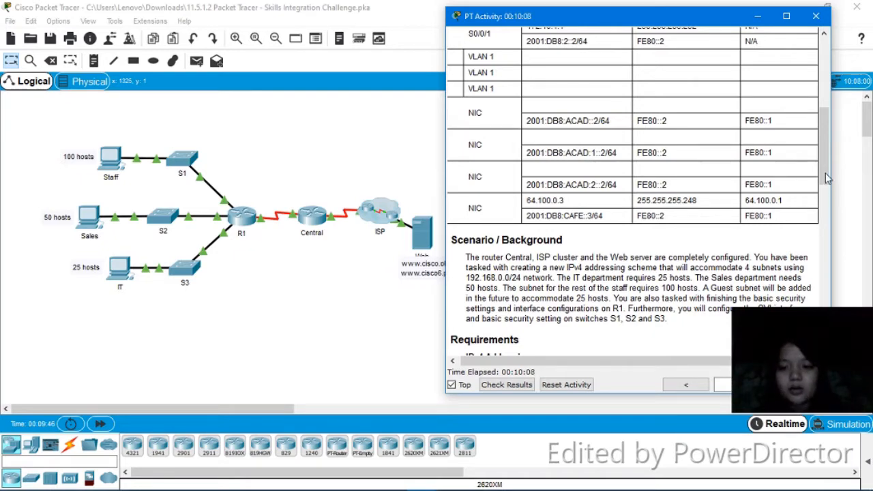
Review the addressing table, scenario and requirements in the activity instructions
{"action": "left_click_drag", "start_coordinate": [825, 174], "coordinate": [820, 260]}
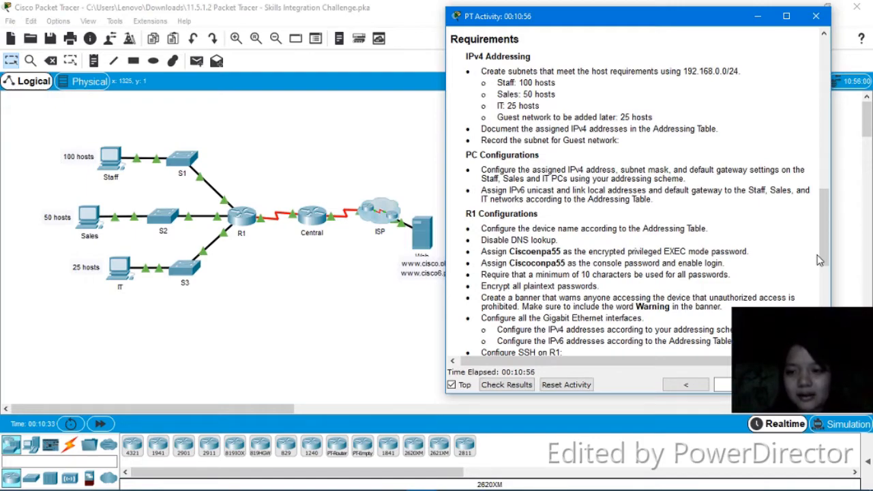
{"action": "left_click_drag", "start_coordinate": [820, 206], "coordinate": [821, 168]}
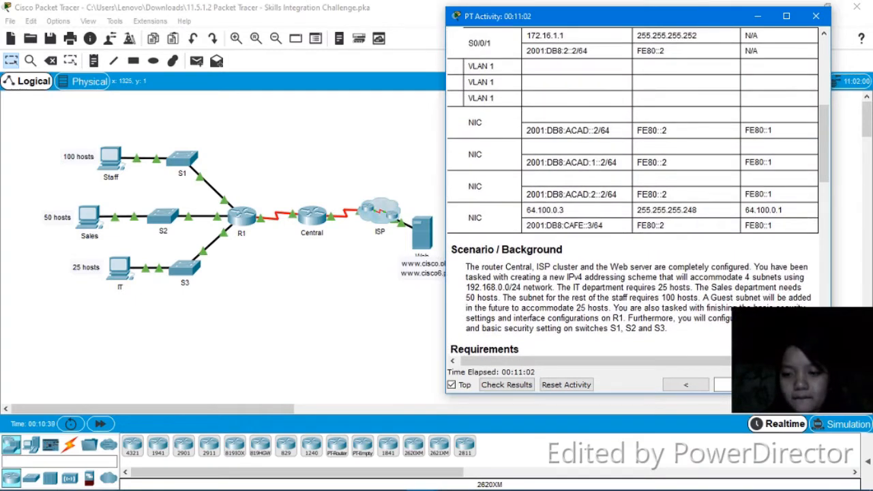
{"action": "left_click_drag", "start_coordinate": [736, 363], "coordinate": [719, 366]}
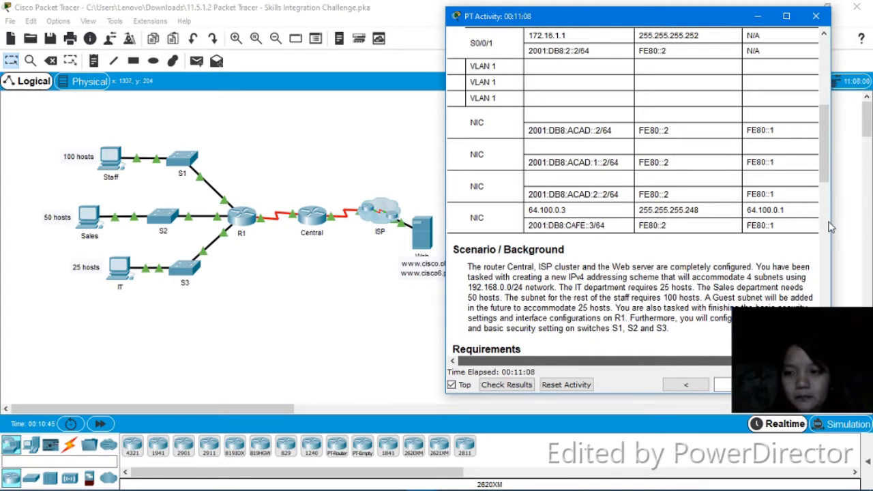
{"action": "left_click_drag", "start_coordinate": [831, 227], "coordinate": [870, 225]}
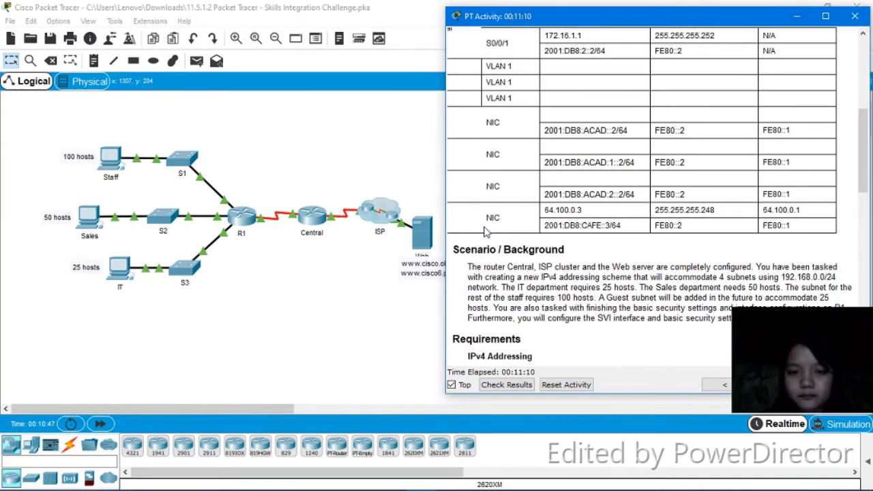
{"action": "left_click_drag", "start_coordinate": [446, 199], "coordinate": [343, 192]}
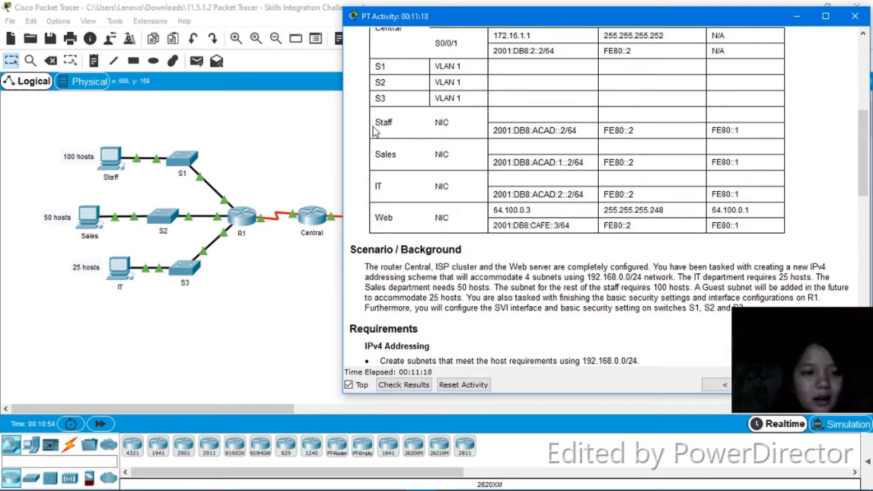
Open the Staff PC's IP configuration and set its static IPv4 address to 192.168.0.3
{"action": "left_click", "coordinate": [113, 162]}
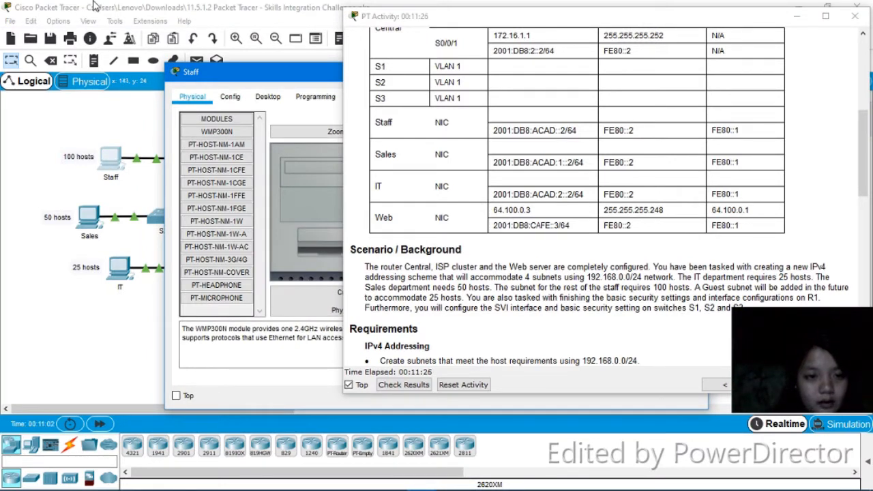
{"action": "left_click", "coordinate": [265, 97]}
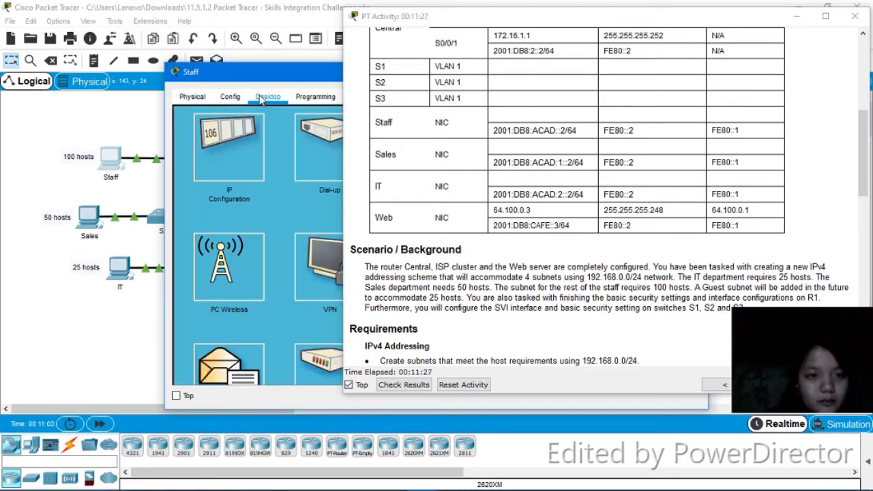
{"action": "left_click", "coordinate": [242, 153]}
{"action": "left_click_drag", "start_coordinate": [277, 72], "coordinate": [140, 31]}
{"action": "left_click", "coordinate": [232, 92]}
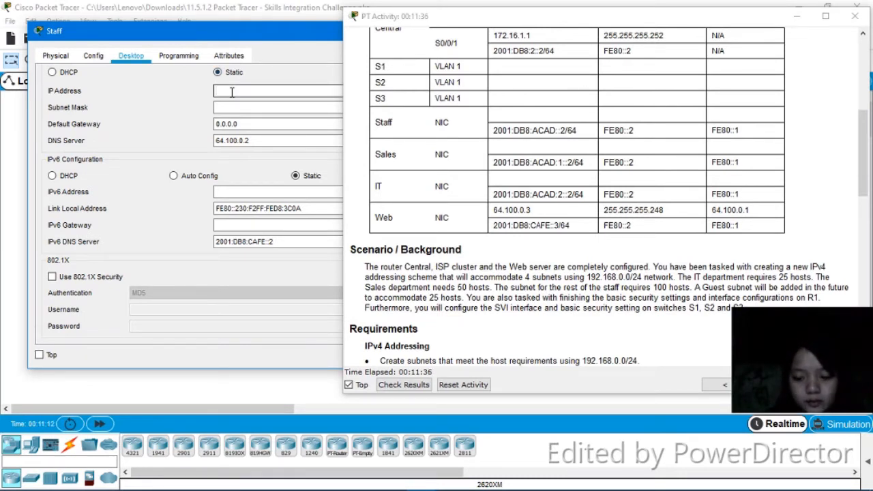
{"action": "type", "text": "192."}
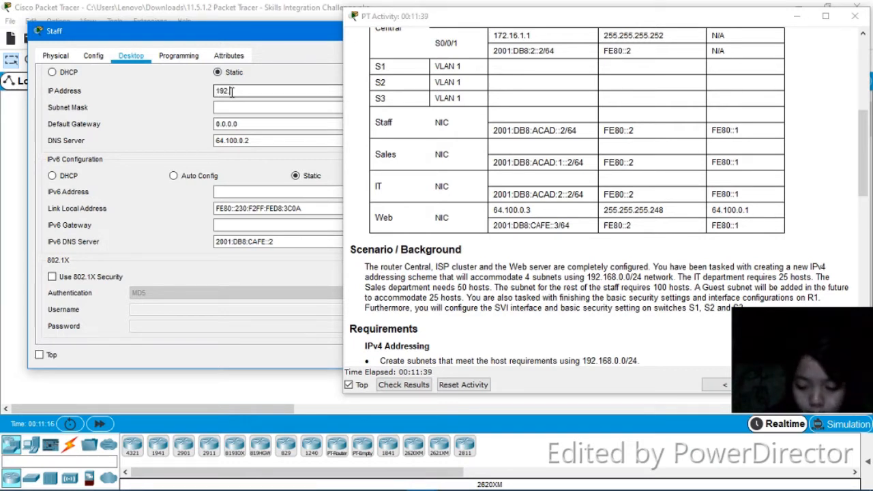
{"action": "type", "text": "168"}
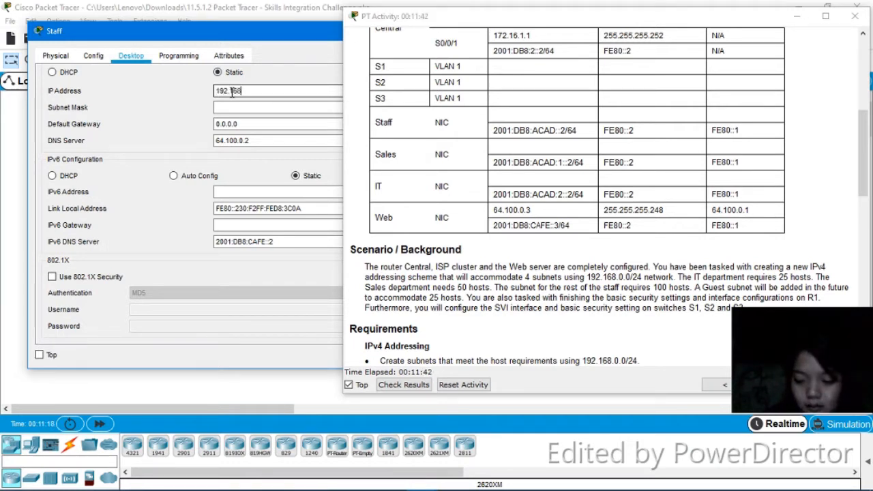
{"action": "type", "text": ".1."}
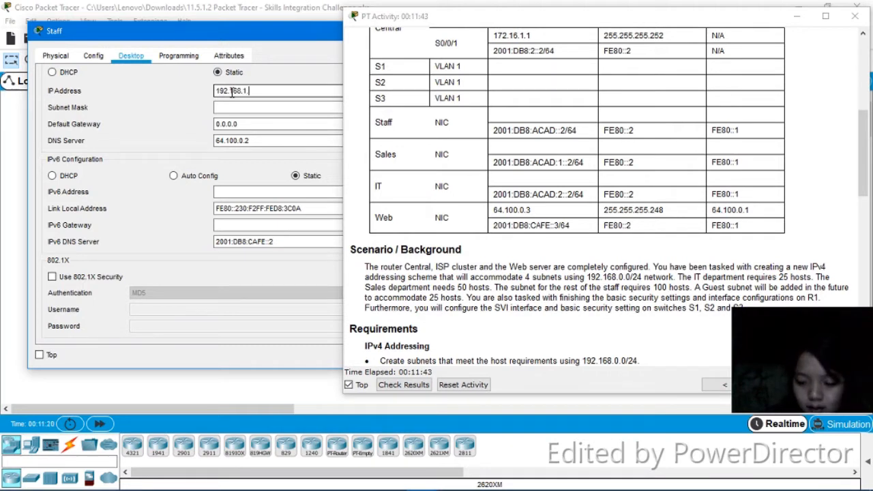
{"action": "key", "text": "BackSpace"}
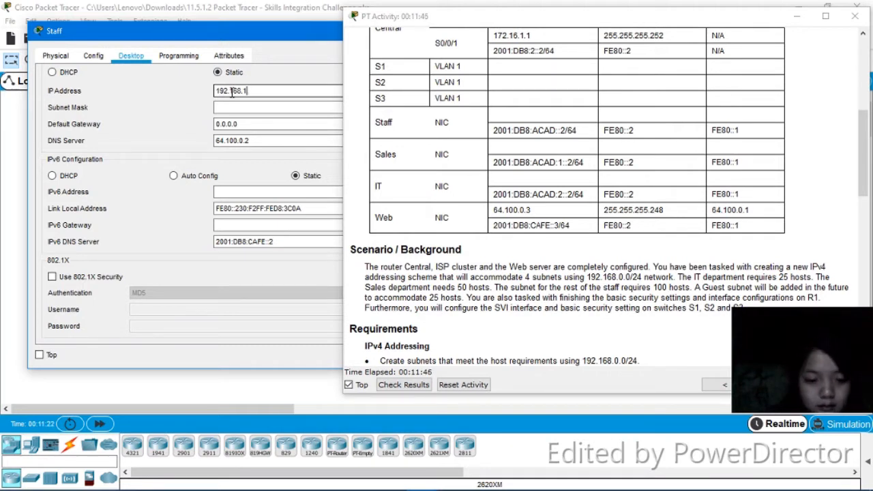
{"action": "key", "text": "BackSpace"}
{"action": "type", "text": "0.3"}
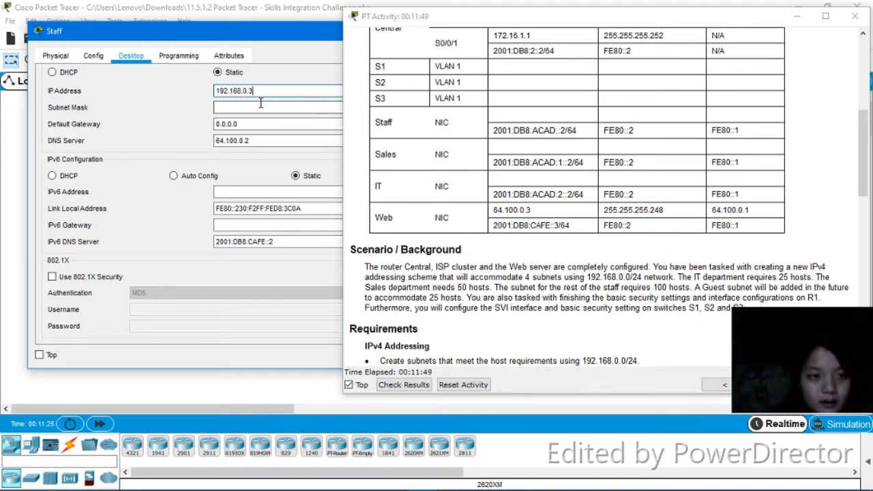
Set the Staff PC's subnet mask to 255.255.255.128 and default gateway to 192.168.0.1, then close its window
{"action": "left_click", "coordinate": [260, 106]}
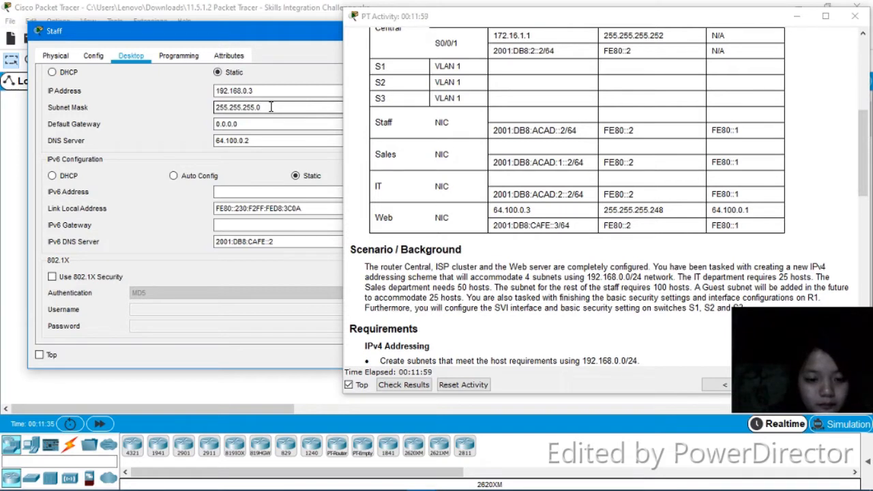
{"action": "key", "text": "BackSpace"}
{"action": "type", "text": "128"}
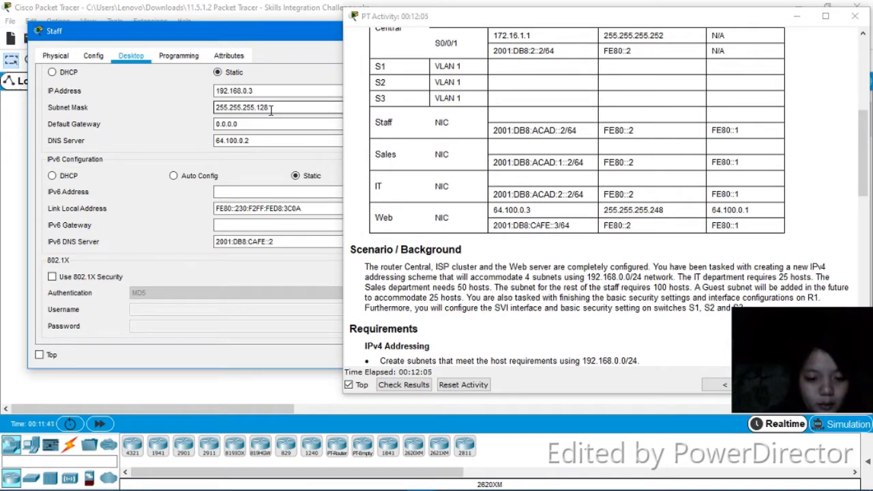
{"action": "left_click", "coordinate": [266, 123]}
{"action": "key", "text": "BackSpace"}
{"action": "key", "text": "BackSpace"}
{"action": "key", "text": "BackSpace"}
{"action": "key", "text": "BackSpace"}
{"action": "key", "text": "BackSpace"}
{"action": "key", "text": "BackSpace"}
{"action": "key", "text": "BackSpace"}
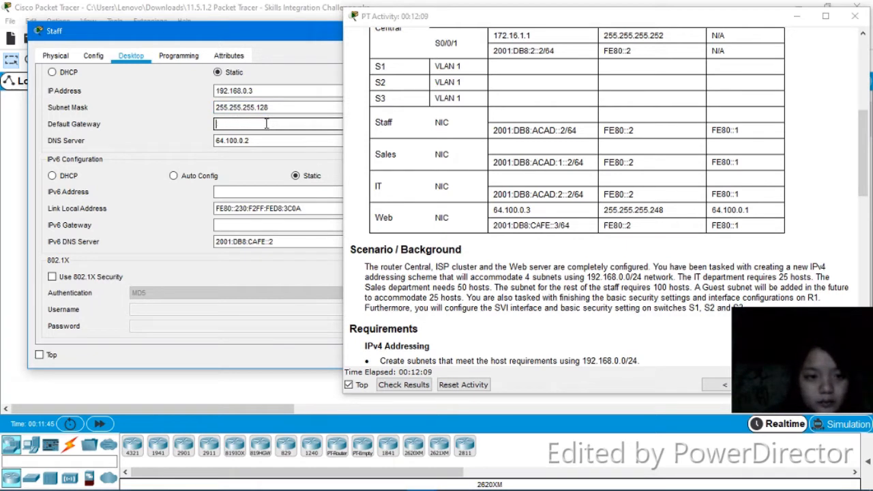
{"action": "type", "text": "192.168."}
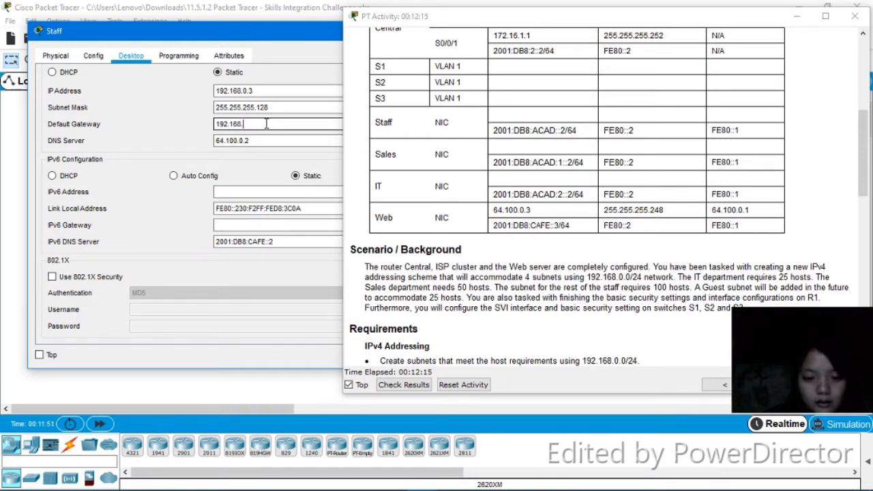
{"action": "type", "text": "0.1"}
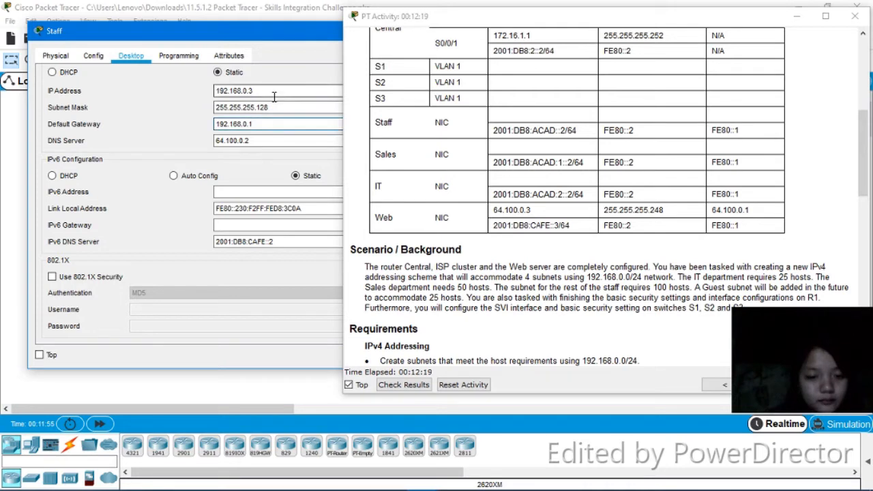
{"action": "left_click_drag", "start_coordinate": [297, 38], "coordinate": [0, 71]}
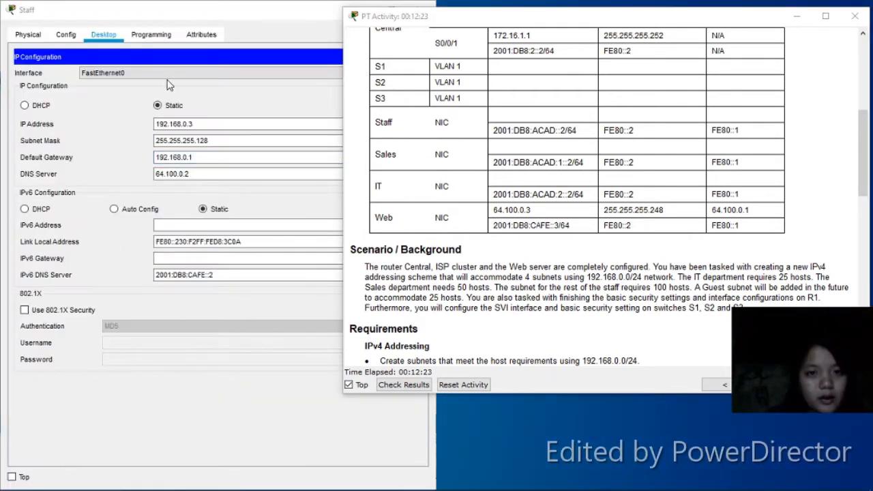
{"action": "left_click", "coordinate": [297, 28]}
{"action": "left_click_drag", "start_coordinate": [313, 13], "coordinate": [236, 83]}
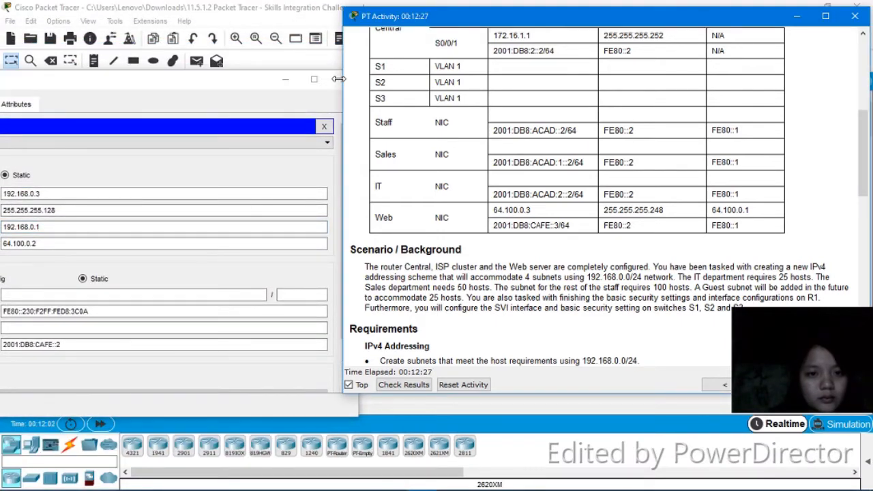
{"action": "left_click", "coordinate": [337, 80]}
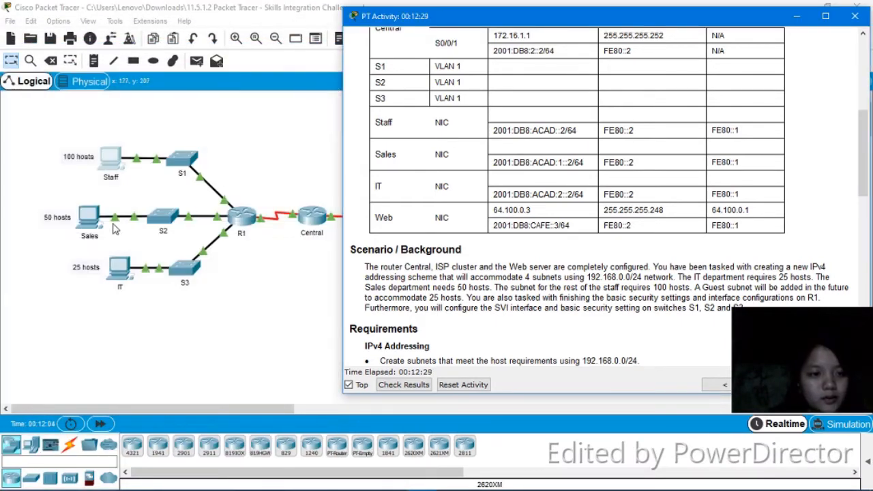
Open the Sales PC's IP configuration and set its static IPv4 address to 192.168.0.131
{"action": "left_click", "coordinate": [90, 219]}
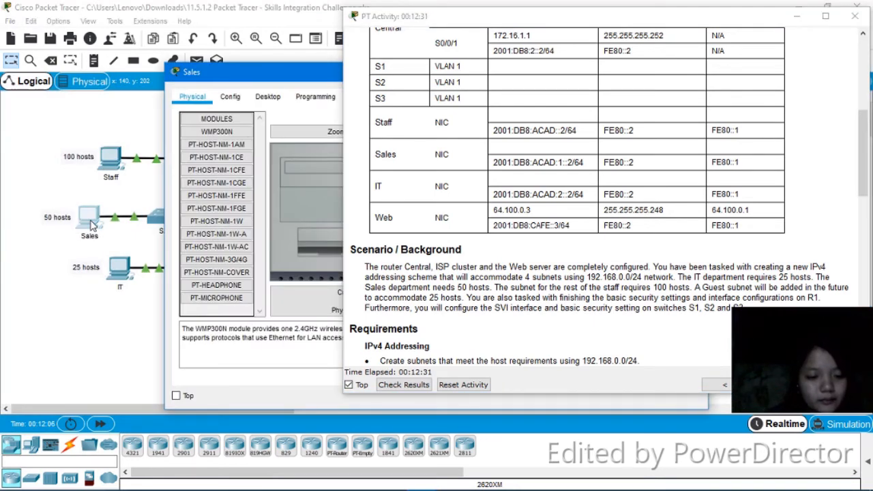
{"action": "left_click", "coordinate": [273, 96]}
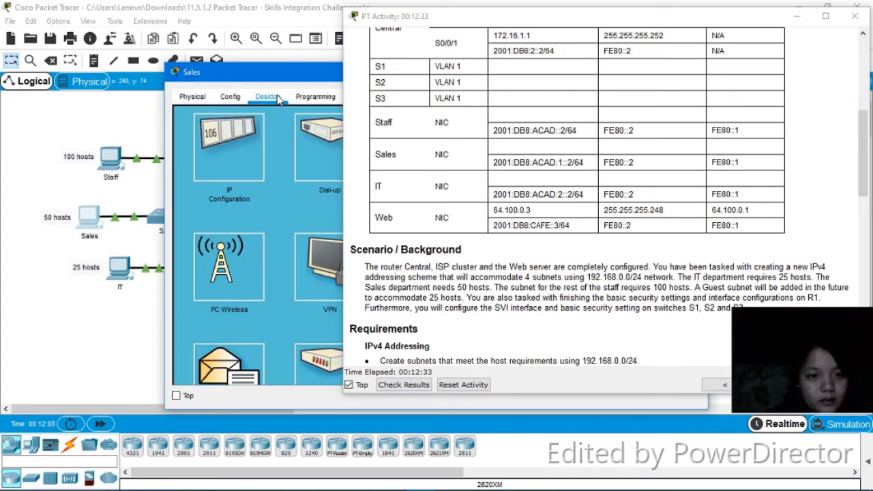
{"action": "left_click", "coordinate": [258, 154]}
{"action": "left_click_drag", "start_coordinate": [285, 80], "coordinate": [137, 55]}
{"action": "left_click", "coordinate": [231, 106]}
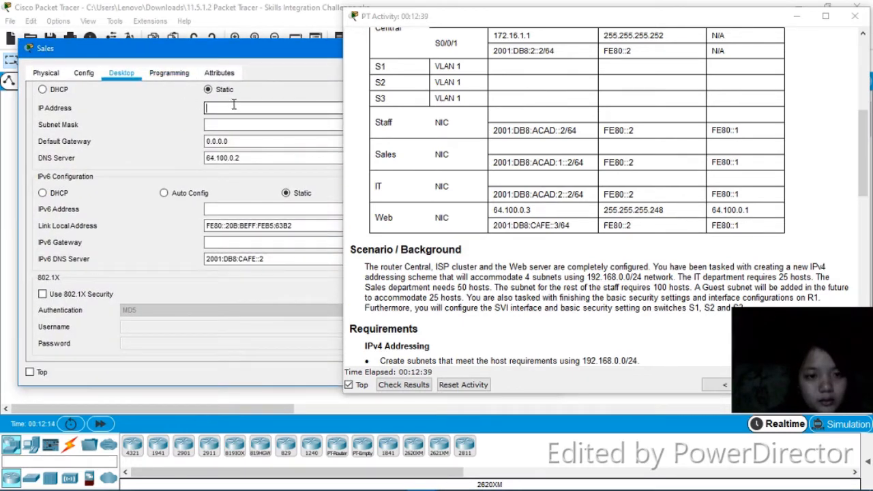
{"action": "type", "text": "192."}
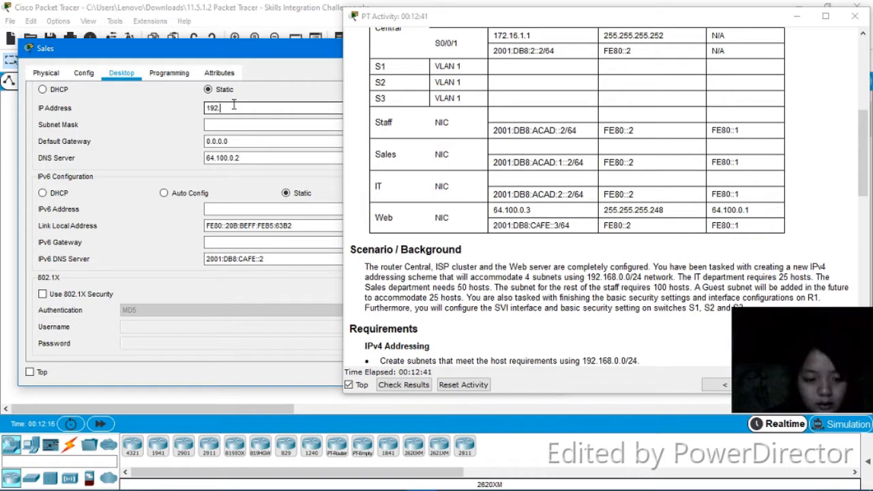
{"action": "type", "text": "168"}
{"action": "type", "text": ".0.195"}
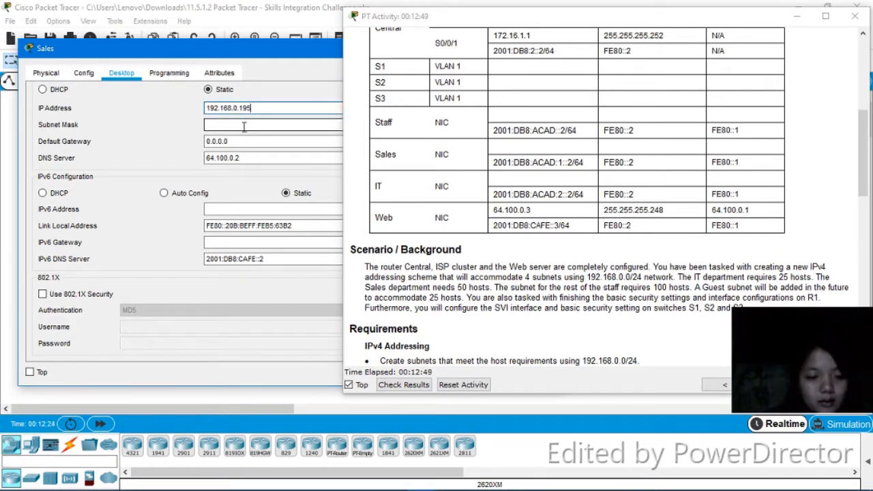
{"action": "left_click_drag", "start_coordinate": [253, 108], "coordinate": [234, 108]}
{"action": "key", "text": "BackSpace"}
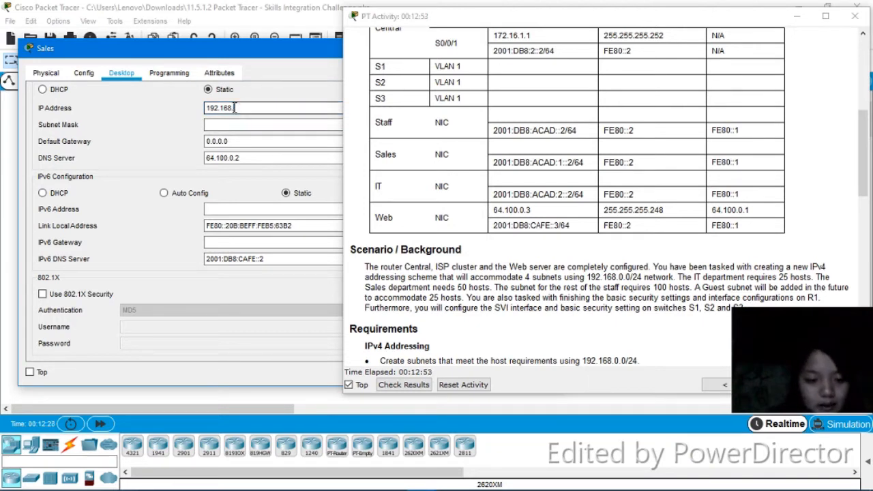
{"action": "type", "text": "0.13"}
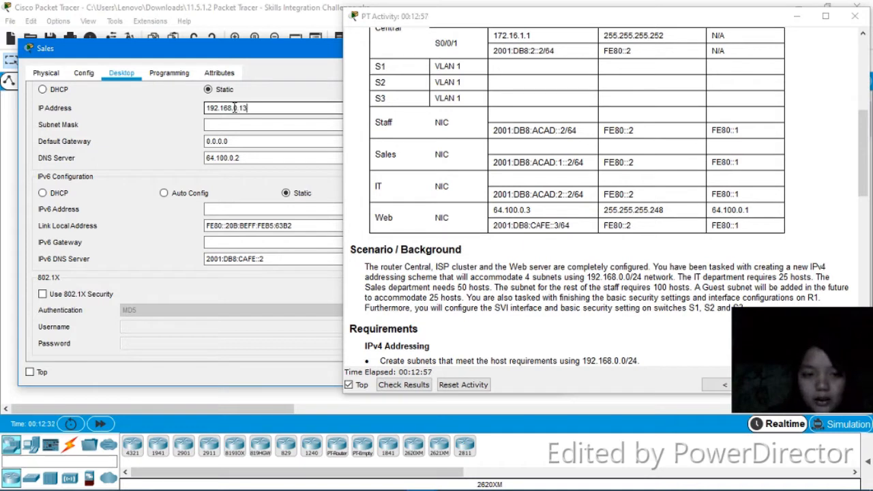
{"action": "type", "text": "1"}
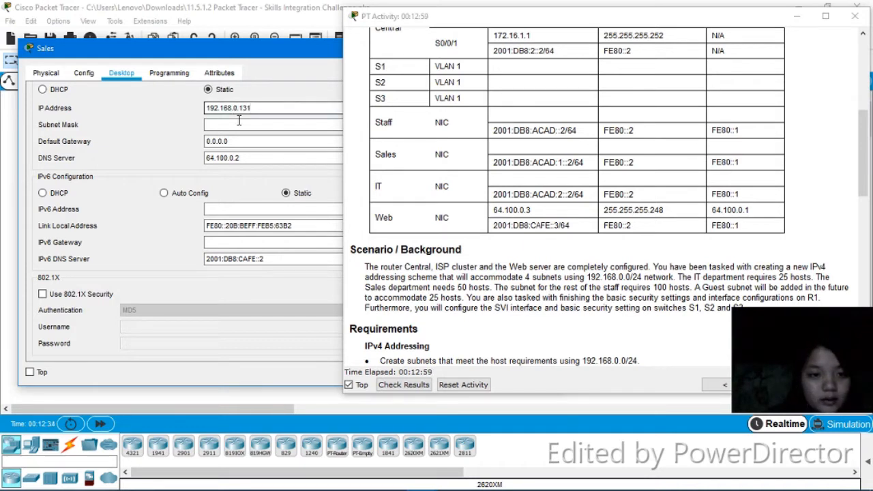
Set the Sales PC's subnet mask to 255.255.255.224
{"action": "left_click", "coordinate": [240, 123]}
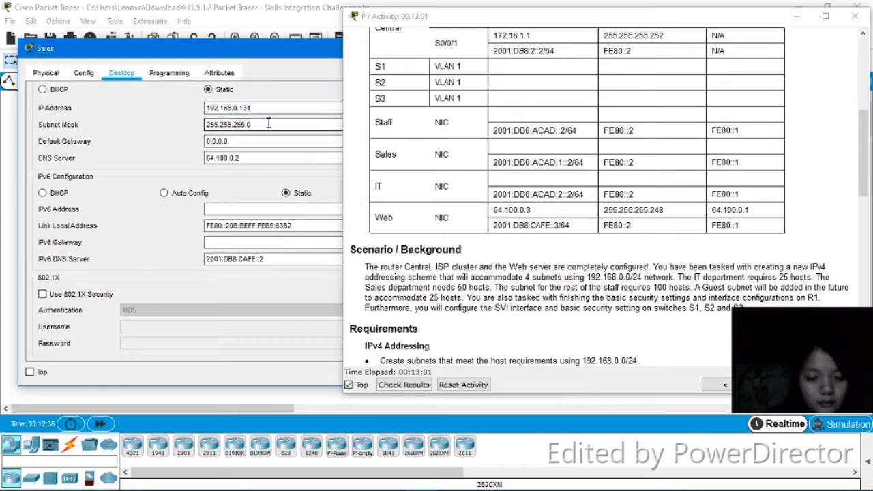
{"action": "key", "text": "BackSpace"}
{"action": "key", "text": "BackSpace"}
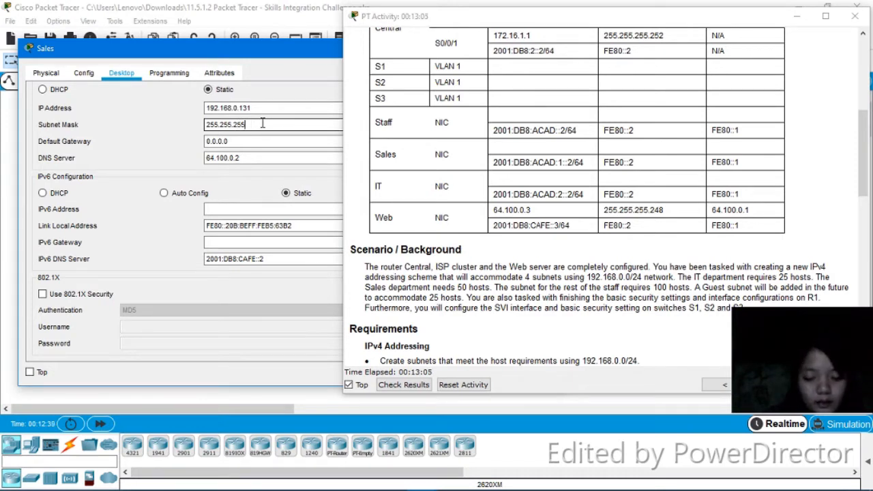
{"action": "type", "text": "."}
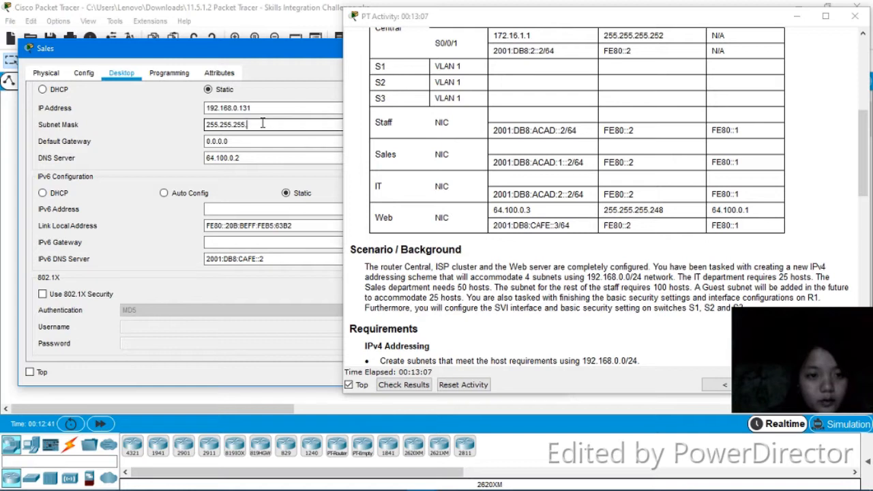
{"action": "type", "text": "224"}
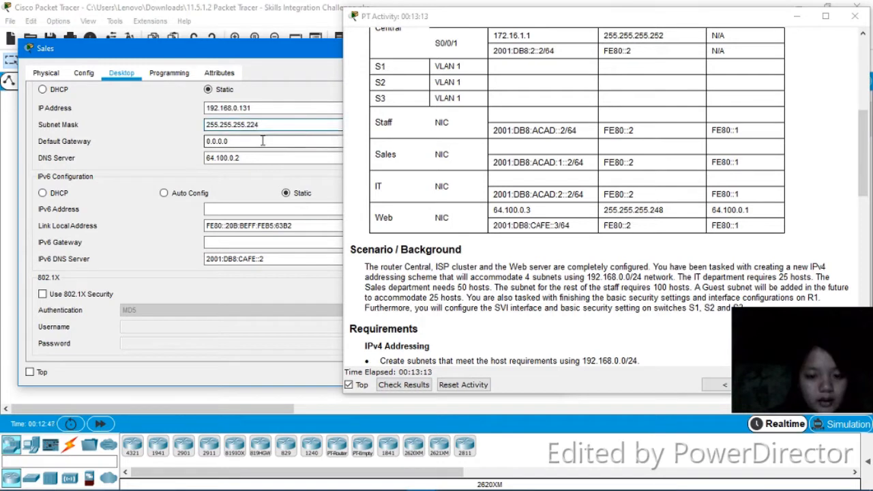
Change the Sales PC's subnet mask to 255.255.255.192
{"action": "left_click", "coordinate": [262, 142]}
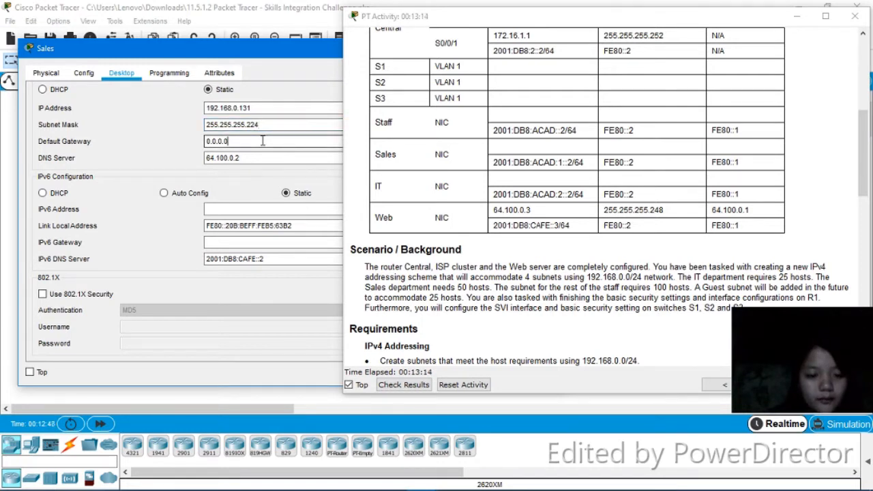
{"action": "left_click", "coordinate": [266, 124]}
{"action": "key", "text": "BackSpace"}
{"action": "key", "text": "BackSpace"}
{"action": "key", "text": "BackSpace"}
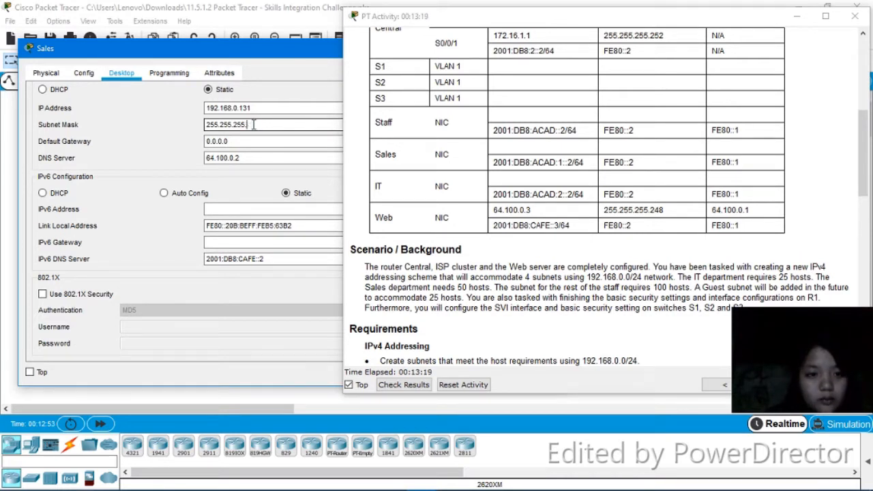
{"action": "type", "text": "192"}
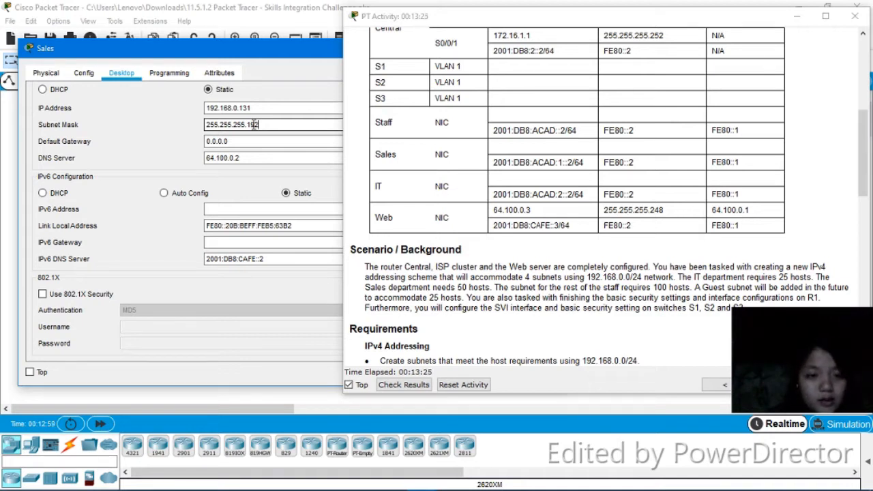
Set the Sales PC's default gateway to 192.168.0.129 and close its configuration window
{"action": "left_click", "coordinate": [256, 140]}
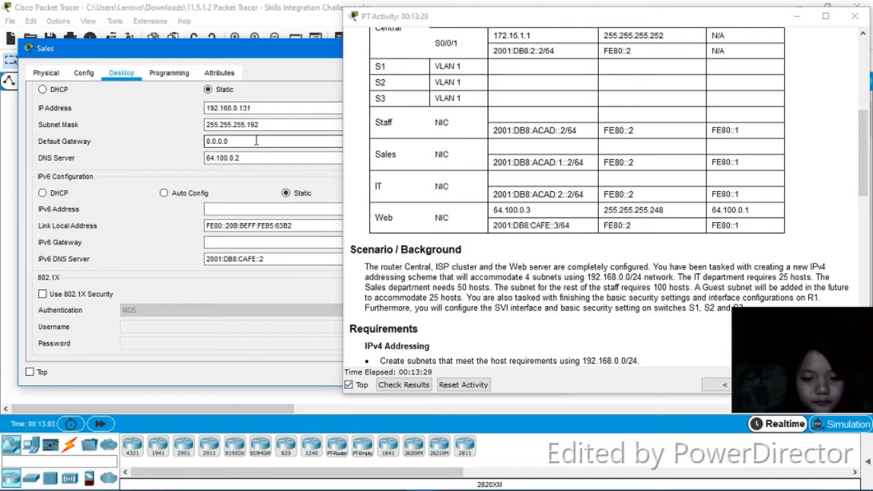
{"action": "key", "text": "BackSpace"}
{"action": "key", "text": "BackSpace"}
{"action": "key", "text": "BackSpace"}
{"action": "key", "text": "BackSpace"}
{"action": "key", "text": "BackSpace"}
{"action": "key", "text": "BackSpace"}
{"action": "key", "text": "BackSpace"}
{"action": "type", "text": "192"}
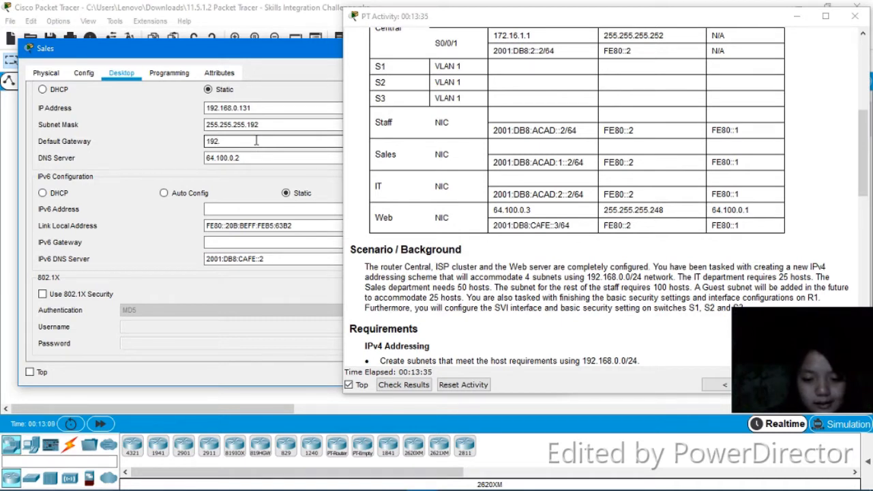
{"action": "type", "text": ".168"}
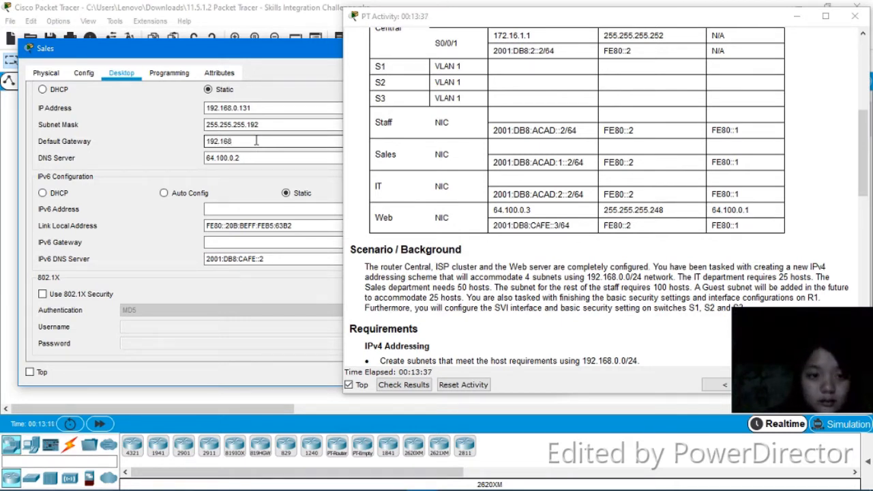
{"action": "type", "text": "."}
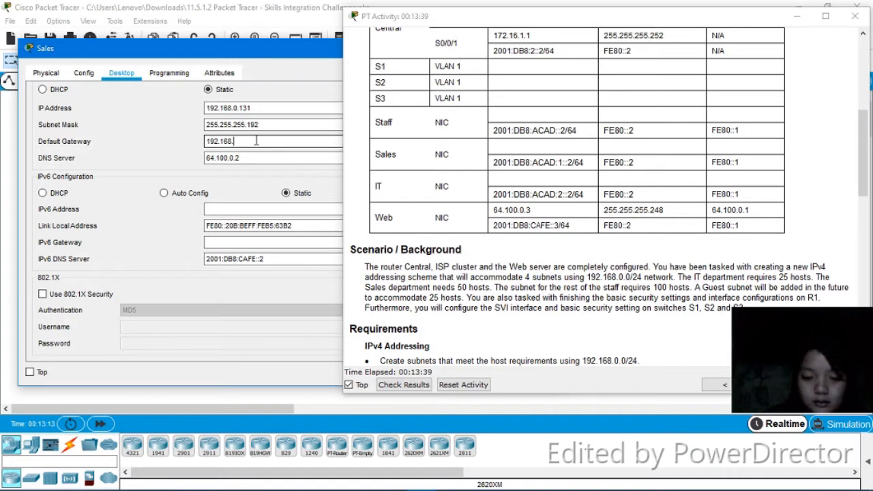
{"action": "type", "text": "0.1"}
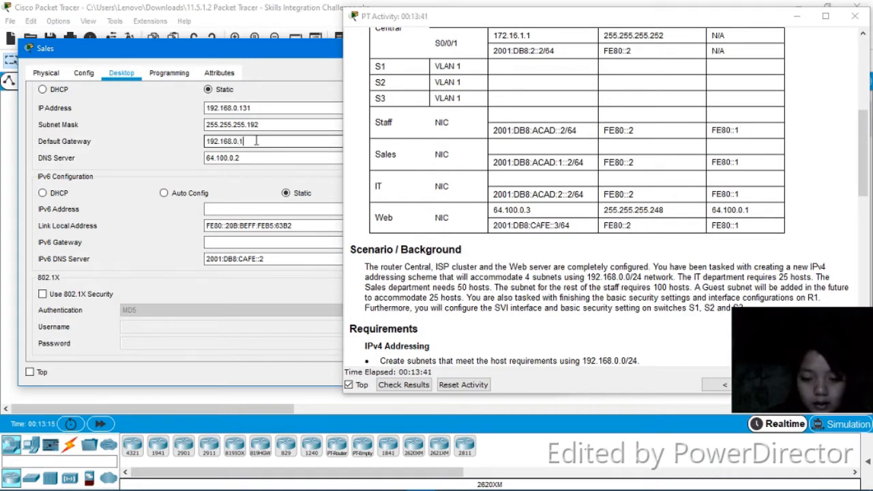
{"action": "type", "text": "29"}
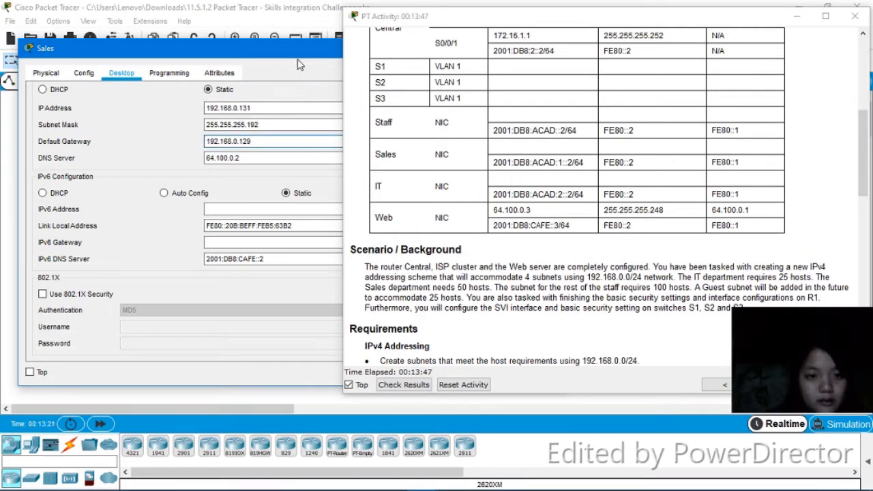
{"action": "left_click_drag", "start_coordinate": [294, 50], "coordinate": [216, 81]}
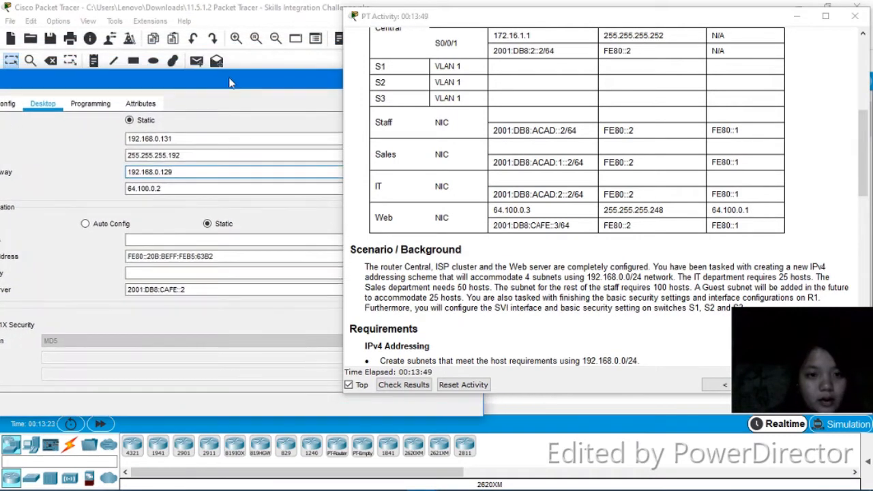
{"action": "left_click_drag", "start_coordinate": [318, 82], "coordinate": [149, 84]}
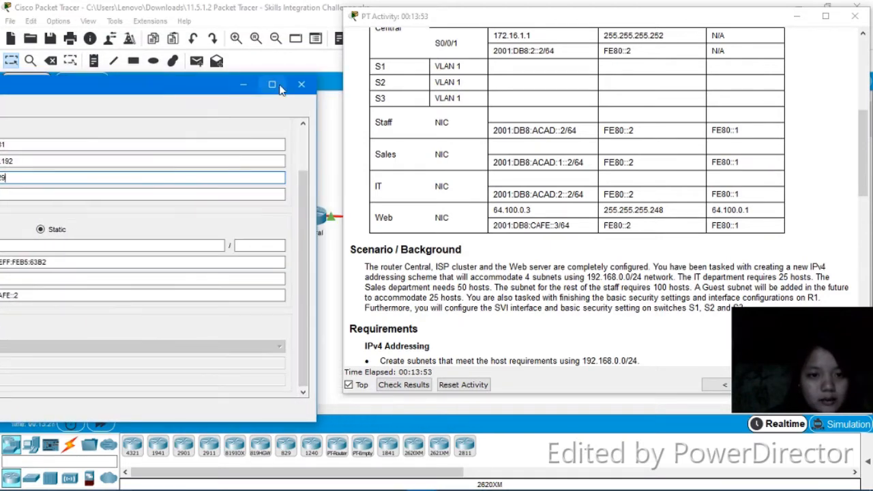
{"action": "left_click", "coordinate": [301, 84]}
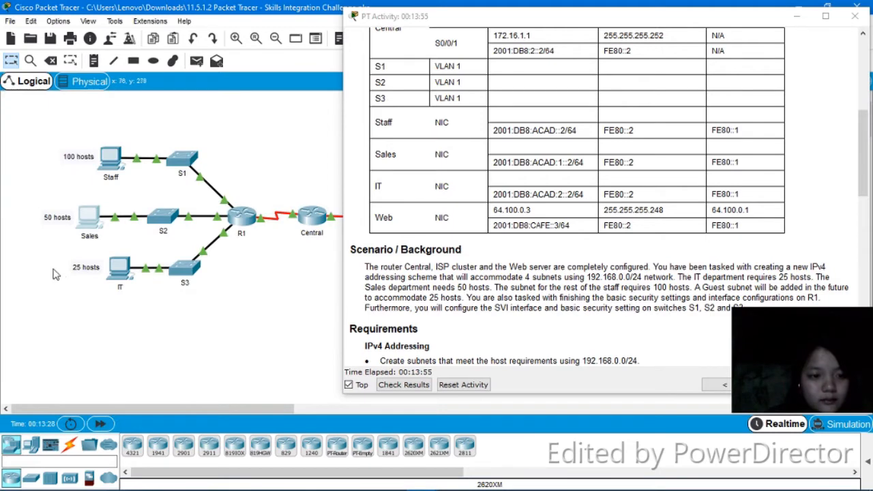
Open the IT PC's IP configuration and set its static IPv4 address to 192.168.0.195
{"action": "left_click", "coordinate": [120, 268]}
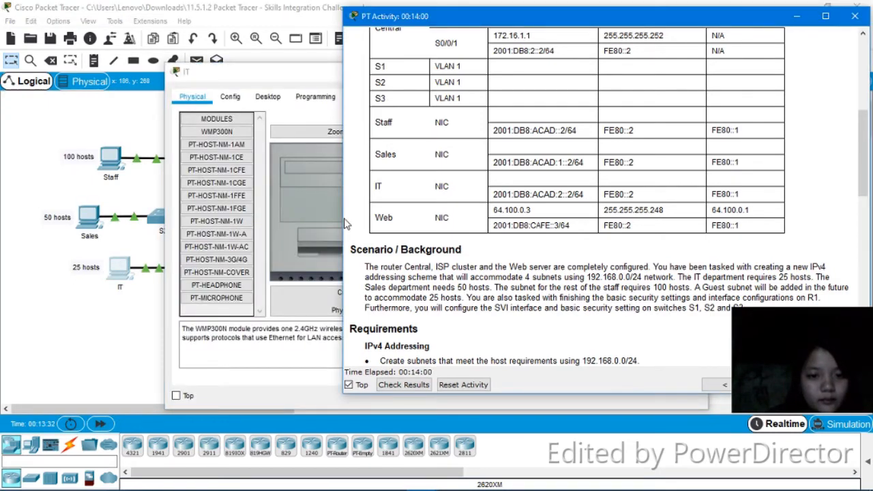
{"action": "left_click_drag", "start_coordinate": [343, 220], "coordinate": [385, 218]}
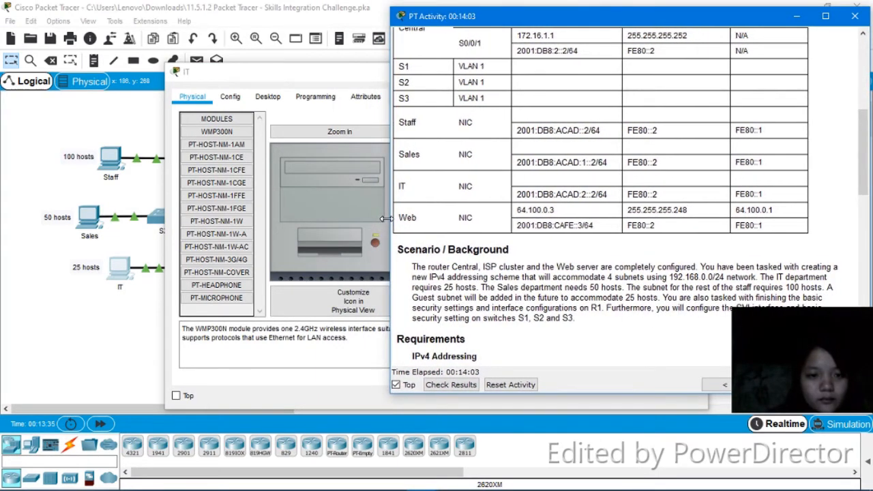
{"action": "left_click", "coordinate": [268, 96]}
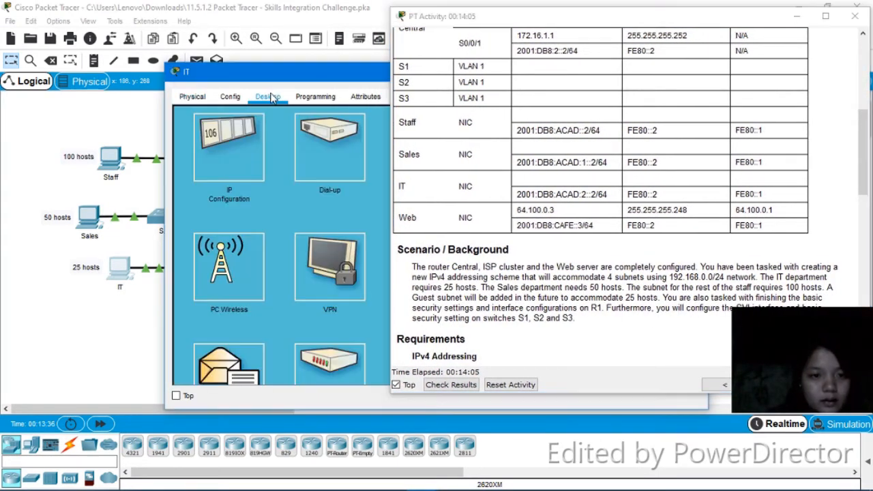
{"action": "left_click", "coordinate": [222, 139]}
{"action": "left_click", "coordinate": [362, 132]}
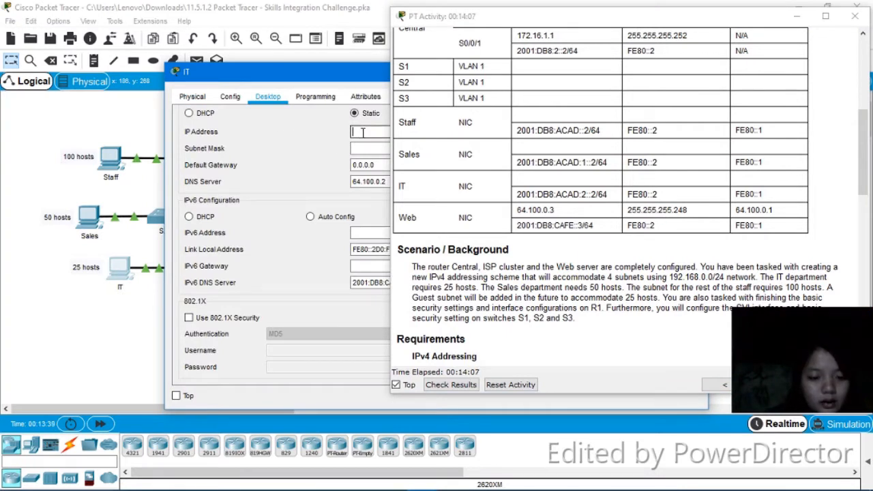
{"action": "type", "text": "192"}
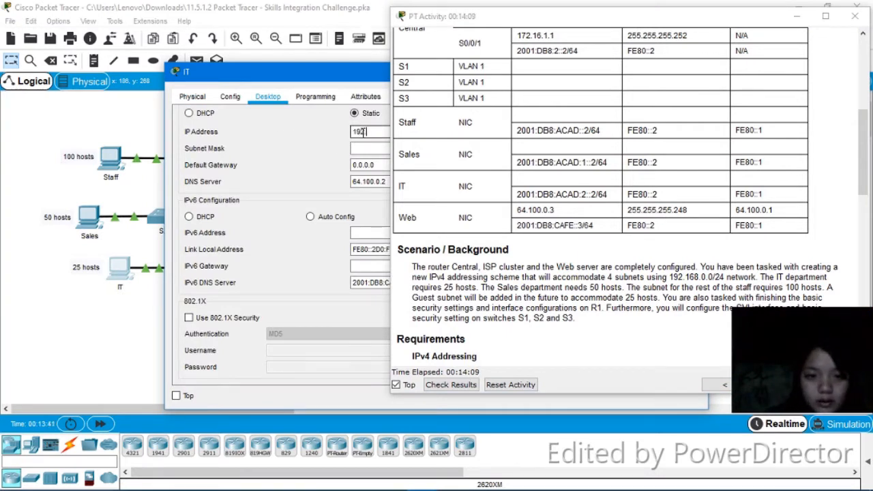
{"action": "type", "text": ".168"}
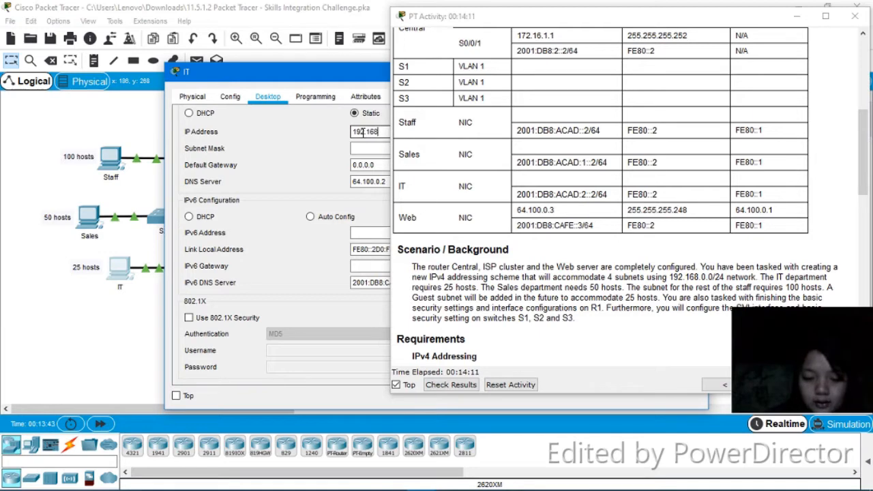
{"action": "type", "text": ".0."}
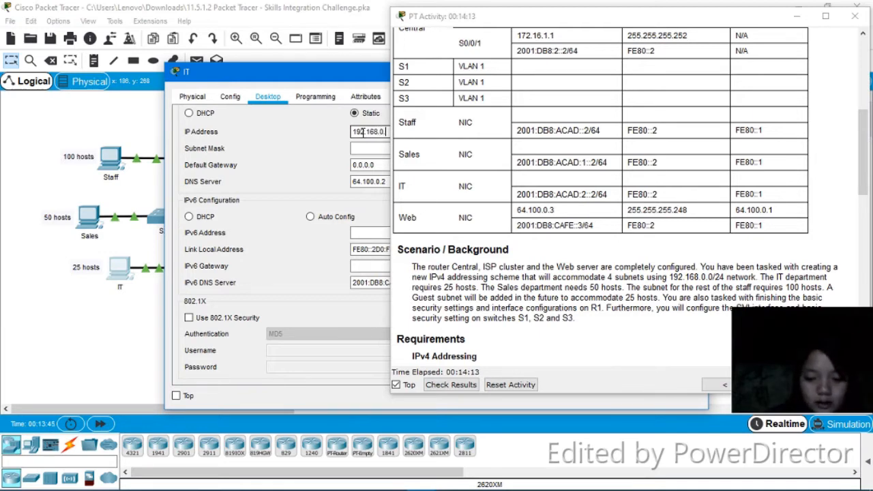
{"action": "type", "text": "195"}
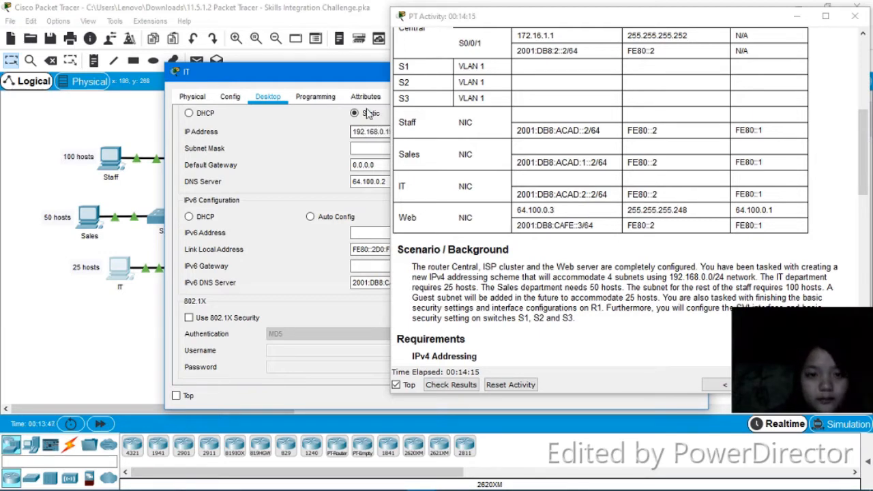
Set the IT PC's subnet mask to 255.255.255.224
{"action": "left_click_drag", "start_coordinate": [369, 82], "coordinate": [316, 82]}
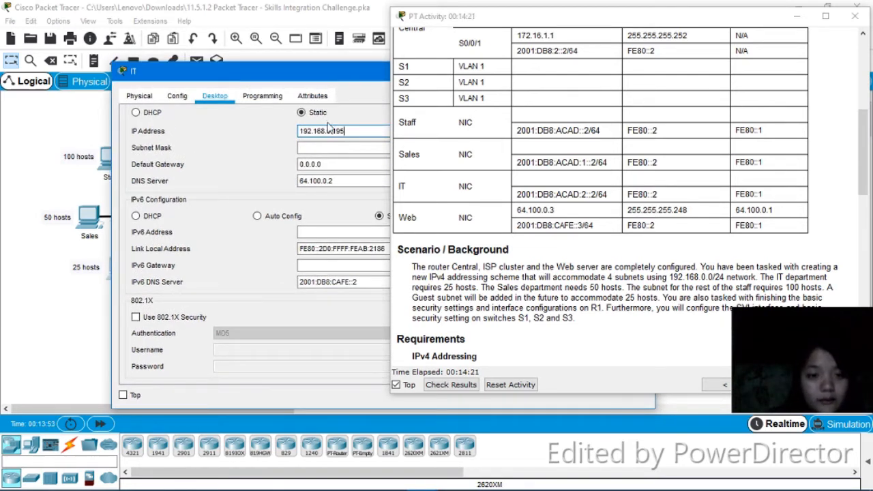
{"action": "left_click", "coordinate": [325, 146]}
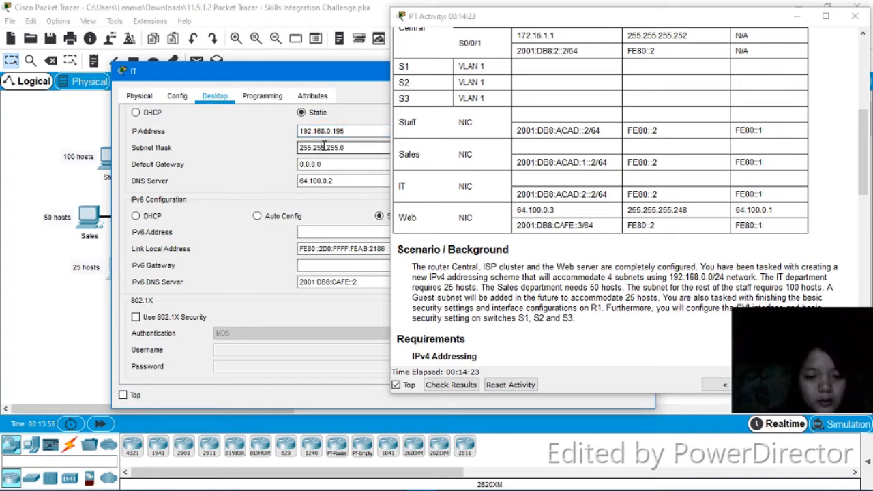
{"action": "left_click", "coordinate": [354, 146]}
{"action": "key", "text": "BackSpace"}
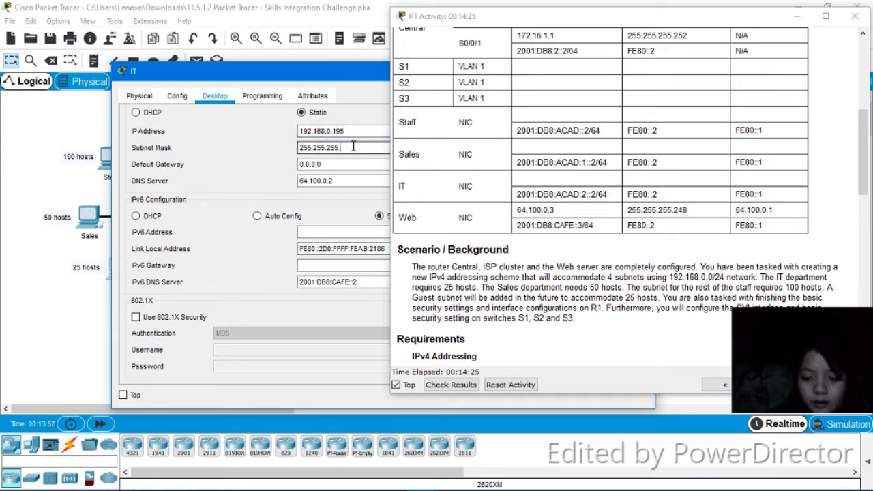
{"action": "type", "text": "224"}
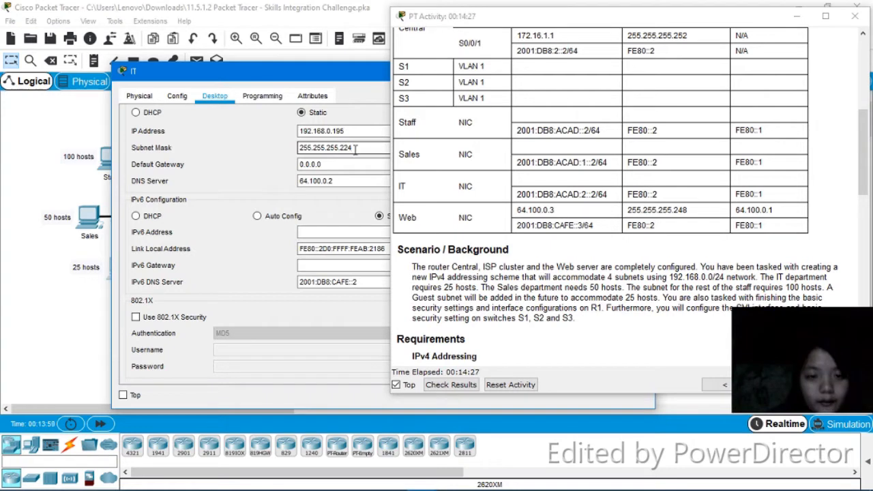
{"action": "left_click_drag", "start_coordinate": [321, 164], "coordinate": [298, 166]}
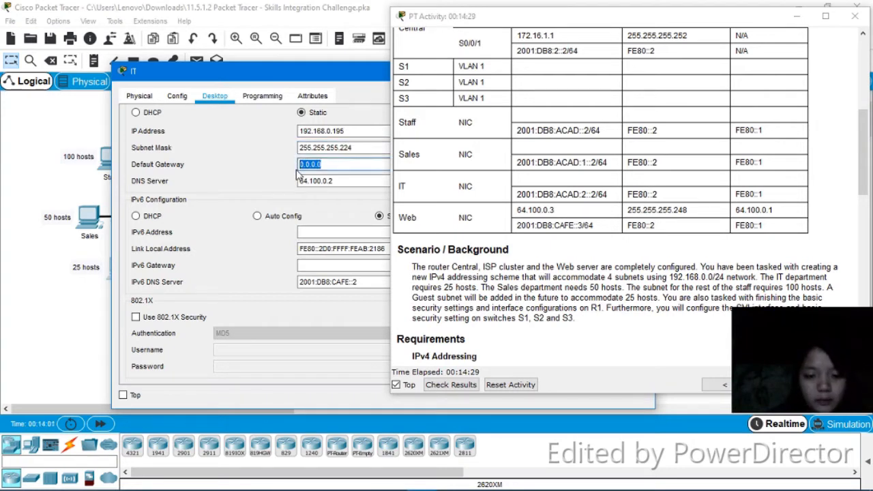
{"action": "type", "text": "192."}
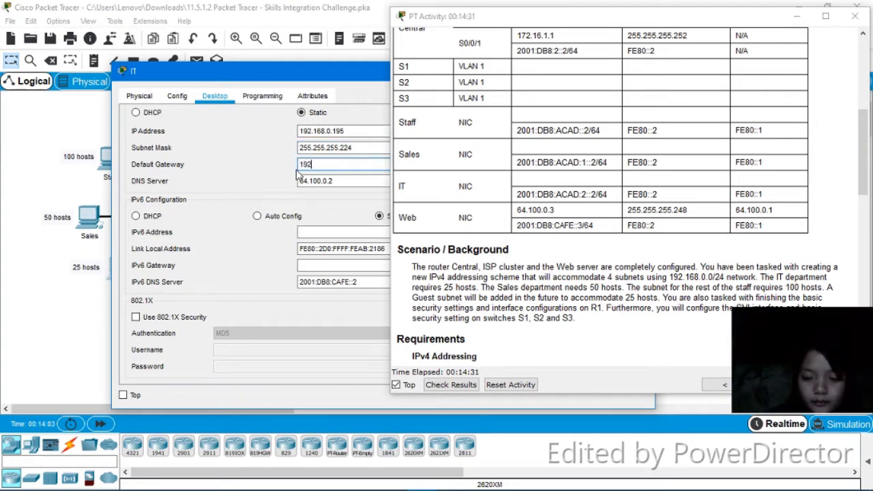
{"action": "type", "text": "168"}
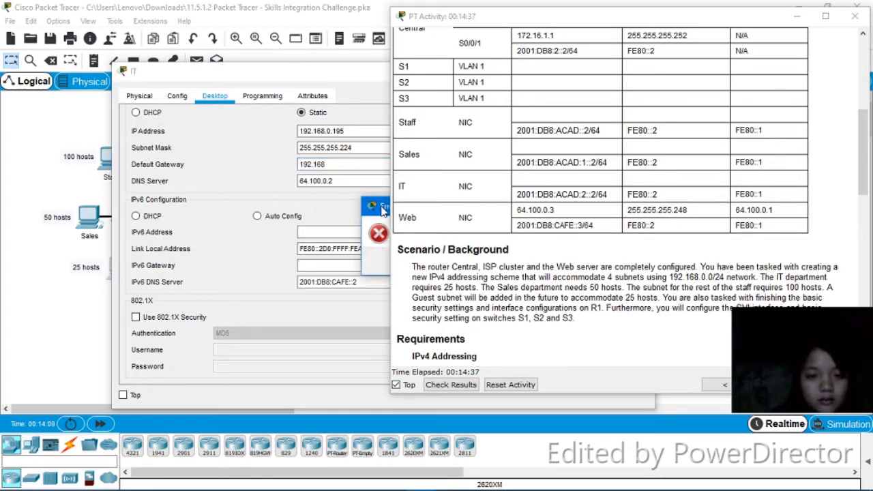
{"action": "left_click_drag", "start_coordinate": [383, 210], "coordinate": [241, 212]}
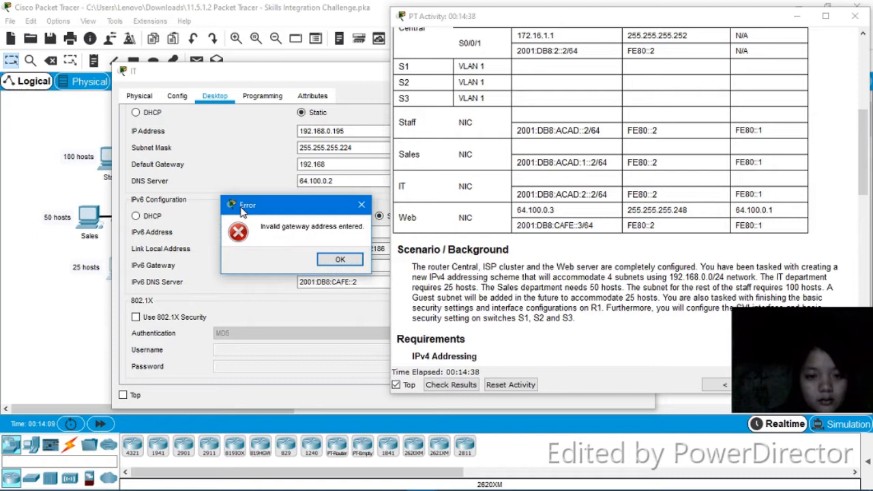
{"action": "left_click", "coordinate": [361, 206]}
Set the IT PC's default gateway to 192.168.0.193 and close its configuration window
{"action": "left_click", "coordinate": [349, 165]}
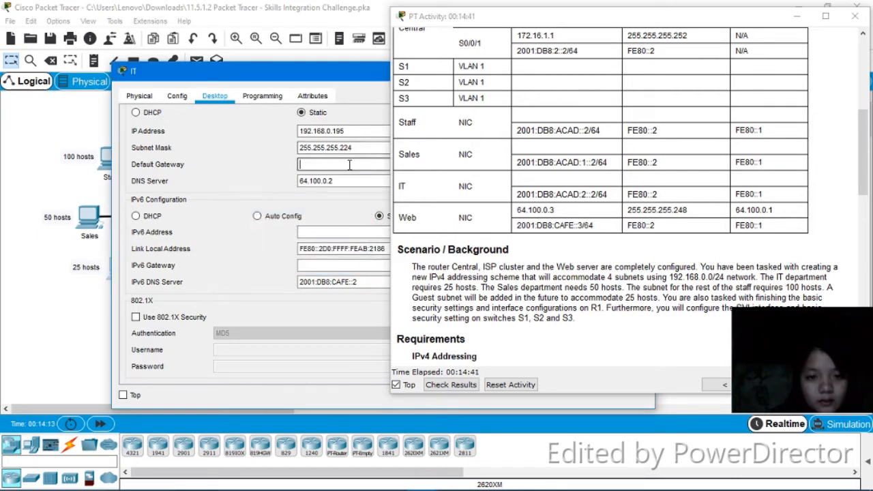
{"action": "type", "text": "192.16"}
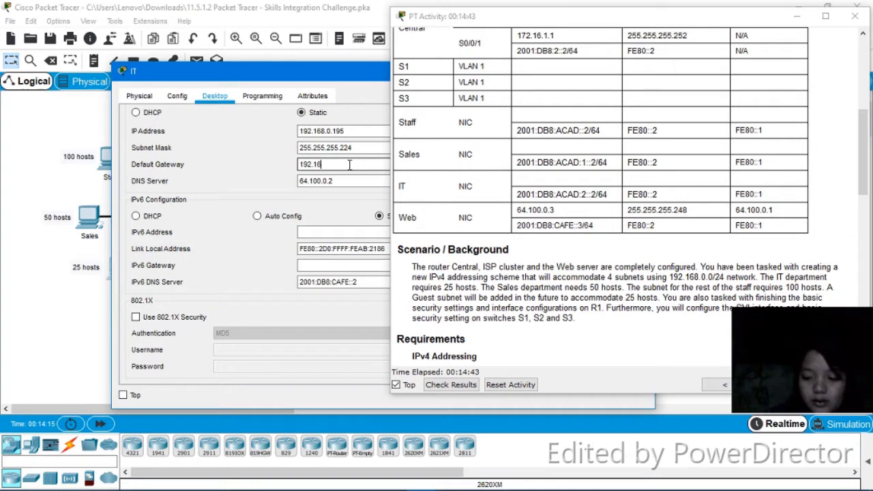
{"action": "type", "text": "8.0"}
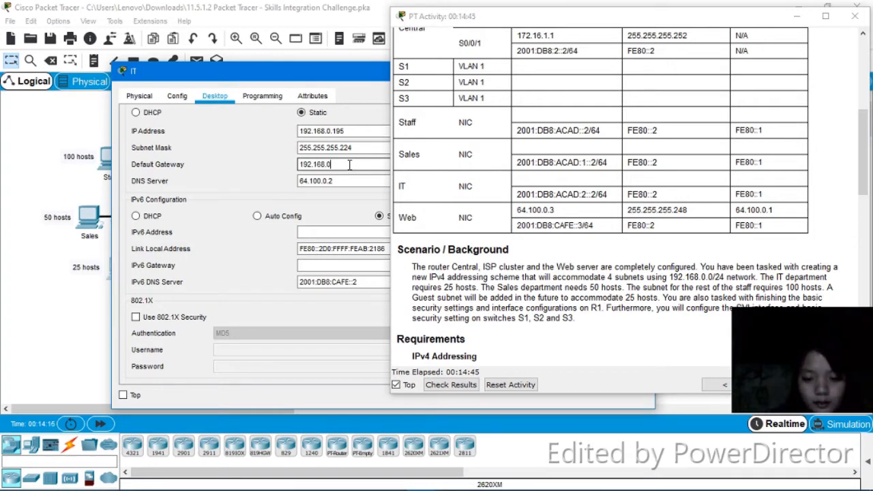
{"action": "type", "text": ".19"}
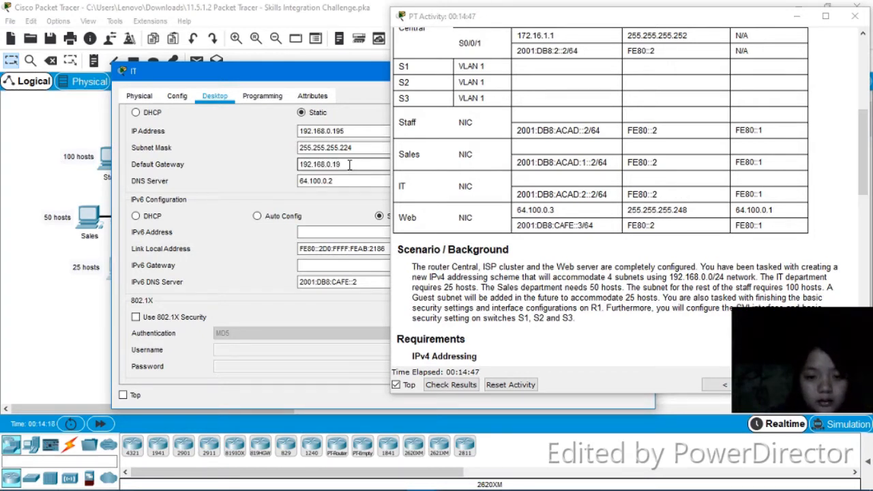
{"action": "type", "text": "3"}
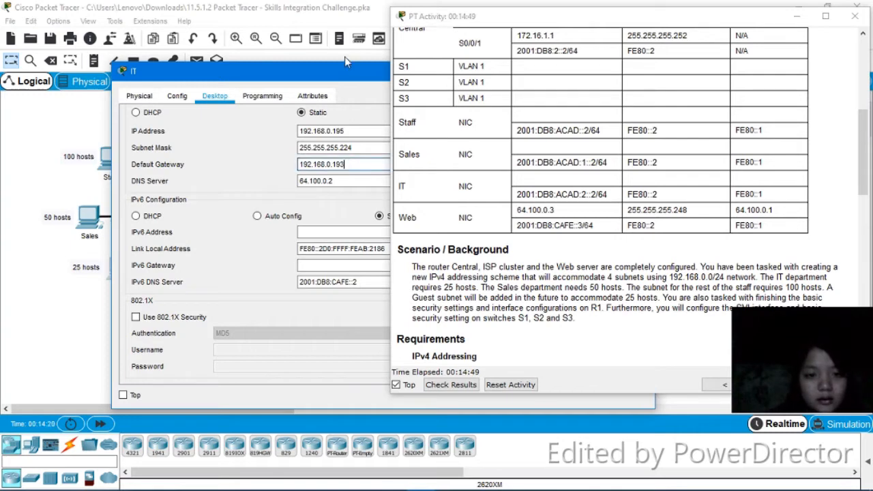
{"action": "left_click_drag", "start_coordinate": [349, 79], "coordinate": [61, 99]}
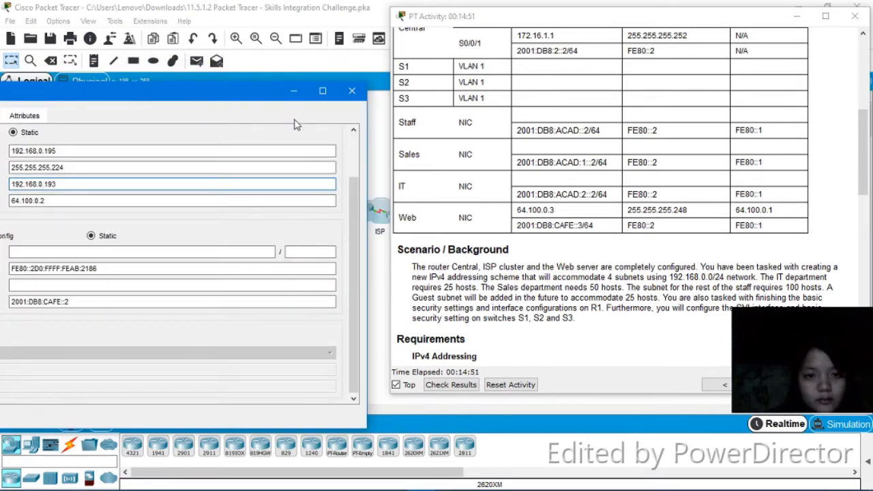
{"action": "left_click", "coordinate": [351, 91]}
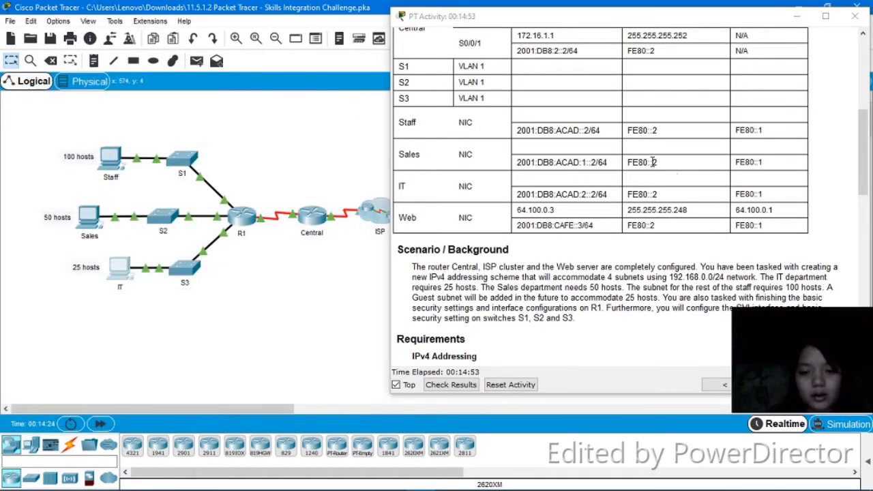
Open R1's command line interface and enter privileged EXEC and global configuration mode
{"action": "left_click_drag", "start_coordinate": [865, 164], "coordinate": [840, 288]}
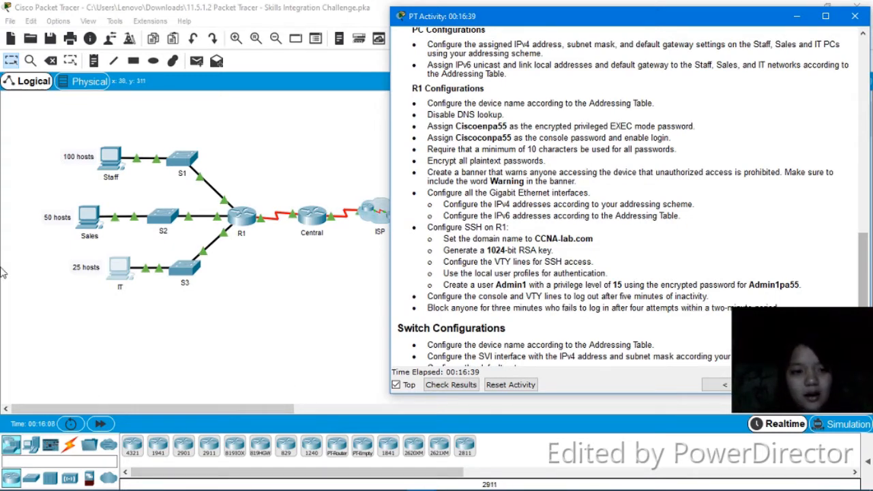
{"action": "left_click", "coordinate": [242, 217]}
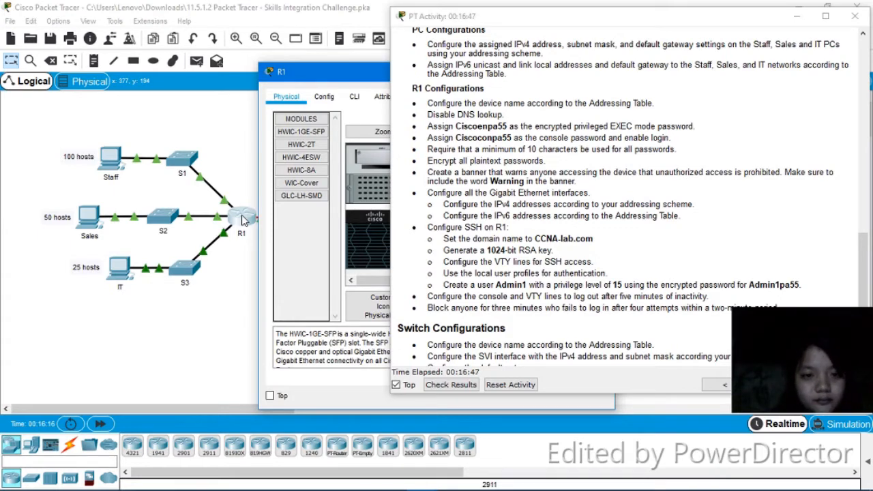
{"action": "left_click", "coordinate": [357, 98]}
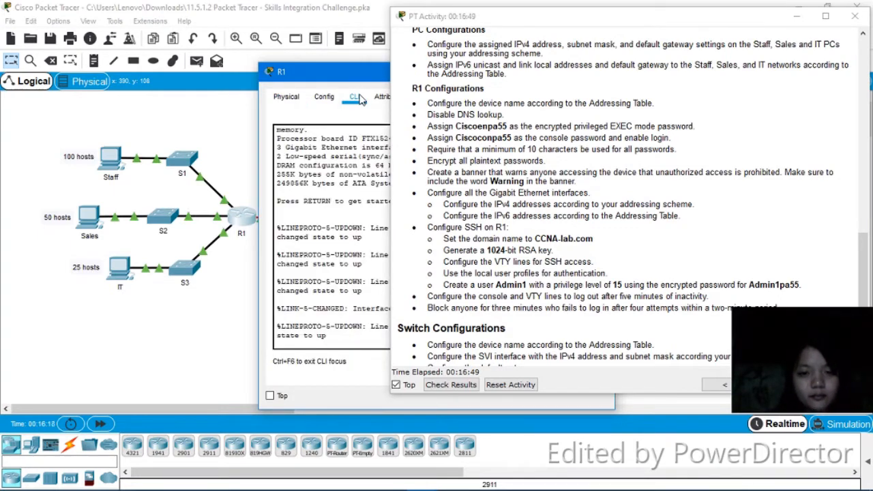
{"action": "left_click_drag", "start_coordinate": [369, 72], "coordinate": [231, 45]}
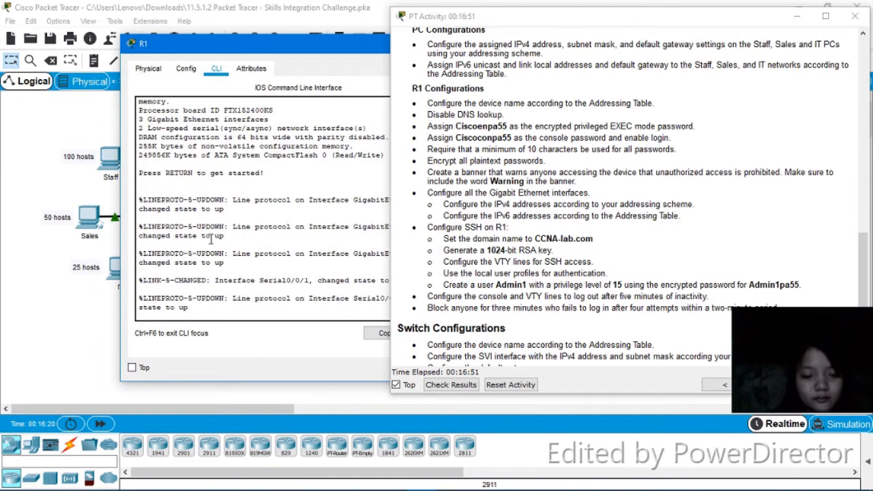
{"action": "key", "text": "Return"}
{"action": "type", "text": "en"}
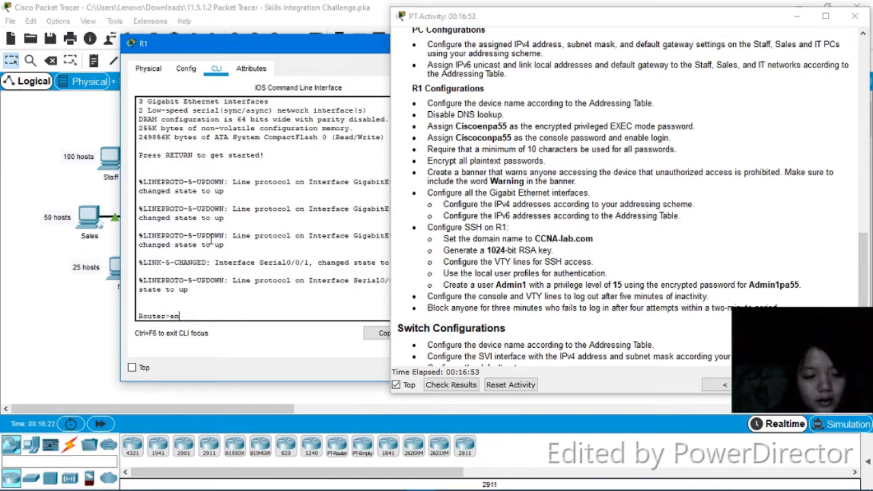
{"action": "key", "text": "Return"}
{"action": "type", "text": "config"}
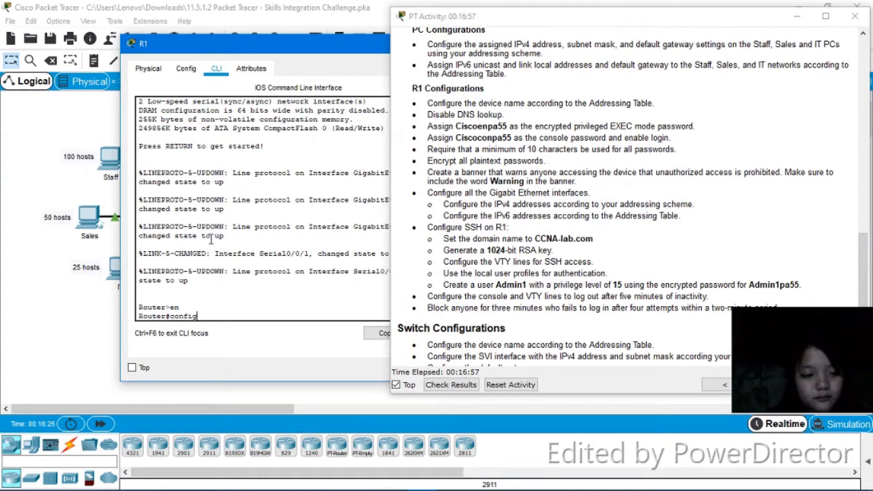
{"action": "type", "text": " t"}
{"action": "key", "text": "Return"}
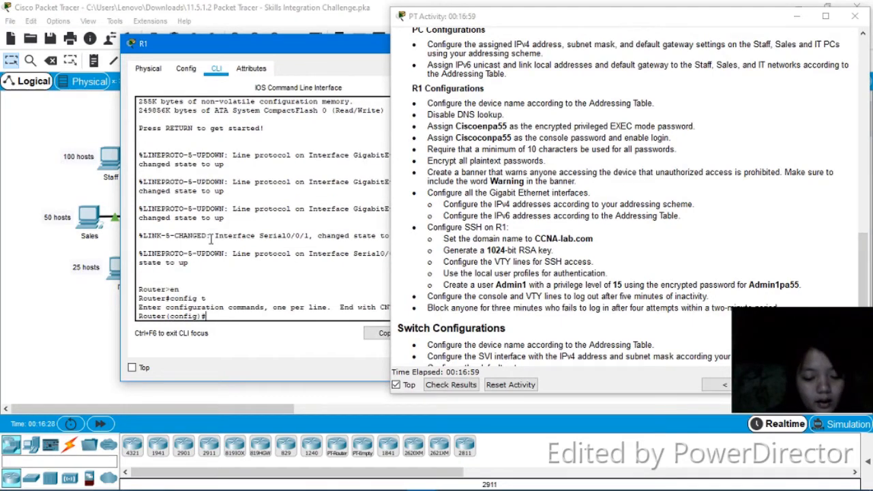
Set the router's hostname to R1
{"action": "type", "text": "host"}
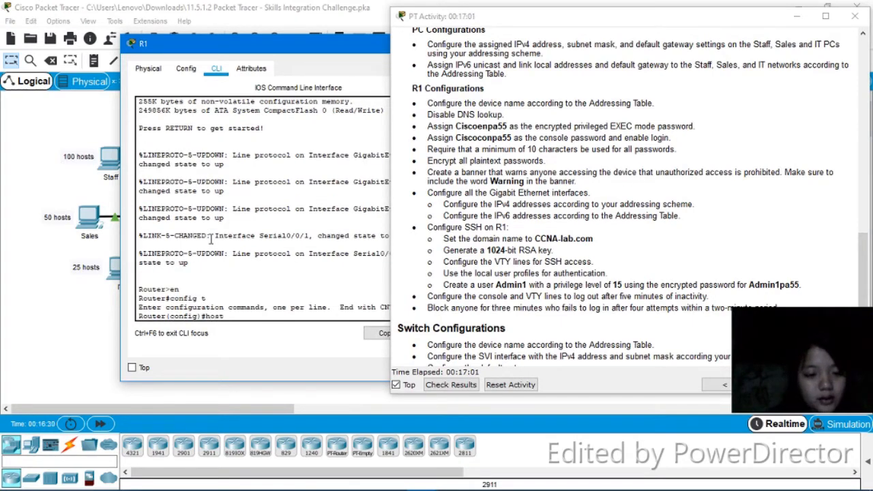
{"action": "type", "text": "name"}
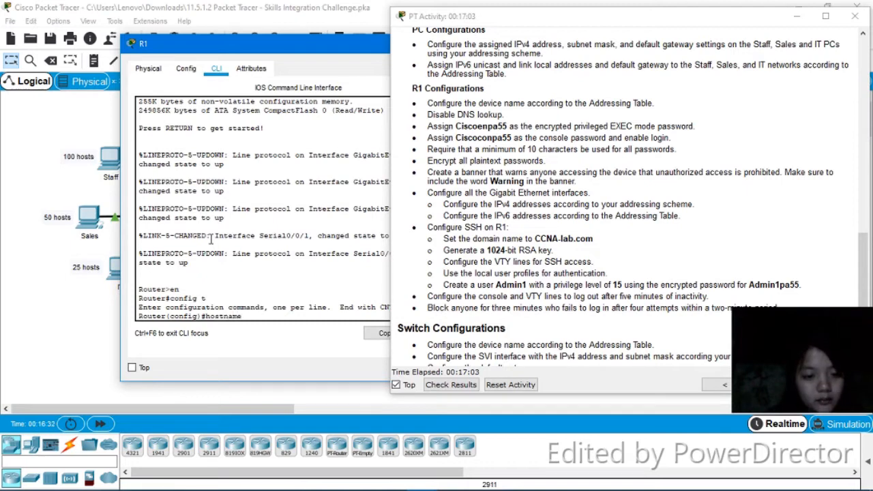
{"action": "type", "text": " R1"}
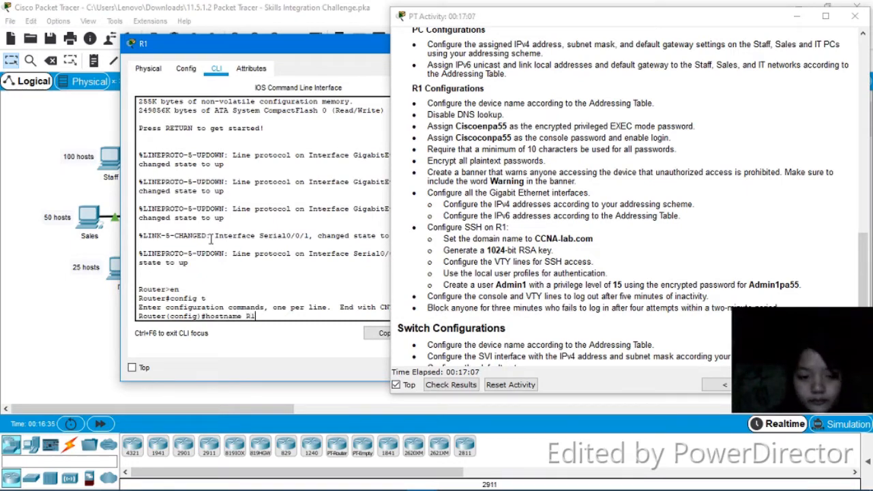
{"action": "key", "text": "Return"}
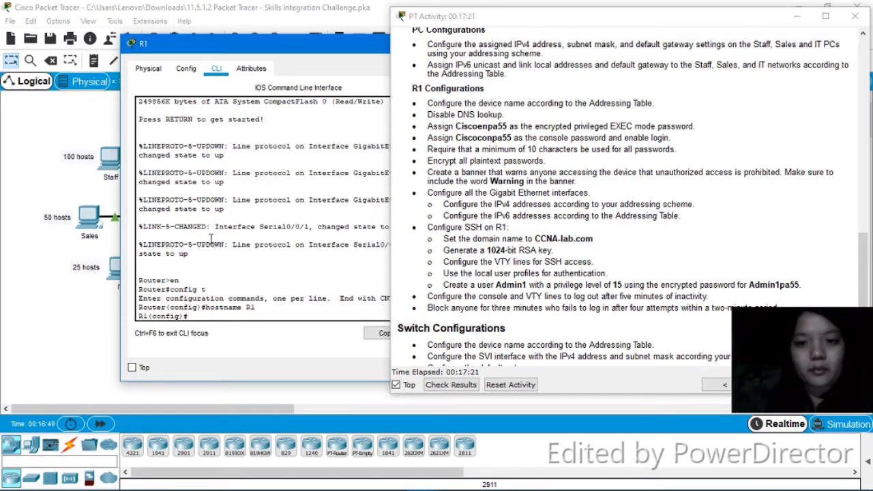
Set the encrypted privileged EXEC mode password with enable secret, as given in the requirements
{"action": "type", "text": "ena"}
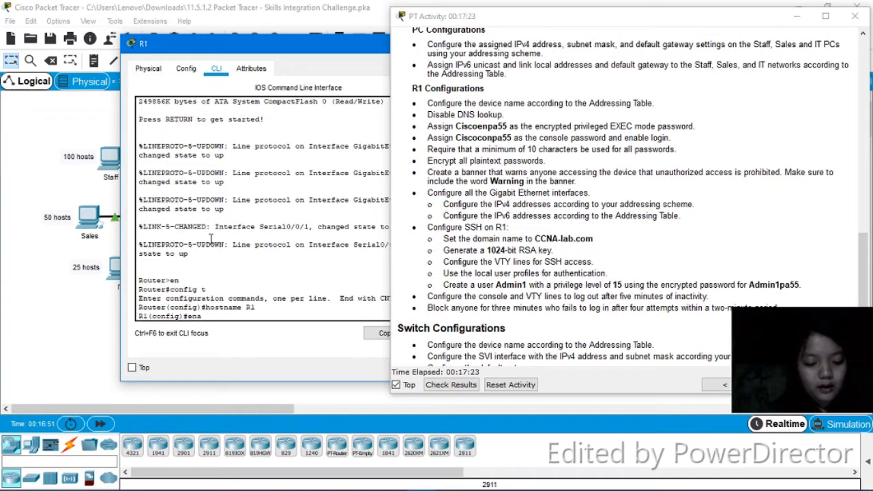
{"action": "type", "text": "ble"}
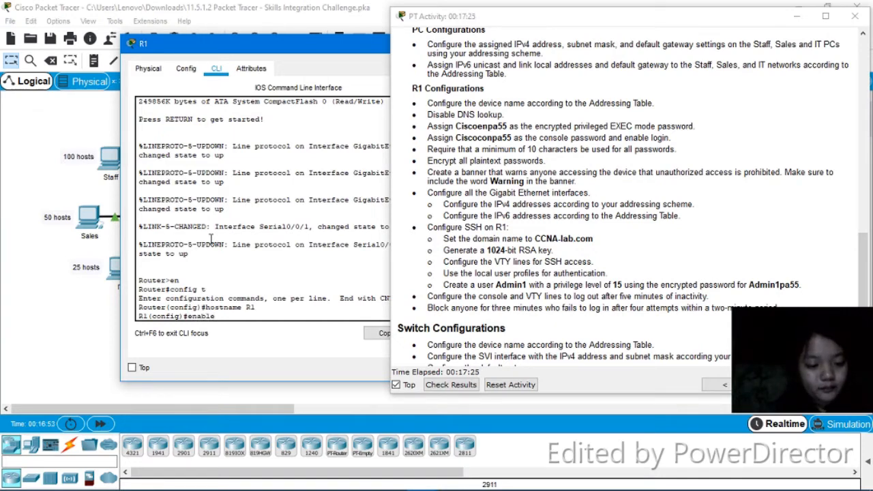
{"action": "type", "text": " secret"}
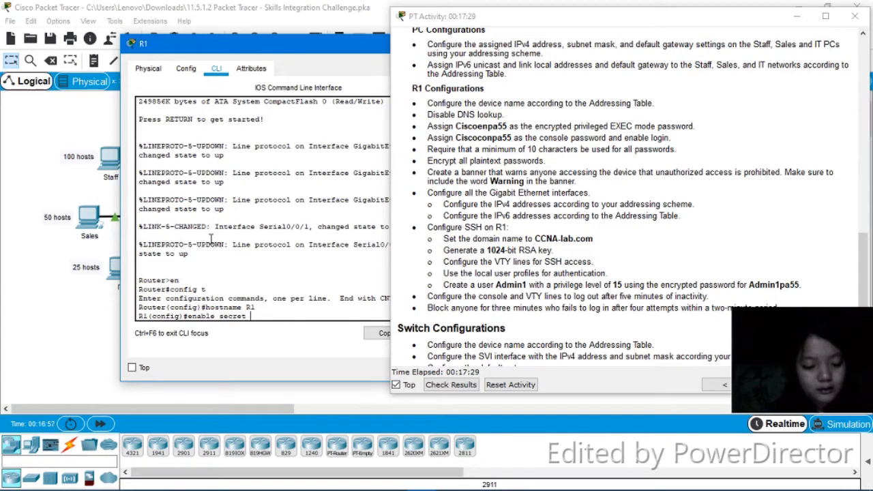
{"action": "type", "text": " C"}
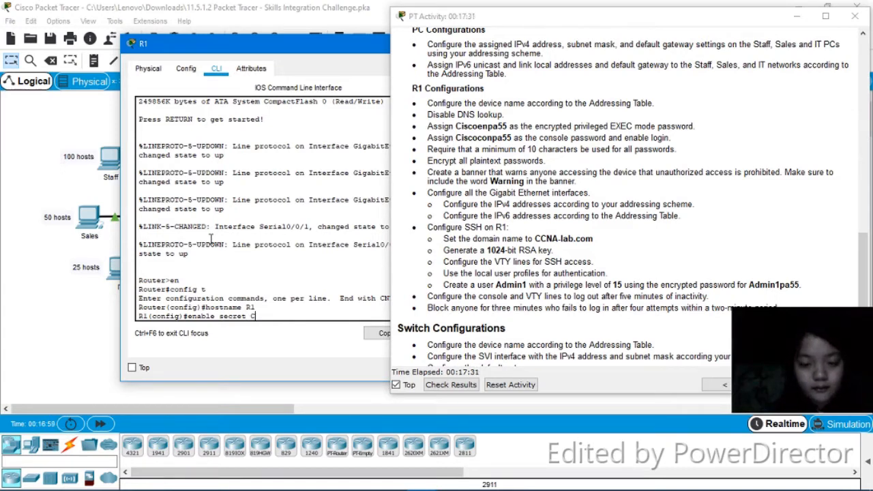
{"action": "type", "text": "isco"}
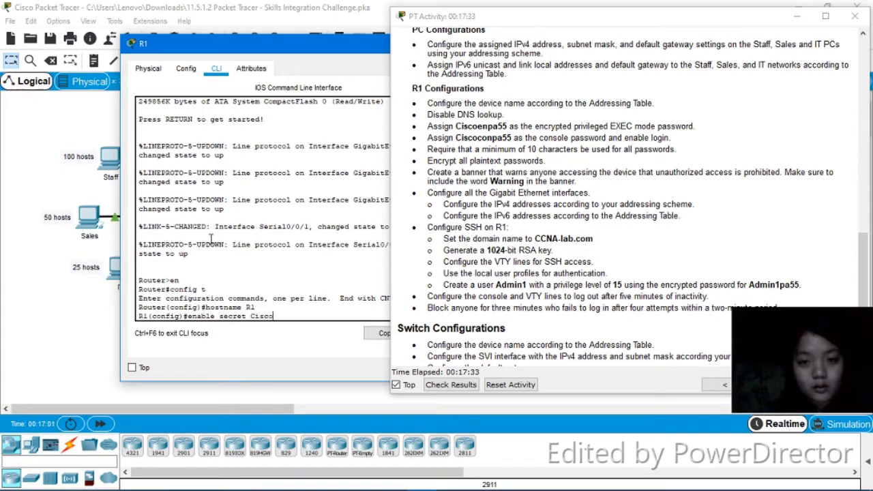
{"action": "type", "text": "pa"}
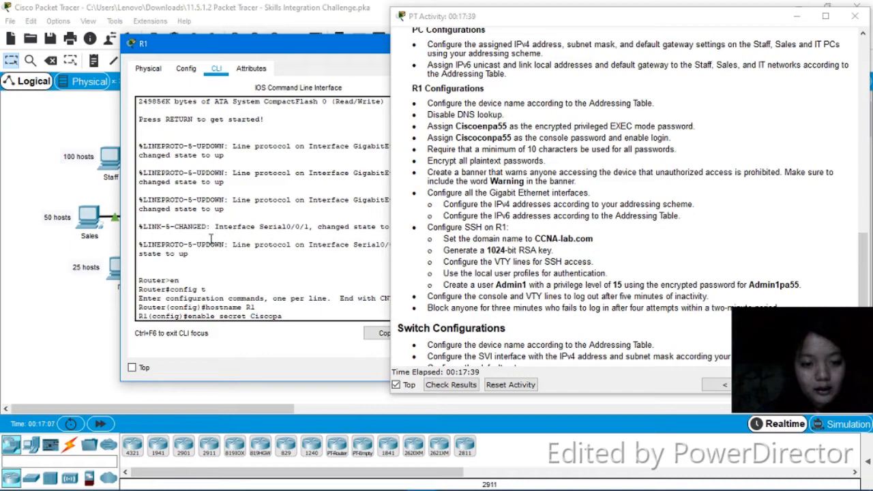
{"action": "key", "text": "BackSpace"}
{"action": "key", "text": "BackSpace"}
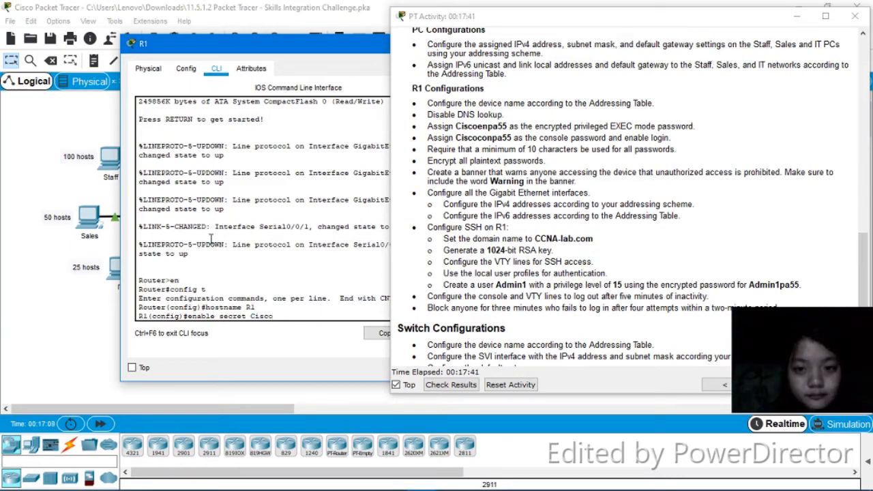
{"action": "type", "text": "en"}
{"action": "type", "text": "p"}
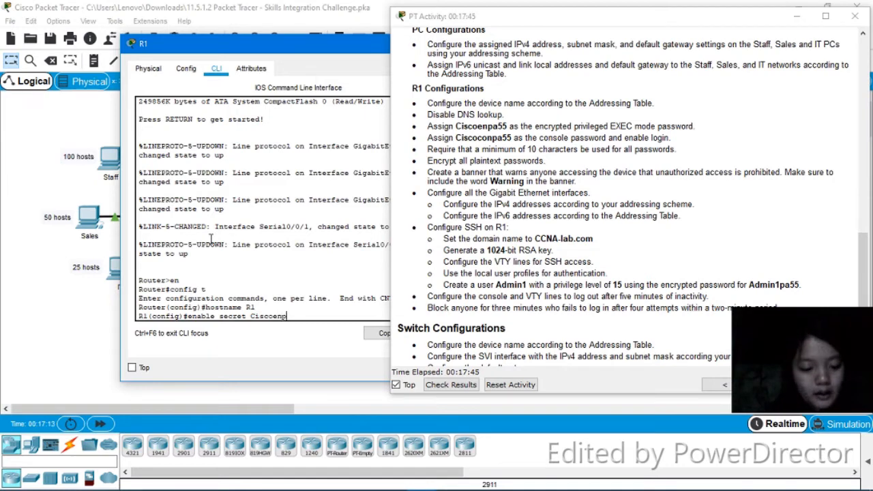
{"action": "type", "text": "a55"}
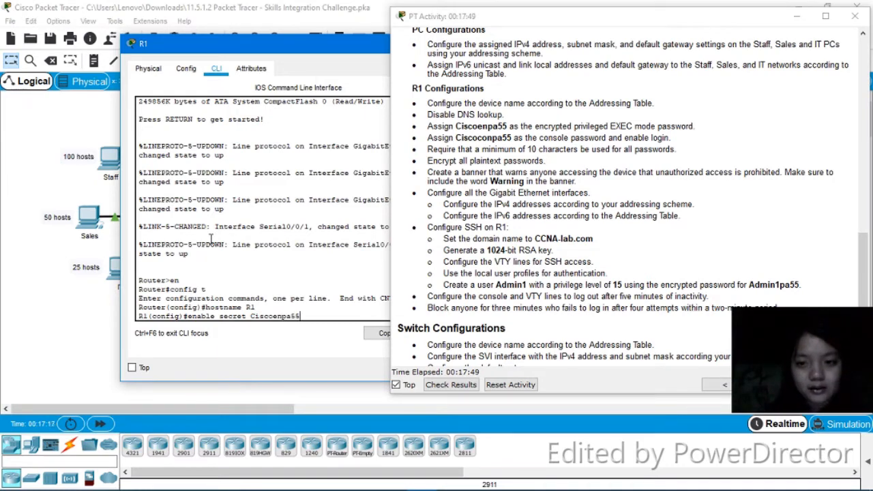
{"action": "key", "text": "Return"}
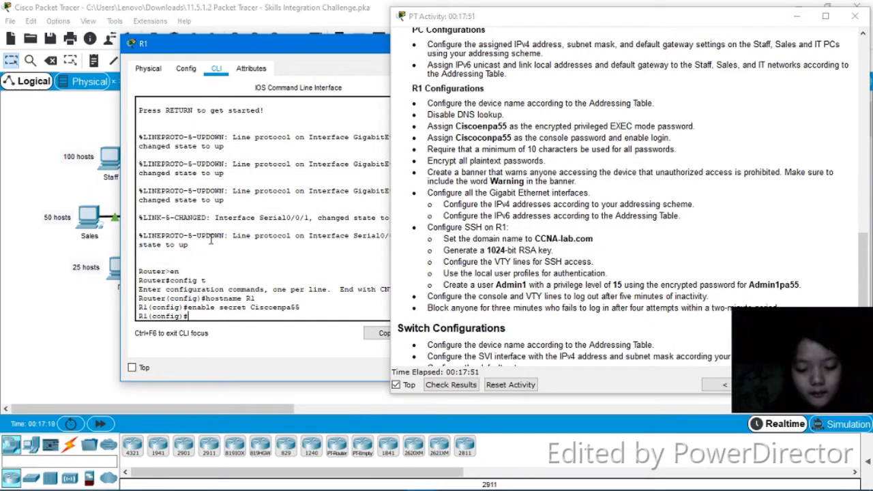
Enter console line 0, assign the required console password and enable login
{"action": "type", "text": "line c"}
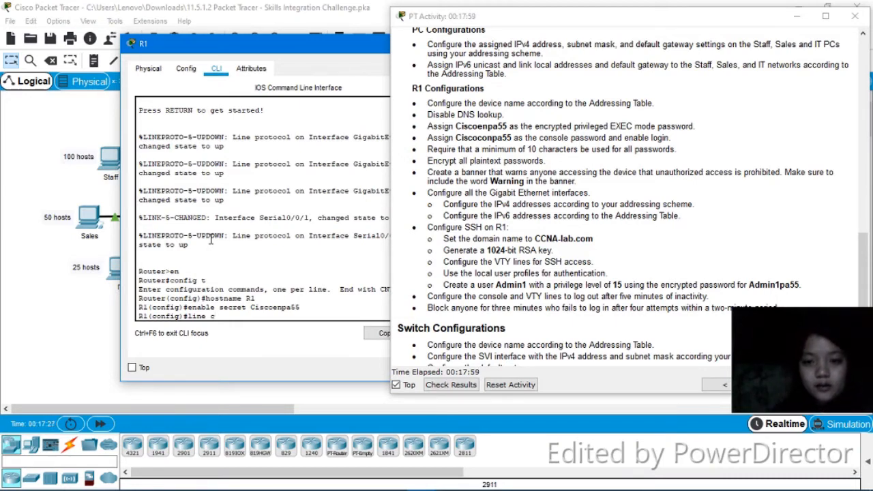
{"action": "type", "text": "onsole"}
{"action": "key", "text": "BackSpace"}
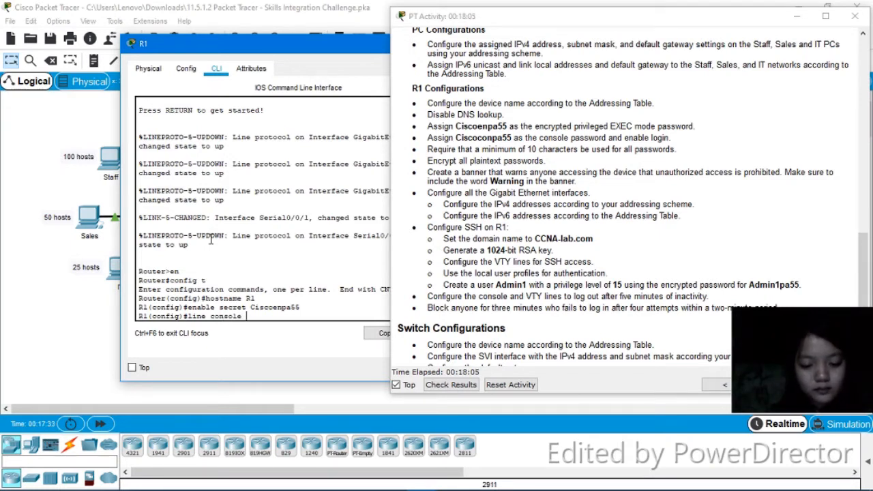
{"action": "type", "text": "0"}
{"action": "key", "text": "Return"}
{"action": "type", "text": "password"}
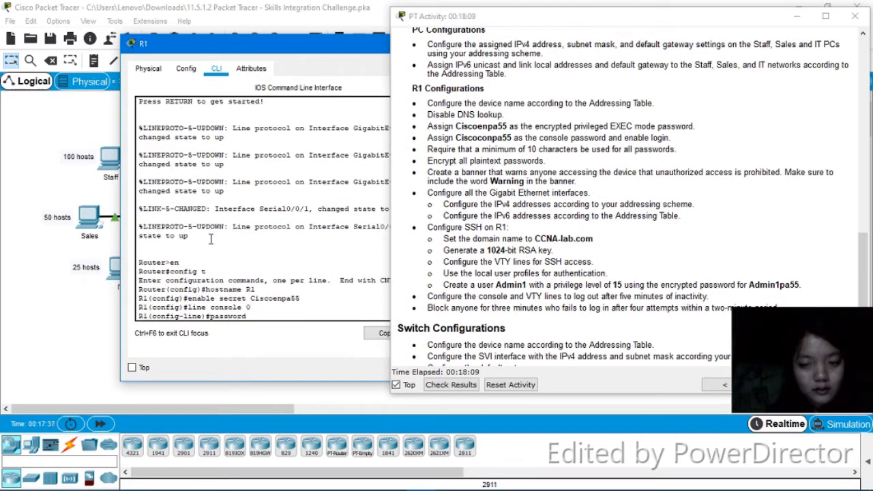
{"action": "type", "text": " C"}
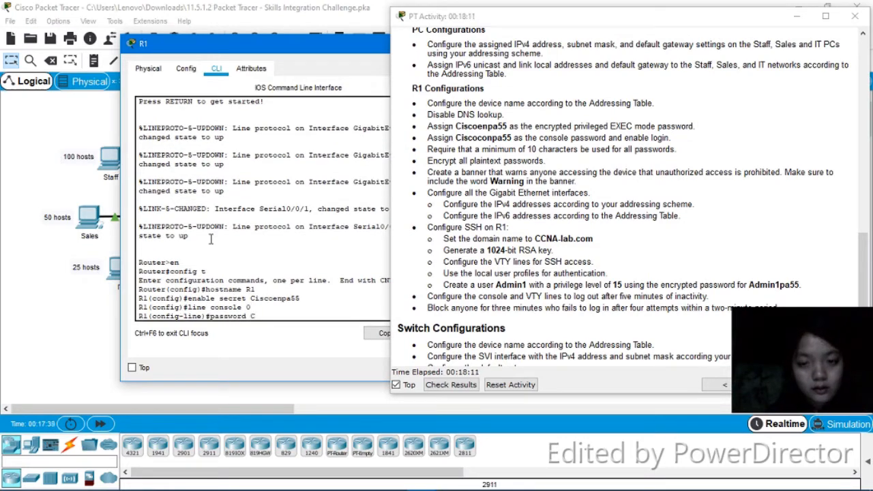
{"action": "type", "text": "isc"}
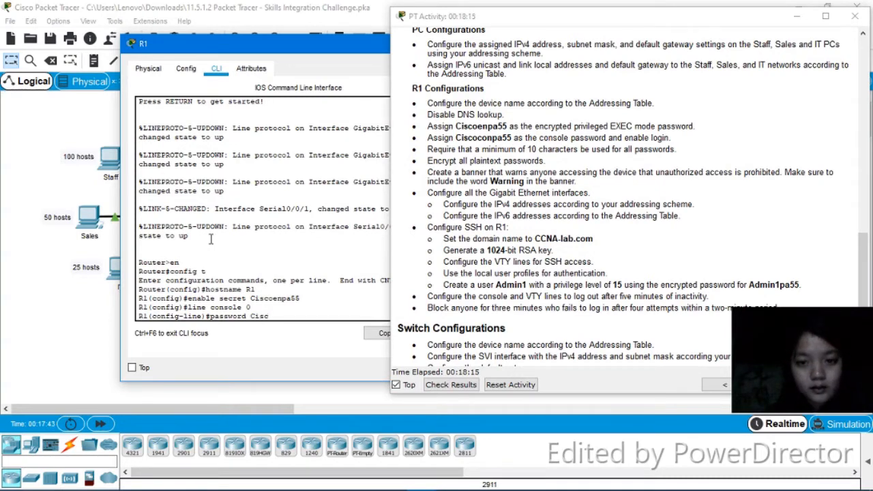
{"action": "type", "text": "ocon"}
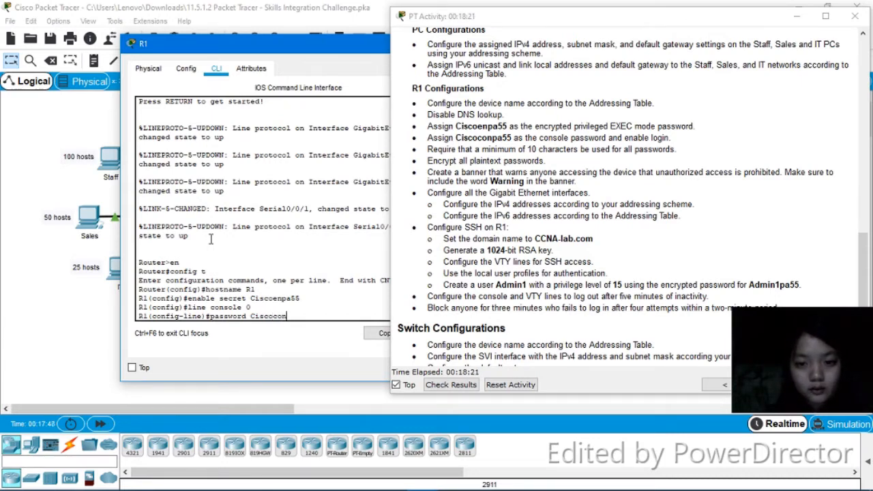
{"action": "type", "text": "pa"}
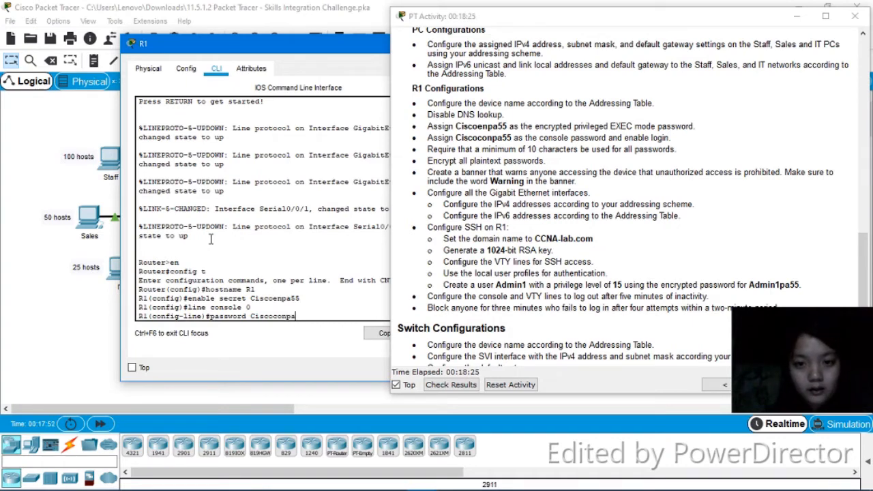
{"action": "type", "text": "55"}
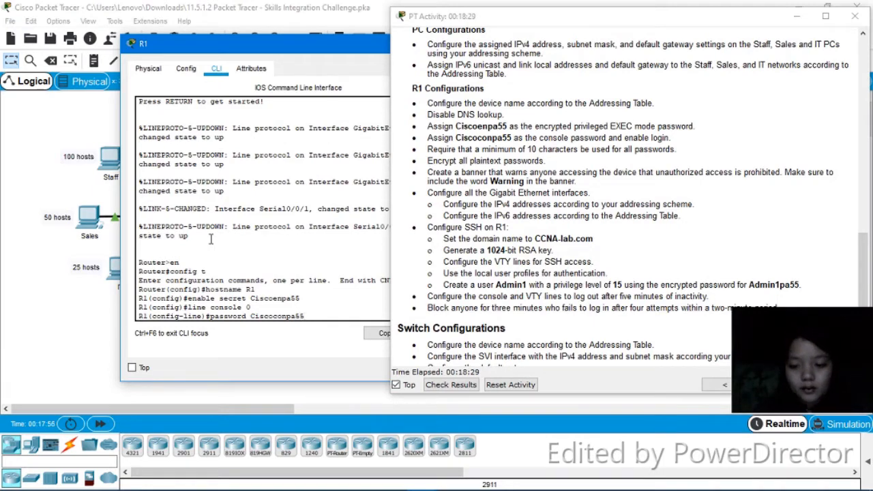
{"action": "key", "text": "Return"}
{"action": "type", "text": "login"}
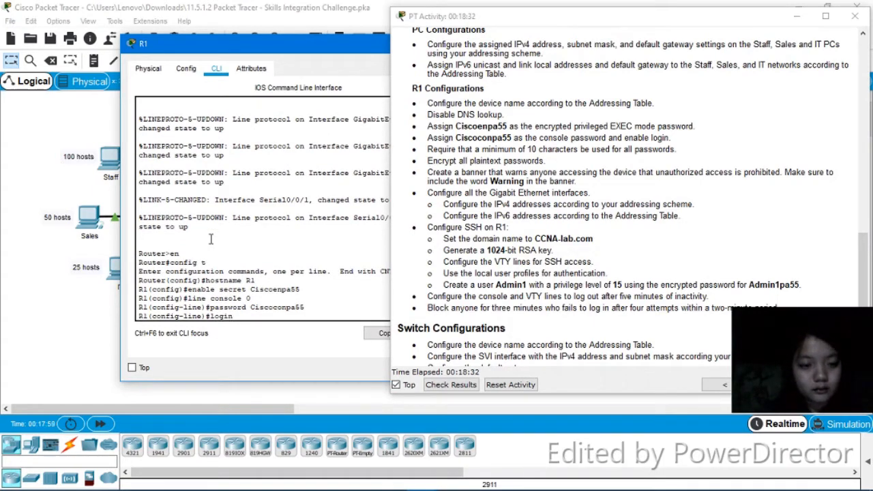
{"action": "key", "text": "Return"}
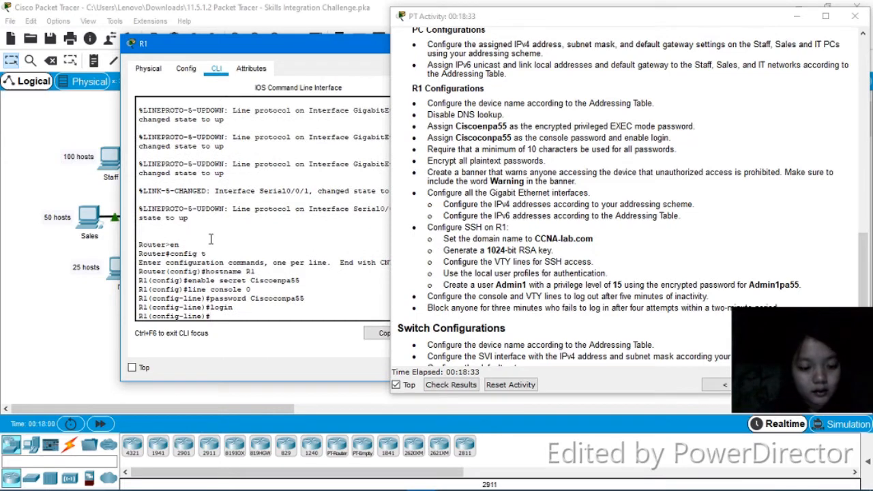
Try to apply no shutdown to the console line
{"action": "type", "text": "no s"}
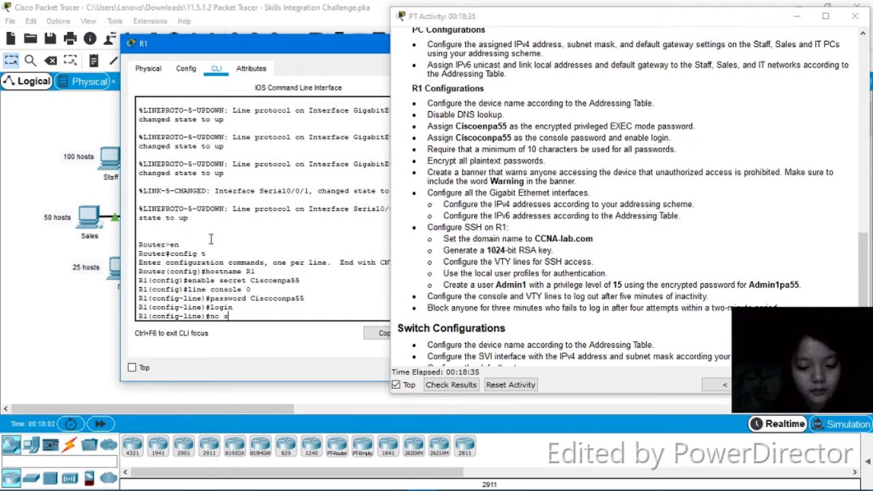
{"action": "type", "text": "hut"}
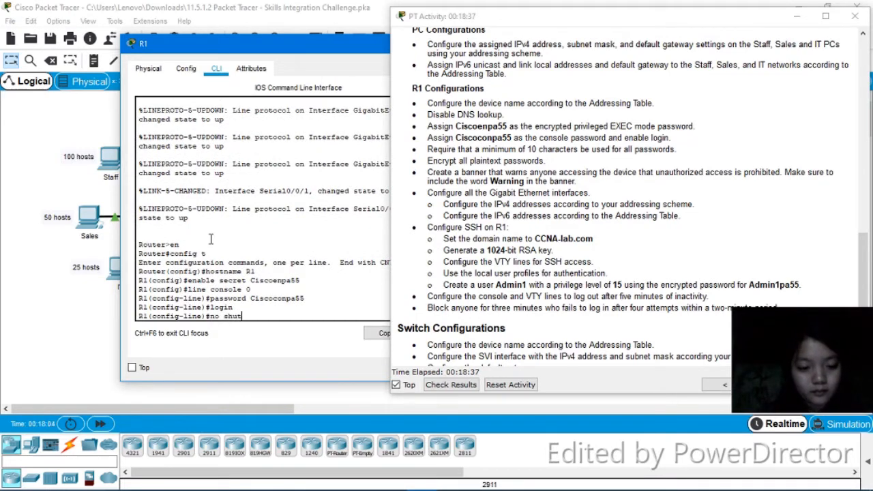
{"action": "key", "text": "Return"}
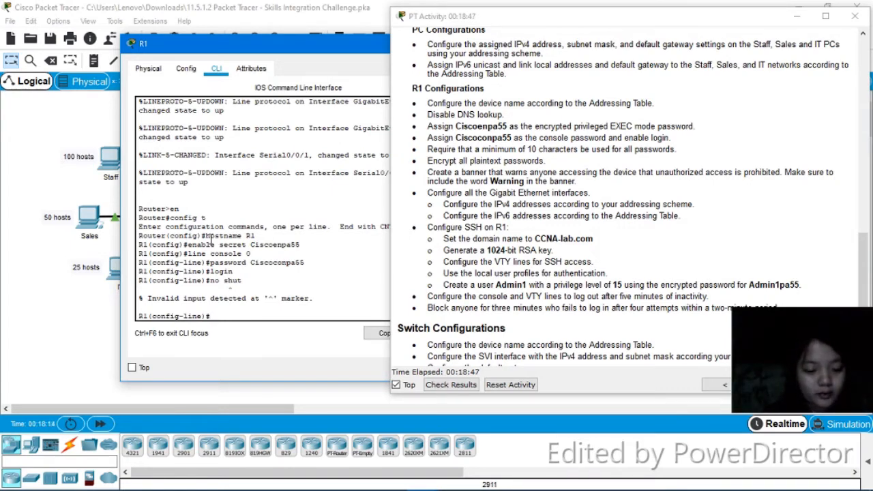
Exit console line configuration and try applying no shutdown again in global configuration mode
{"action": "type", "text": "exit"}
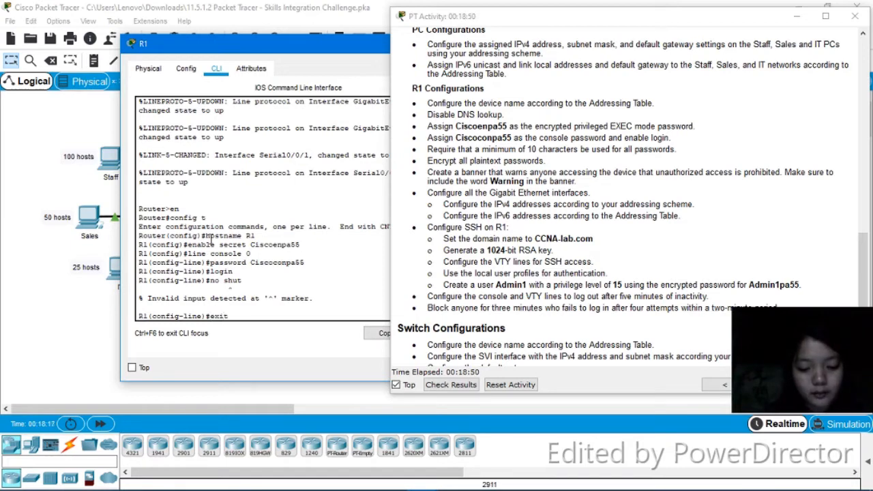
{"action": "key", "text": "Return"}
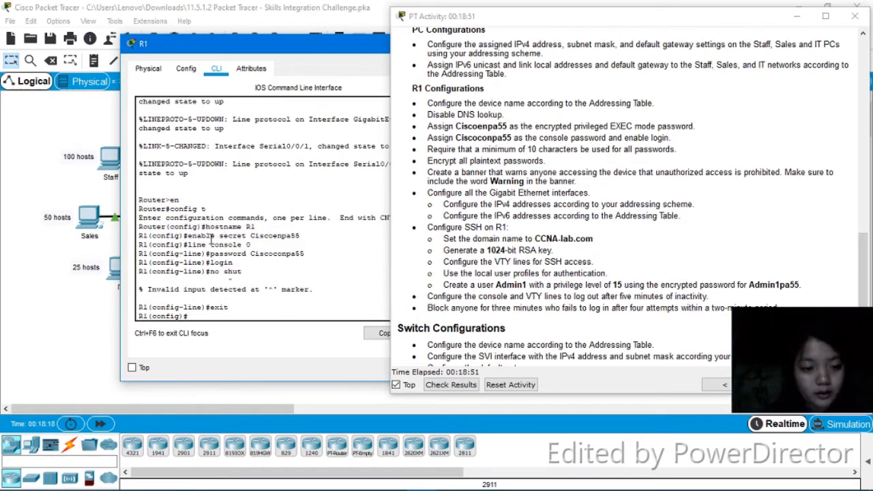
{"action": "type", "text": "no shut"}
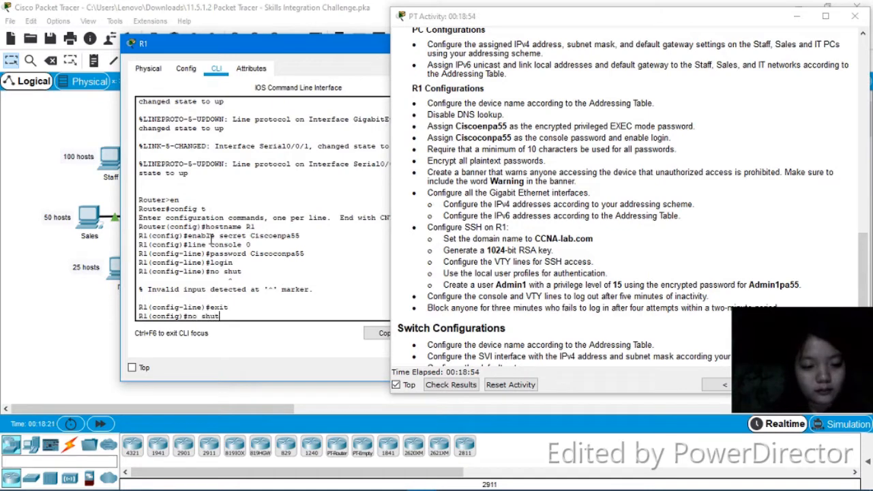
{"action": "key", "text": "Return"}
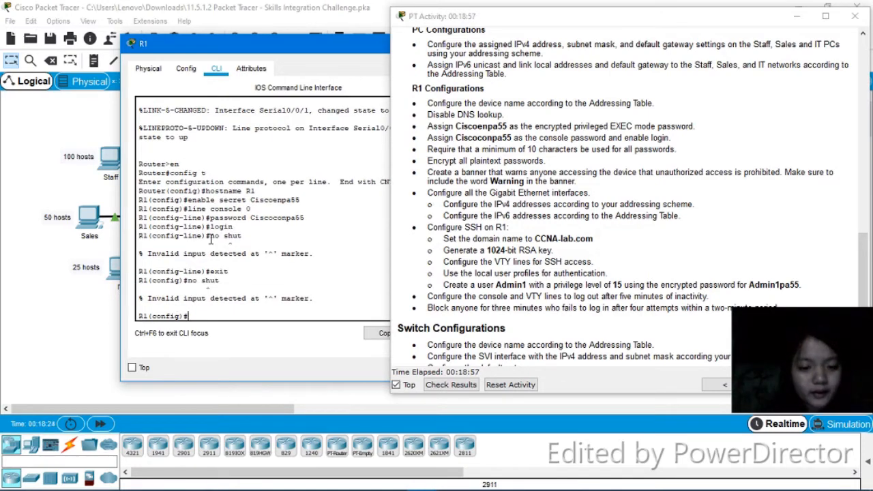
{"action": "type", "text": "user"}
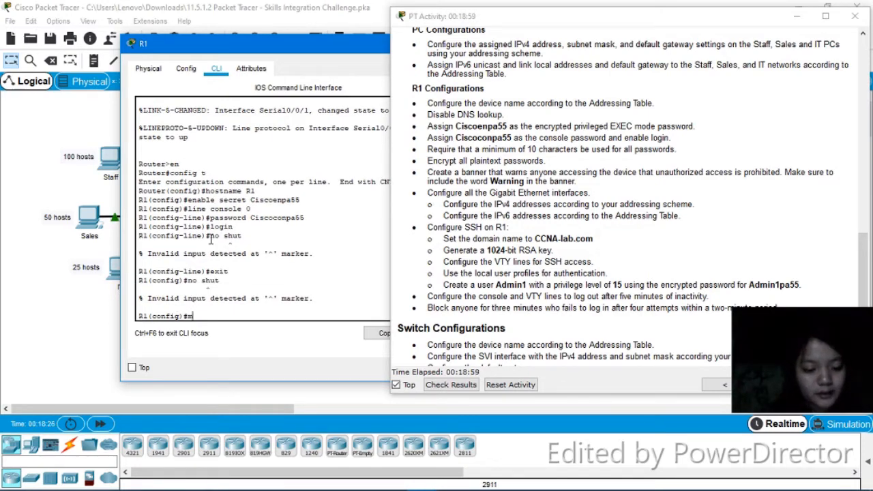
{"action": "key", "text": "BackSpace"}
{"action": "key", "text": "BackSpace"}
{"action": "key", "text": "BackSpace"}
{"action": "key", "text": "BackSpace"}
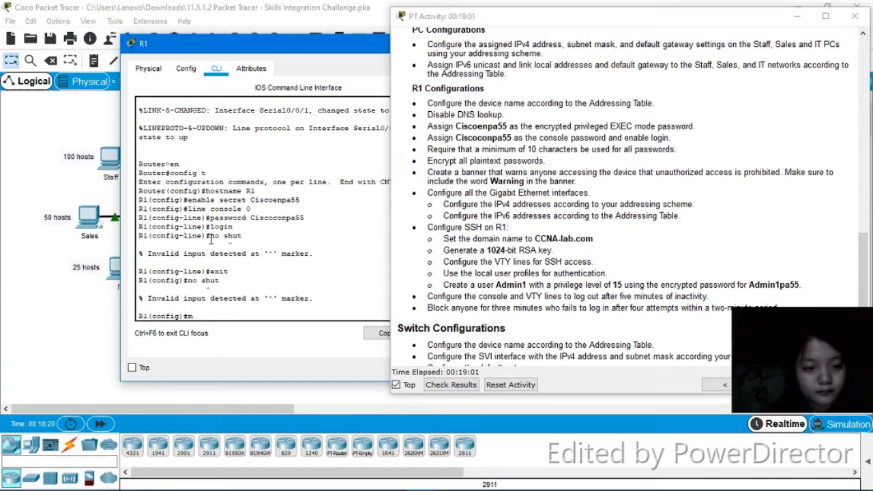
Encrypt all plaintext passwords with service password-encryption
{"action": "type", "text": "service pa"}
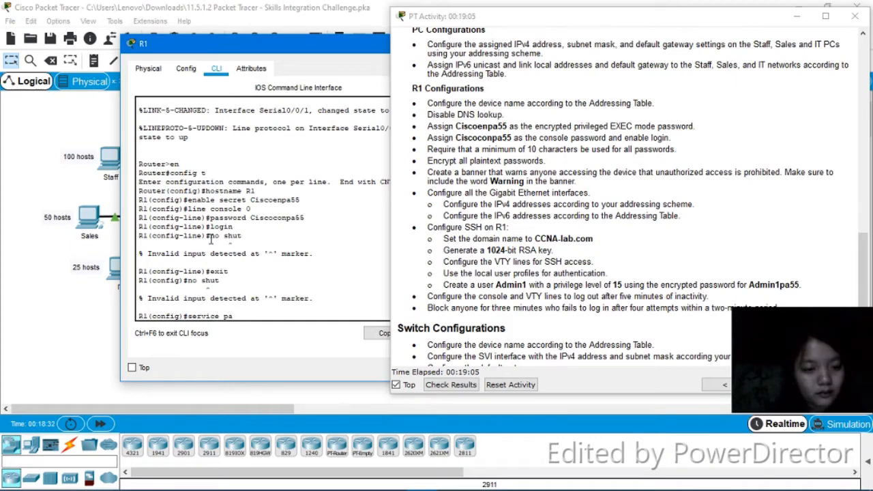
{"action": "key", "text": "Tab"}
{"action": "key", "text": "Return"}
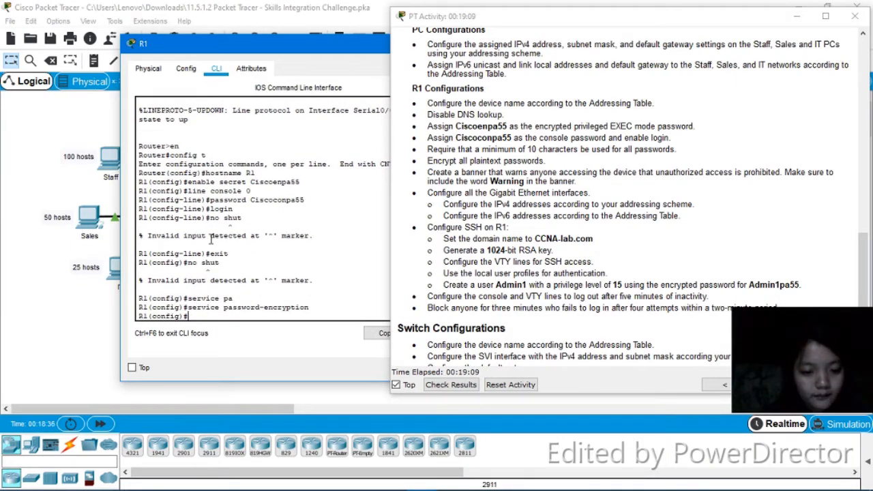
Require a minimum password length of 10 characters with security passwords min-length
{"action": "type", "text": "secur"}
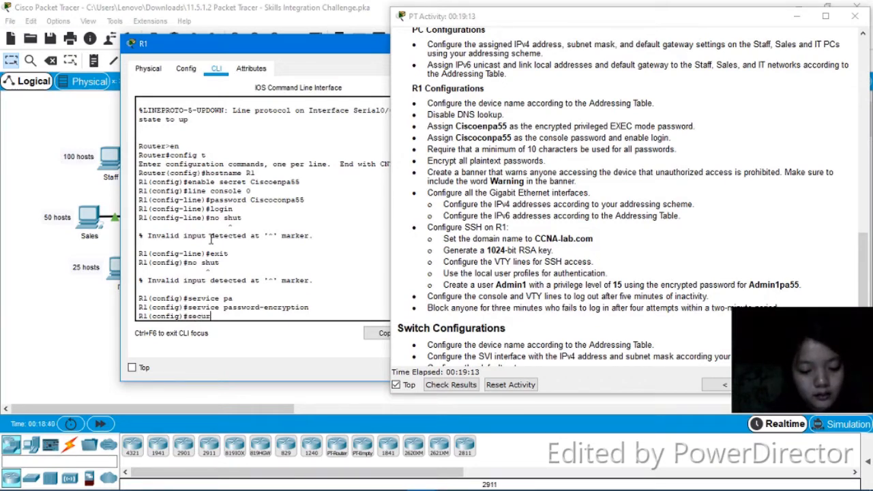
{"action": "type", "text": "ity"}
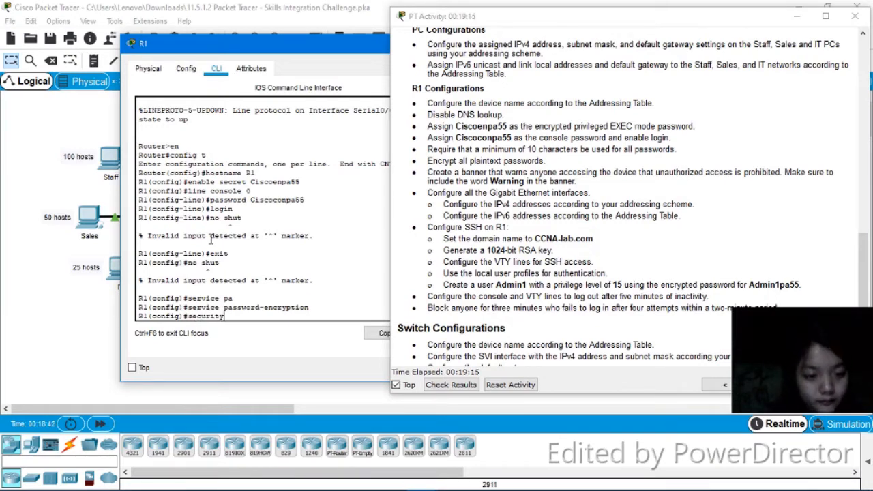
{"action": "type", "text": " pa"}
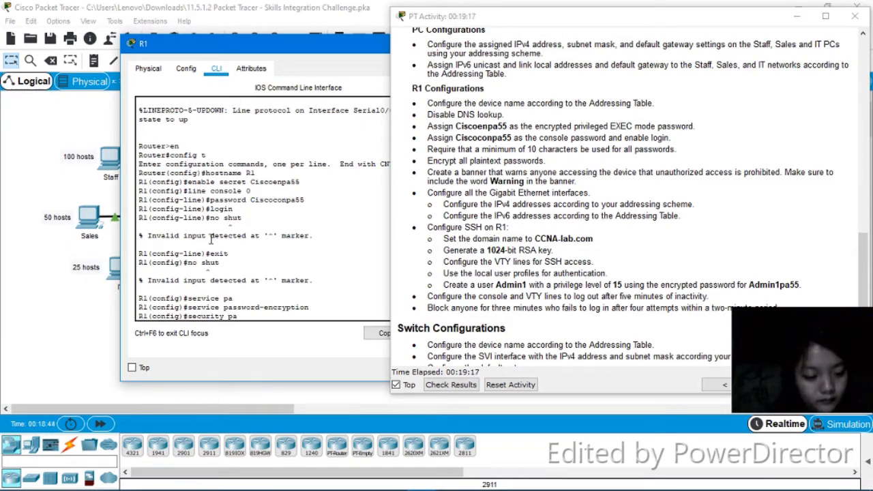
{"action": "key", "text": "Tab"}
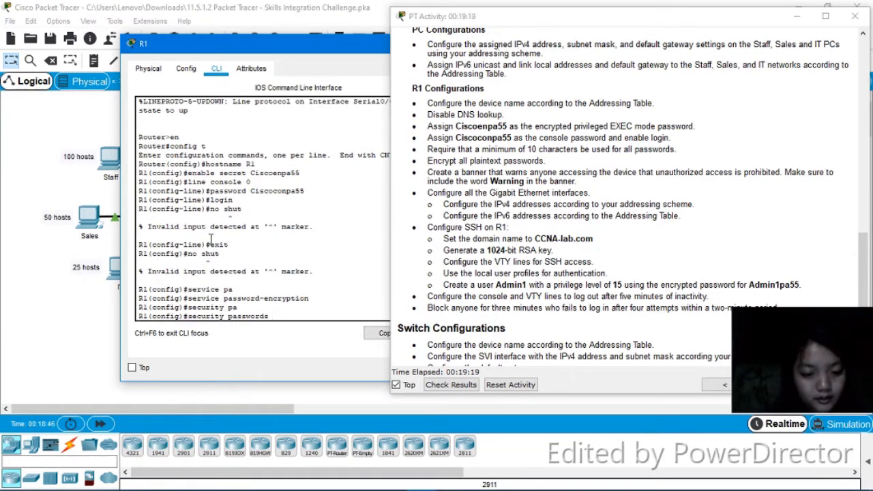
{"action": "type", "text": "m"}
{"action": "key", "text": "Tab"}
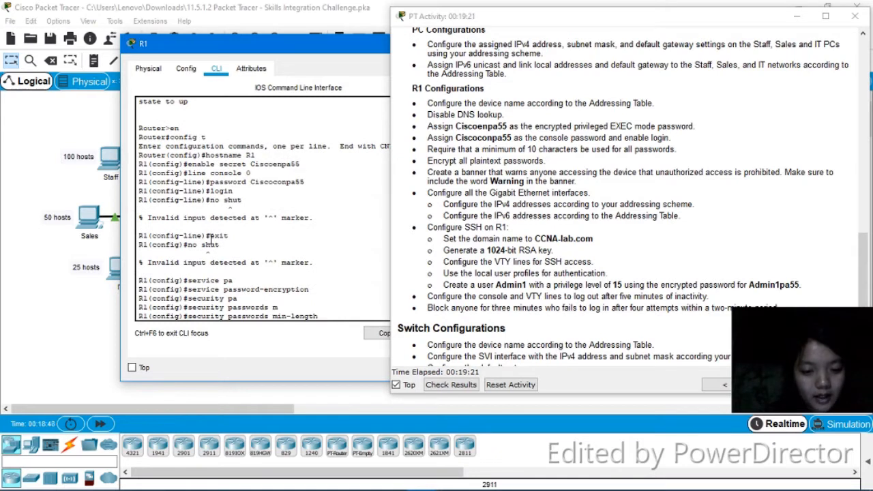
{"action": "type", "text": "0"}
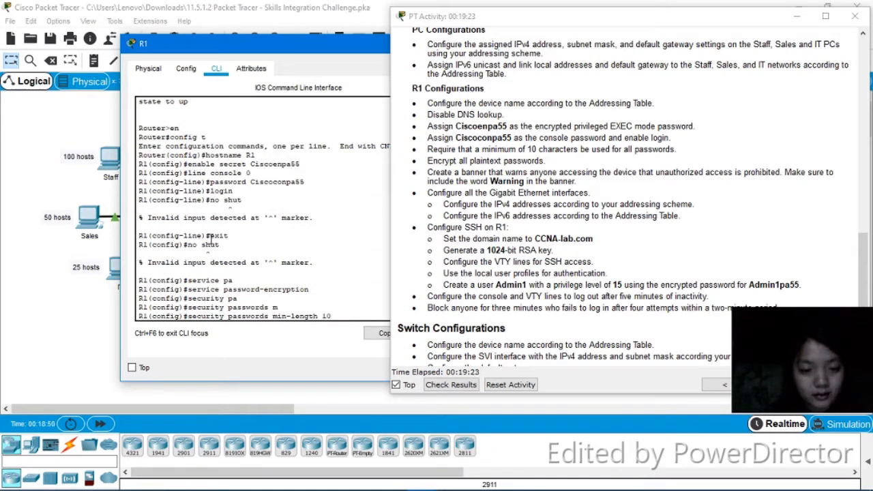
{"action": "key", "text": "Return"}
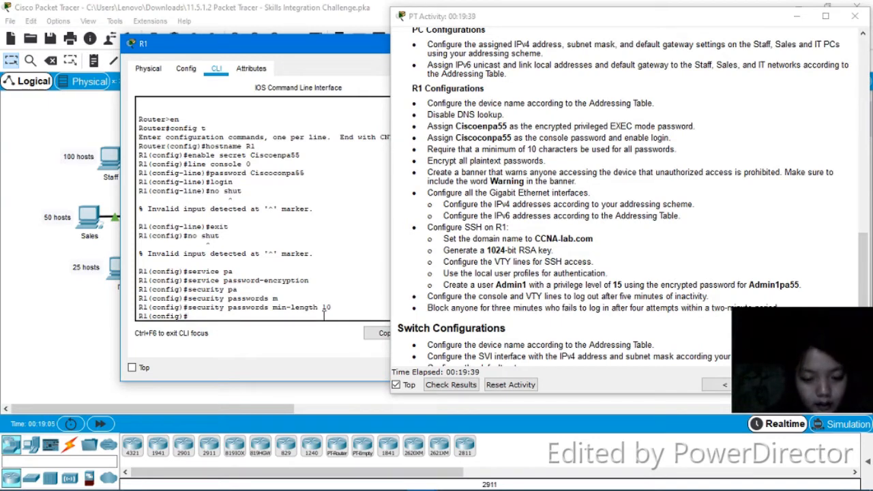
Block logins for 180 seconds after 4 failed attempts within 20 seconds using login block-for
{"action": "type", "text": "l"}
{"action": "key", "text": "Tab"}
{"action": "type", "text": "og"}
{"action": "key", "text": "Tab"}
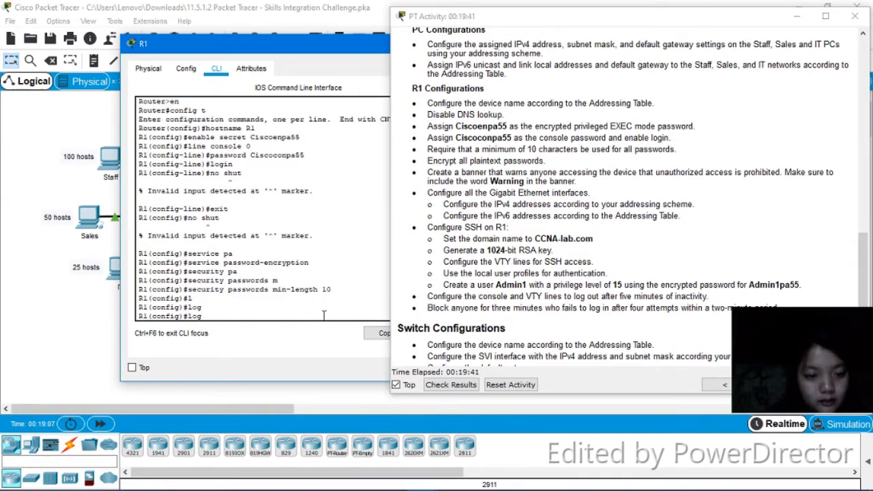
{"action": "type", "text": "in"}
{"action": "key", "text": "Tab"}
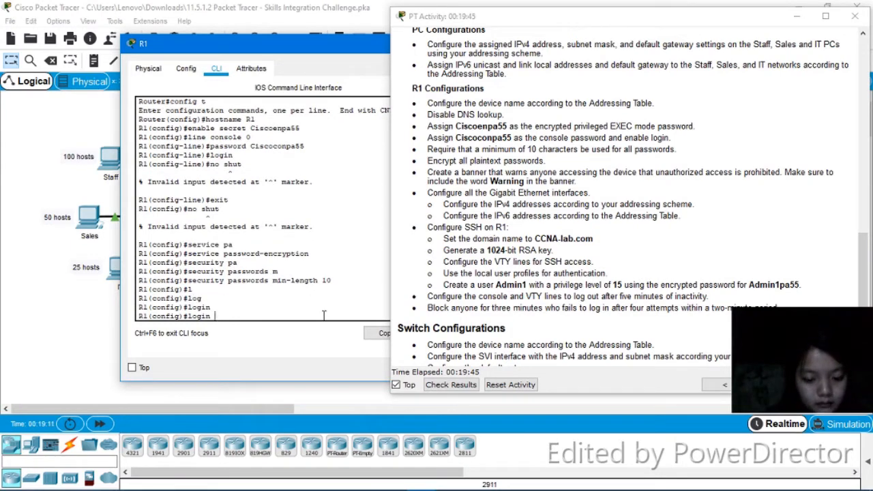
{"action": "type", "text": "b"}
{"action": "key", "text": "Tab"}
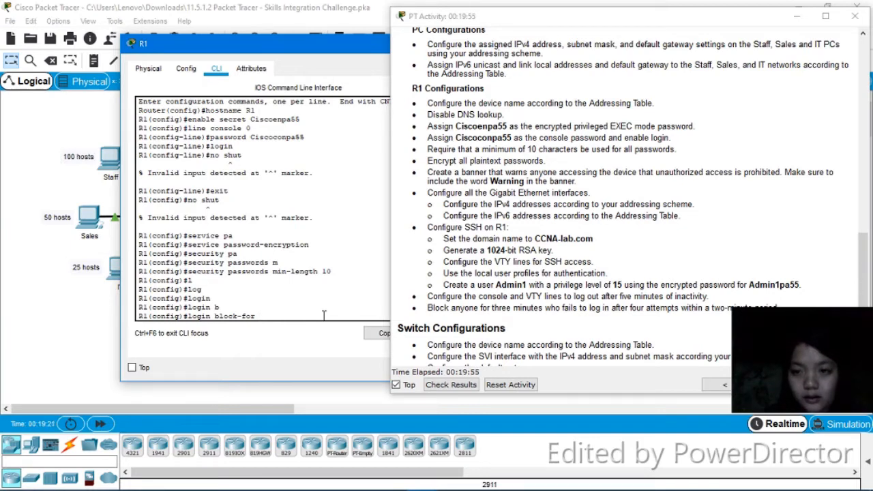
{"action": "type", "text": "1"}
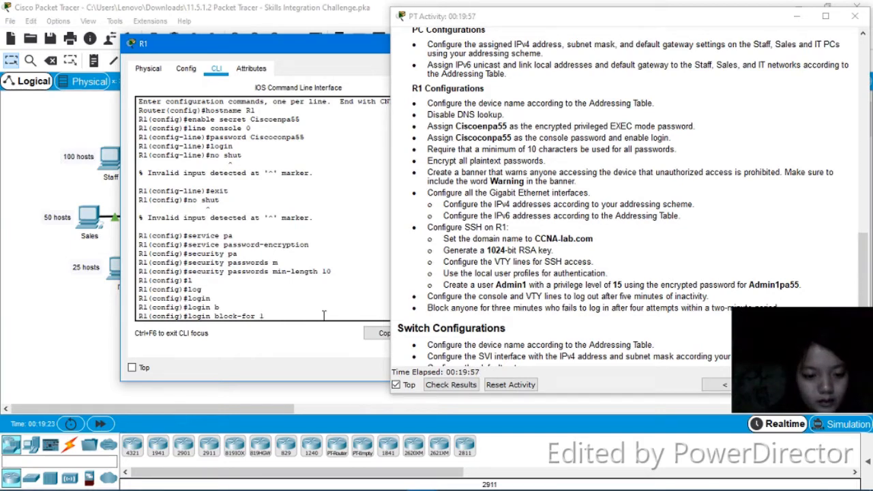
{"action": "type", "text": "8"}
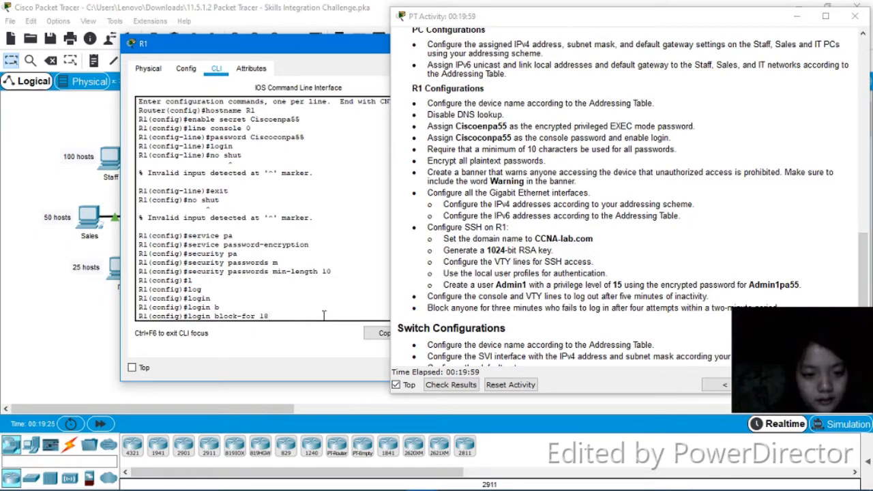
{"action": "type", "text": "0"}
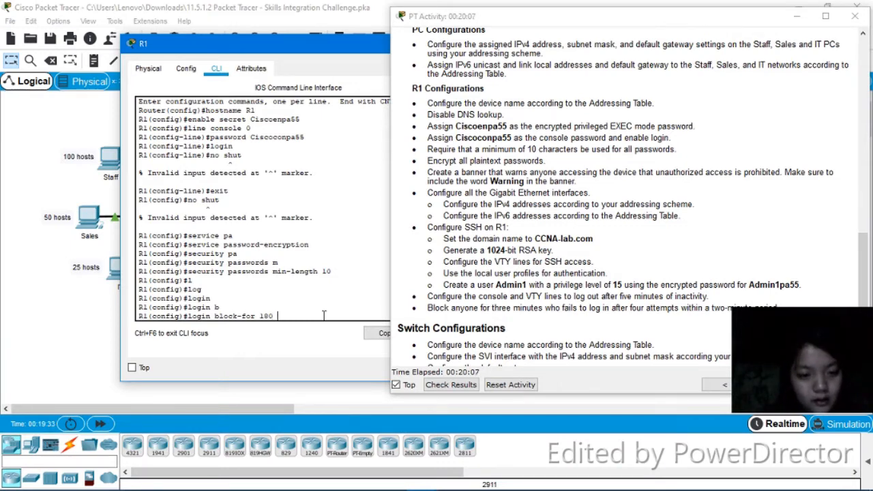
{"action": "key", "text": "Tab"}
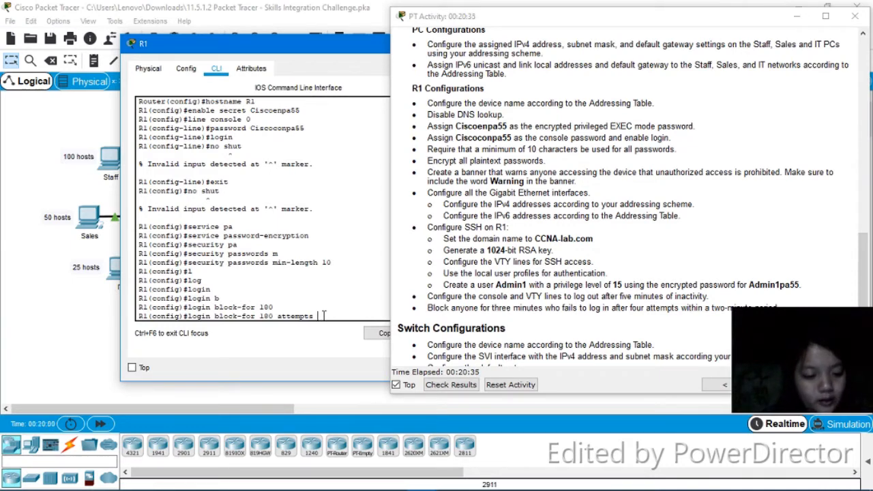
{"action": "type", "text": "4 within "}
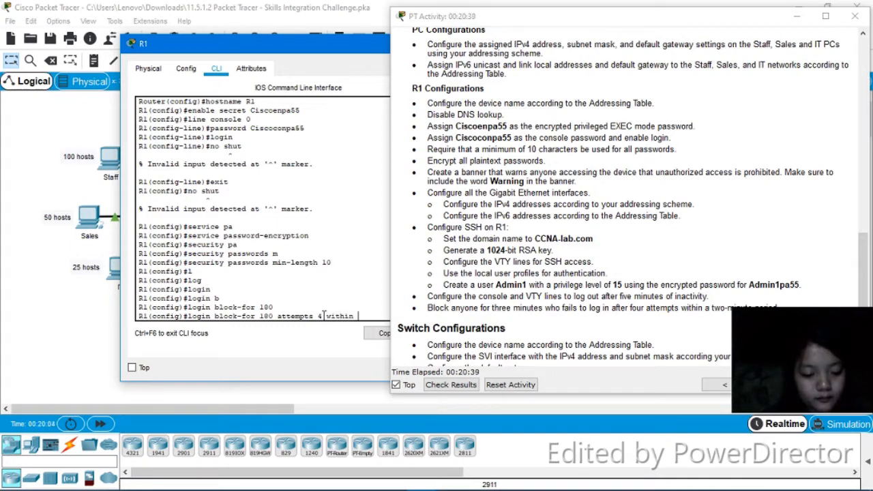
{"action": "type", "text": "20"}
{"action": "key", "text": "Return"}
{"action": "type", "text": "en"}
{"action": "key", "text": "Tab"}
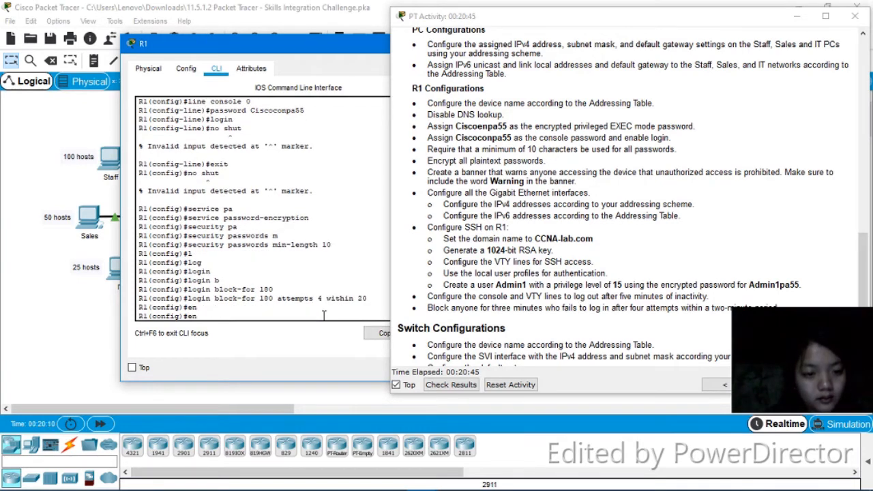
{"action": "type", "text": "a"}
{"action": "key", "text": "Tab"}
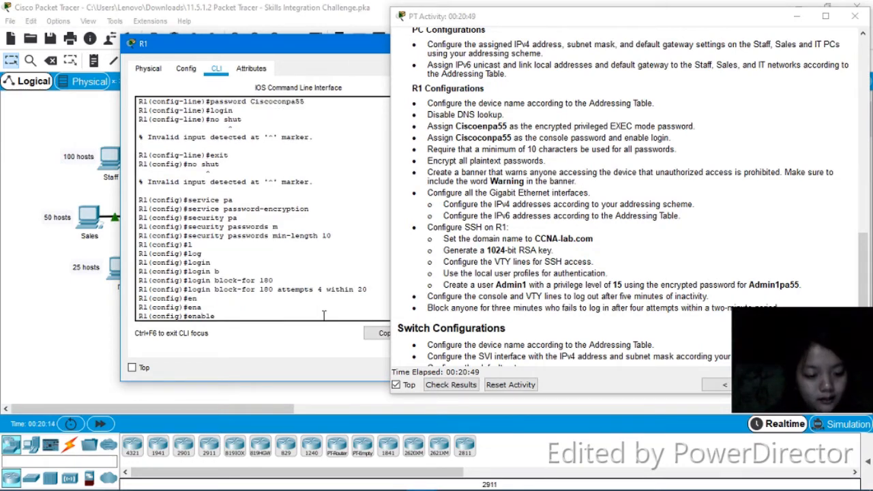
{"action": "type", "text": "secret"}
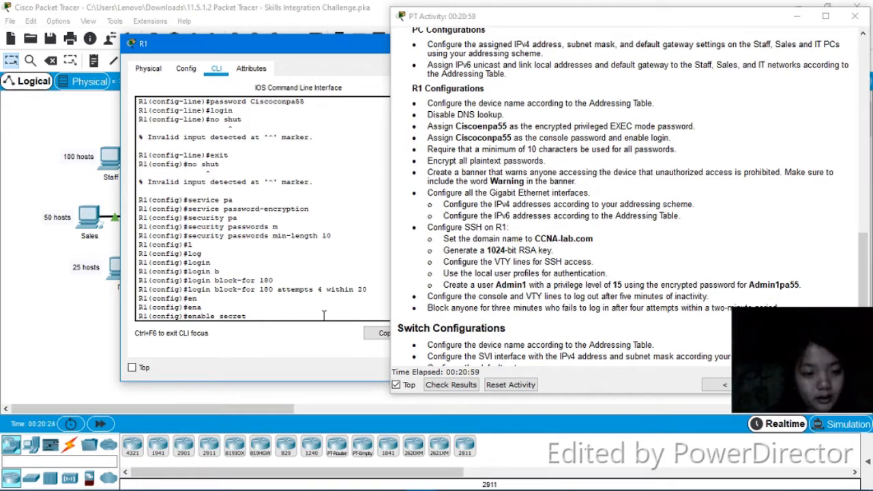
{"action": "key", "text": "BackSpace"}
{"action": "key", "text": "BackSpace"}
{"action": "key", "text": "BackSpace"}
{"action": "key", "text": "BackSpace"}
{"action": "key", "text": "BackSpace"}
{"action": "key", "text": "BackSpace"}
{"action": "key", "text": "BackSpace"}
{"action": "key", "text": "BackSpace"}
{"action": "key", "text": "BackSpace"}
{"action": "key", "text": "BackSpace"}
{"action": "key", "text": "BackSpace"}
{"action": "key", "text": "BackSpace"}
{"action": "key", "text": "BackSpace"}
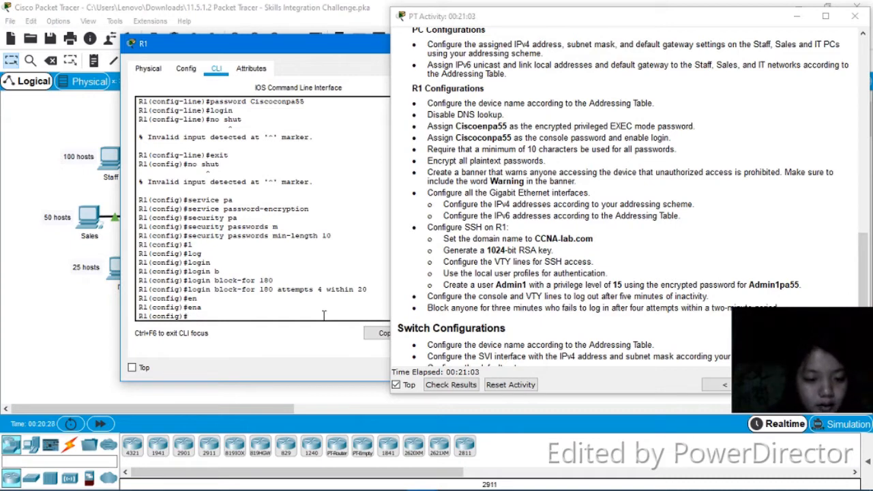
Create the local user Admin1 with an encrypted secret password using the username command
{"action": "type", "text": "us"}
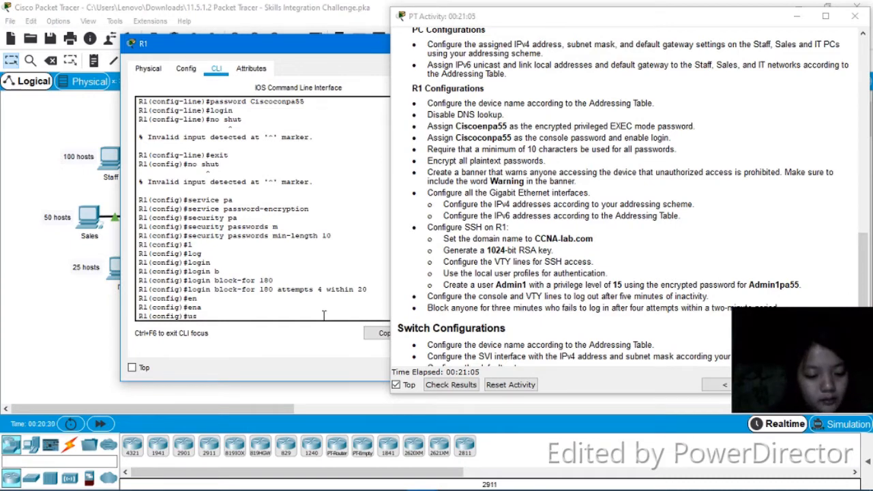
{"action": "type", "text": "ername"}
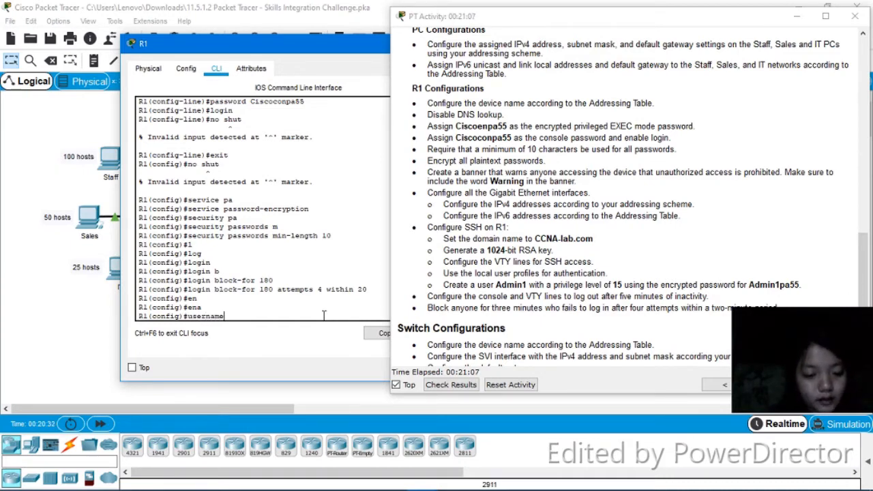
{"action": "type", "text": " Ad"}
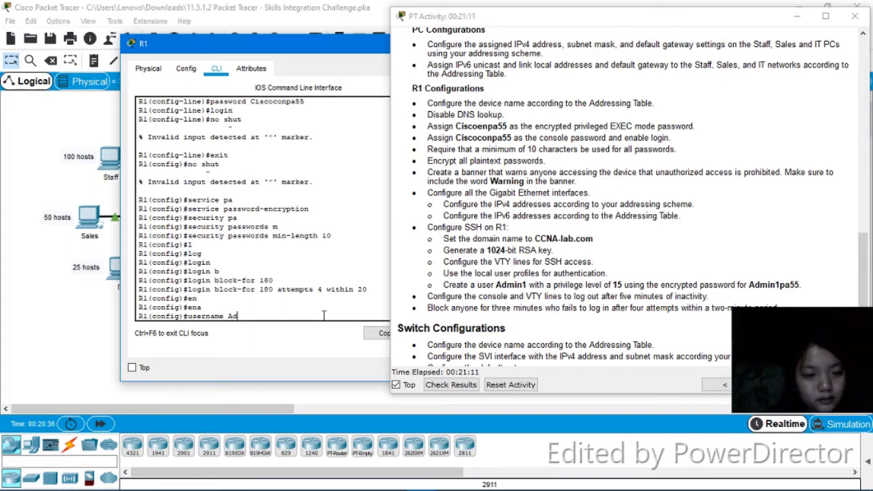
{"action": "type", "text": "min"}
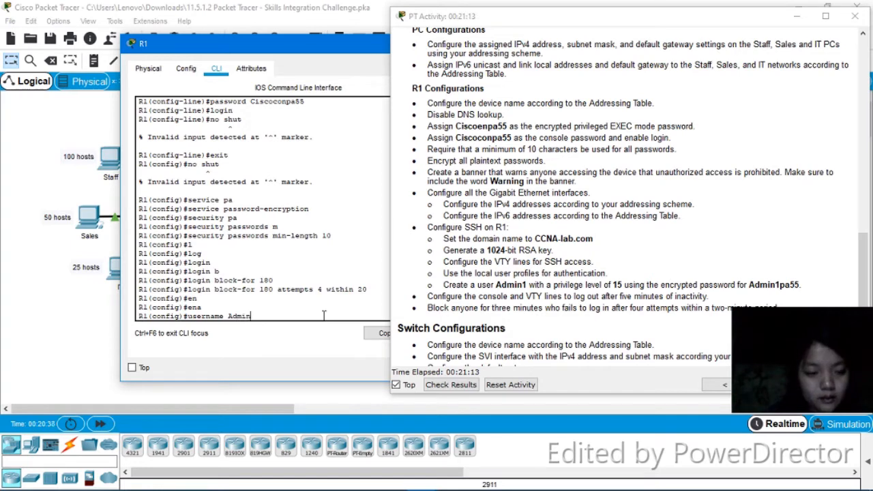
{"action": "type", "text": "1"}
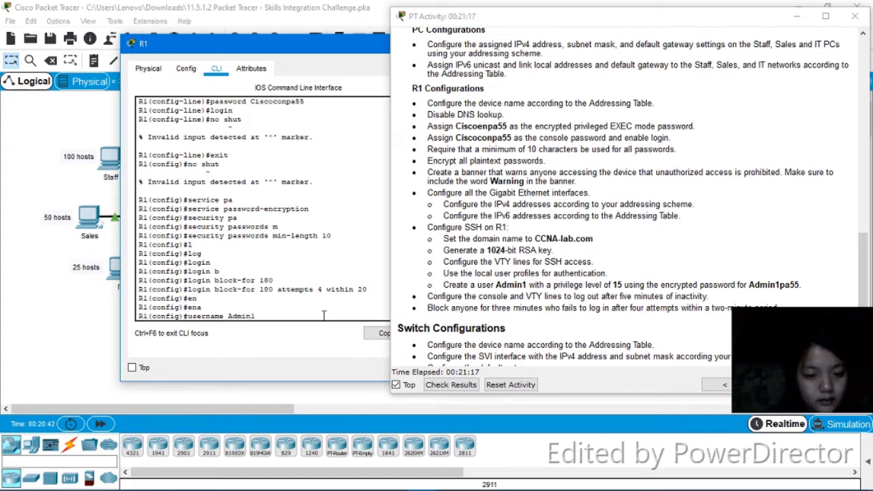
{"action": "type", "text": " secret Admin"}
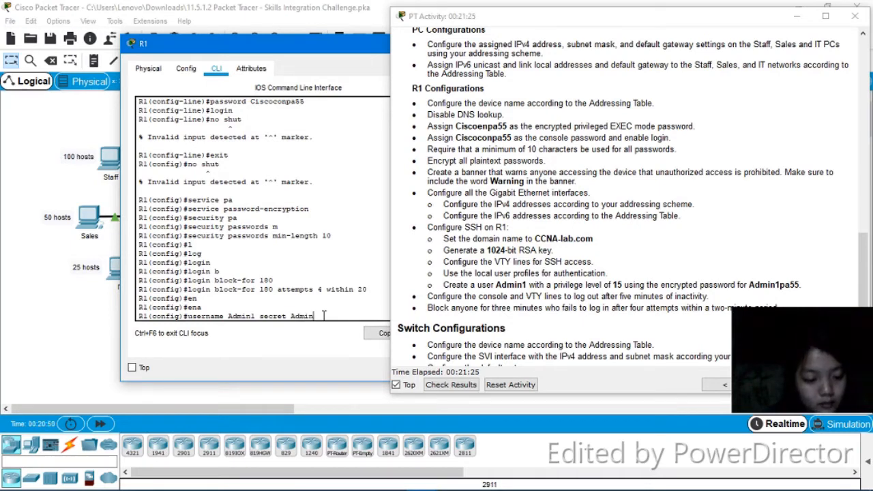
{"action": "type", "text": "1pa"}
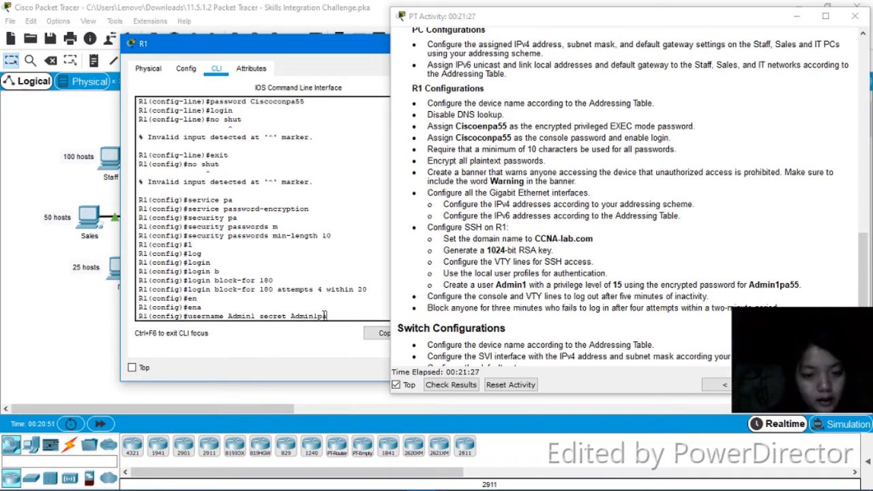
{"action": "type", "text": "55"}
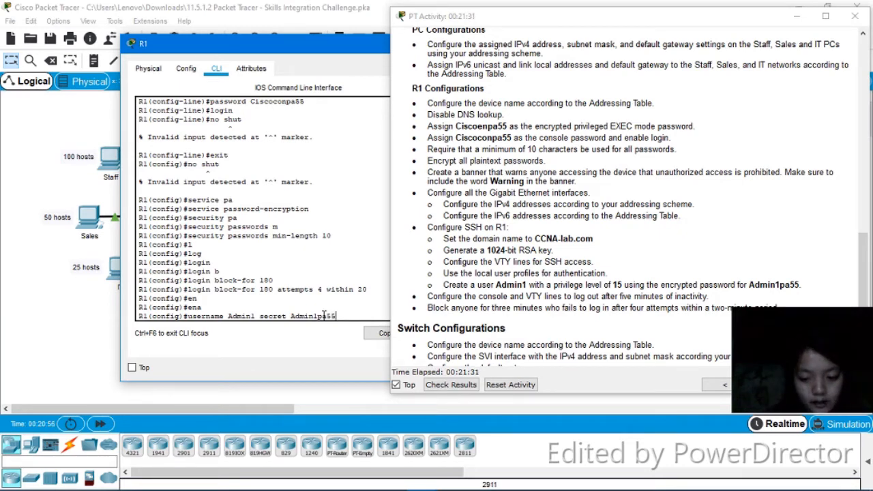
{"action": "key", "text": "Return"}
Disable DNS lookup on R1 with no ip domain-lookup
{"action": "type", "text": "no ip"}
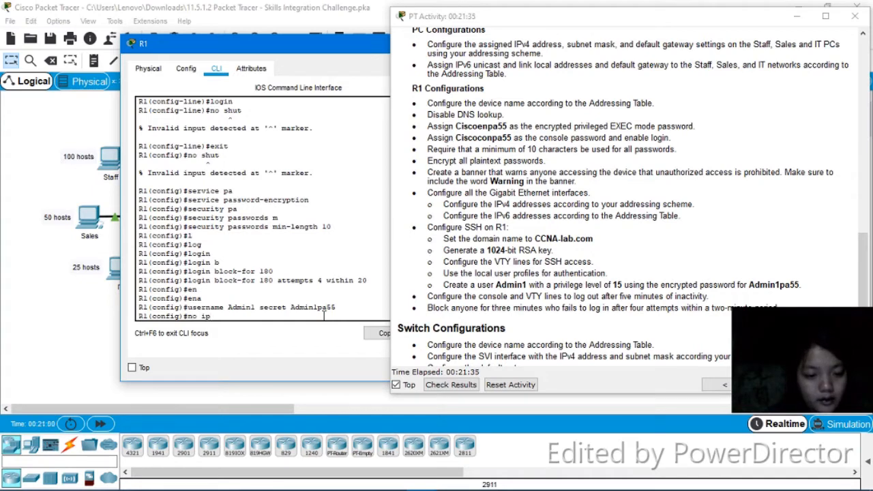
{"action": "type", "text": " domaim"}
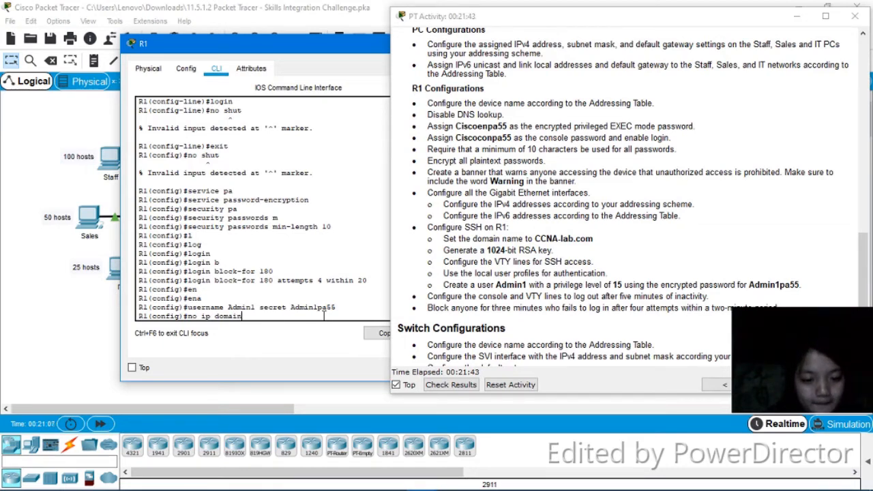
{"action": "type", "text": "-lo"}
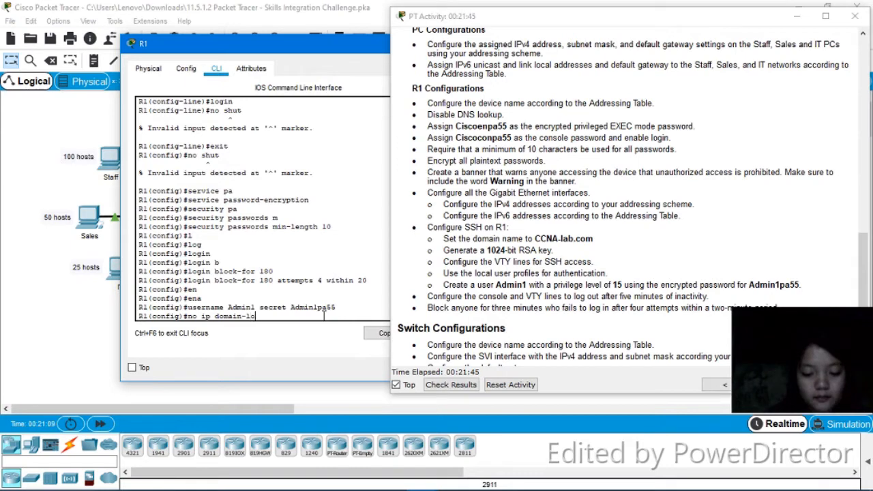
{"action": "type", "text": "okup"}
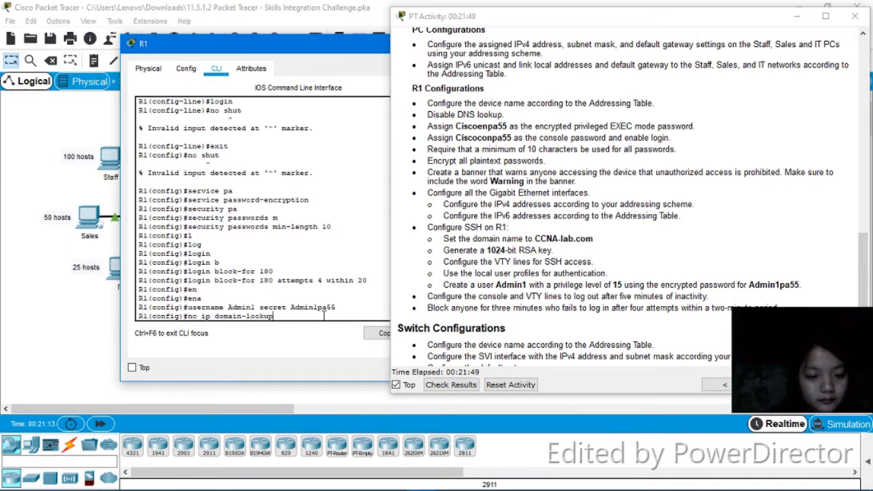
{"action": "key", "text": "Return"}
Set R1's IP domain name to CCNA-lab.com
{"action": "type", "text": "ip"}
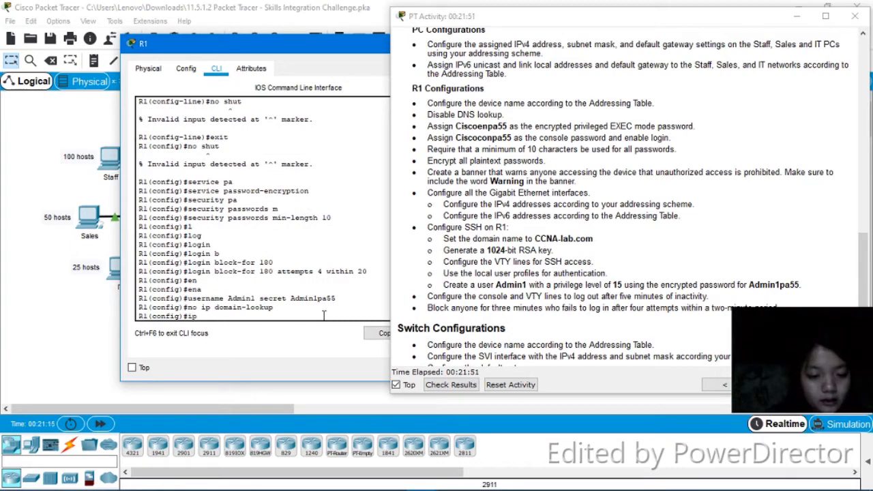
{"action": "type", "text": " doma"}
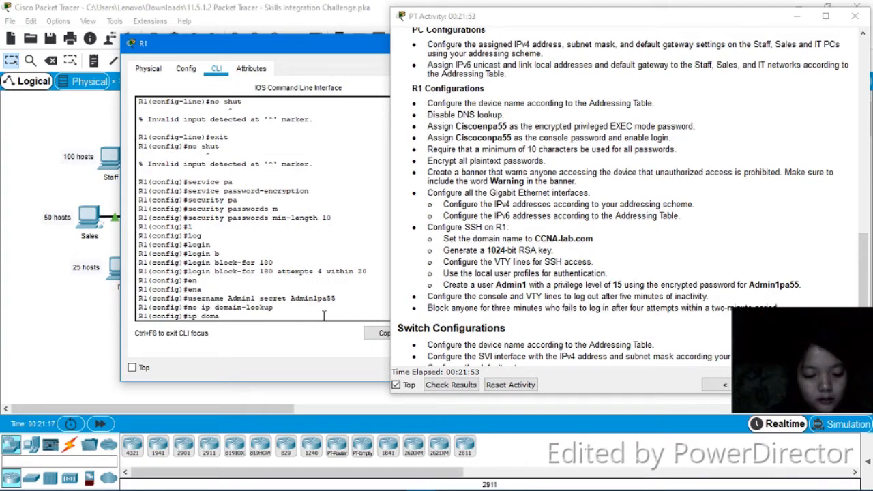
{"action": "type", "text": "in-name"}
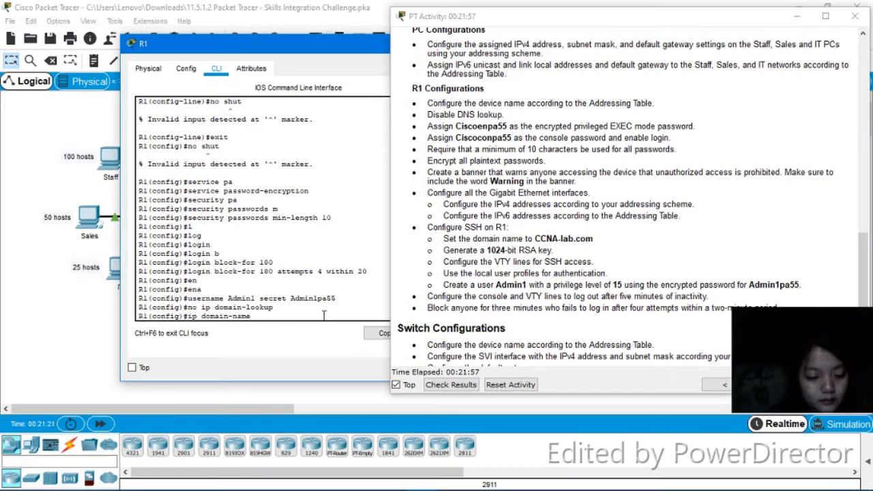
{"action": "type", "text": " CCC"}
{"action": "key", "text": "BackSpace"}
{"action": "type", "text": "NA"}
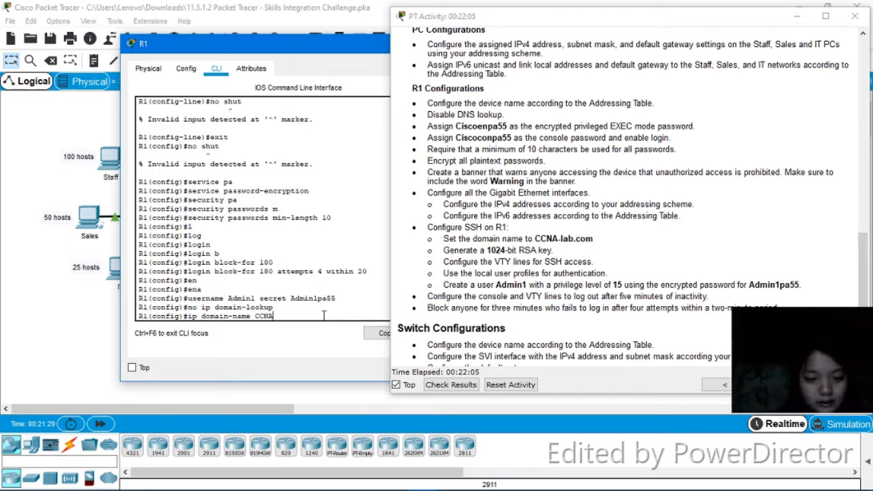
{"action": "type", "text": "-lab"}
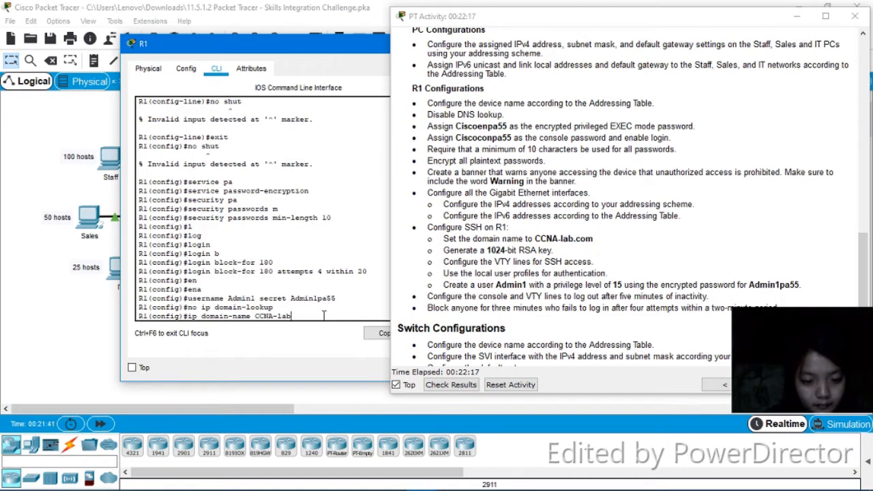
{"action": "type", "text": "com"}
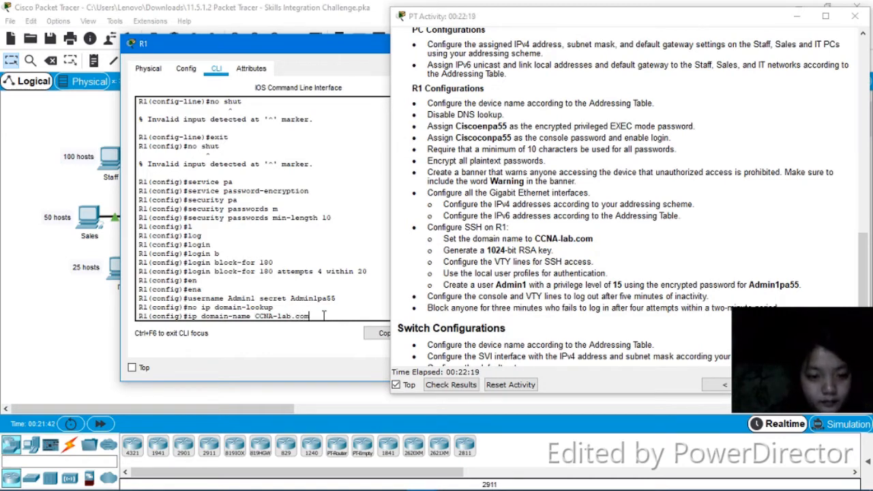
{"action": "key", "text": "Return"}
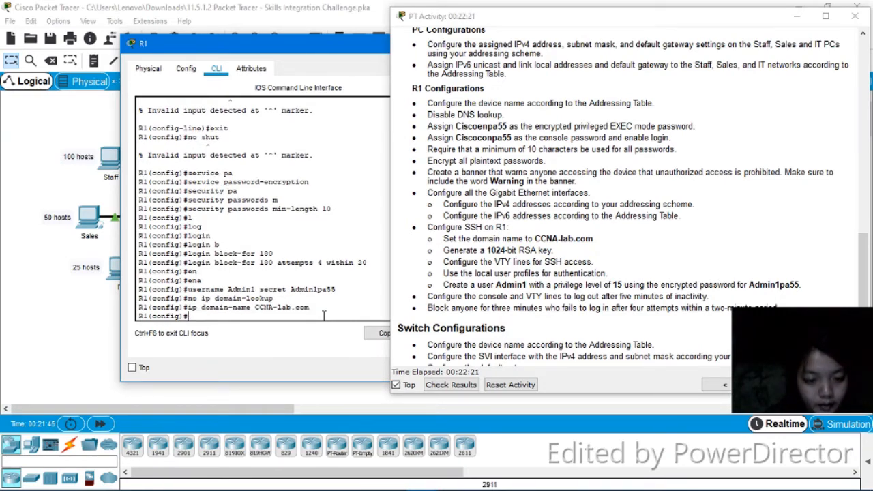
On interface GigabitEthernet 0/0, assign IPv4 address 192.168.0.1 with subnet mask 255.255.255.128
{"action": "type", "text": "int"}
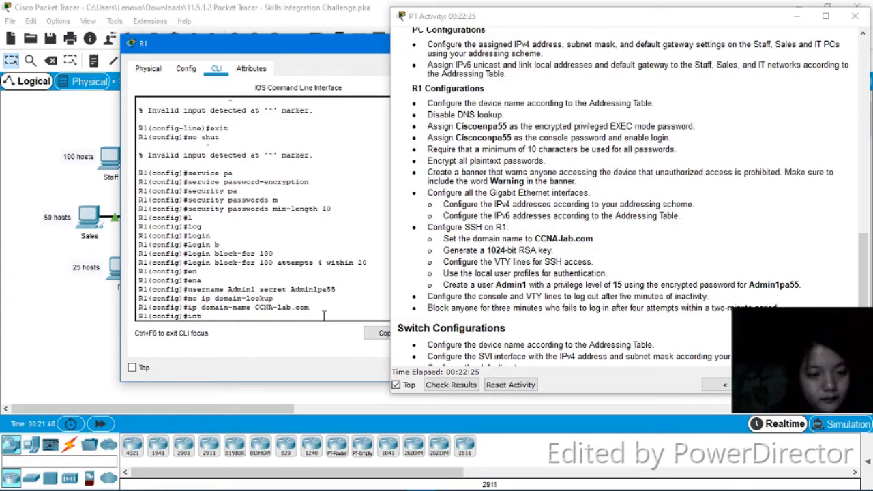
{"action": "key", "text": "Tab"}
{"action": "type", "text": "g"}
{"action": "key", "text": "Tab"}
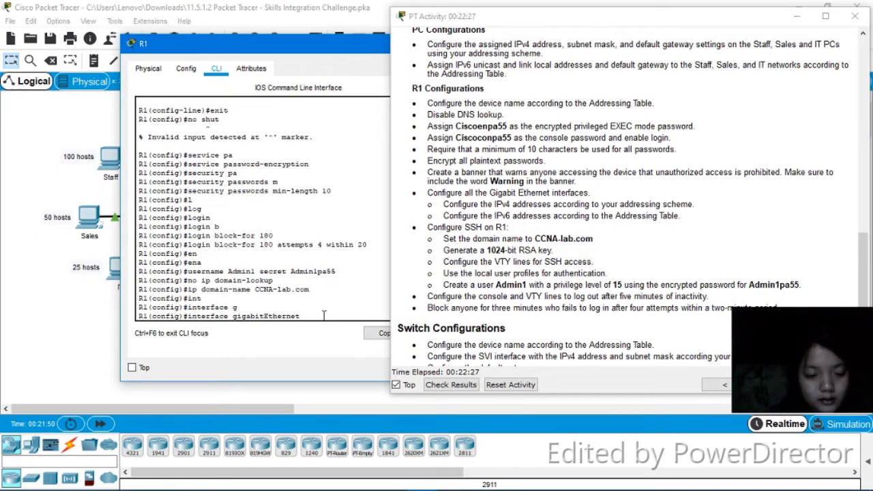
{"action": "type", "text": "0"}
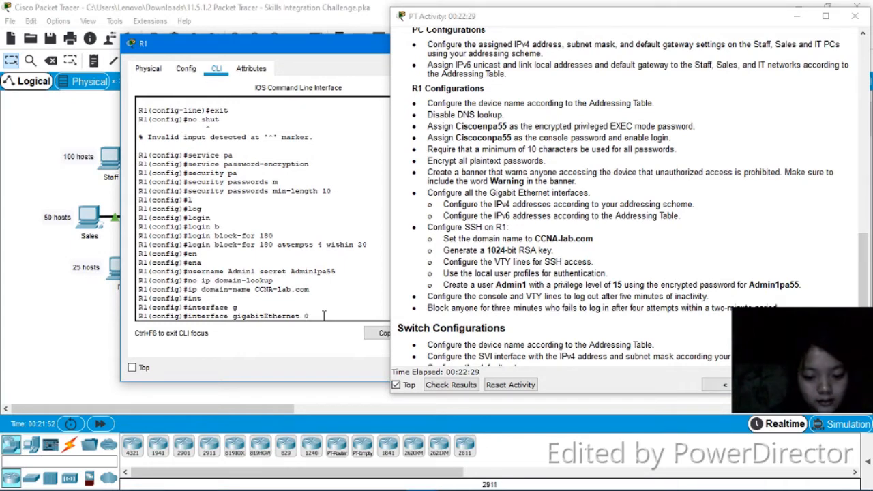
{"action": "type", "text": "/0"}
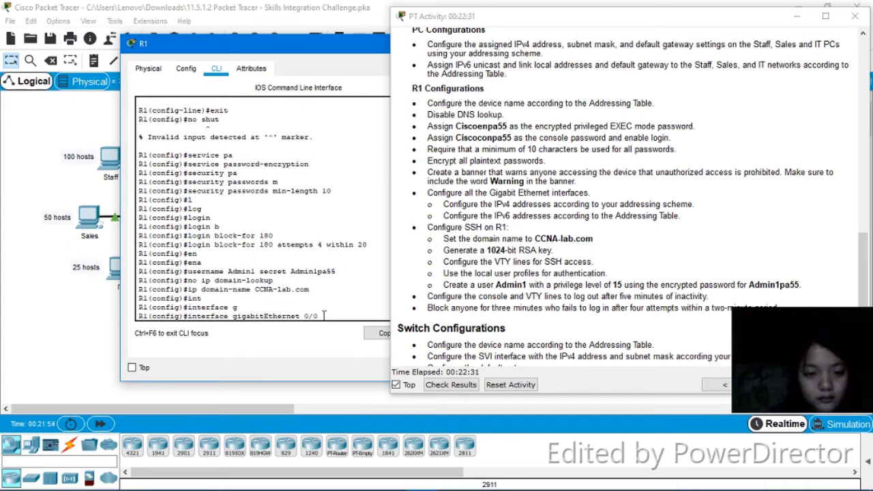
{"action": "key", "text": "Return"}
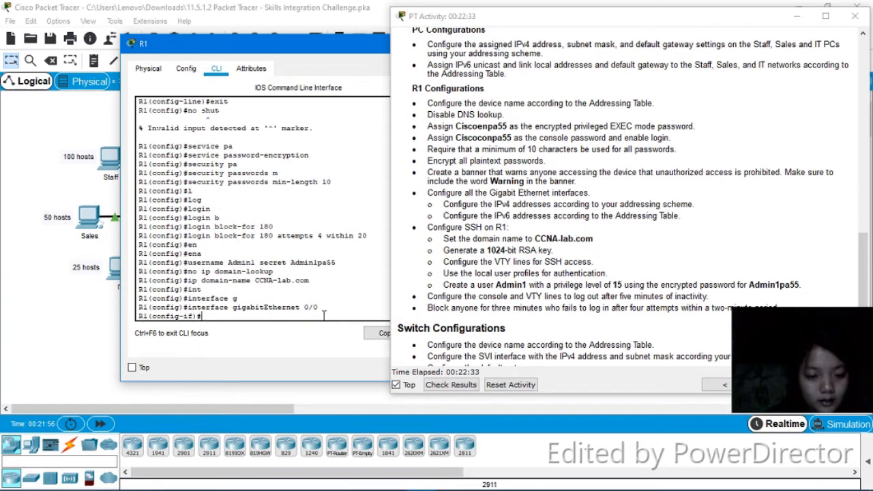
{"action": "type", "text": "ip"}
{"action": "key", "text": "Tab"}
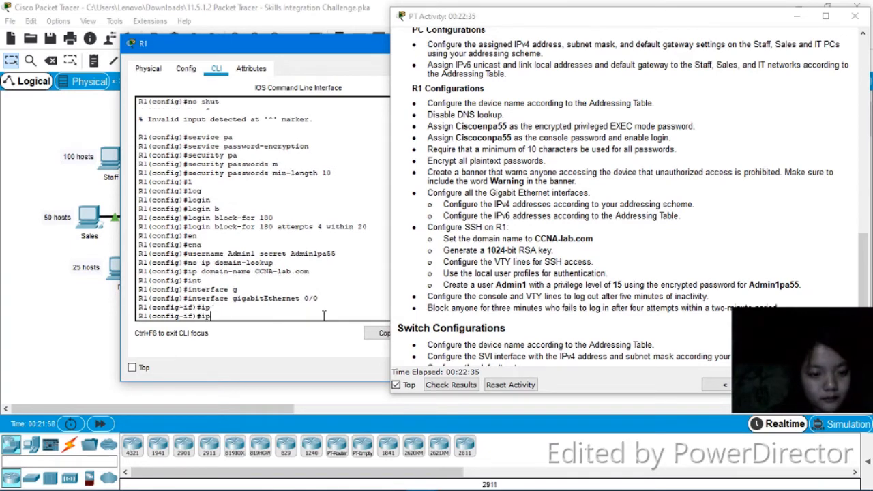
{"action": "key", "text": "Tab"}
{"action": "type", "text": "a"}
{"action": "key", "text": "Tab"}
{"action": "type", "text": "dd"}
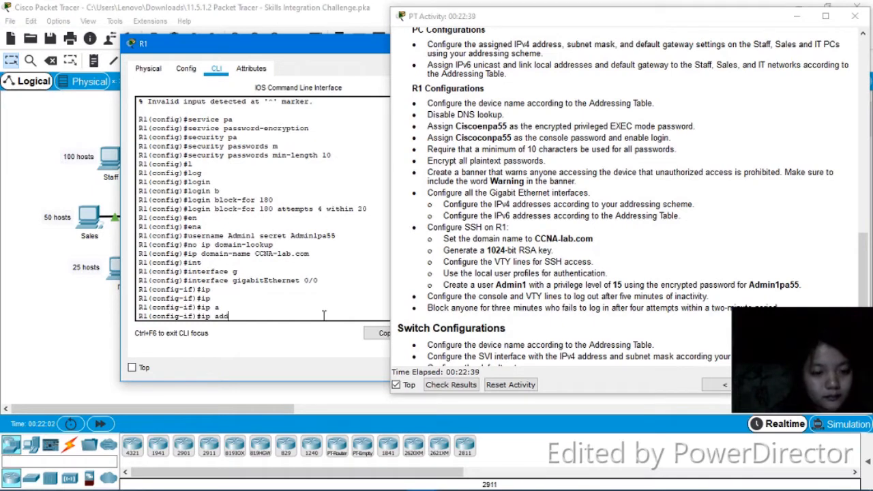
{"action": "key", "text": "Tab"}
{"action": "type", "text": "192"}
{"action": "type", "text": "168.0.2"}
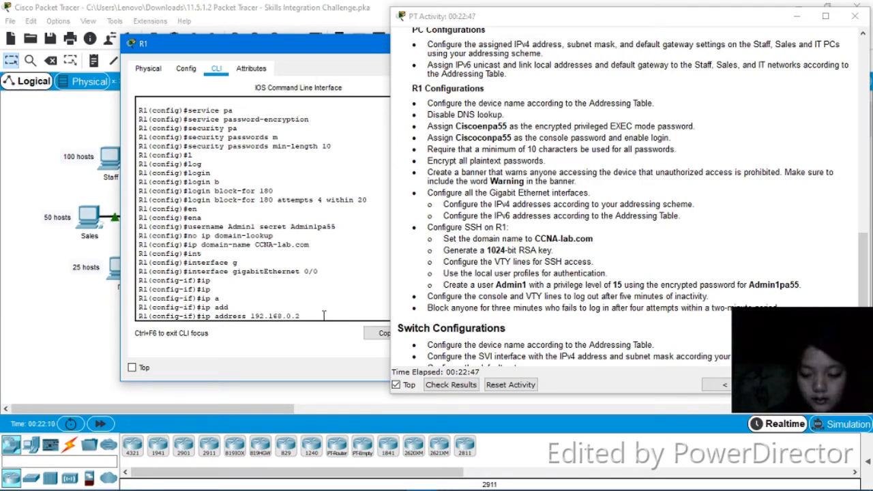
{"action": "key", "text": "BackSpace"}
{"action": "type", "text": "1"}
{"action": "type", "text": " 0"}
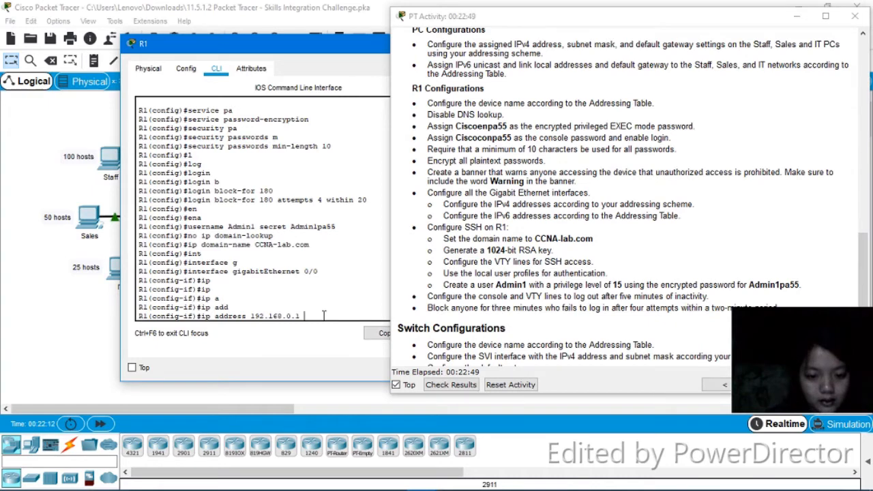
{"action": "key", "text": "BackSpace"}
{"action": "type", "text": "255.255.255.0"}
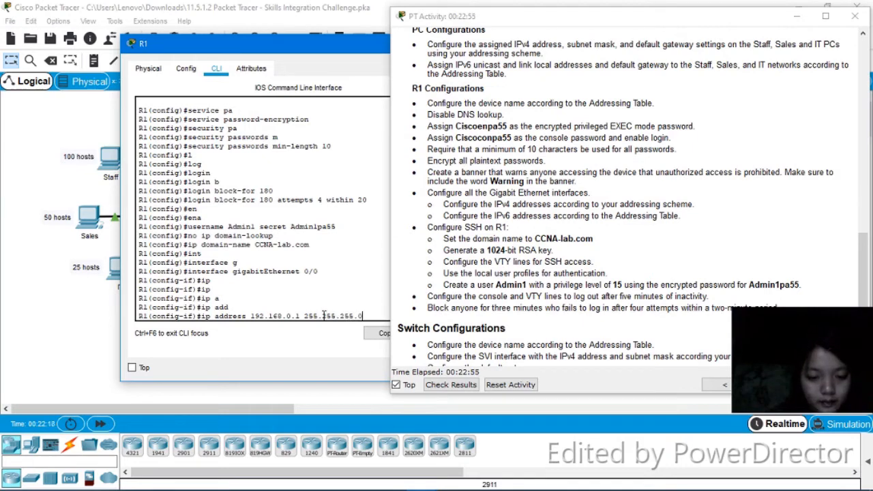
{"action": "key", "text": "BackSpace"}
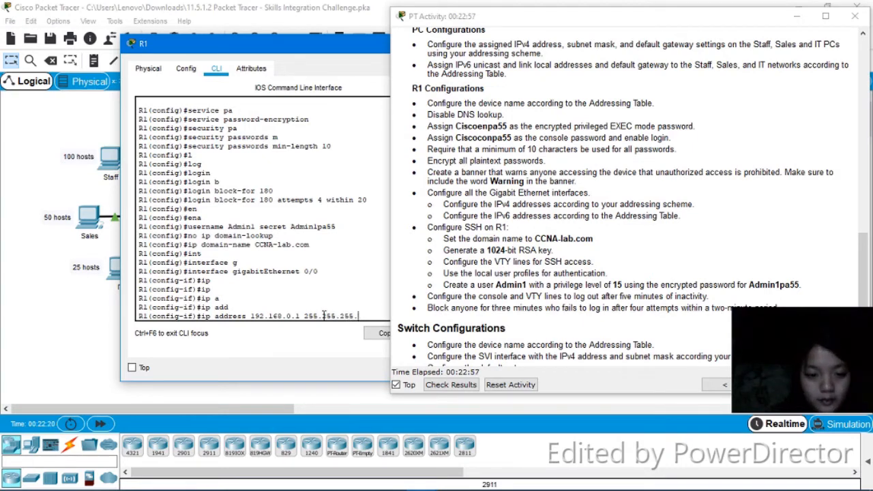
{"action": "type", "text": "192"}
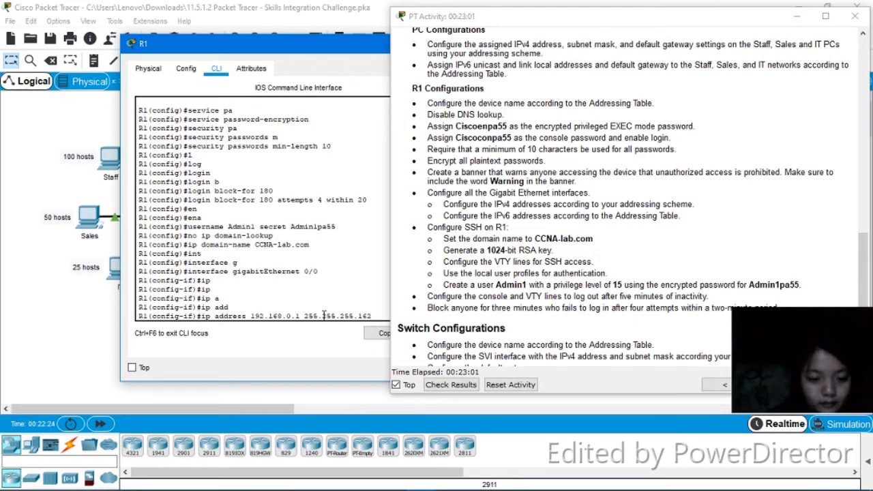
{"action": "key", "text": "BackSpace"}
{"action": "key", "text": "BackSpace"}
{"action": "key", "text": "BackSpace"}
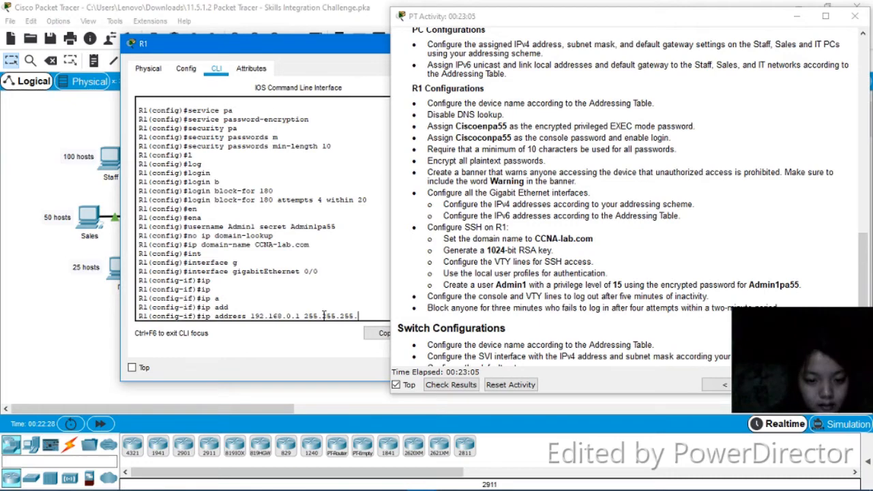
{"action": "type", "text": "128"}
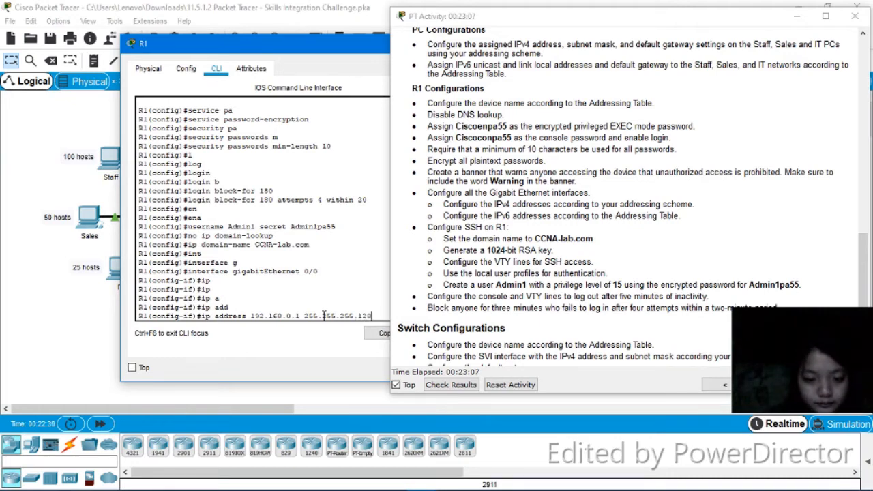
{"action": "key", "text": "Return"}
On GigabitEthernet 0/0, assign the IPv6 link-local address FE80::1
{"action": "type", "text": "ipv6"}
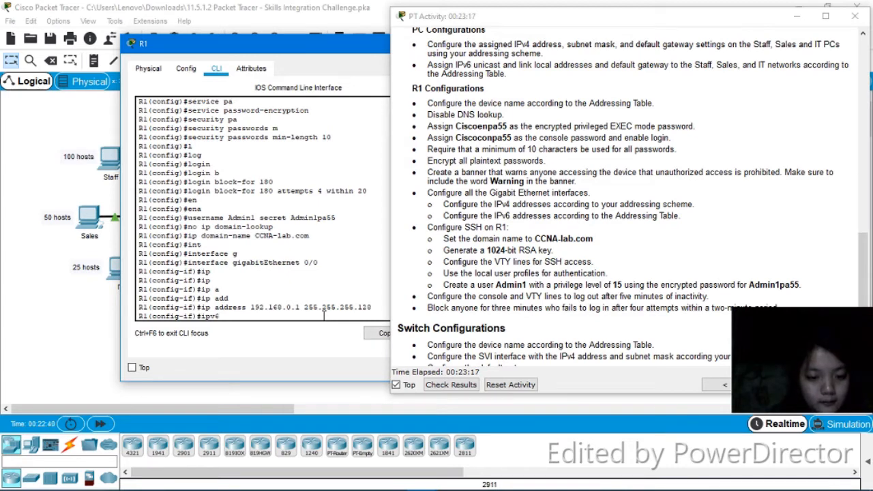
{"action": "key", "text": "Tab"}
{"action": "key", "text": "Tab"}
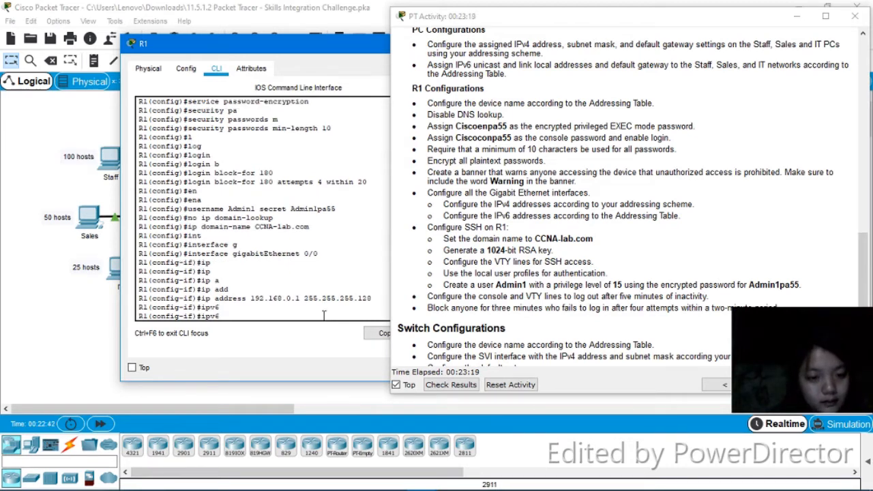
{"action": "type", "text": "s"}
{"action": "key", "text": "BackSpace"}
{"action": "type", "text": "a"}
{"action": "key", "text": "Tab"}
{"action": "type", "text": "dd"}
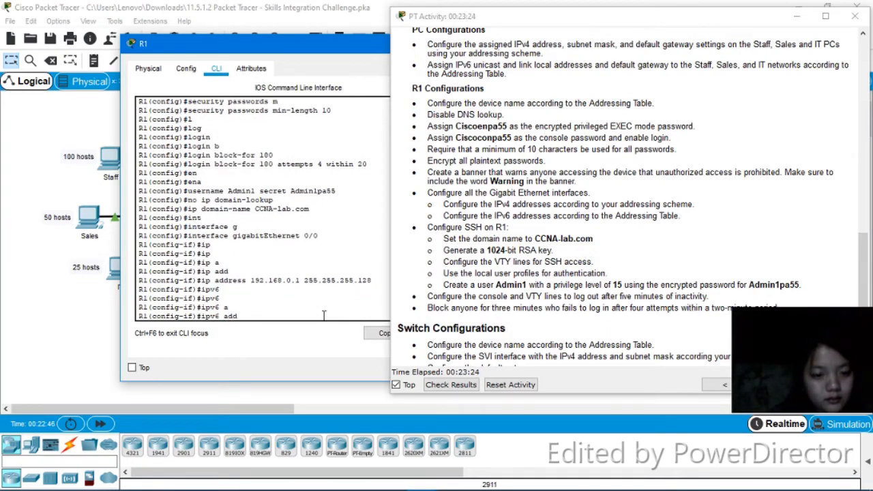
{"action": "key", "text": "Tab"}
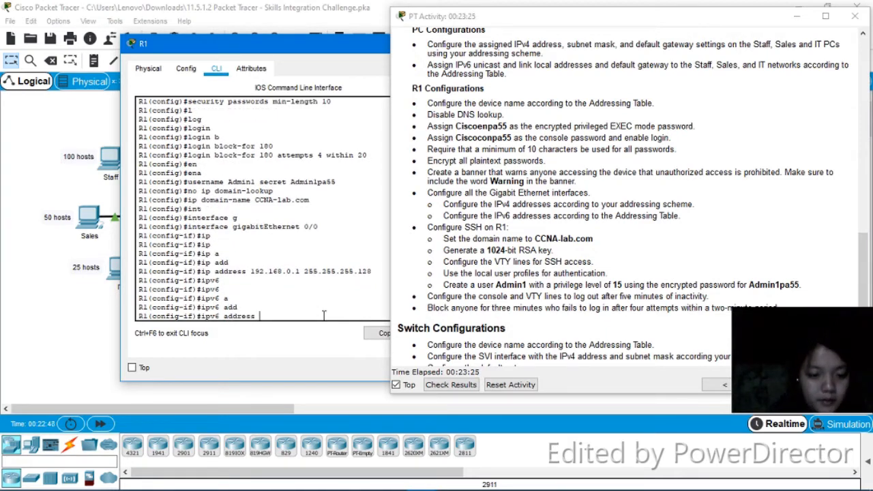
{"action": "type", "text": "FE"}
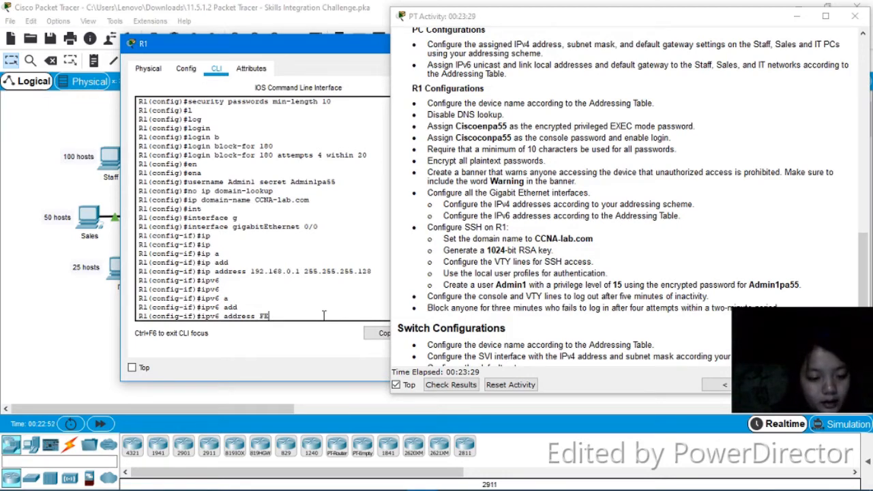
{"action": "type", "text": "80::"}
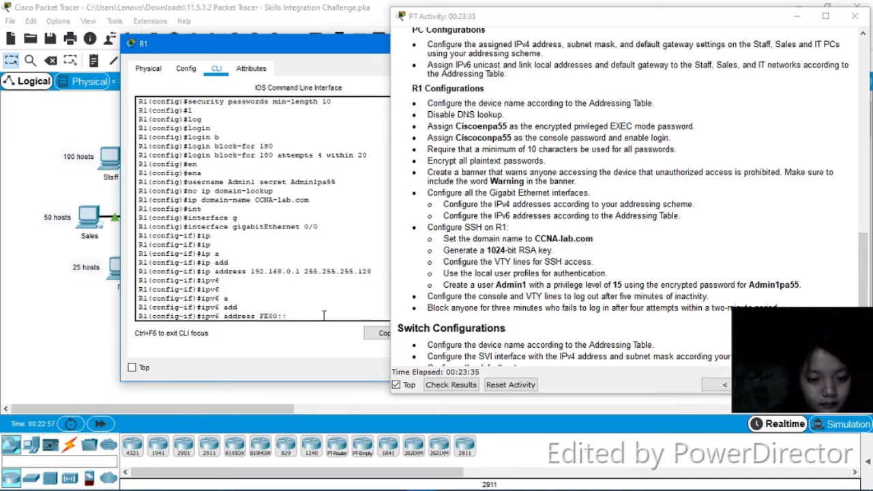
{"action": "type", "text": "1"}
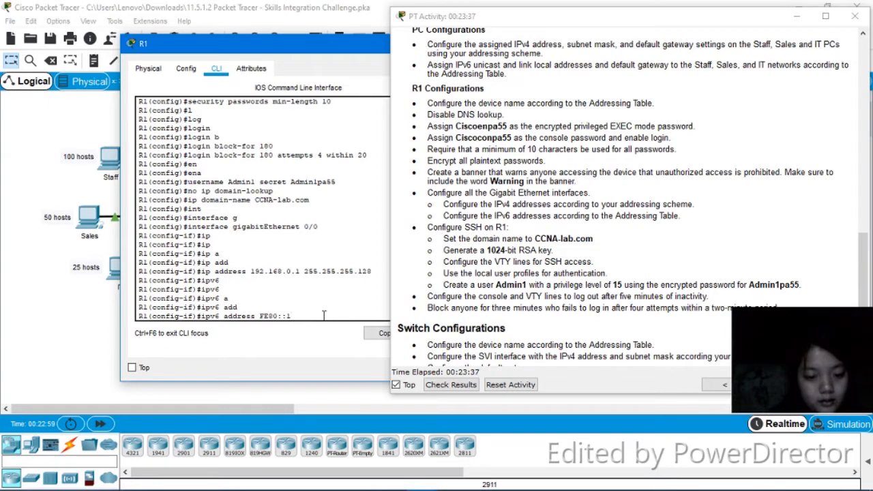
{"action": "type", "text": " link"}
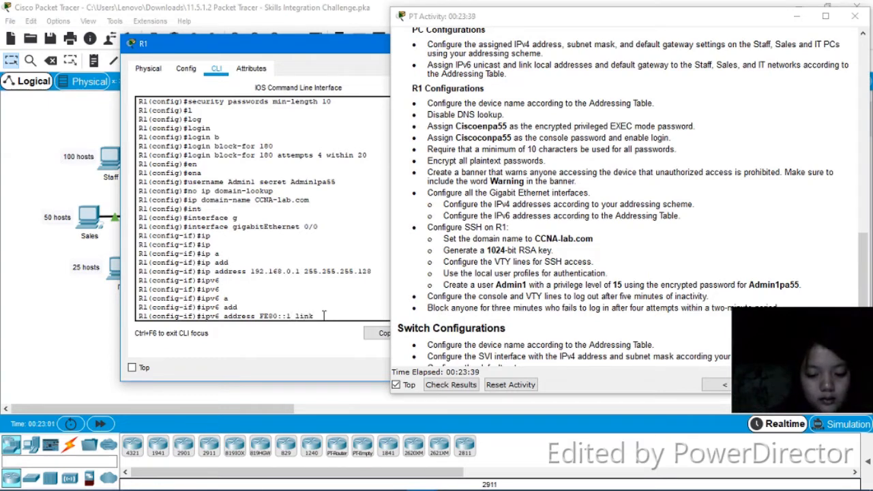
{"action": "type", "text": "-local"}
{"action": "key", "text": "Return"}
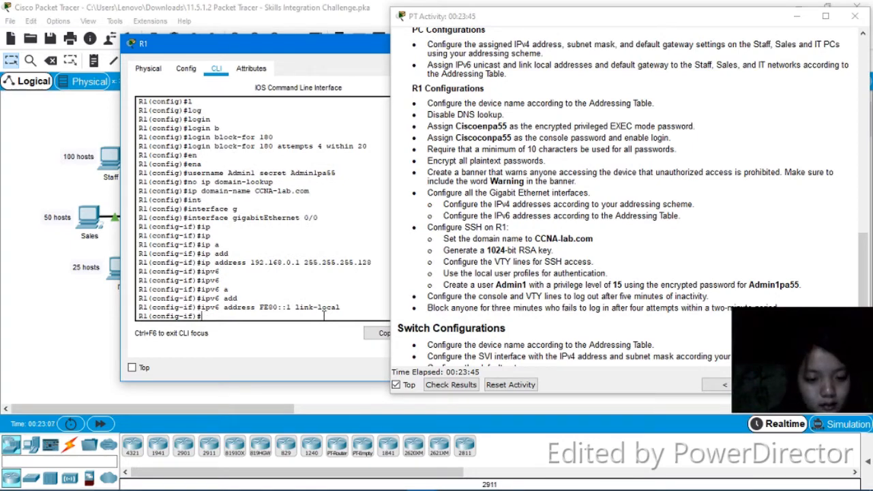
Assign the IPv6 unicast address 2001:DB8:ACAD:2::1/64 to the interface, correcting the mistyped address after checking the addressing table
{"action": "type", "text": "ip"}
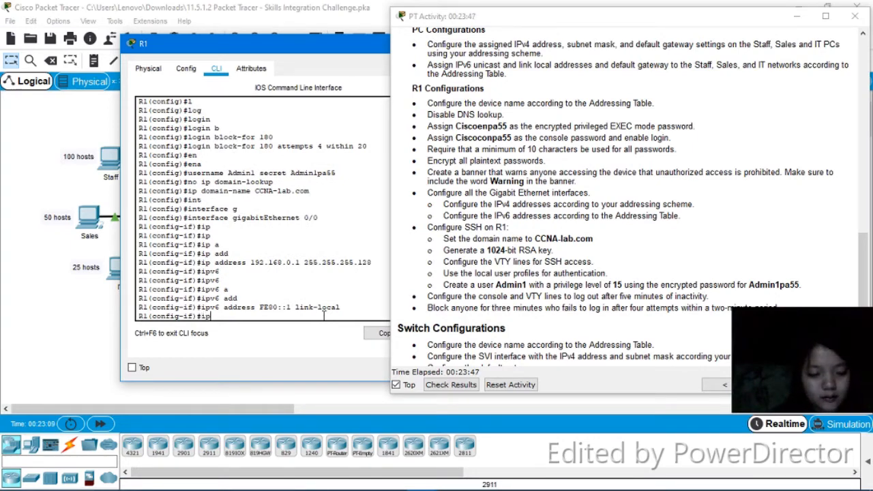
{"action": "key", "text": "Tab"}
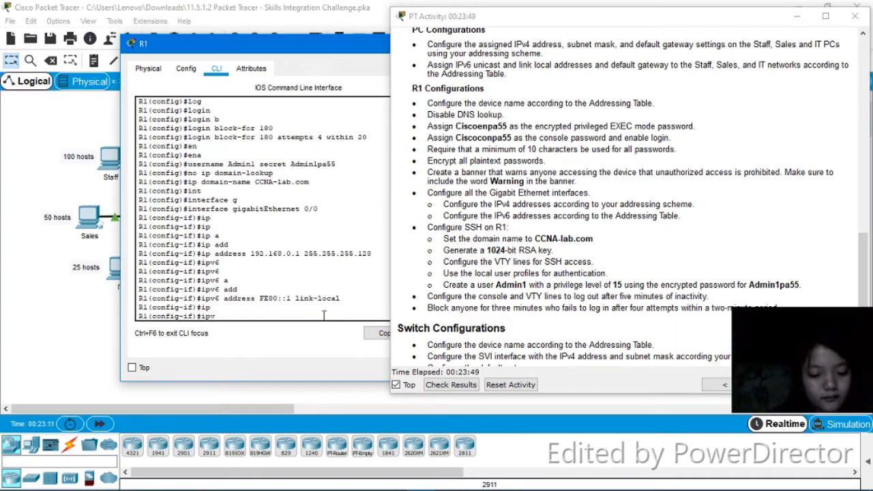
{"action": "type", "text": "v6"}
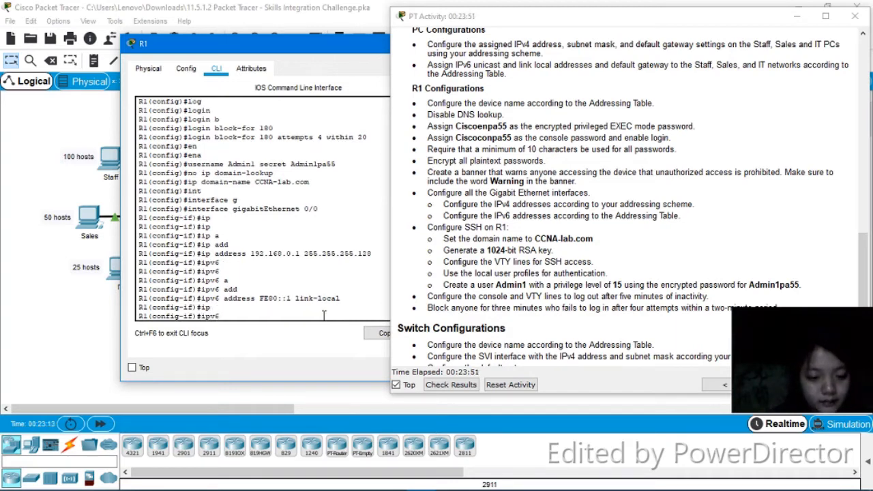
{"action": "type", "text": " a"}
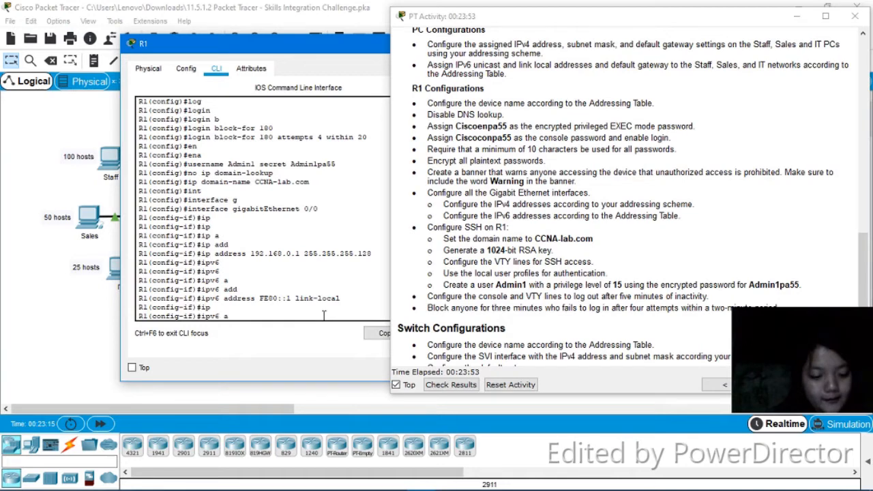
{"action": "type", "text": "ddress "}
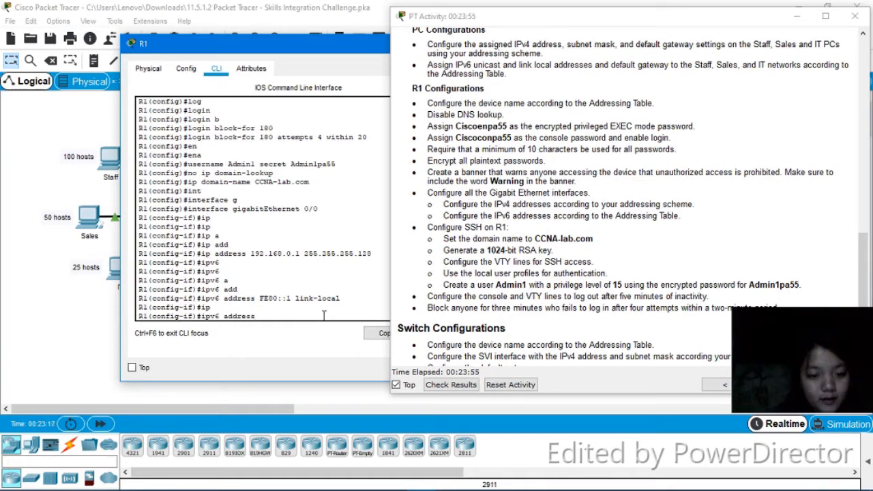
{"action": "type", "text": "2001"}
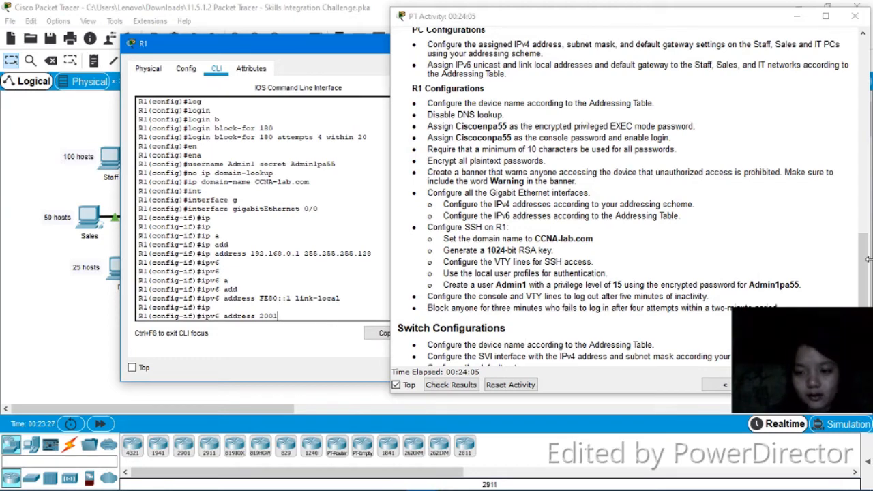
{"action": "left_click_drag", "start_coordinate": [866, 268], "coordinate": [846, 104]}
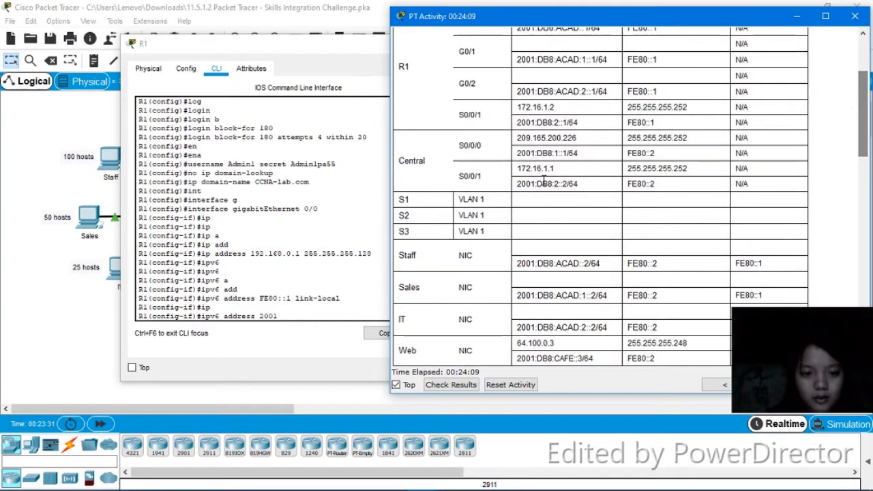
{"action": "left_click", "coordinate": [293, 315]}
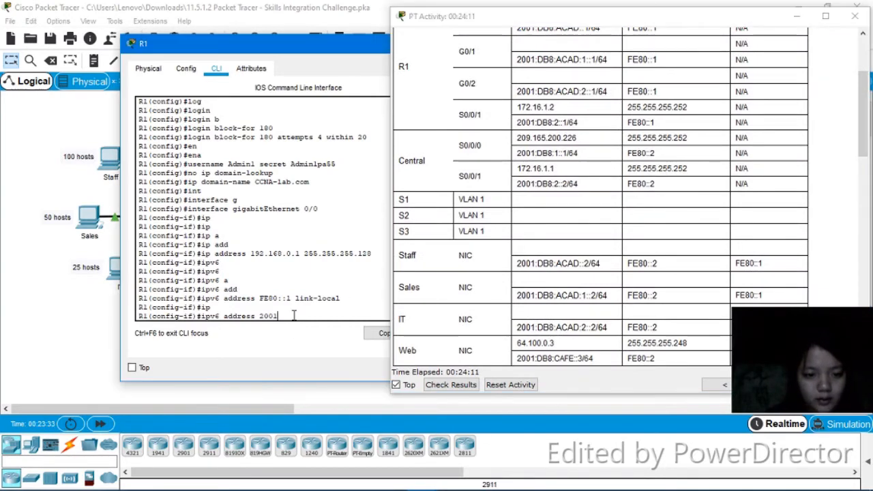
{"action": "type", "text": ":"}
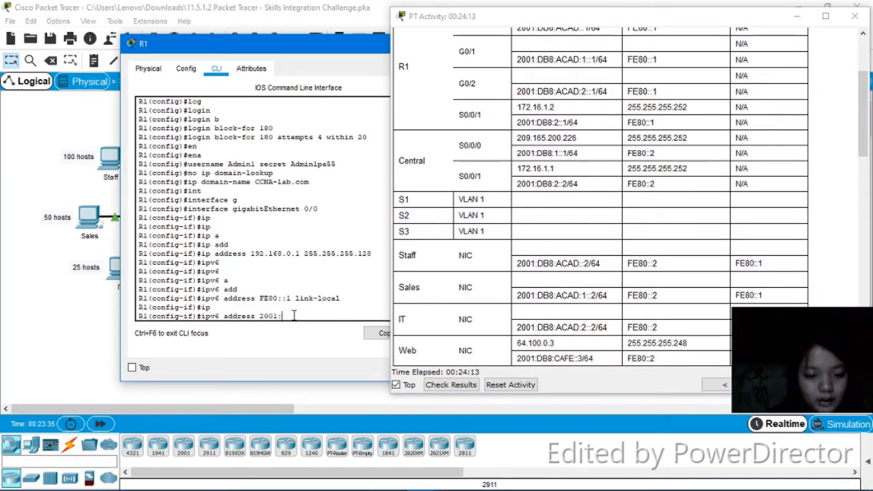
{"action": "type", "text": "DB"}
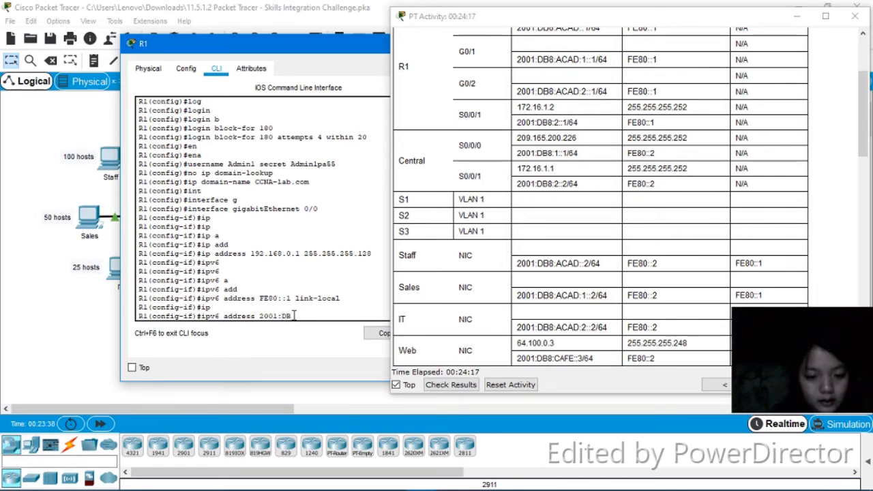
{"action": "type", "text": "8:"}
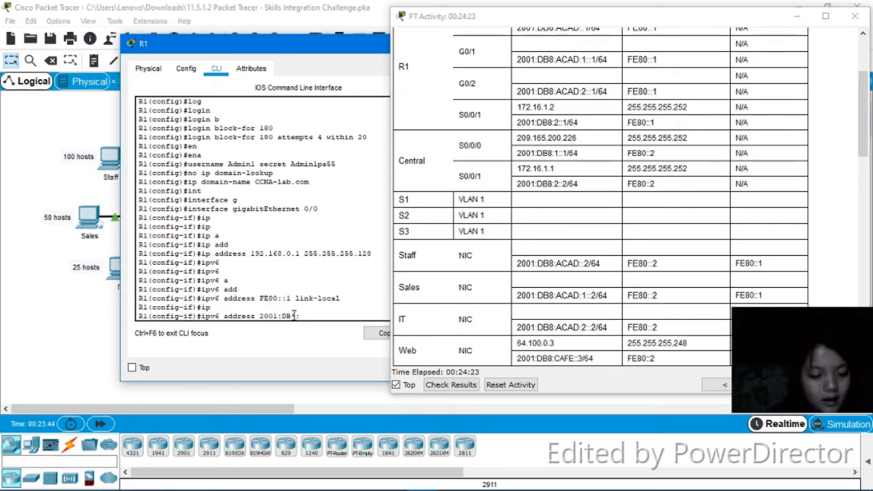
{"action": "type", "text": "ACAD"}
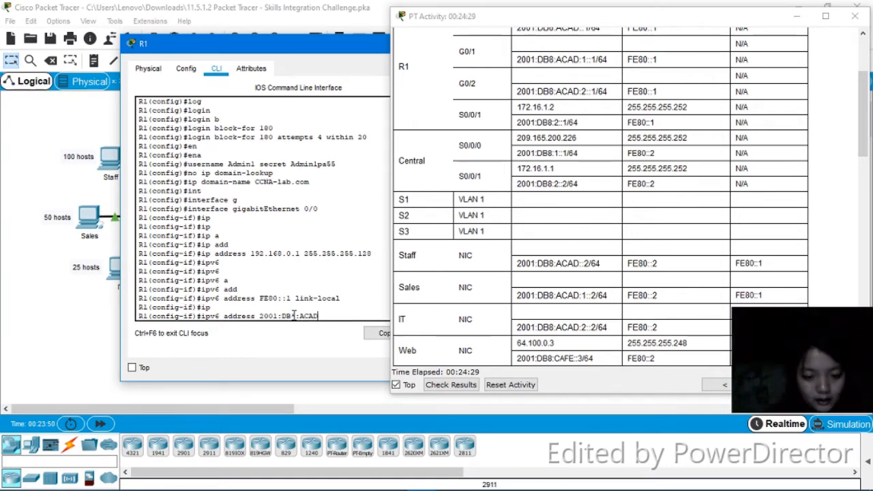
{"action": "type", "text": ":2"}
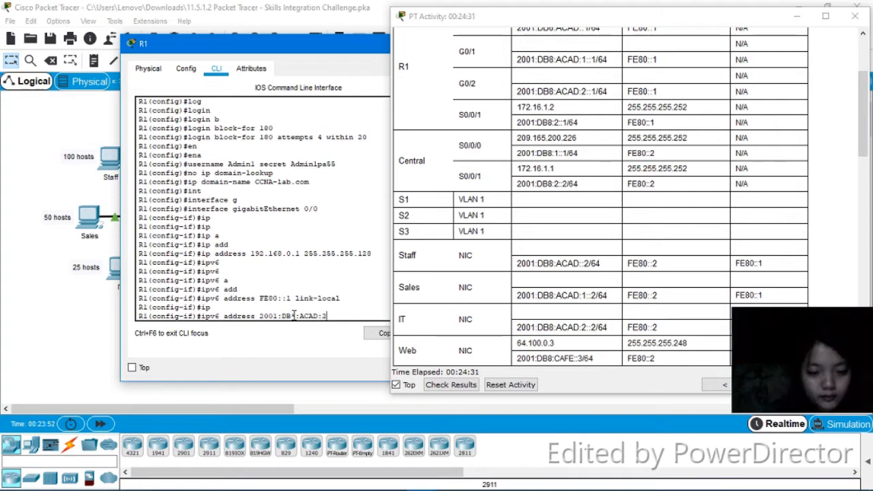
{"action": "type", "text": "::"}
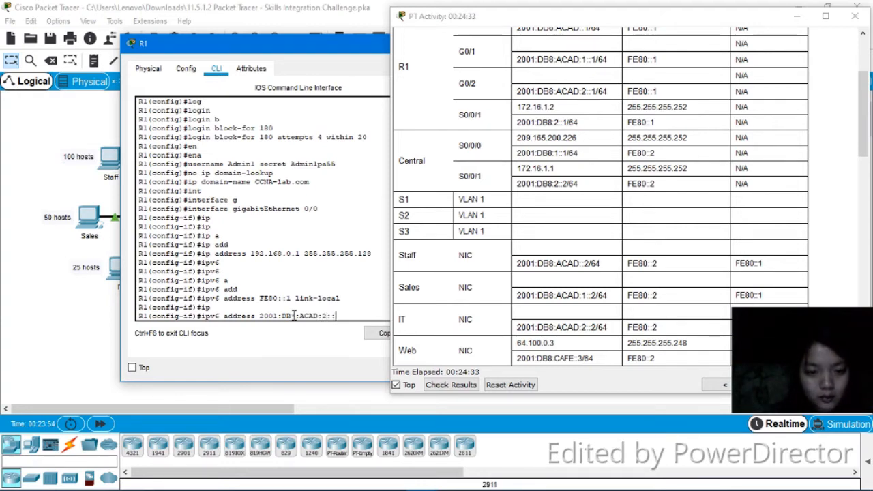
{"action": "type", "text": "1"}
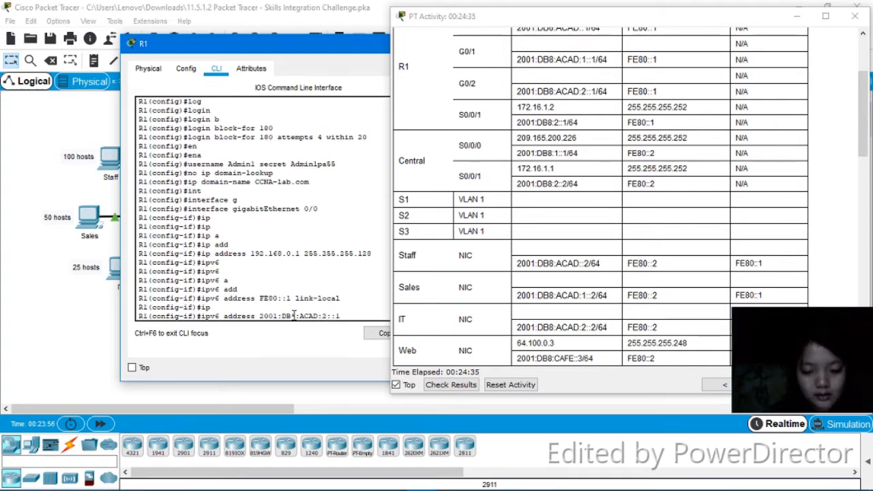
{"action": "type", "text": "/64"}
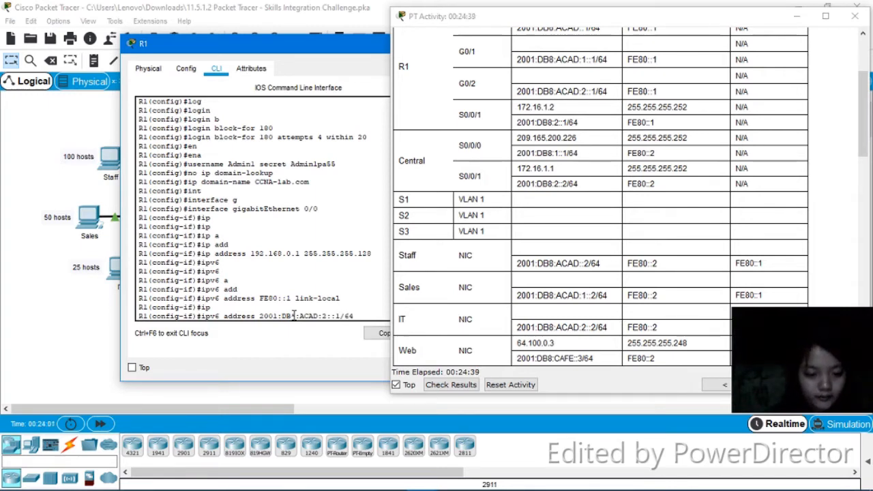
{"action": "key", "text": "Return"}
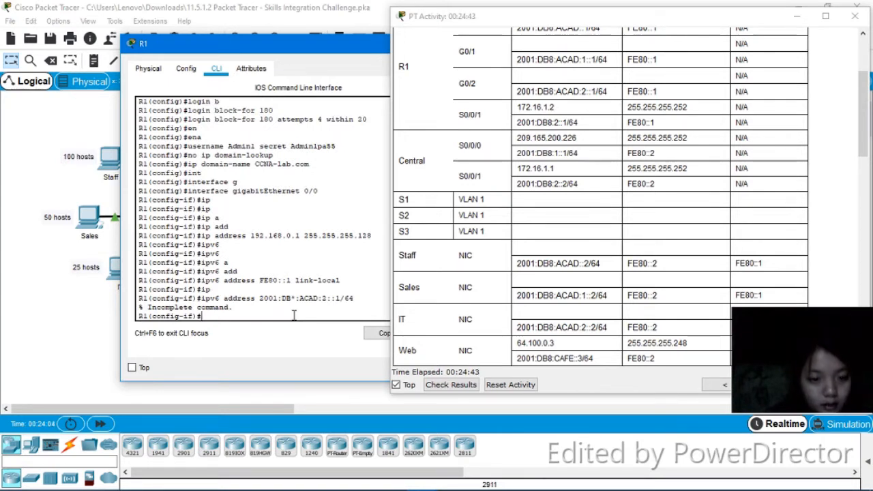
{"action": "key", "text": "Up"}
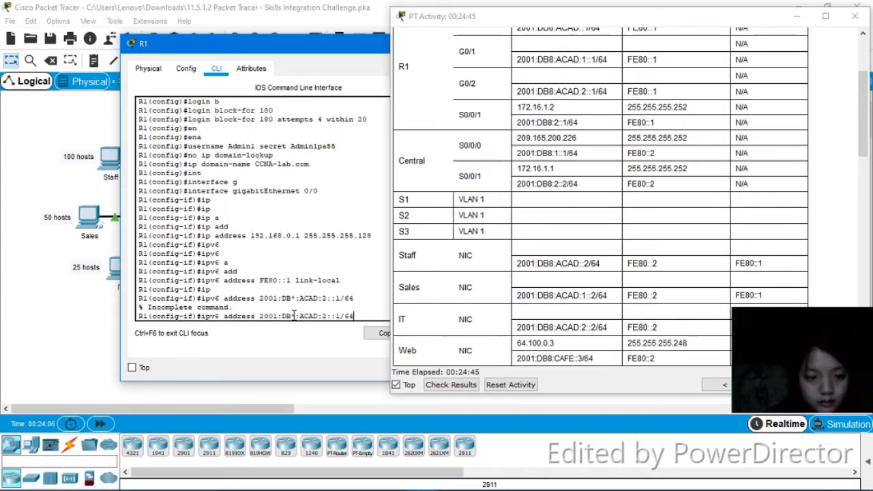
{"action": "key", "text": "Left"}
{"action": "key", "text": "Left"}
{"action": "key", "text": "Left"}
{"action": "key", "text": "Left"}
{"action": "key", "text": "Left"}
{"action": "key", "text": "Left"}
{"action": "key", "text": "Left"}
{"action": "key", "text": "Left"}
{"action": "key", "text": "Left"}
{"action": "key", "text": "Left"}
{"action": "key", "text": "Left"}
{"action": "key", "text": "Left"}
{"action": "key", "text": "Left"}
{"action": "key", "text": "BackSpace"}
{"action": "type", "text": "8"}
{"action": "key", "text": "Return"}
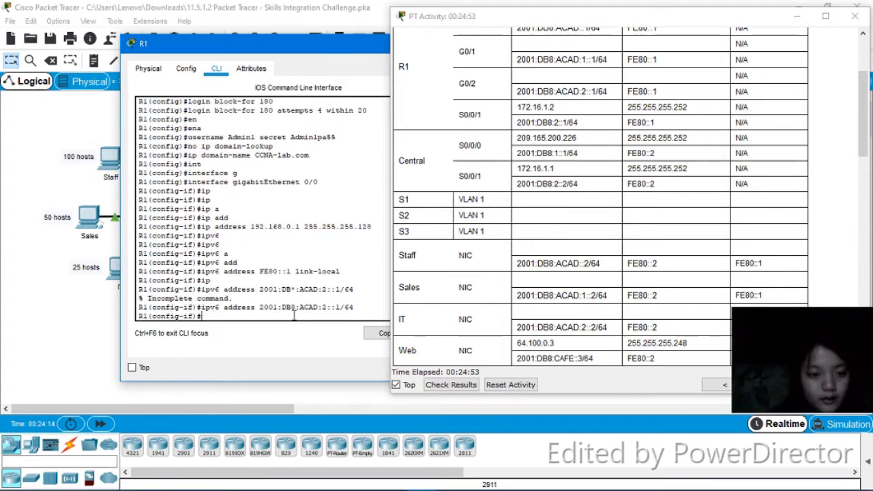
Bring the interface up with no shutdown
{"action": "type", "text": "n"}
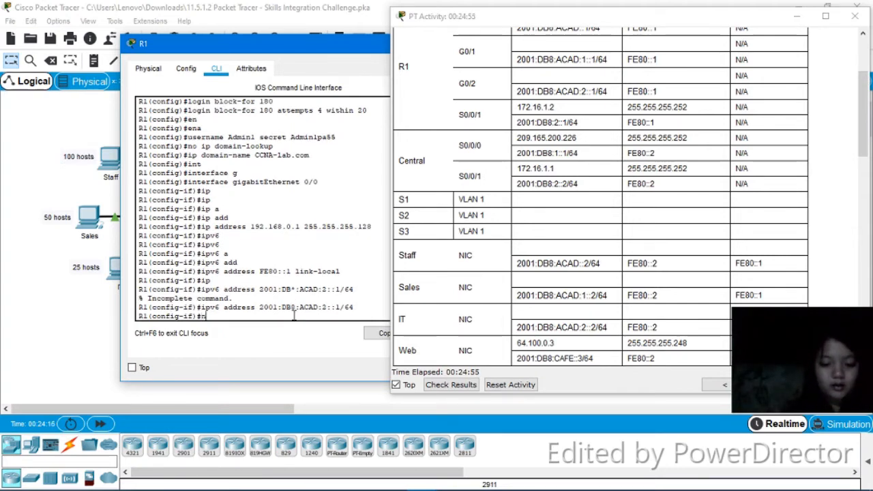
{"action": "type", "text": "o shut"}
{"action": "key", "text": "Return"}
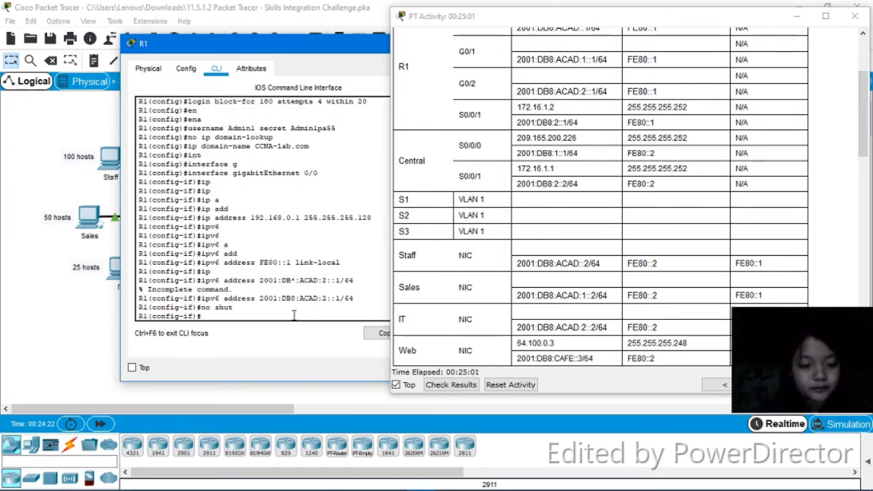
Set R1's message-of-the-day banner to "Warning: Unauthorized Access Prohibited!"
{"action": "type", "text": "ba"}
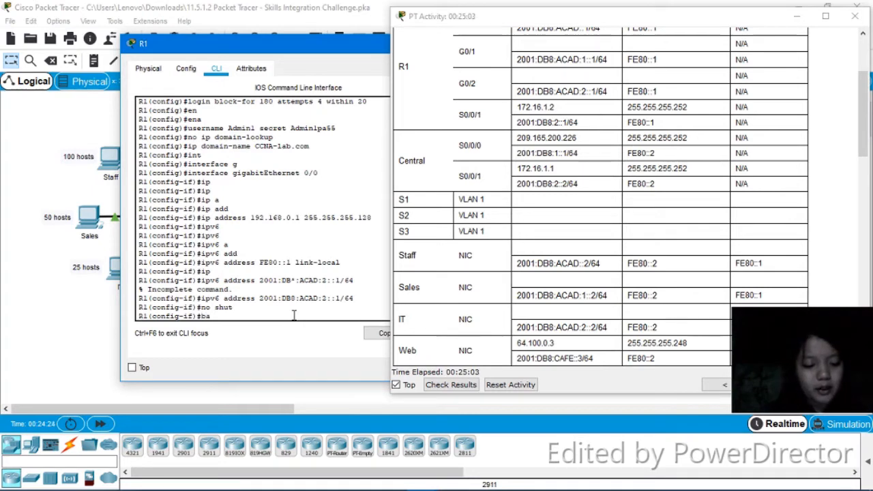
{"action": "type", "text": "nner"}
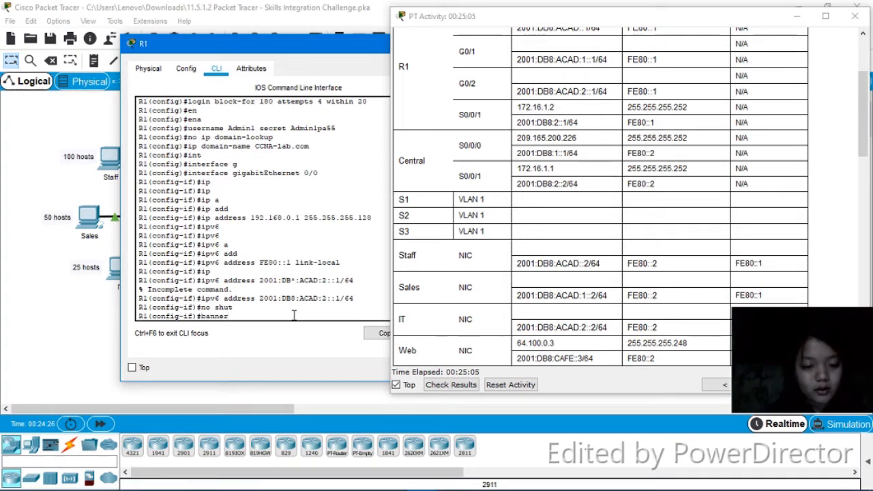
{"action": "type", "text": " motd"}
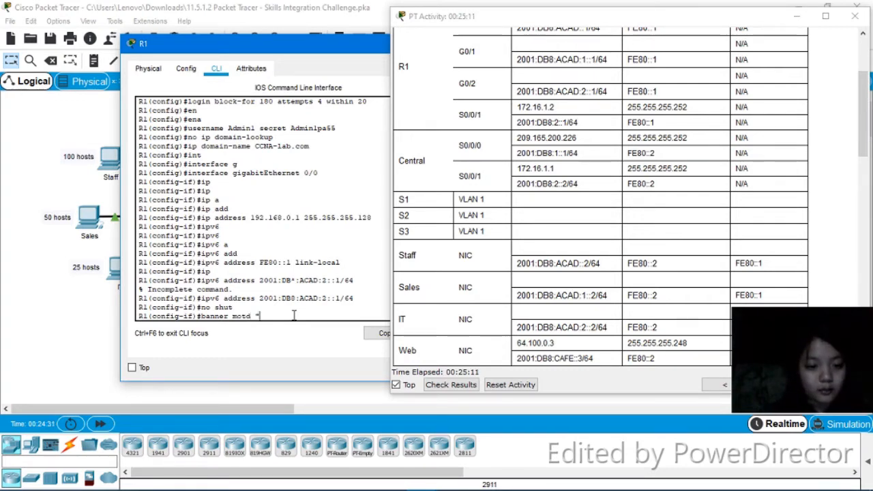
{"action": "type", "text": " \"W"}
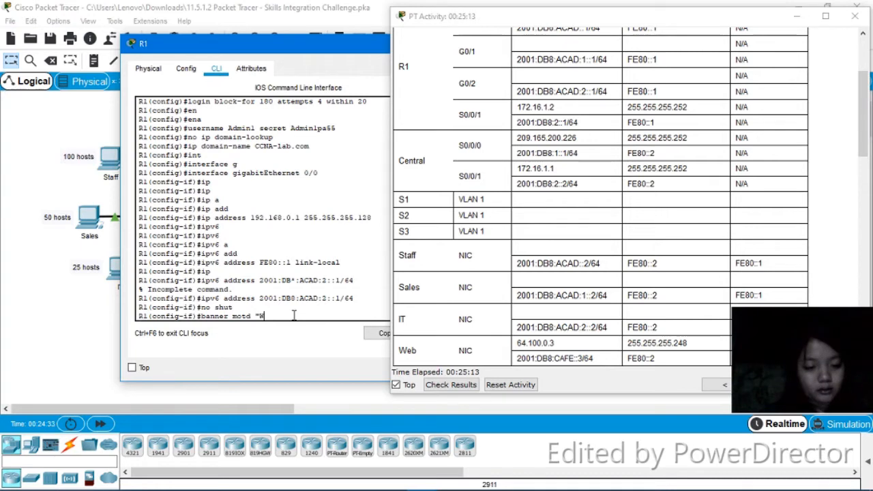
{"action": "type", "text": "arno"}
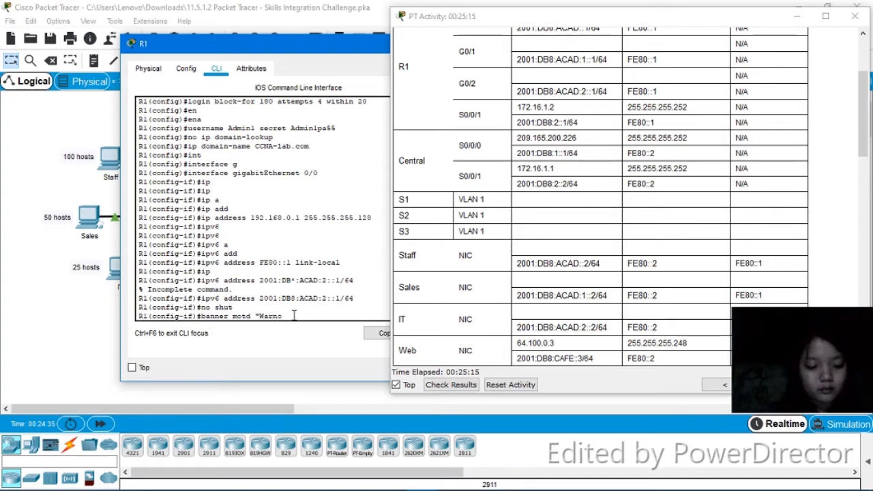
{"action": "key", "text": "BackSpace"}
{"action": "type", "text": "ing"}
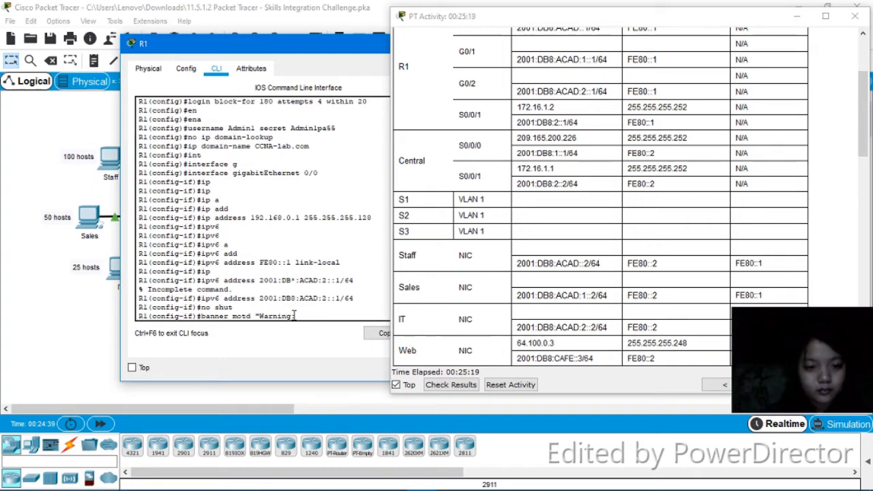
{"action": "type", "text": ": Un"}
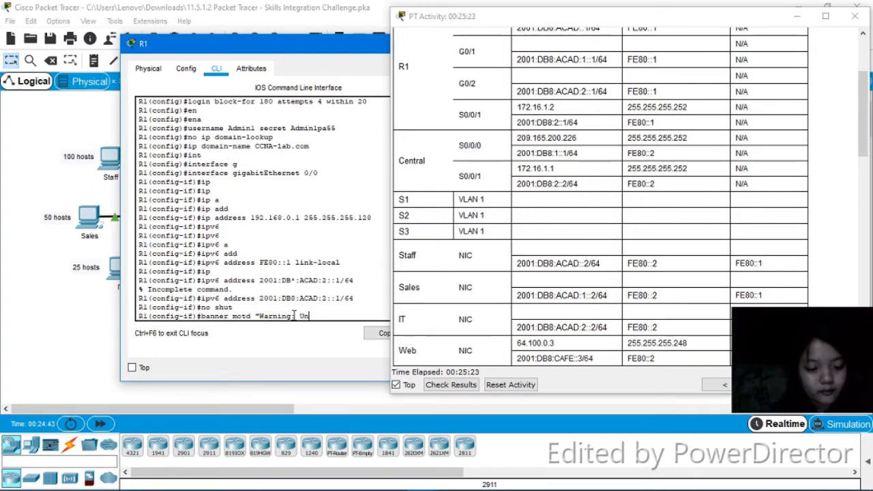
{"action": "type", "text": "authorized"}
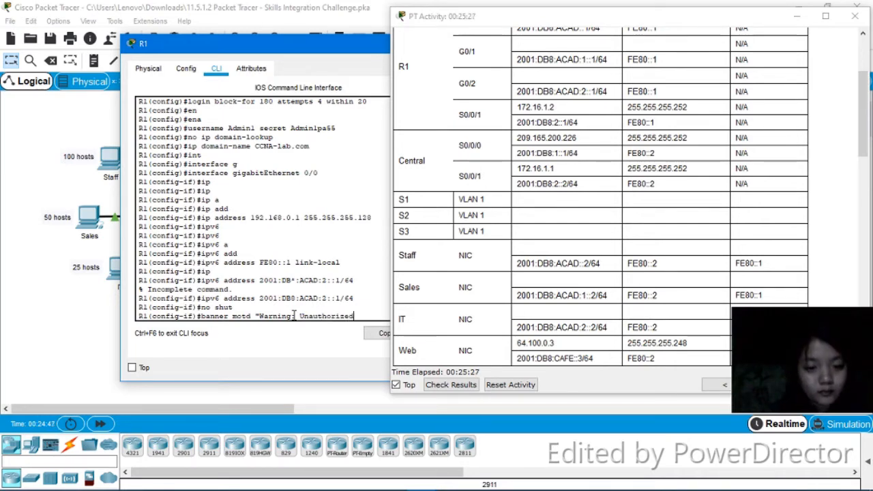
{"action": "type", "text": " A"}
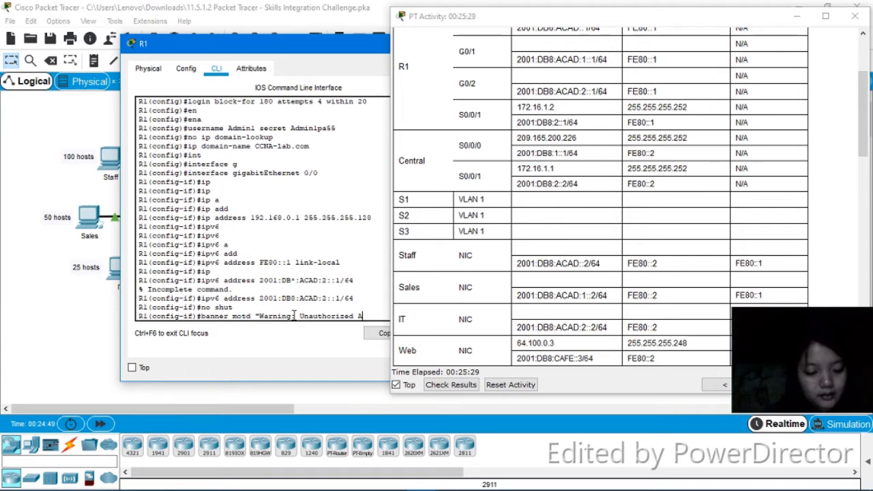
{"action": "type", "text": "ccess"}
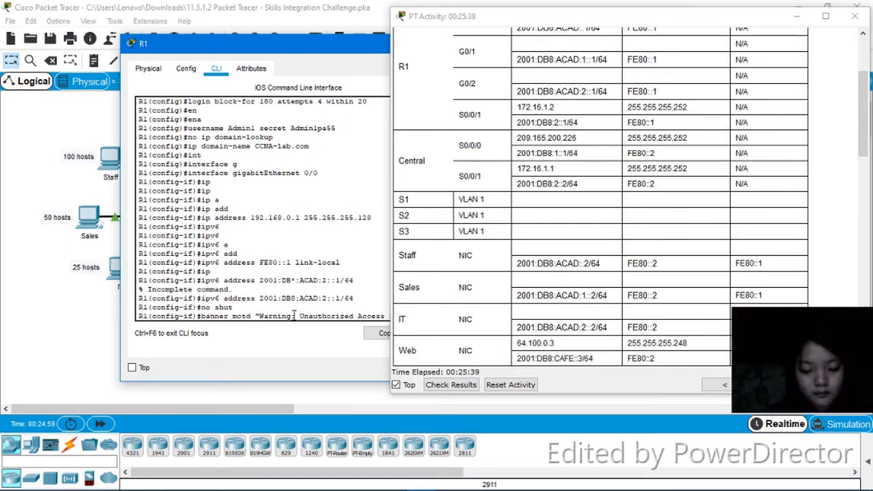
{"action": "left_click_drag", "start_coordinate": [277, 46], "coordinate": [225, 37]}
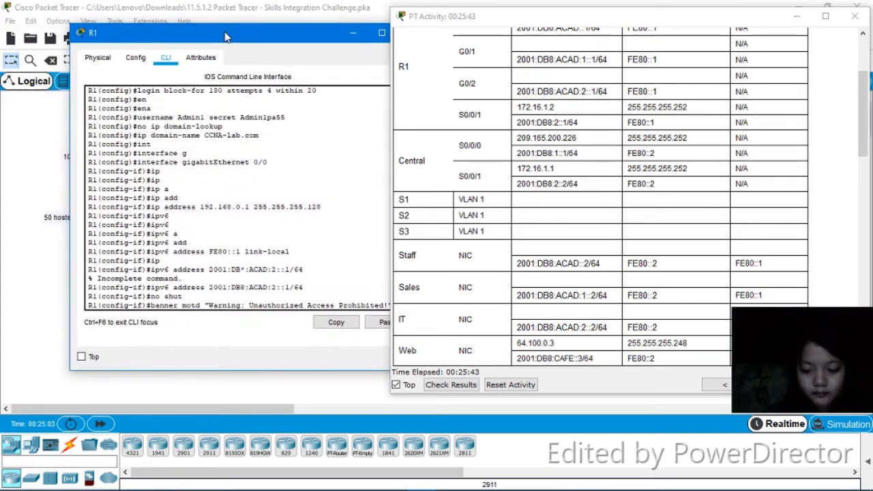
{"action": "key", "text": "Return"}
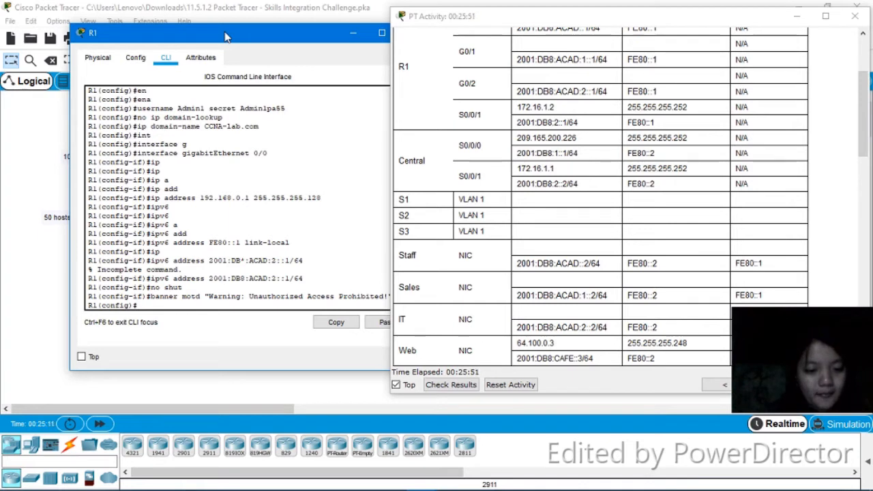
Enter VTY lines 0 to 4 and set their exec-timeout to 5 minutes 0 seconds
{"action": "type", "text": "line vty"}
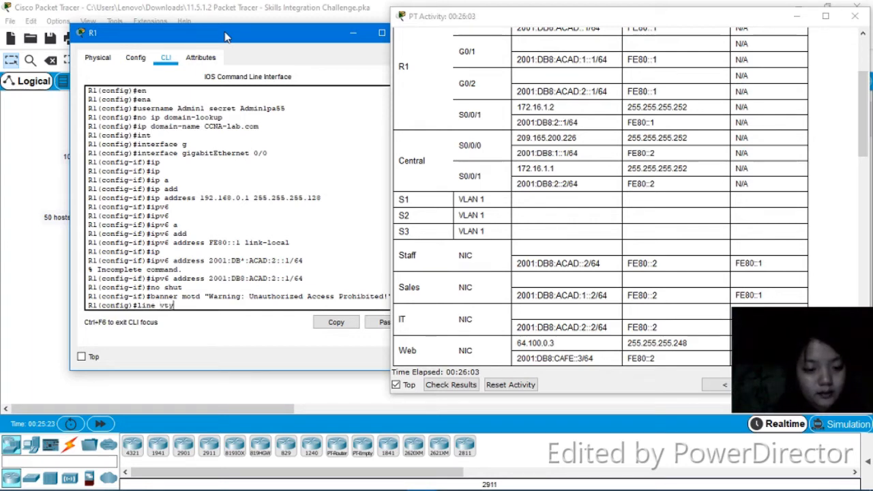
{"action": "type", "text": "0"}
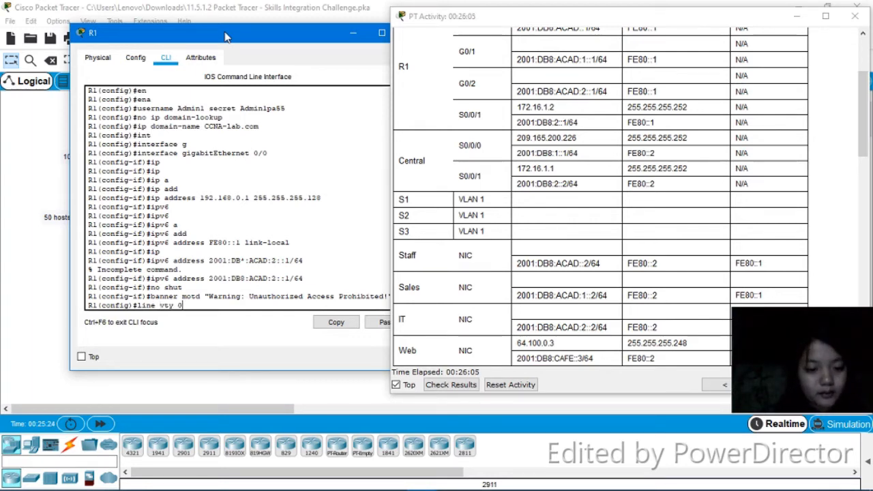
{"action": "type", "text": " 4"}
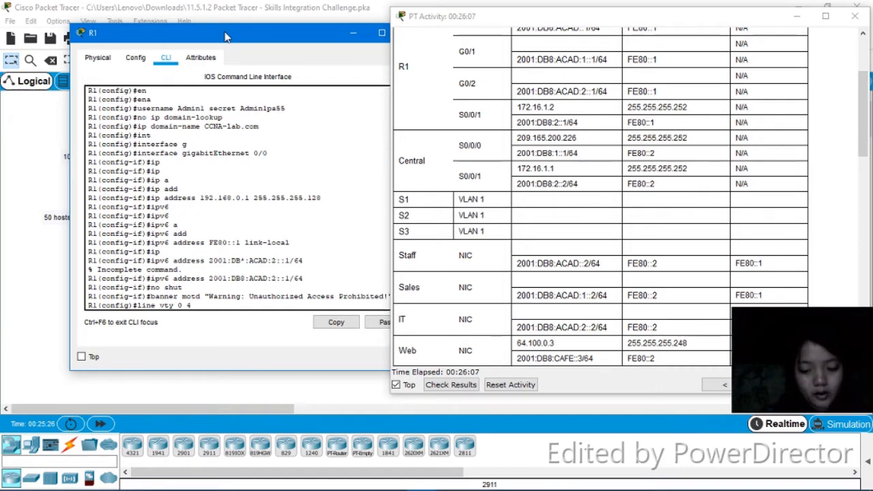
{"action": "key", "text": "Return"}
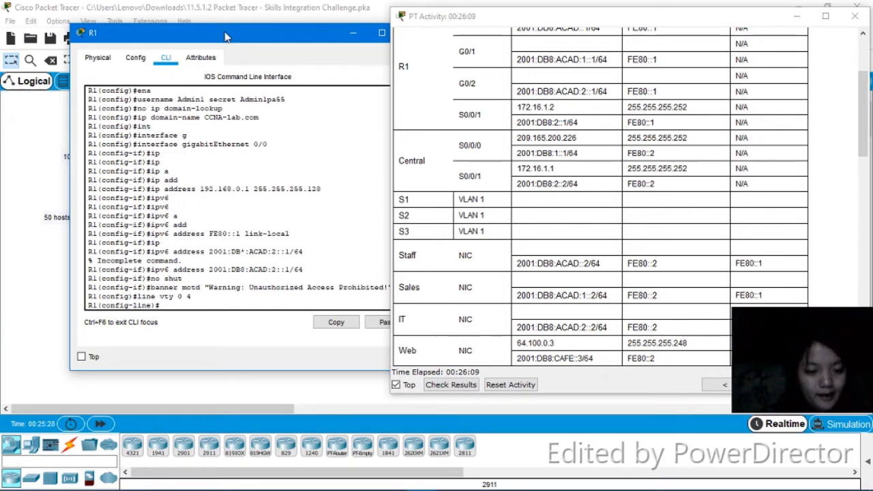
{"action": "type", "text": "e"}
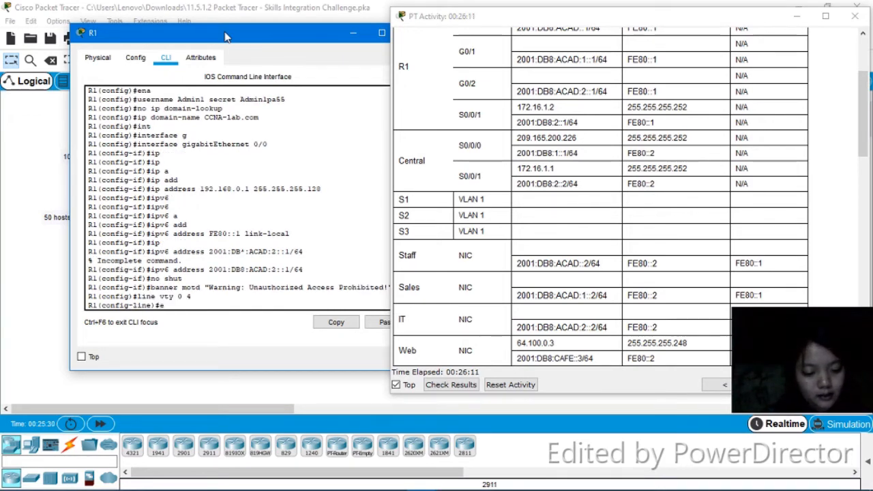
{"action": "type", "text": "xec-time"}
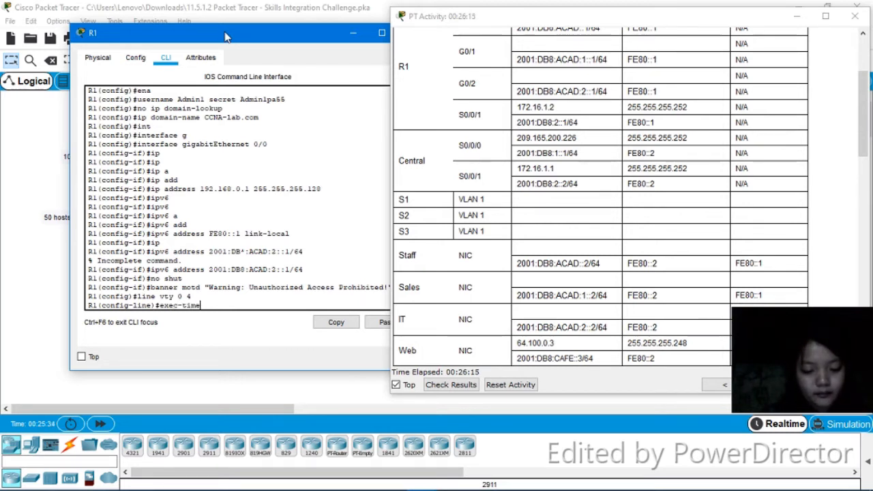
{"action": "type", "text": "out"}
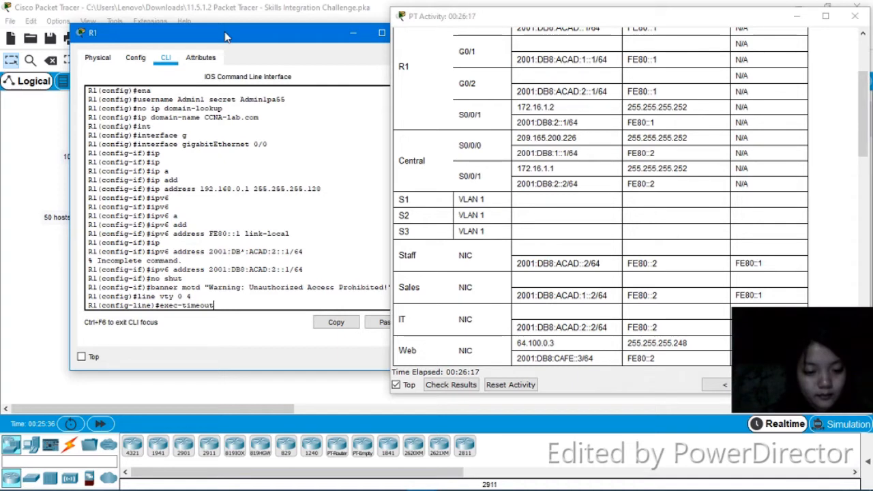
{"action": "type", "text": " 5 0"}
{"action": "key", "text": "Return"}
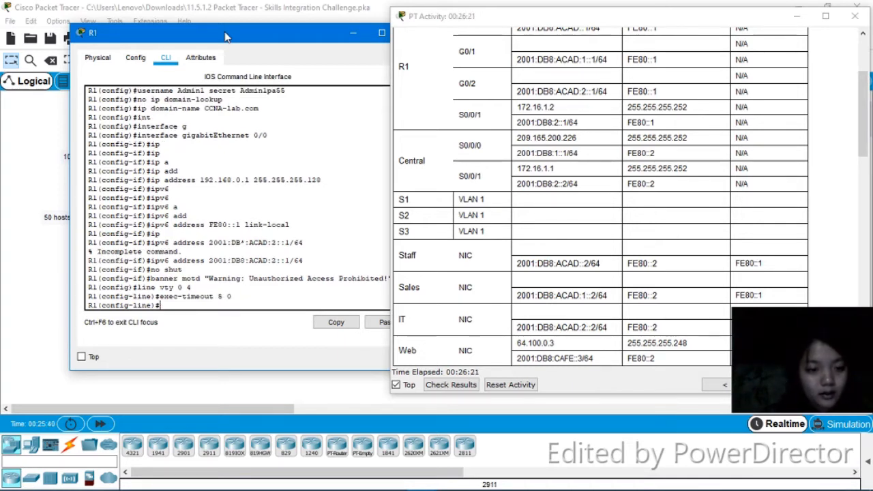
Make the VTY lines authenticate with local user accounts and accept only SSH as input transport
{"action": "type", "text": "login"}
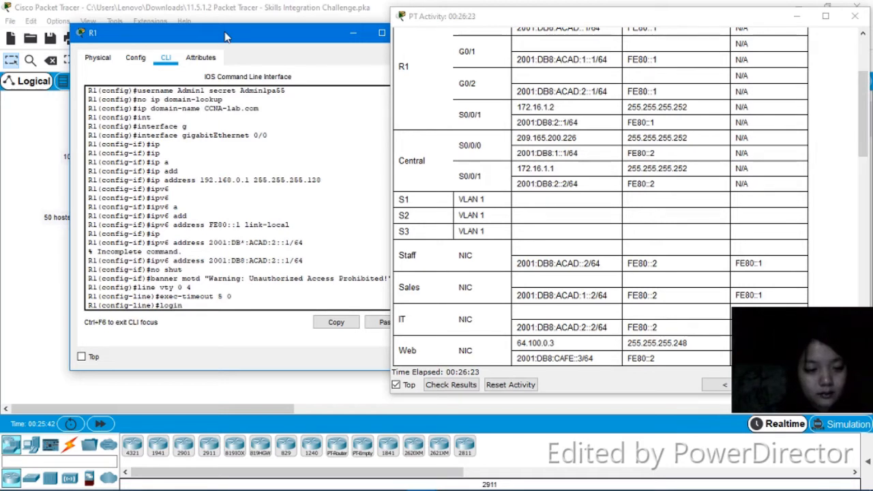
{"action": "type", "text": " lo"}
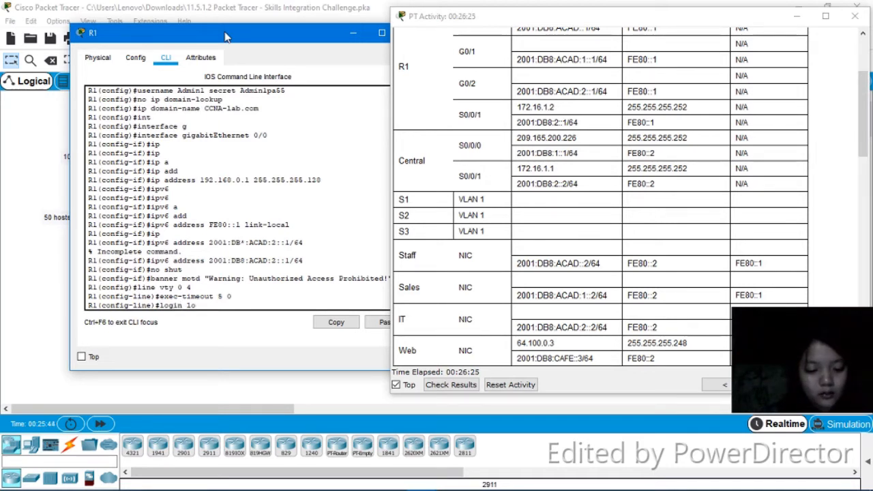
{"action": "type", "text": "cal"}
{"action": "key", "text": "Return"}
{"action": "type", "text": "tra"}
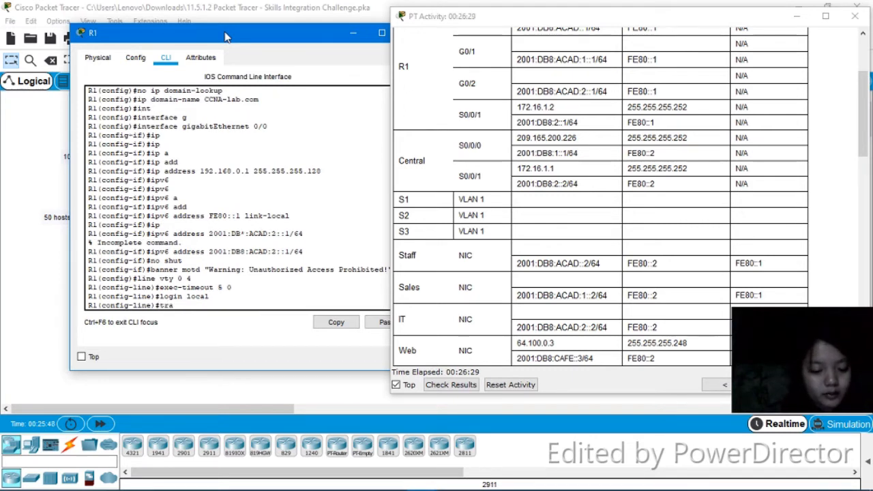
{"action": "type", "text": "nsport input"}
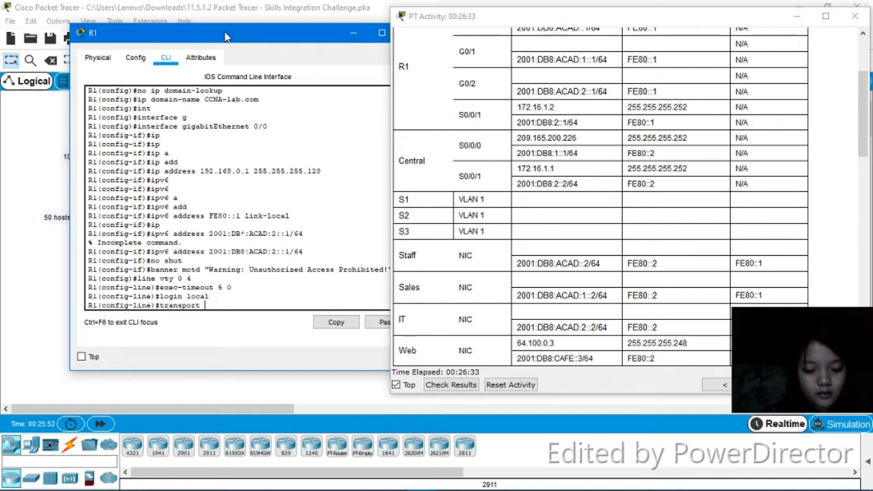
{"action": "type", "text": " ssh"}
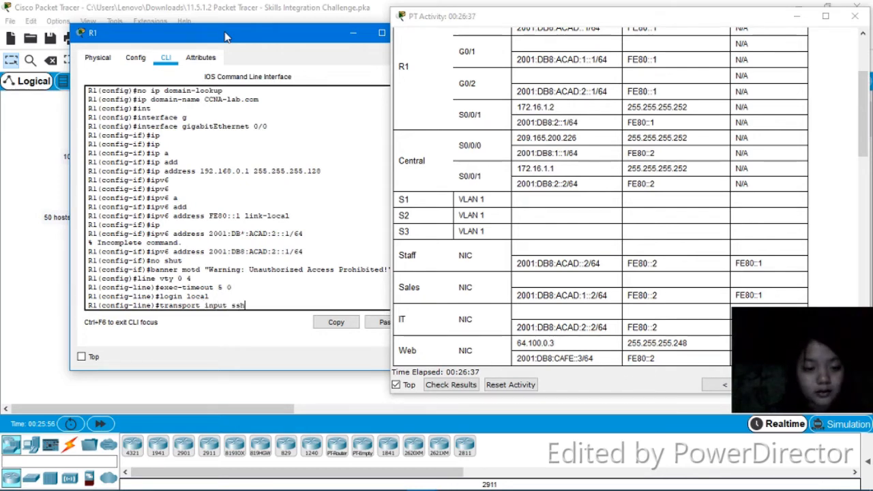
{"action": "key", "text": "Return"}
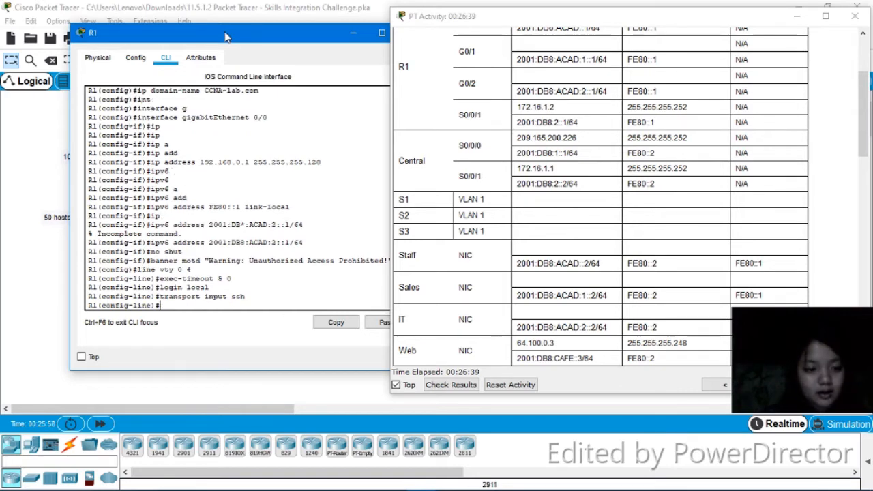
Leave configuration mode and save R1's running configuration with write
{"action": "type", "text": "en"}
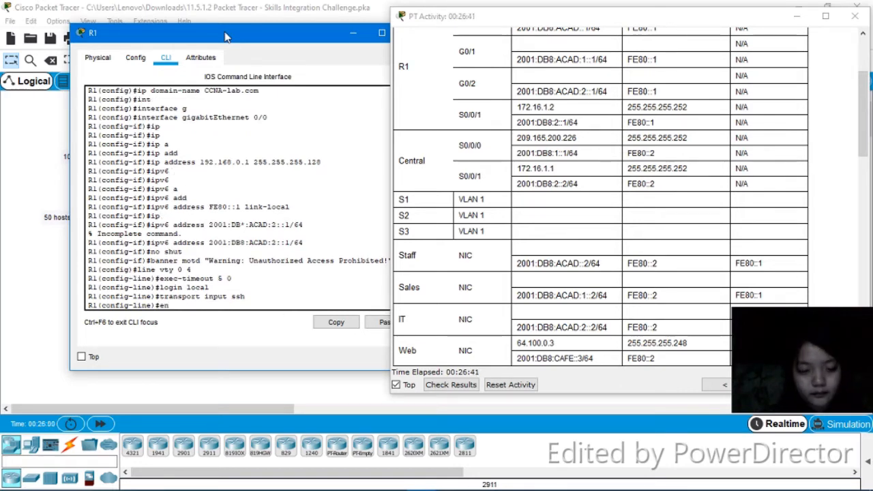
{"action": "type", "text": "d"}
{"action": "key", "text": "Return"}
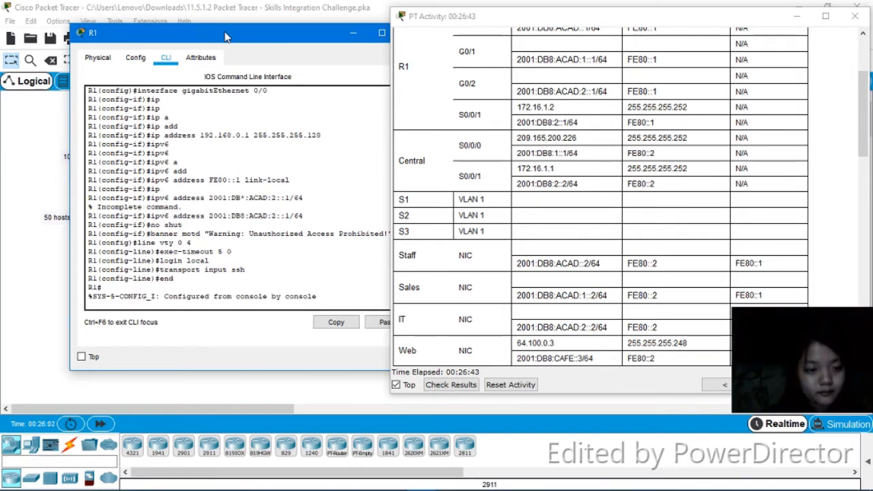
{"action": "key", "text": "Return"}
{"action": "key", "text": "Return"}
{"action": "type", "text": "wr"}
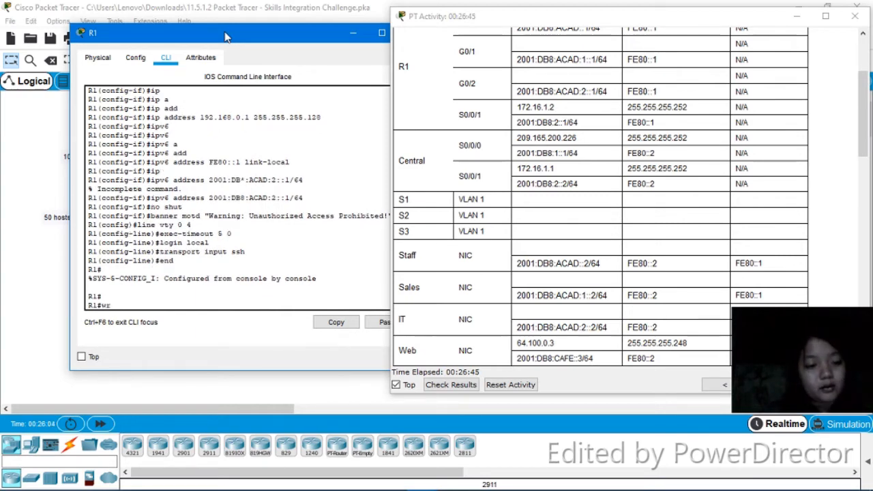
{"action": "key", "text": "Return"}
{"action": "key", "text": "Return"}
{"action": "key", "text": "Return"}
{"action": "key", "text": "Return"}
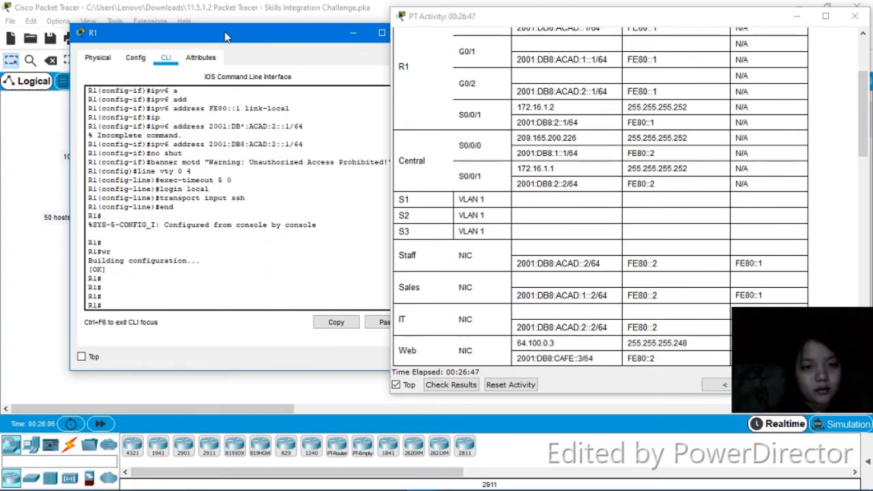
Close R1's configuration window and scroll the activity instructions down to the switch configuration requirements
{"action": "left_click_drag", "start_coordinate": [242, 38], "coordinate": [131, 43]}
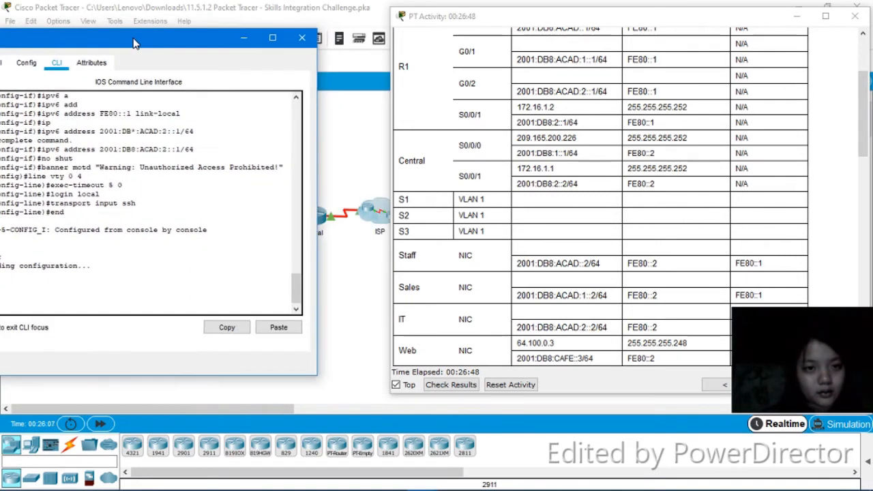
{"action": "left_click", "coordinate": [297, 40]}
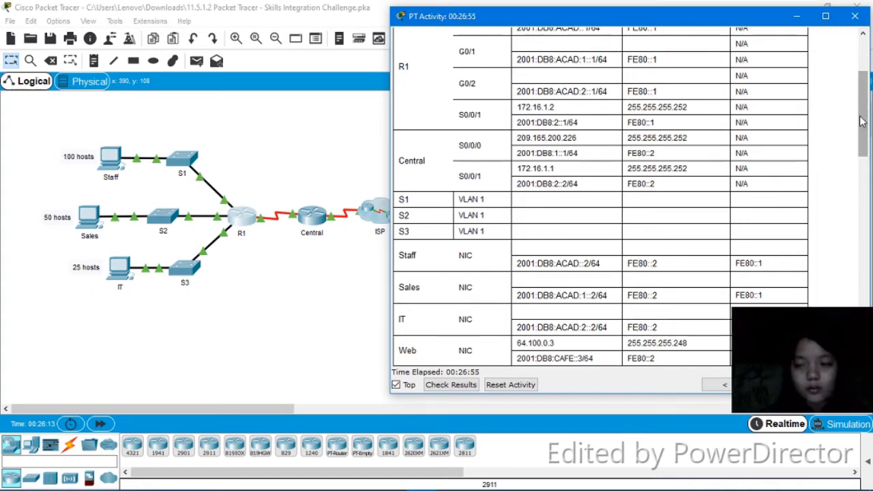
{"action": "left_click_drag", "start_coordinate": [868, 129], "coordinate": [864, 337]}
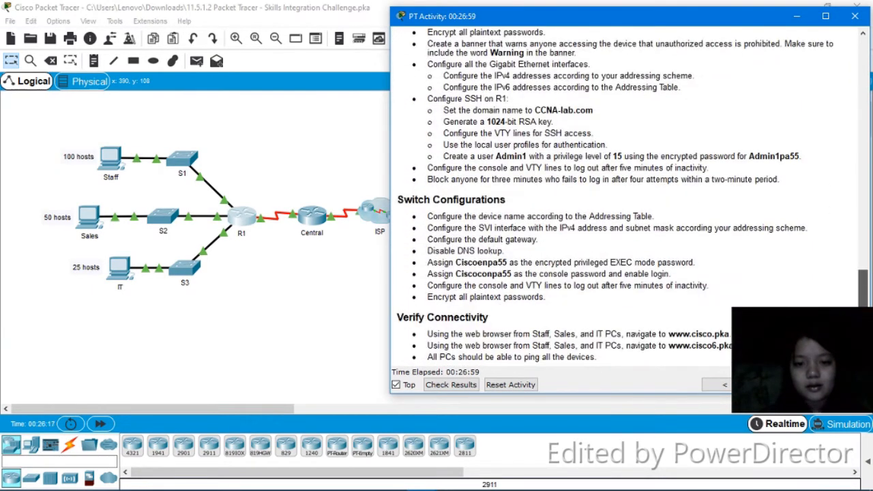
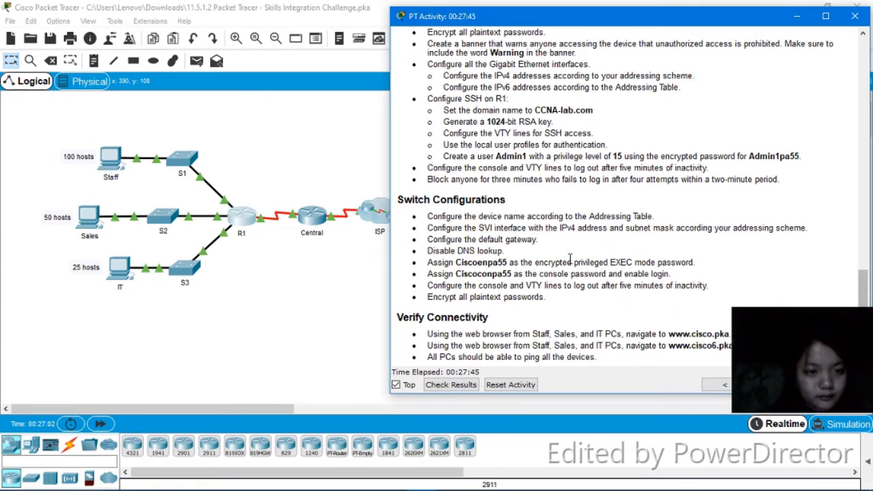
Open switch S1's command line interface and enter privileged EXEC then global configuration mode
{"action": "left_click", "coordinate": [191, 162]}
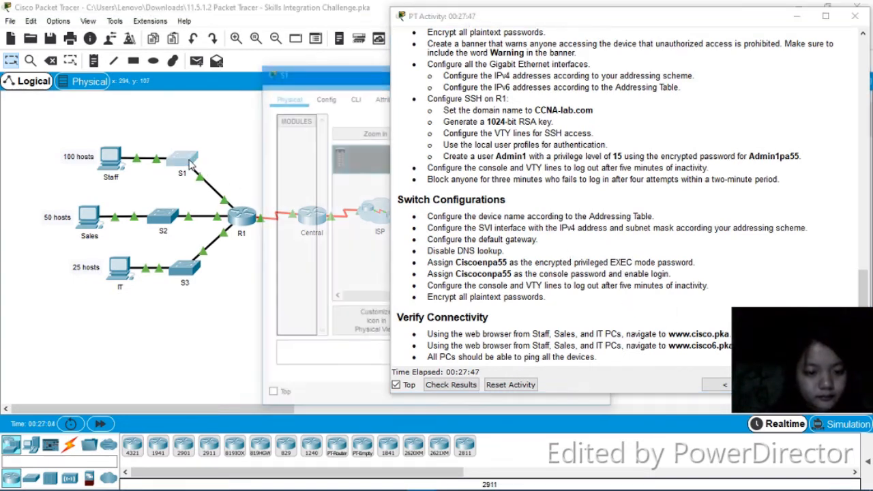
{"action": "left_click", "coordinate": [354, 96]}
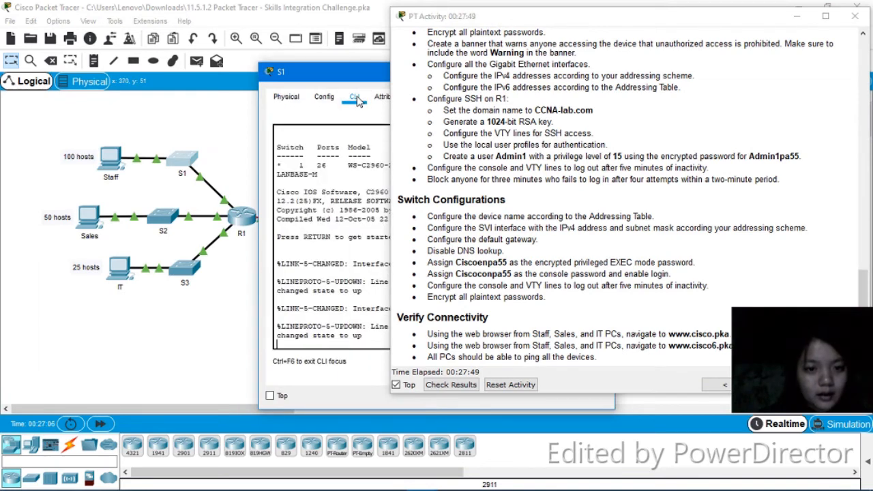
{"action": "left_click_drag", "start_coordinate": [363, 77], "coordinate": [154, 22]}
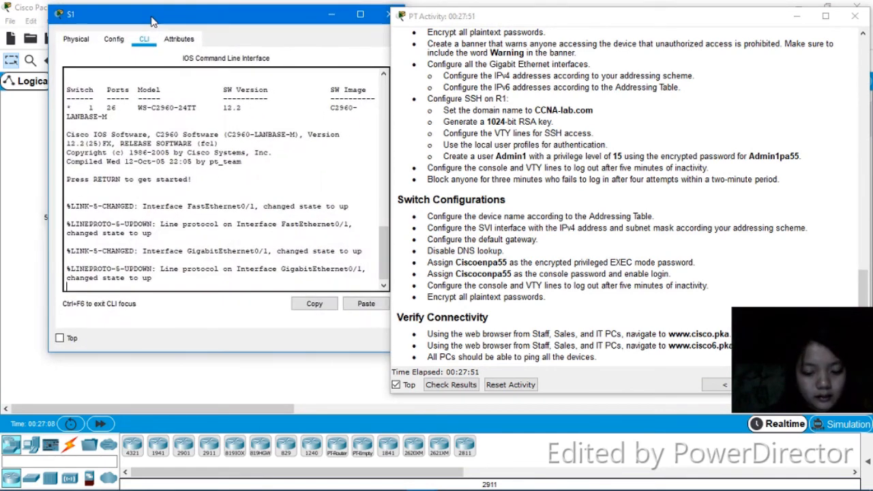
{"action": "key", "text": "Return"}
{"action": "type", "text": "en"}
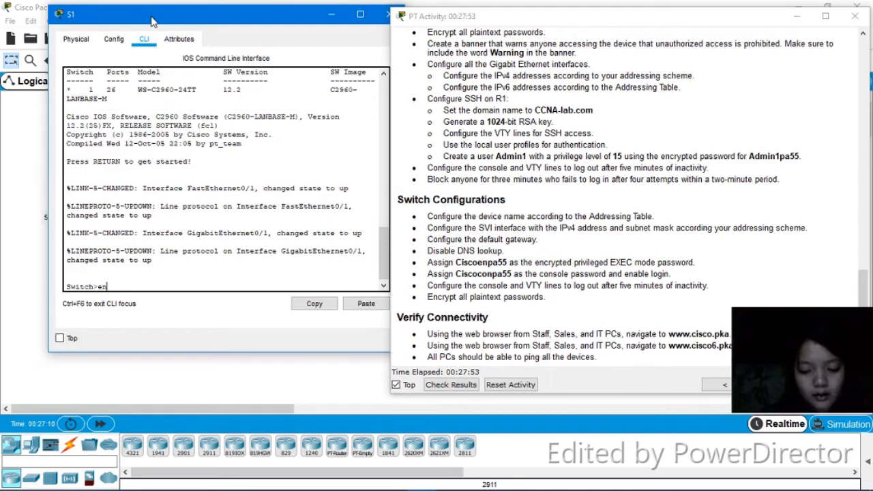
{"action": "key", "text": "Return"}
{"action": "type", "text": "con"}
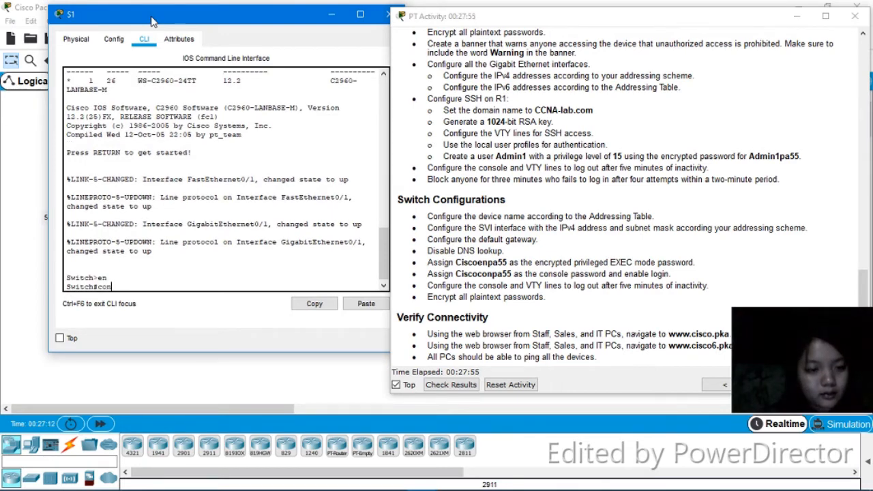
{"action": "key", "text": "Tab"}
{"action": "type", "text": "fig t"}
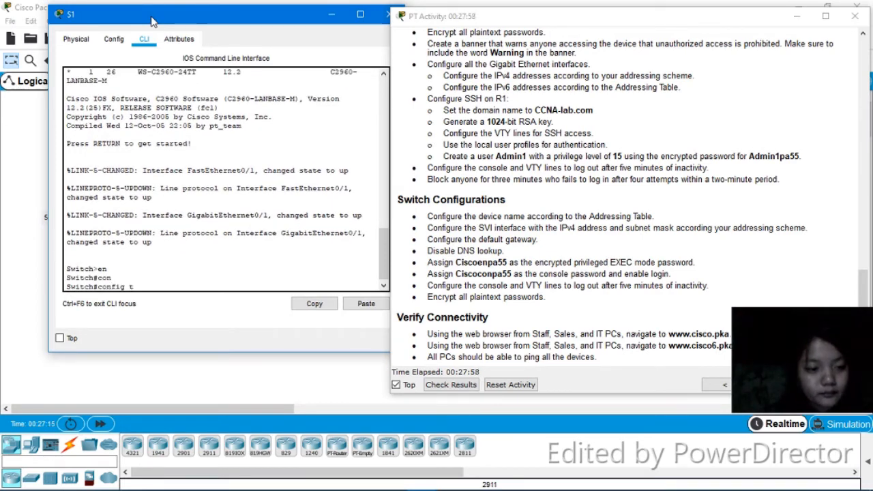
{"action": "key", "text": "Return"}
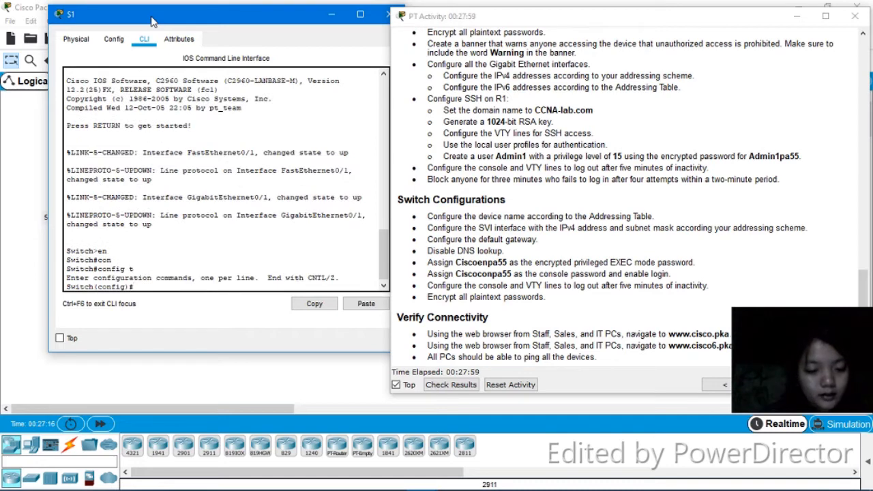
Set the switch's hostname to S1
{"action": "type", "text": "hostname S1"}
{"action": "key", "text": "Return"}
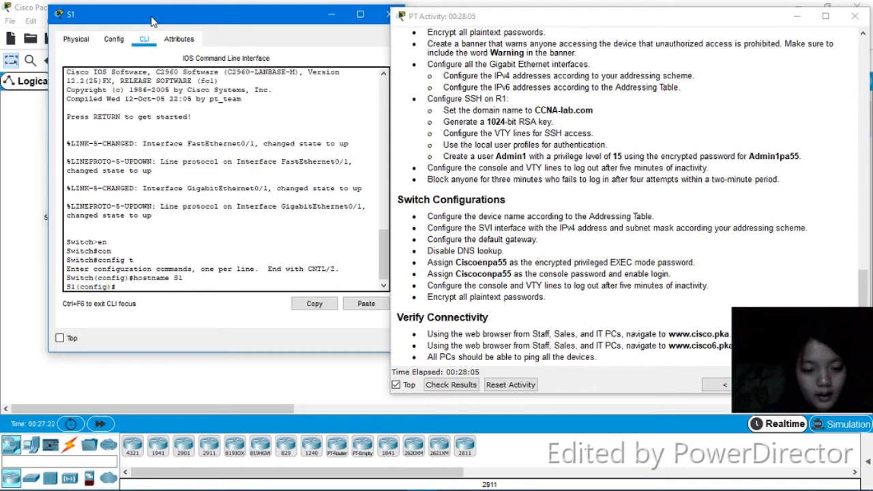
Enable service password-encryption to encrypt all plaintext passwords on S1
{"action": "type", "text": "servic"}
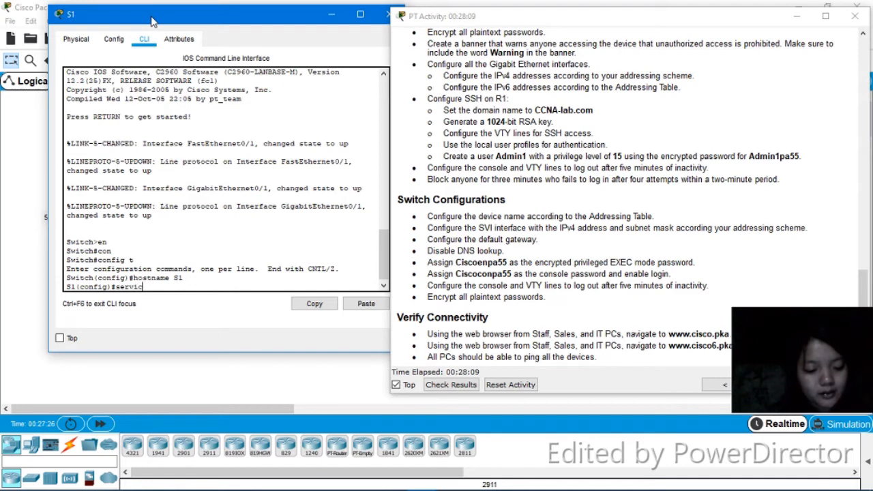
{"action": "type", "text": "e pa"}
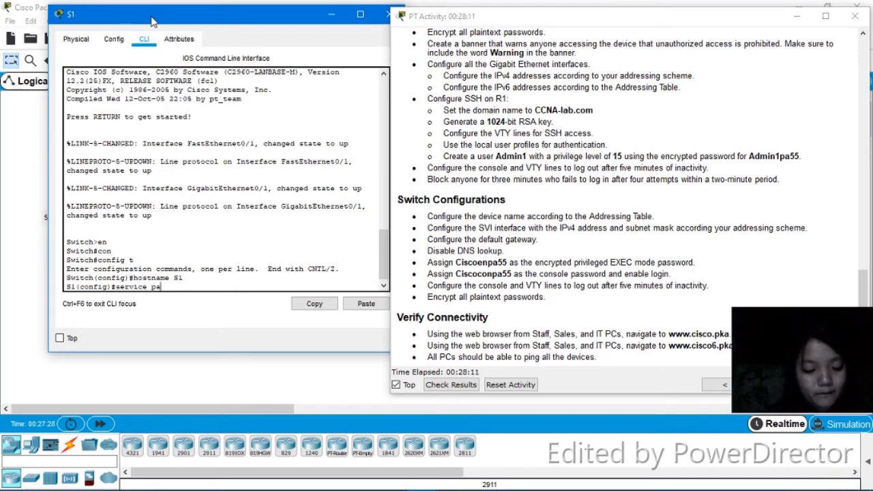
{"action": "type", "text": "ssword-"}
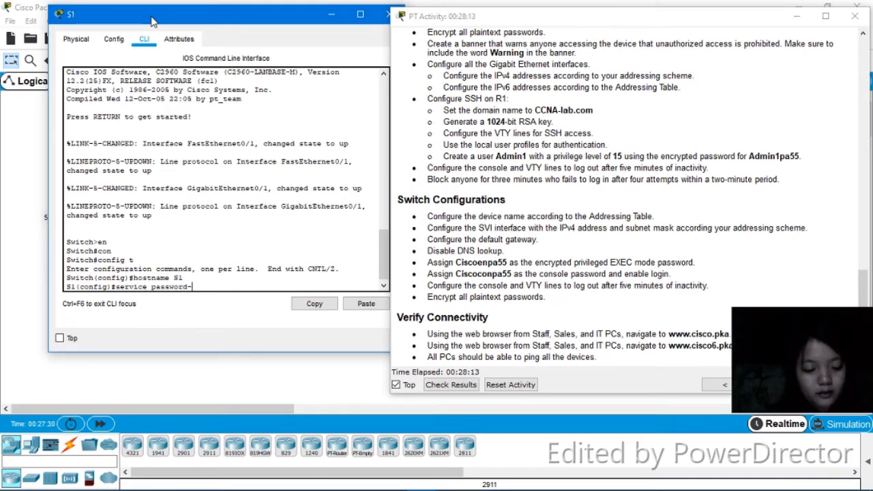
{"action": "key", "text": "Tab"}
{"action": "key", "text": "Return"}
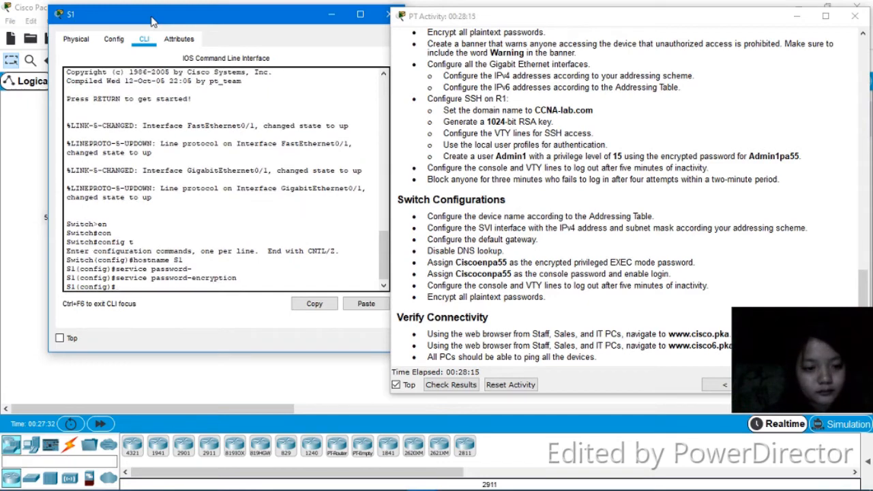
Set the encrypted privileged EXEC mode password on S1 with enable secret
{"action": "type", "text": "e"}
{"action": "key", "text": "Tab"}
{"action": "type", "text": "na"}
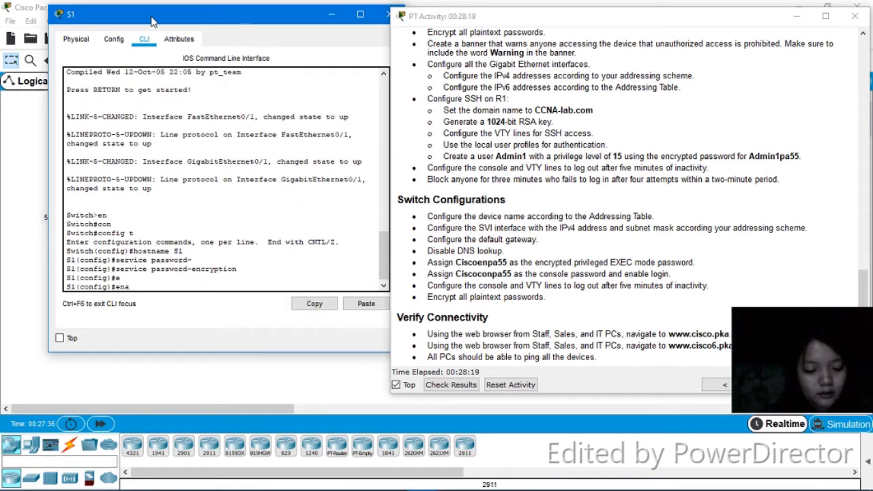
{"action": "key", "text": "Tab"}
{"action": "type", "text": "s"}
{"action": "key", "text": "Tab"}
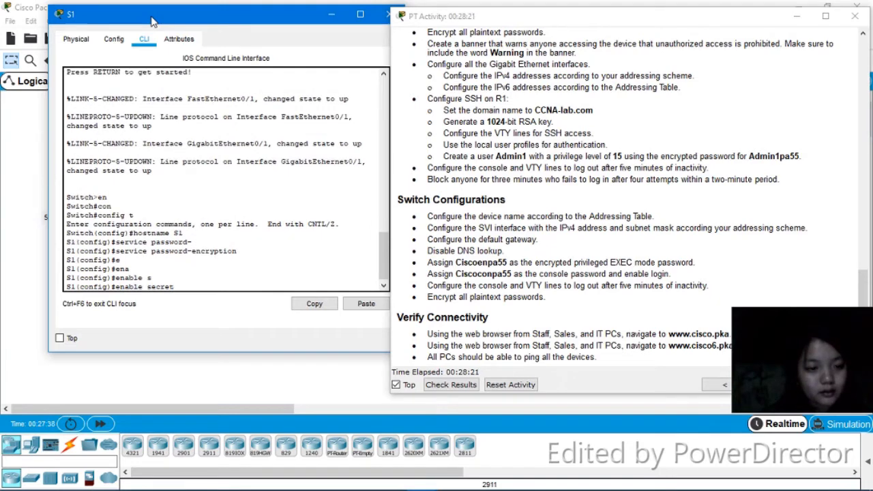
{"action": "type", "text": "Ci"}
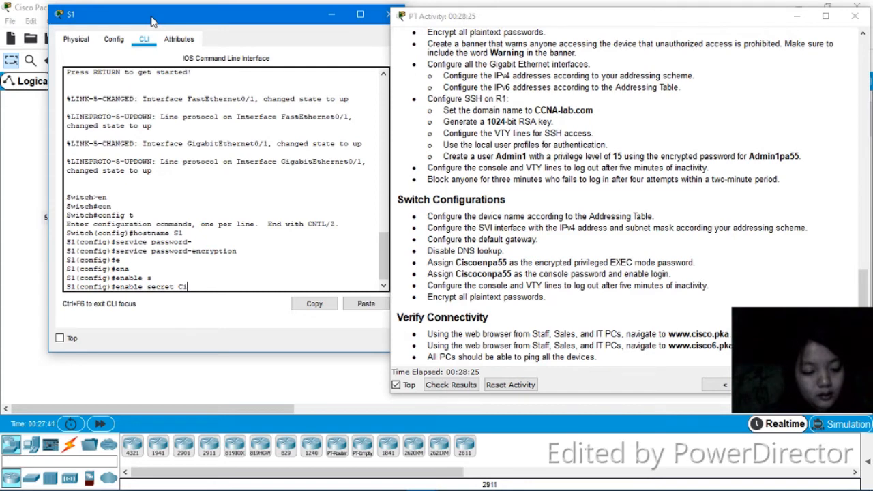
{"action": "type", "text": "sc"}
{"action": "key", "text": "BackSpace"}
{"action": "type", "text": "sco"}
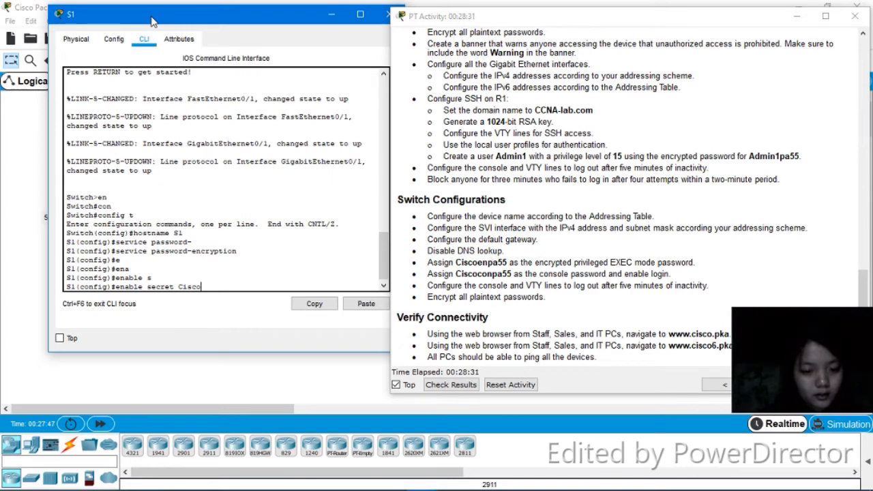
{"action": "type", "text": "enpa"}
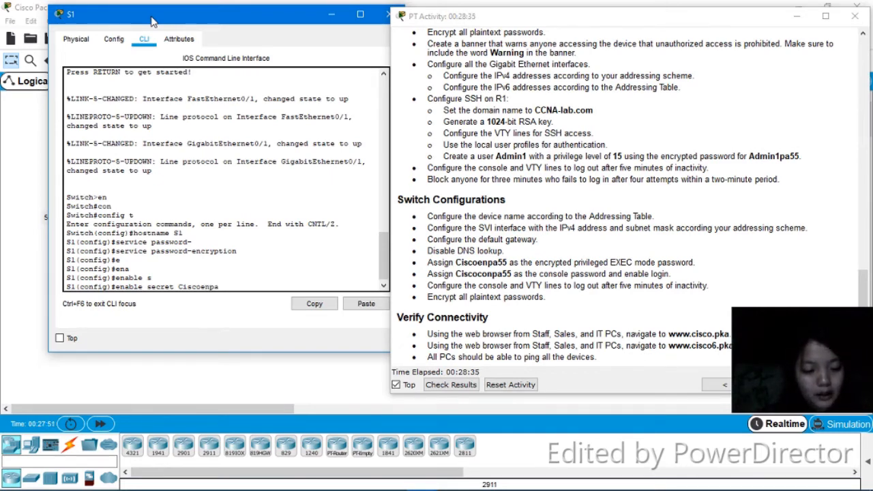
{"action": "type", "text": "55"}
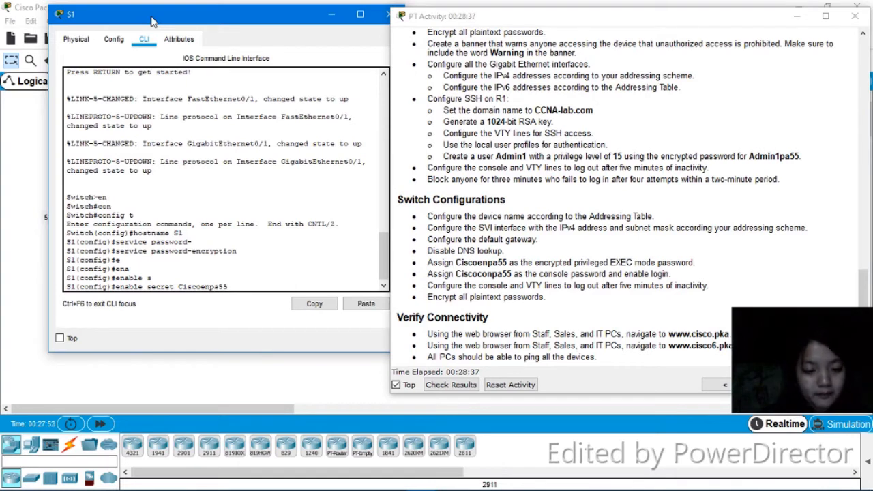
{"action": "key", "text": "Return"}
Disable DNS lookup on S1 with no ip domain-lookup
{"action": "type", "text": "no ip"}
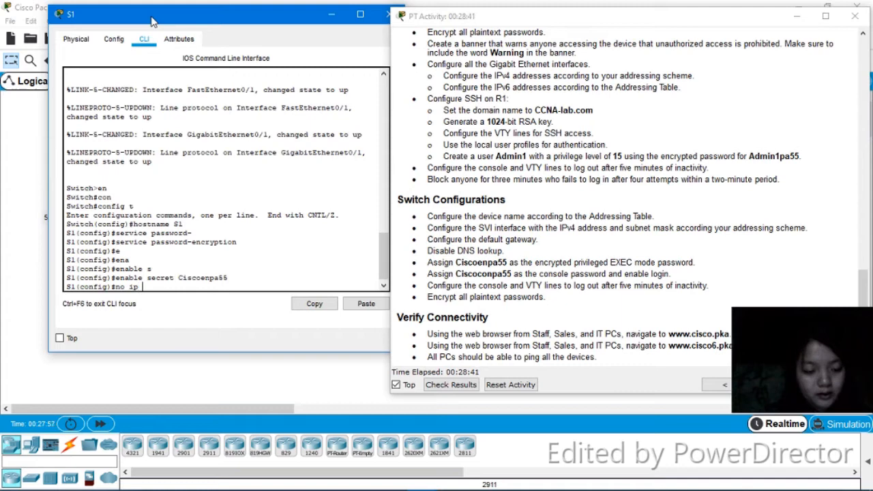
{"action": "type", "text": " domai"}
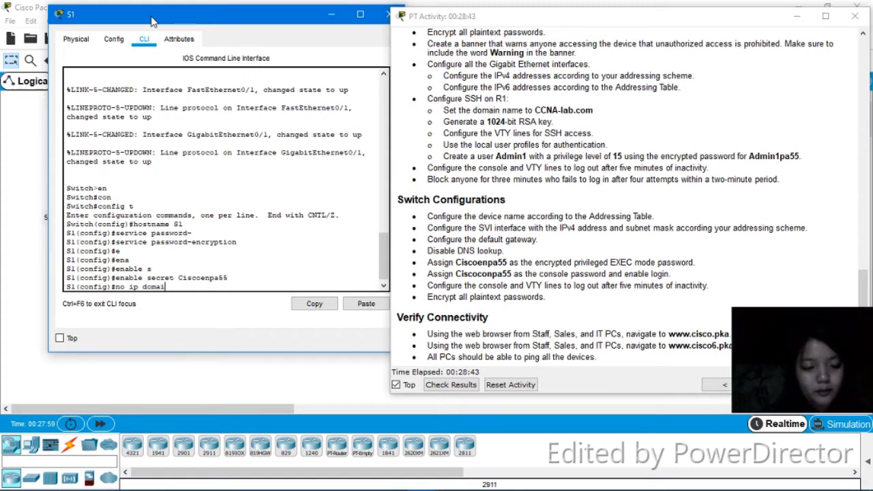
{"action": "type", "text": "n-"}
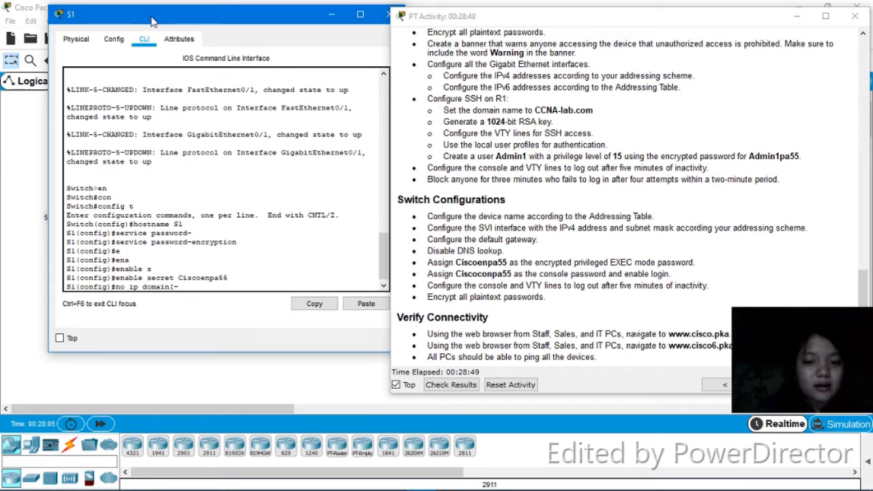
{"action": "key", "text": "BackSpace"}
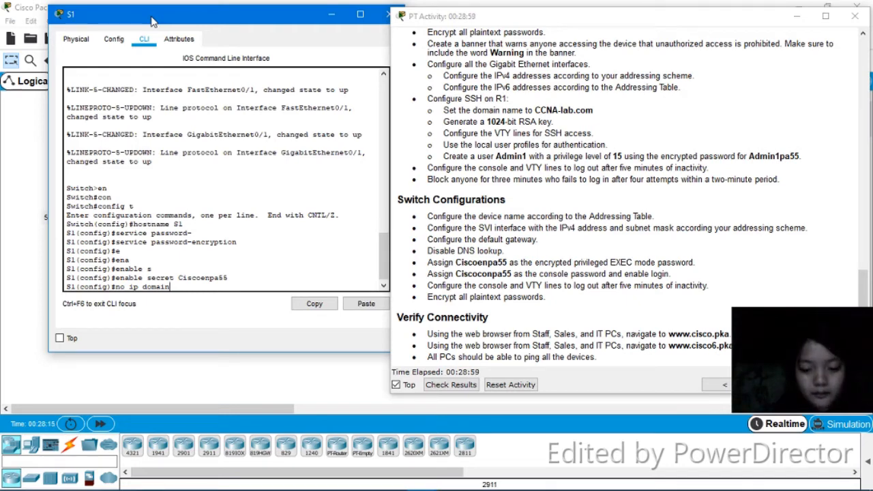
{"action": "type", "text": "lookup"}
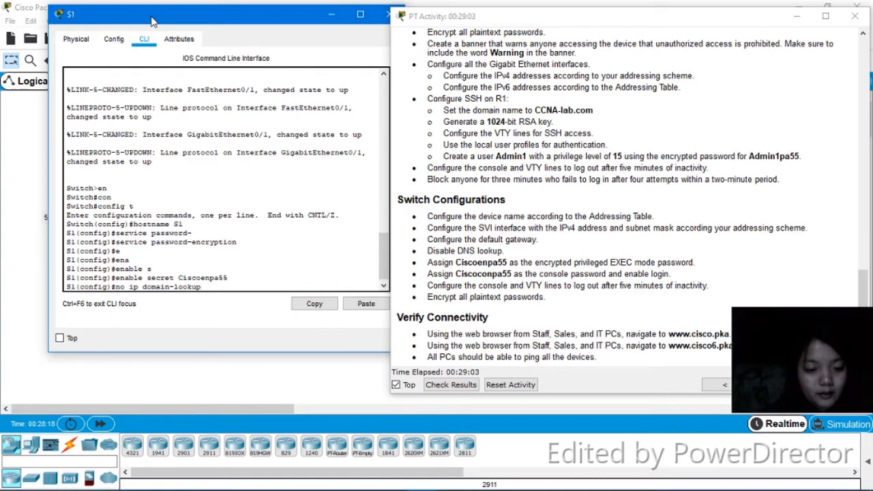
{"action": "key", "text": "Return"}
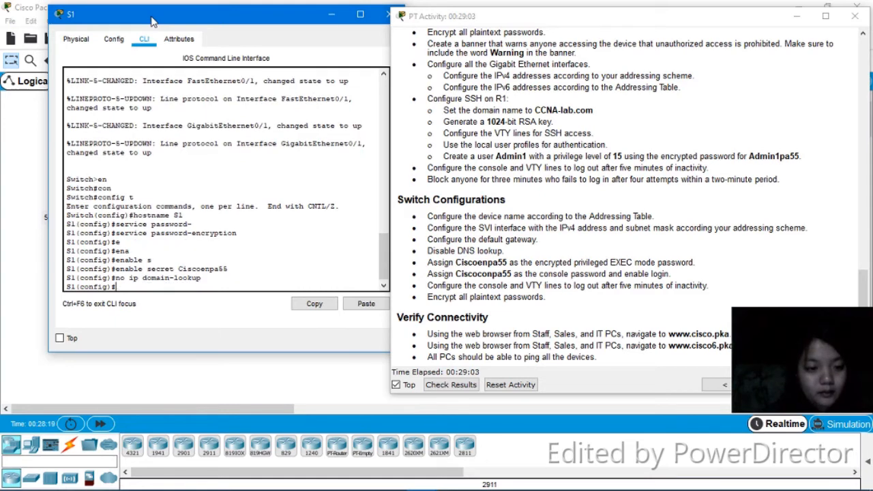
{"action": "type", "text": "im"}
{"action": "key", "text": "Tab"}
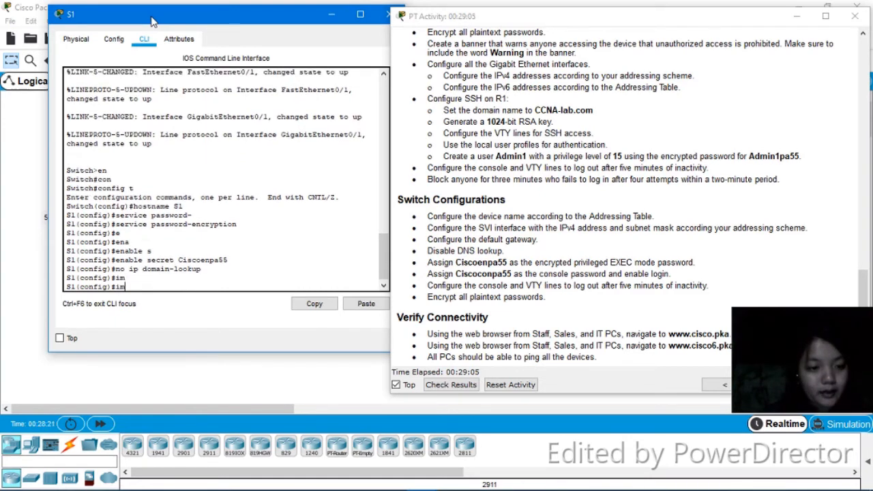
{"action": "type", "text": "in"}
{"action": "key", "text": "Tab"}
{"action": "key", "text": "BackSpace"}
{"action": "key", "text": "BackSpace"}
{"action": "key", "text": "BackSpace"}
{"action": "key", "text": "BackSpace"}
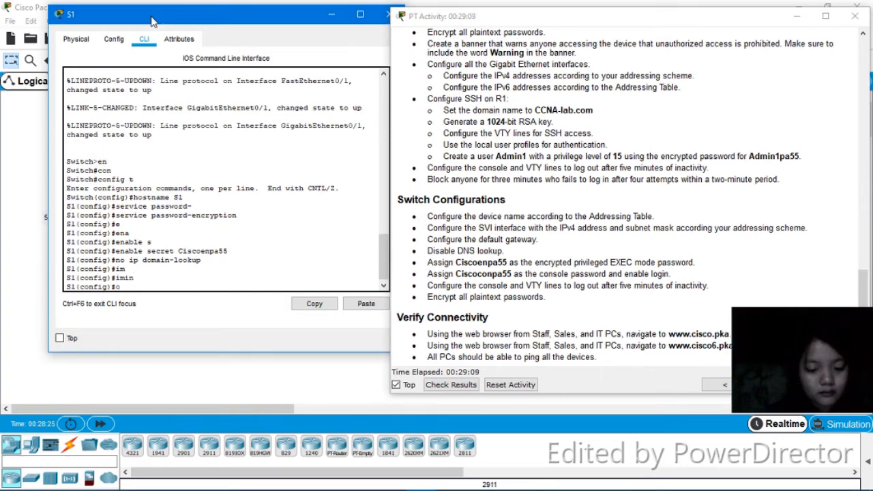
Enter the VLAN 1 interface on S1 and assign it IP address 192.168.0.2 with subnet mask 255.255.255.128
{"action": "type", "text": "in"}
{"action": "key", "text": "Tab"}
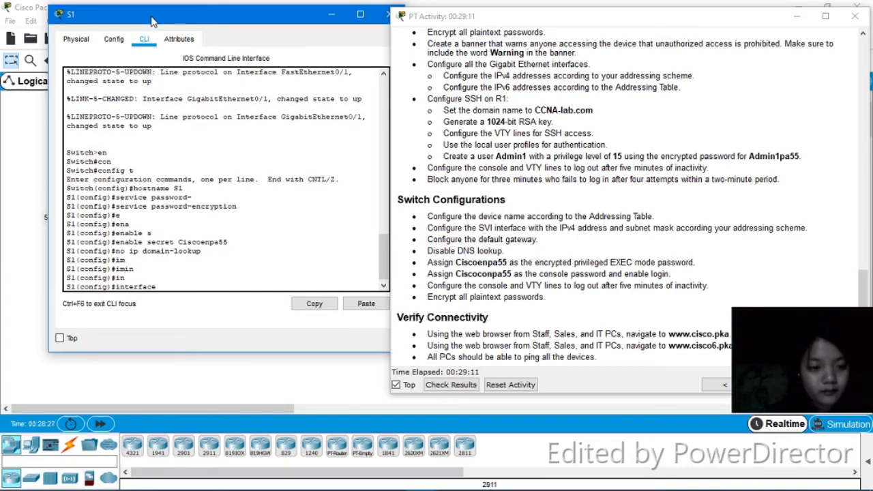
{"action": "type", "text": "v"}
{"action": "key", "text": "Tab"}
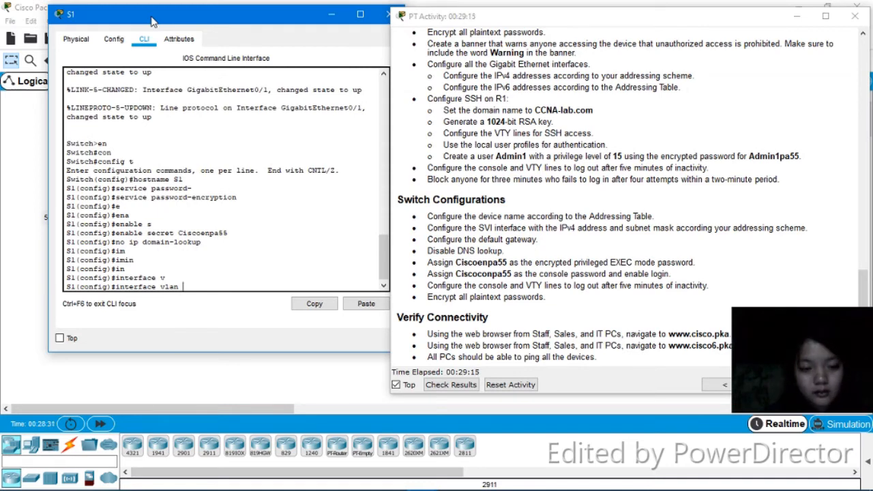
{"action": "type", "text": "1"}
{"action": "key", "text": "Return"}
{"action": "type", "text": "i"}
{"action": "key", "text": "Tab"}
{"action": "type", "text": "p "}
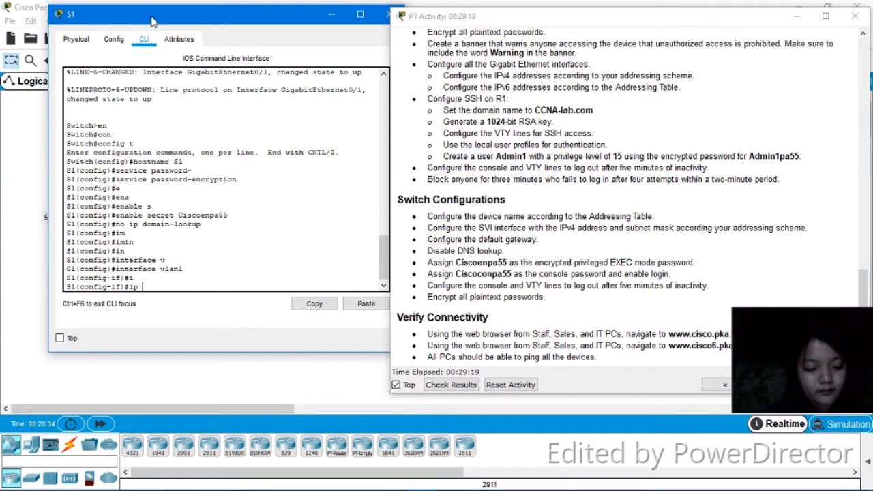
{"action": "type", "text": "a"}
{"action": "key", "text": "Tab"}
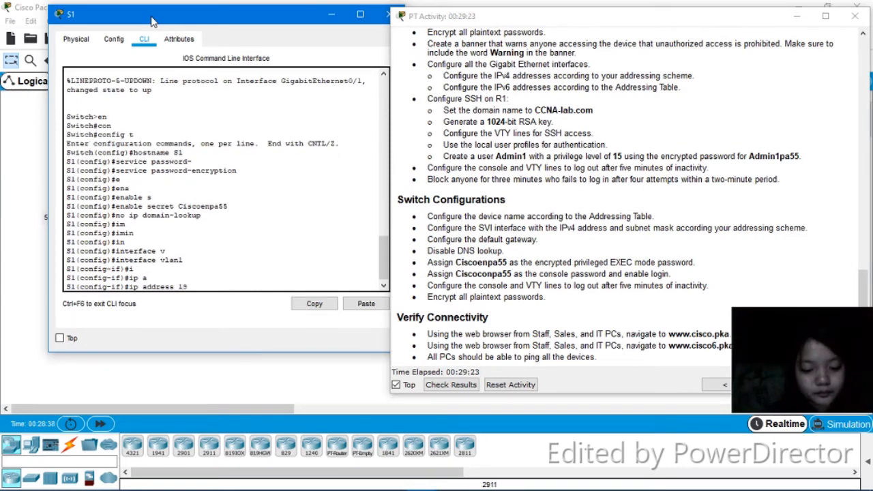
{"action": "type", "text": "2."}
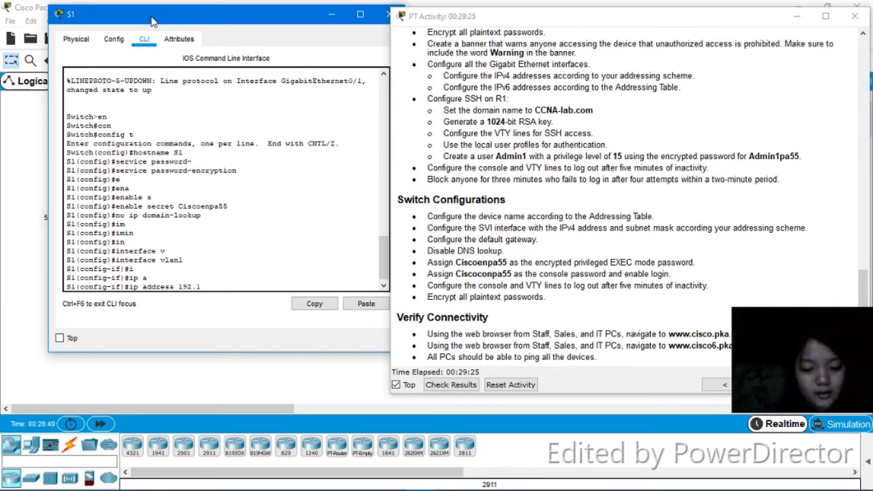
{"action": "type", "text": "168.0"}
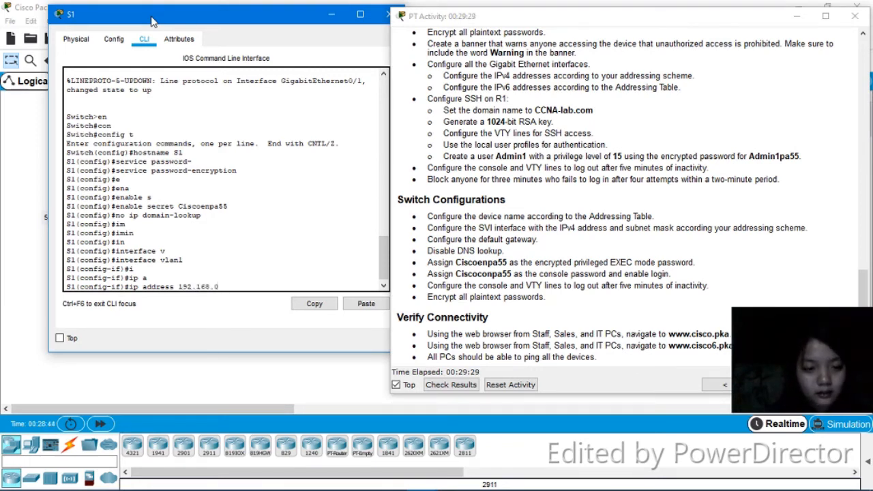
{"action": "type", "text": ".2"}
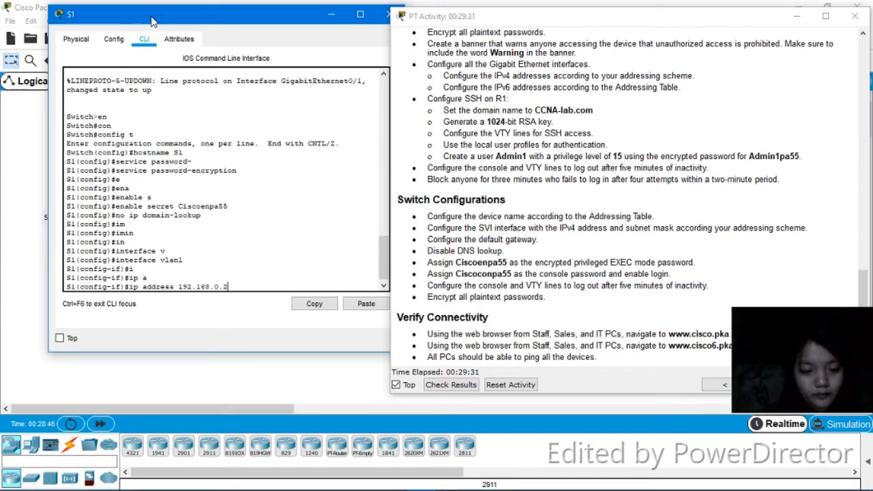
{"action": "type", "text": " 2"}
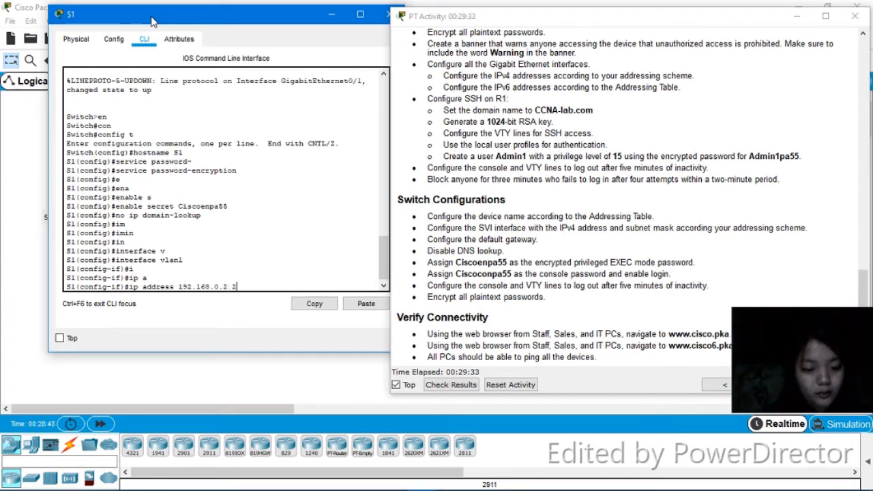
{"action": "type", "text": "55.255.255"}
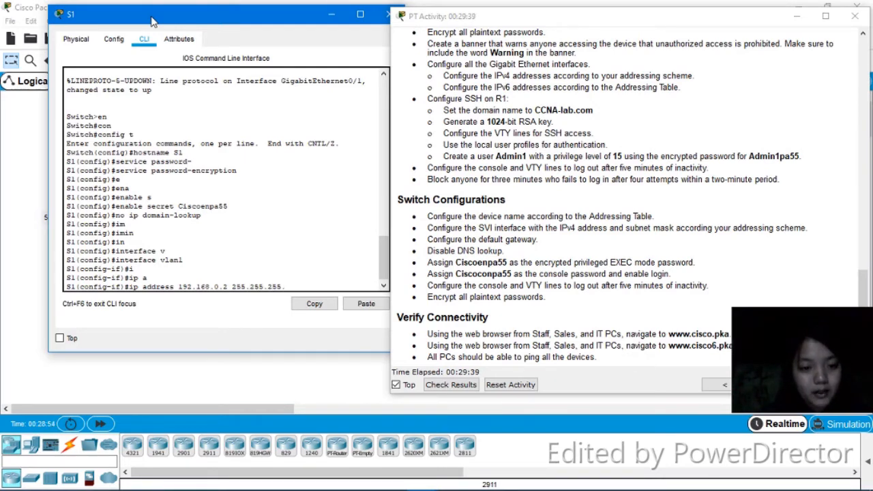
{"action": "type", "text": ".128"}
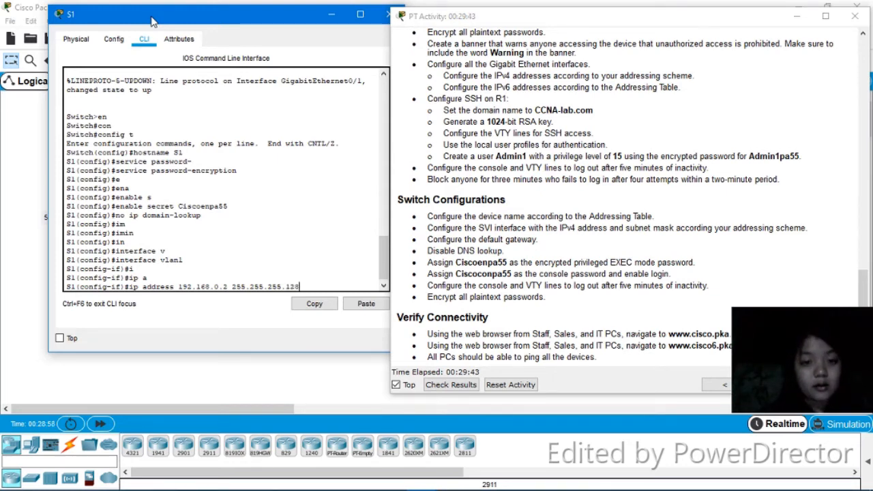
{"action": "key", "text": "Return"}
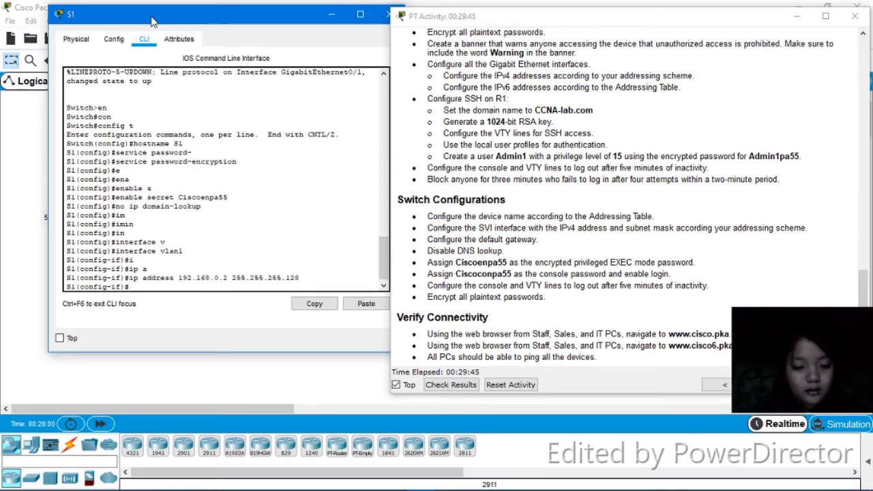
Bring the VLAN 1 interface up with no shutdown
{"action": "type", "text": "no "}
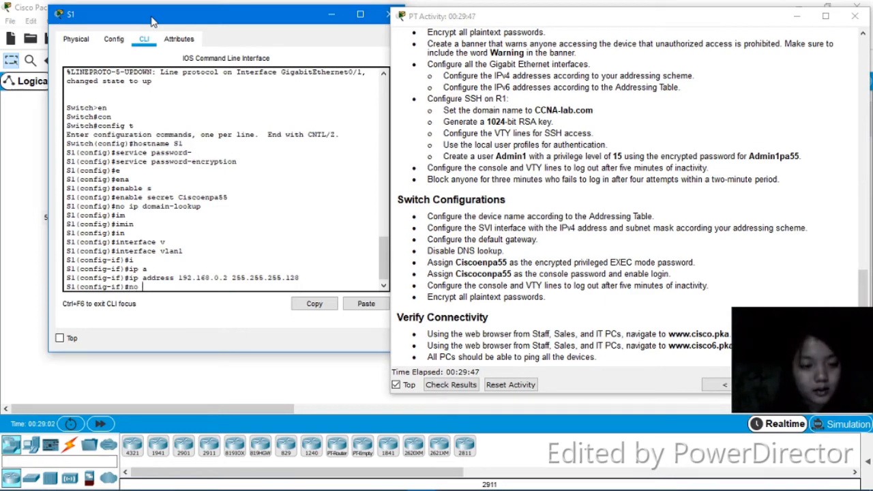
{"action": "type", "text": "shut"}
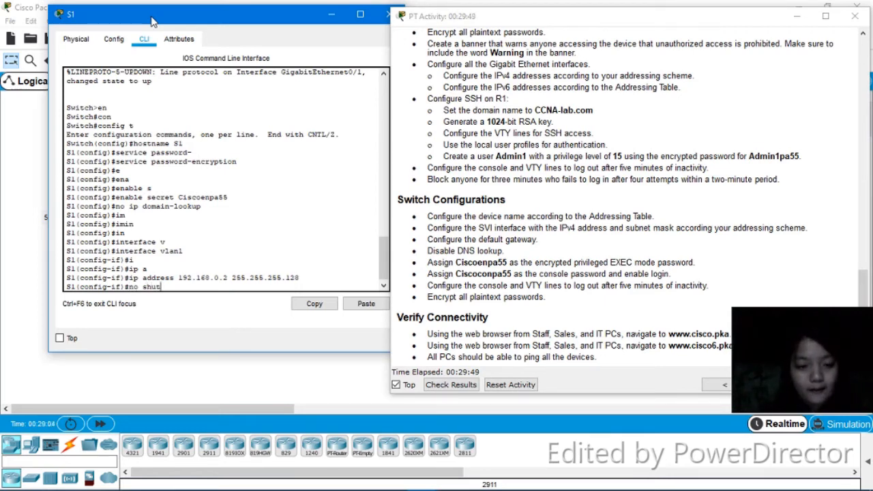
{"action": "key", "text": "Return"}
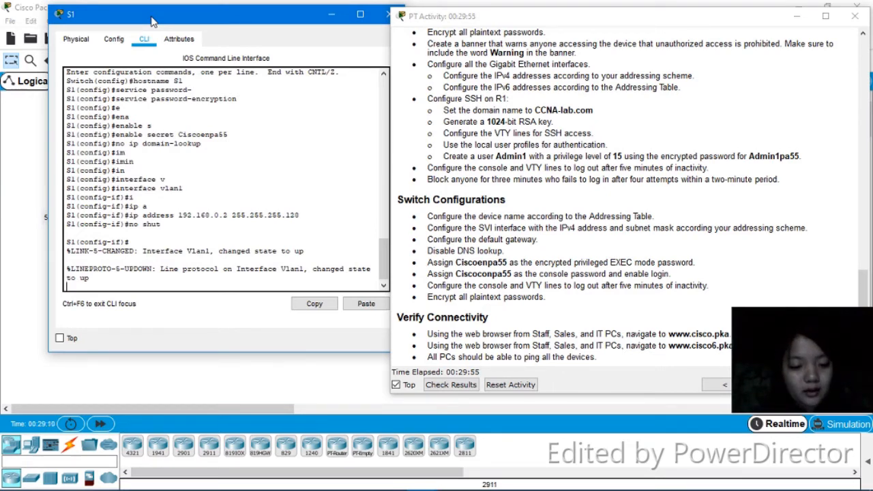
{"action": "key", "text": "Return"}
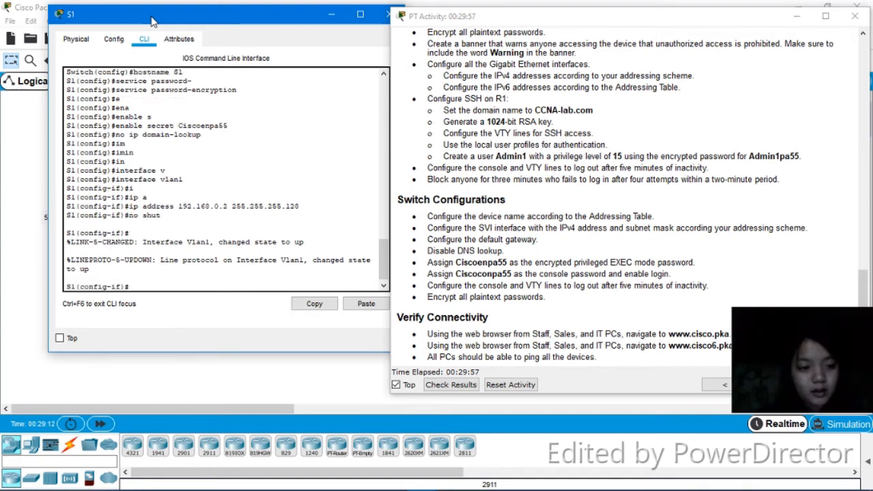
Set S1's default gateway to 192.168.0.1
{"action": "type", "text": "ip"}
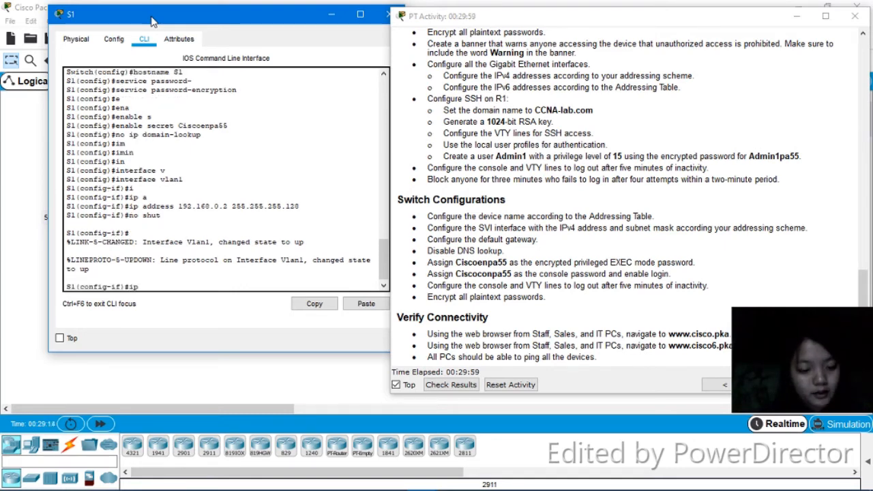
{"action": "type", "text": " d"}
{"action": "key", "text": "Tab"}
{"action": "type", "text": "e"}
{"action": "key", "text": "Tab"}
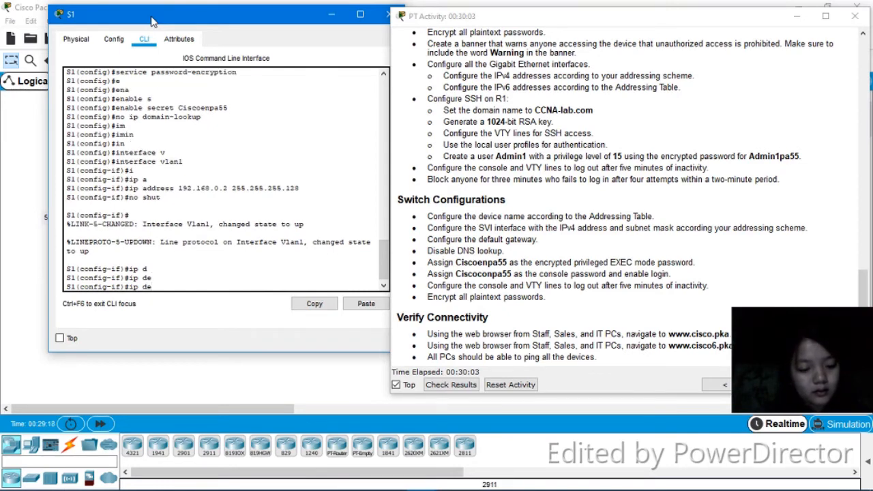
{"action": "type", "text": "f"}
{"action": "key", "text": "Tab"}
{"action": "type", "text": "ual"}
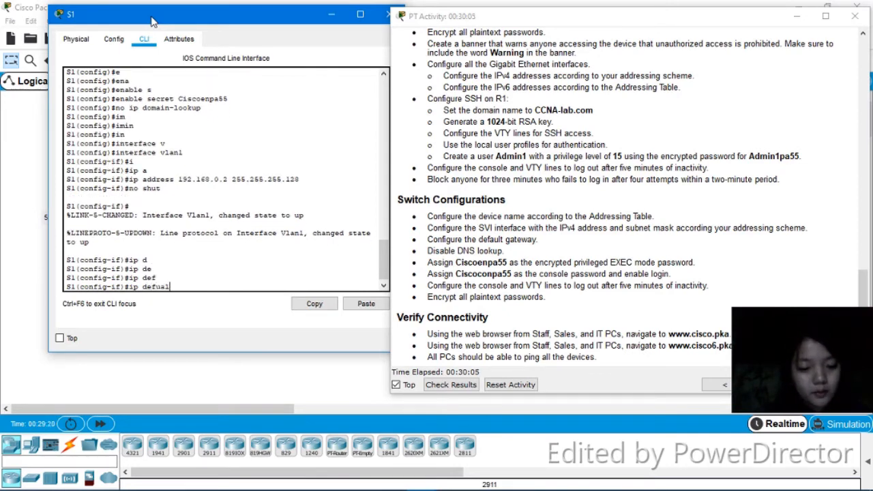
{"action": "type", "text": "t"}
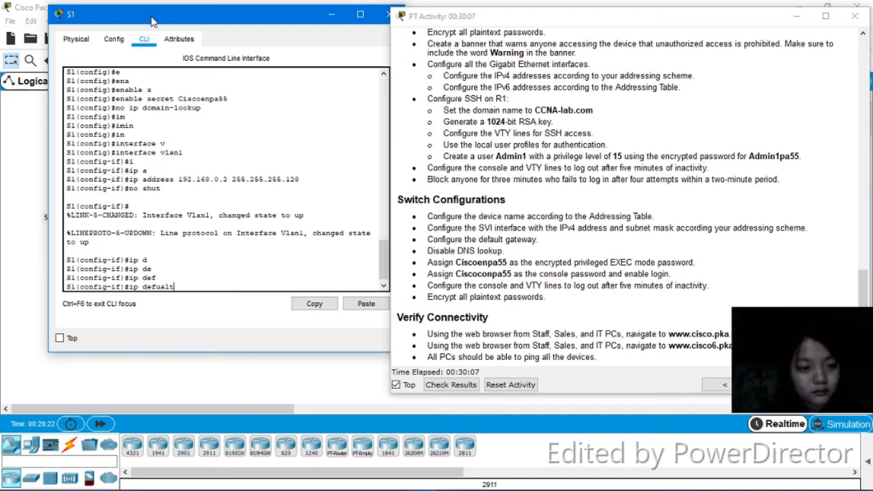
{"action": "key", "text": "BackSpace"}
{"action": "key", "text": "BackSpace"}
{"action": "key", "text": "BackSpace"}
{"action": "key", "text": "BackSpace"}
{"action": "type", "text": "ault-gateway"}
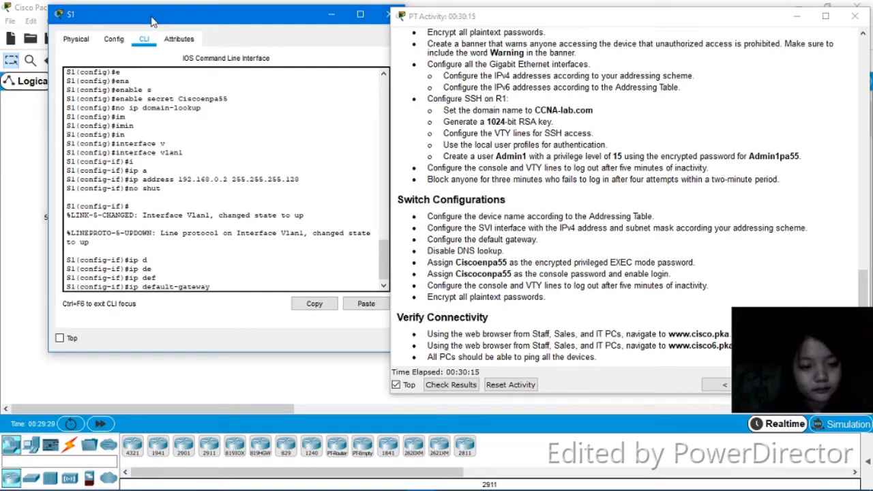
{"action": "type", "text": " i92."}
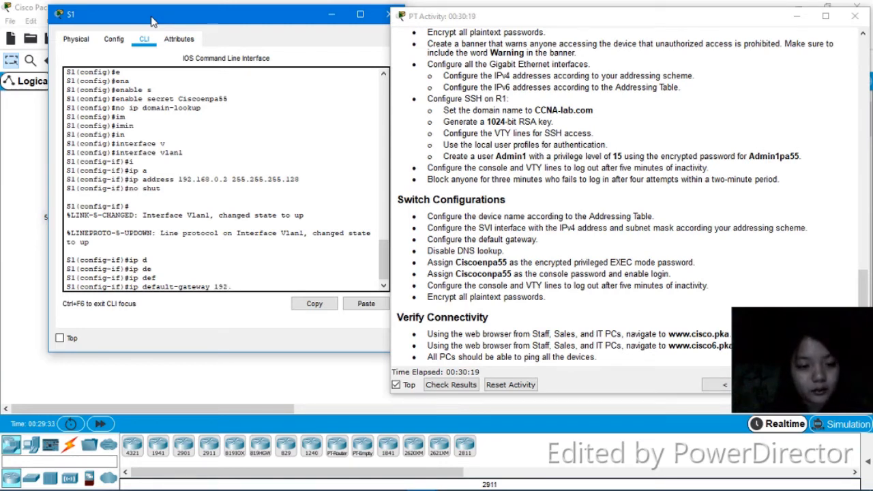
{"action": "type", "text": "168.0.1"}
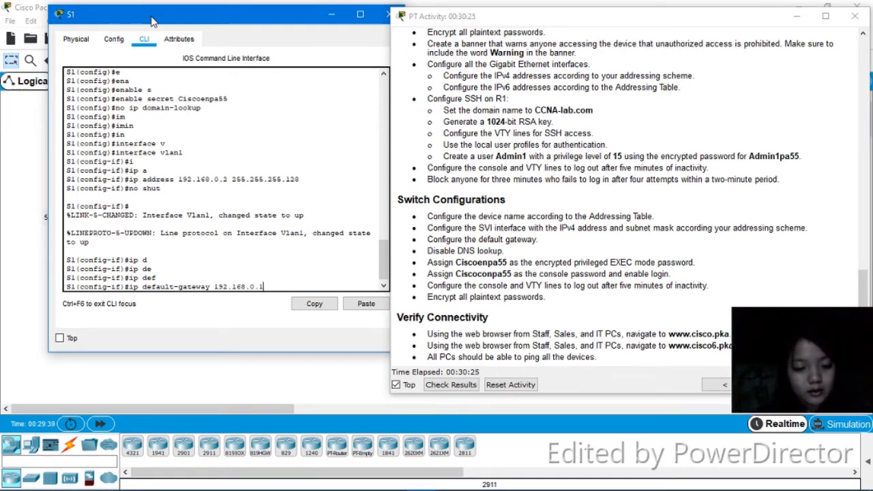
{"action": "key", "text": "Return"}
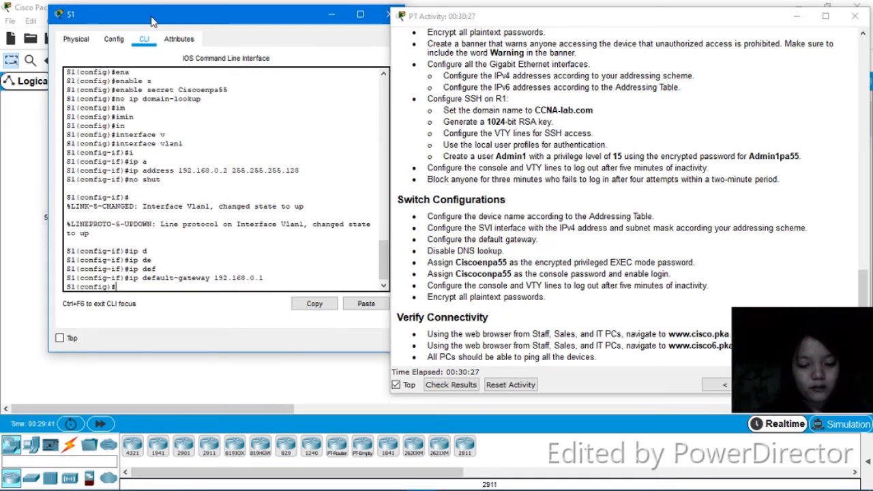
Enter console line 0, set the console password, and enable login on it
{"action": "type", "text": "line "}
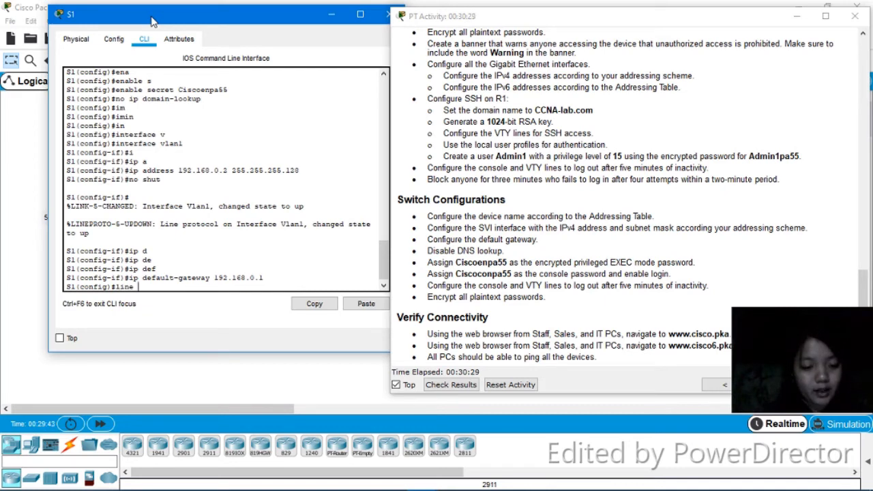
{"action": "type", "text": "con 0"}
{"action": "key", "text": "Return"}
{"action": "type", "text": "password"}
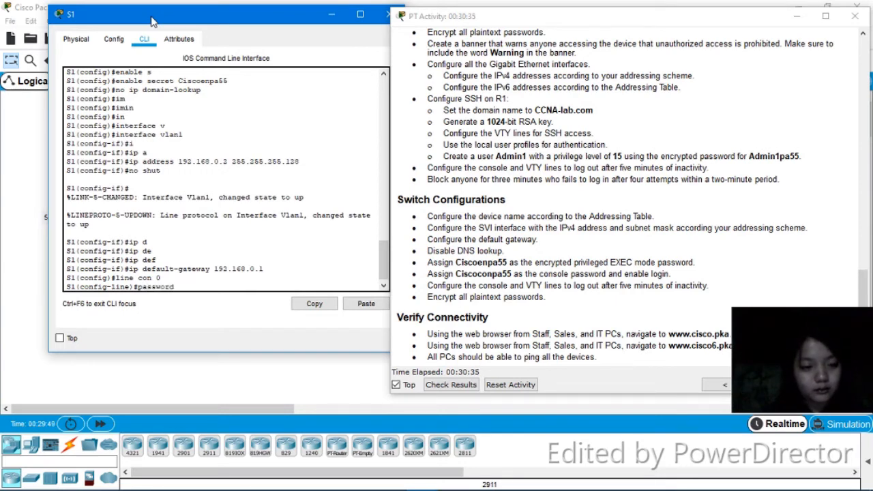
{"action": "type", "text": " Cisco"}
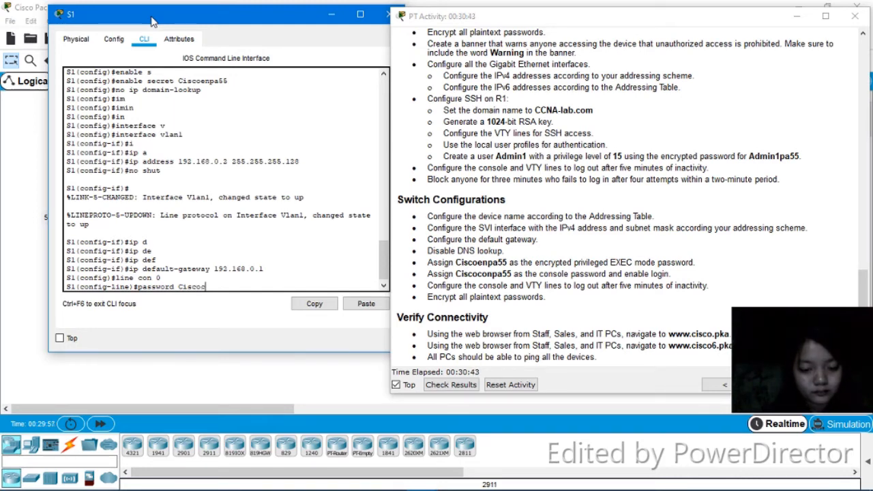
{"action": "type", "text": "om"}
{"action": "key", "text": "BackSpace"}
{"action": "type", "text": "npa55"}
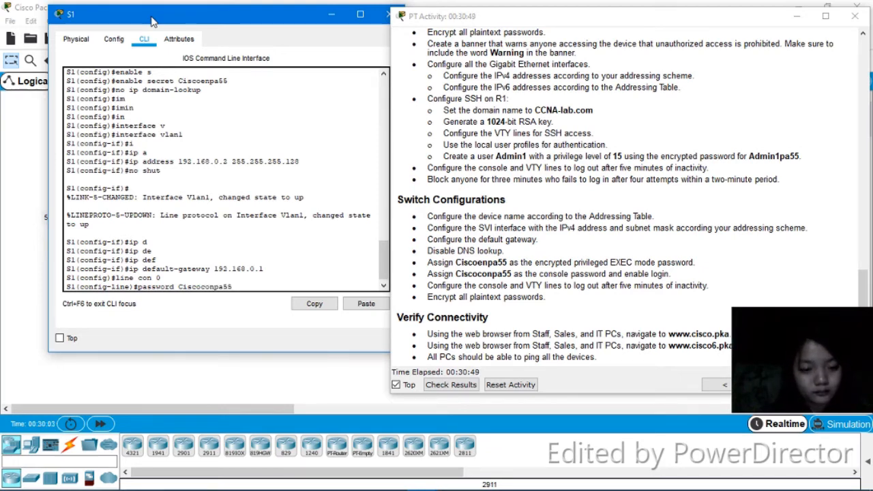
{"action": "key", "text": "Return"}
{"action": "type", "text": "login"}
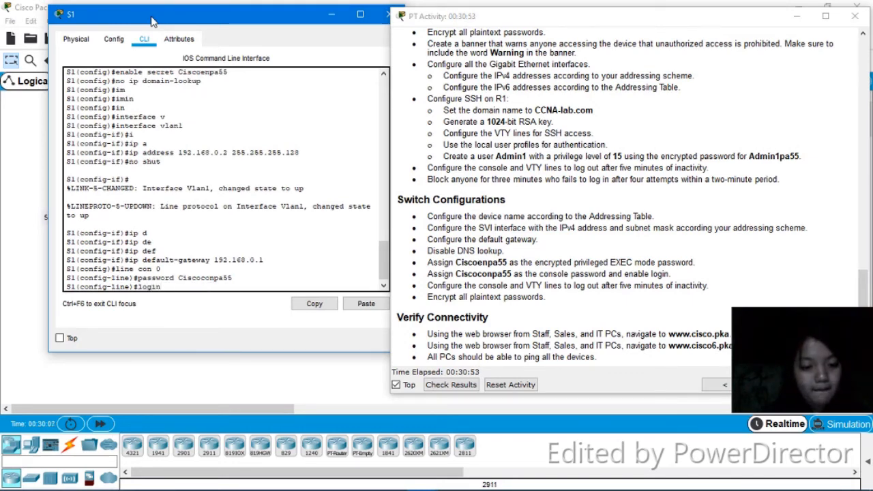
{"action": "key", "text": "Return"}
Set the console exec-timeout to 5 minutes 0 seconds and re-enter login
{"action": "type", "text": "e)#exec"}
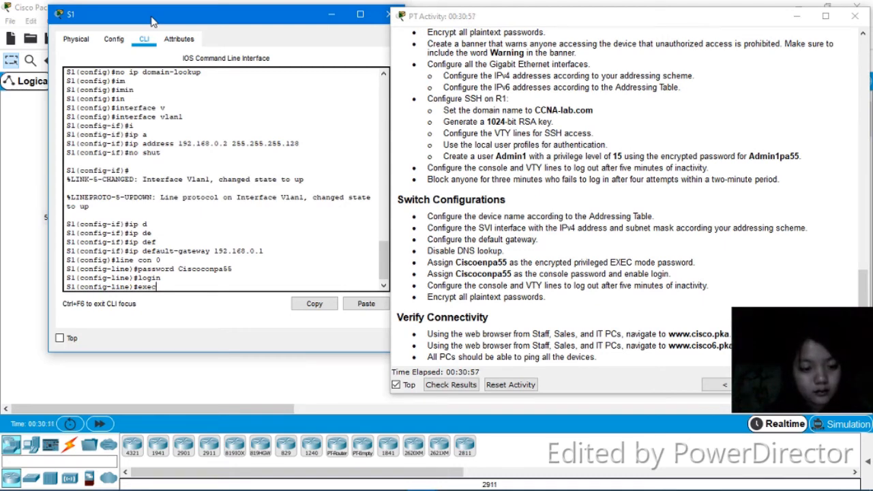
{"action": "type", "text": "-timeout"}
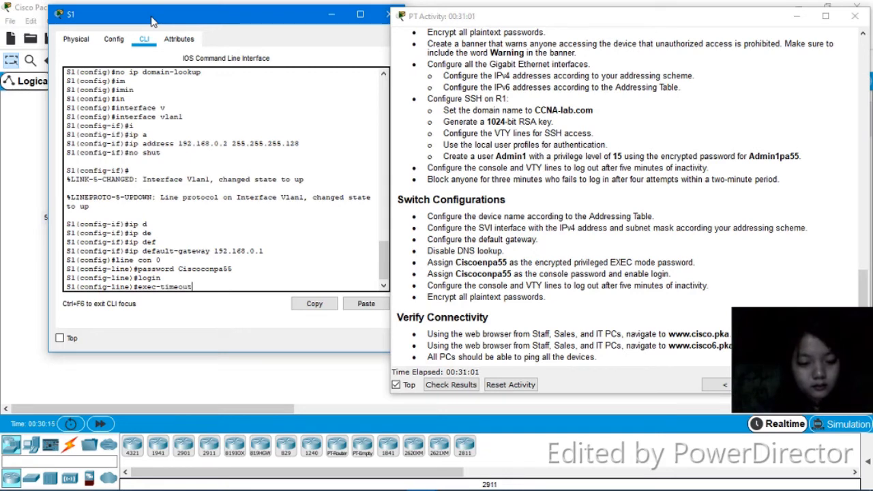
{"action": "type", "text": " 5 0"}
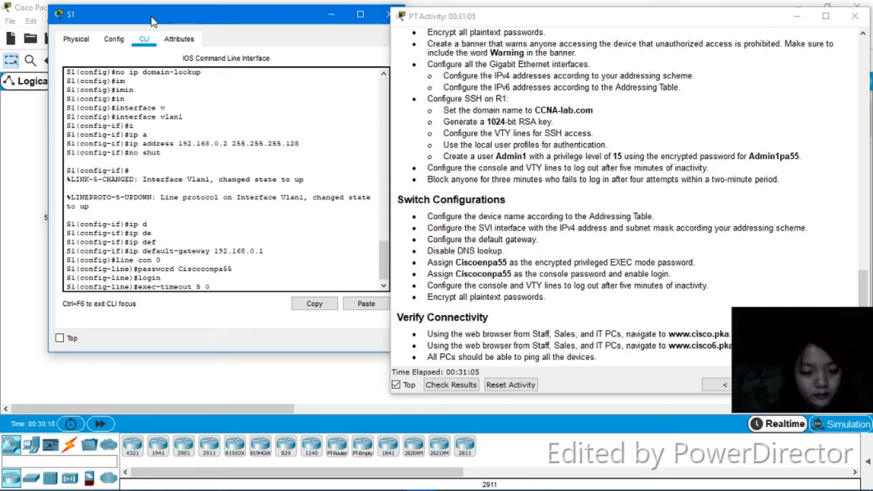
{"action": "key", "text": "Return"}
{"action": "type", "text": "login"}
{"action": "key", "text": "Return"}
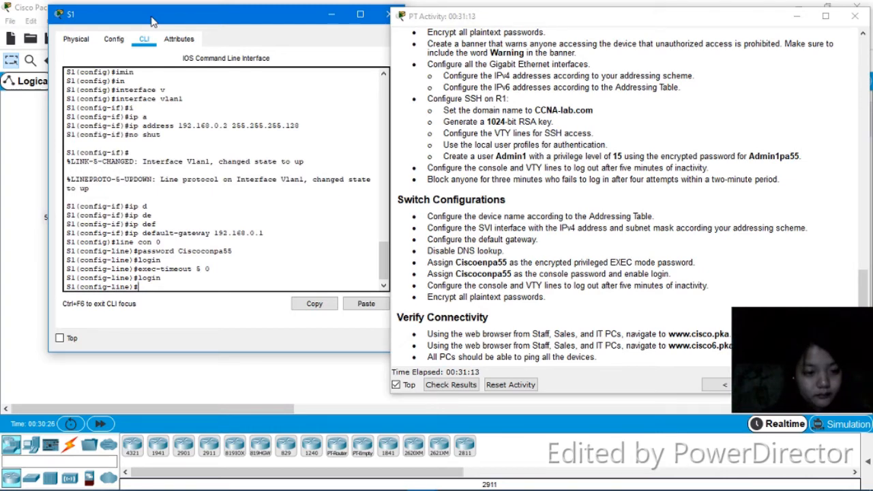
Enter VTY lines 0 4, set their exec-timeout to 5 minutes 0 seconds, and enable login
{"action": "type", "text": "line vty 0"}
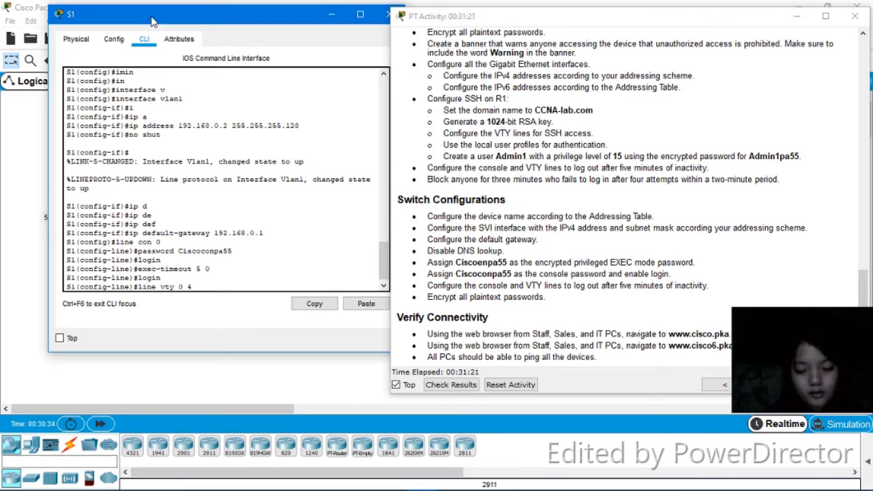
{"action": "type", "text": " 4"}
{"action": "key", "text": "Return"}
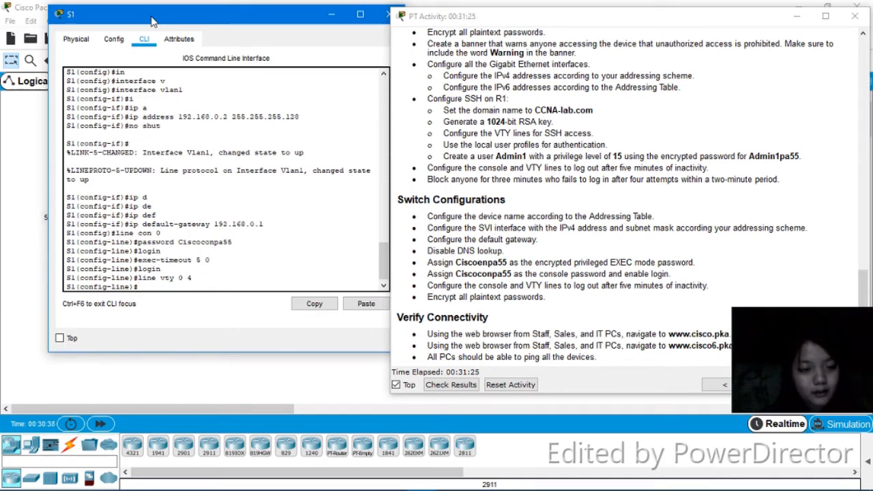
{"action": "type", "text": "exec-timeout 5 0"}
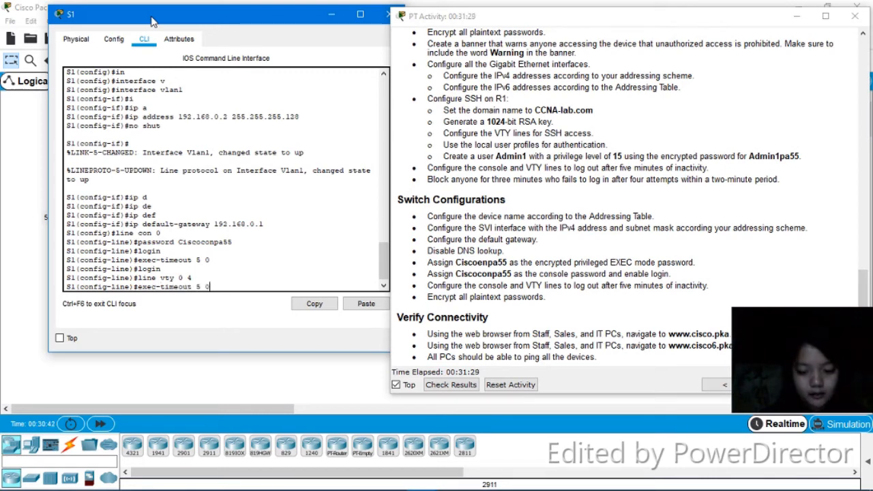
{"action": "key", "text": "Return"}
{"action": "type", "text": "login"}
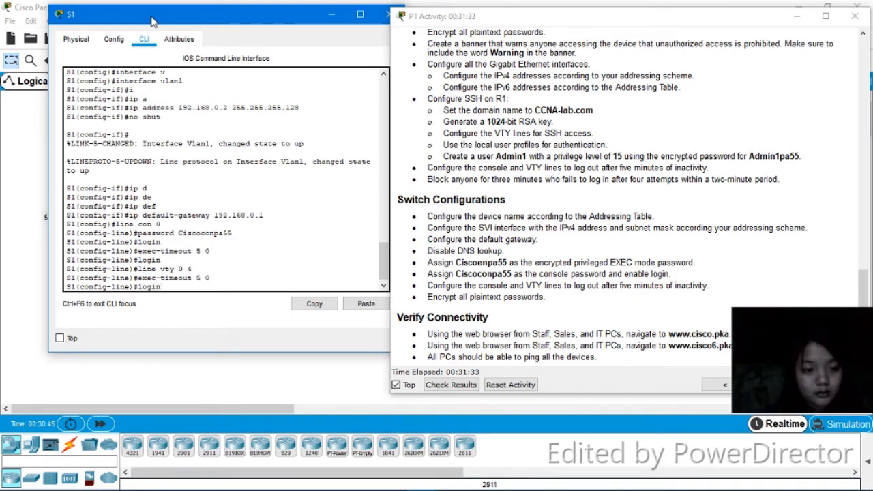
{"action": "key", "text": "Return"}
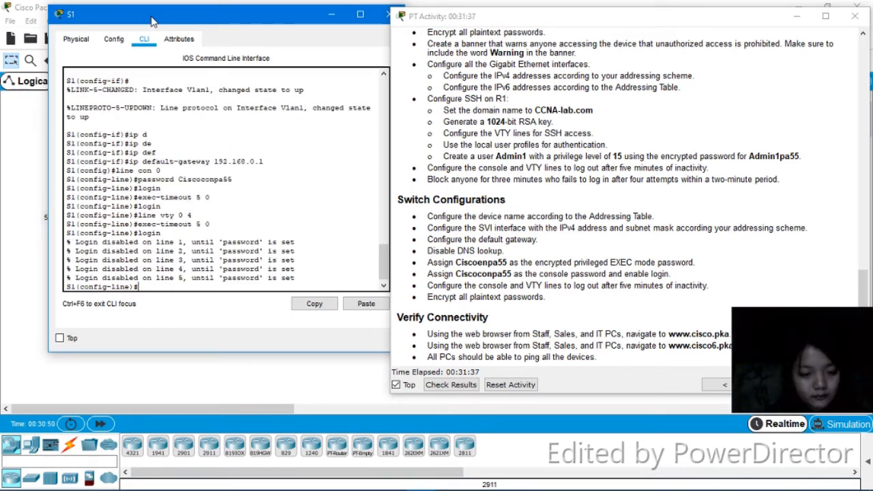
Enter VTY lines 5 15, set their exec-timeout to 5 minutes 0 seconds, and enable login
{"action": "type", "text": "line"}
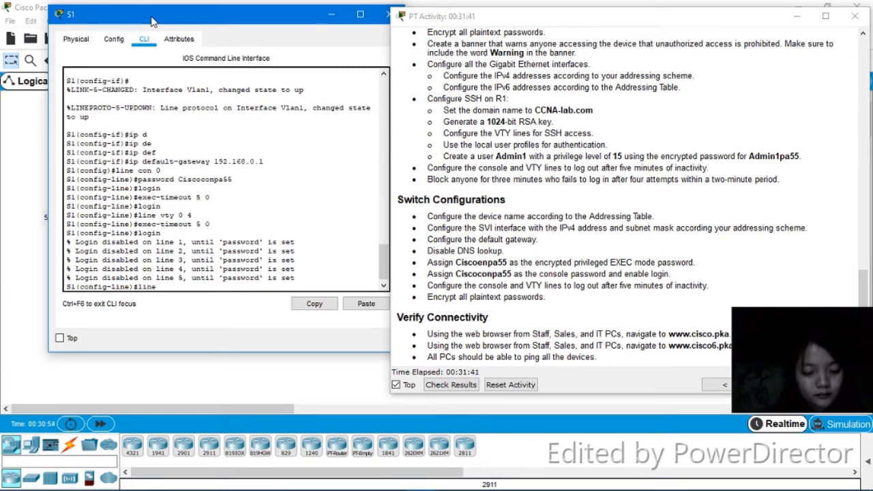
{"action": "type", "text": " vty"}
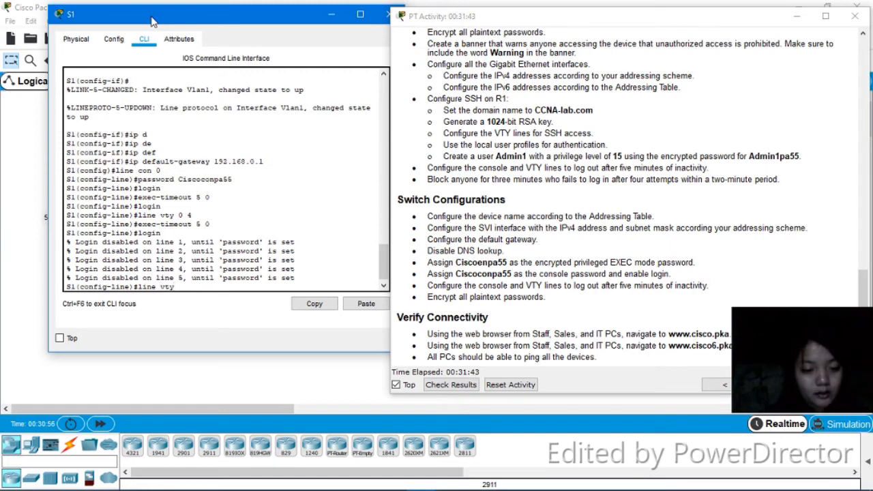
{"action": "type", "text": " 5 15"}
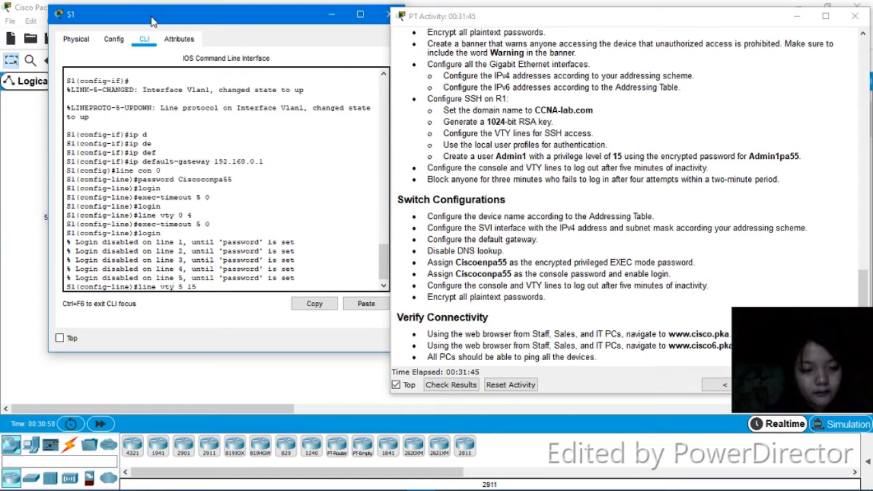
{"action": "key", "text": "Return"}
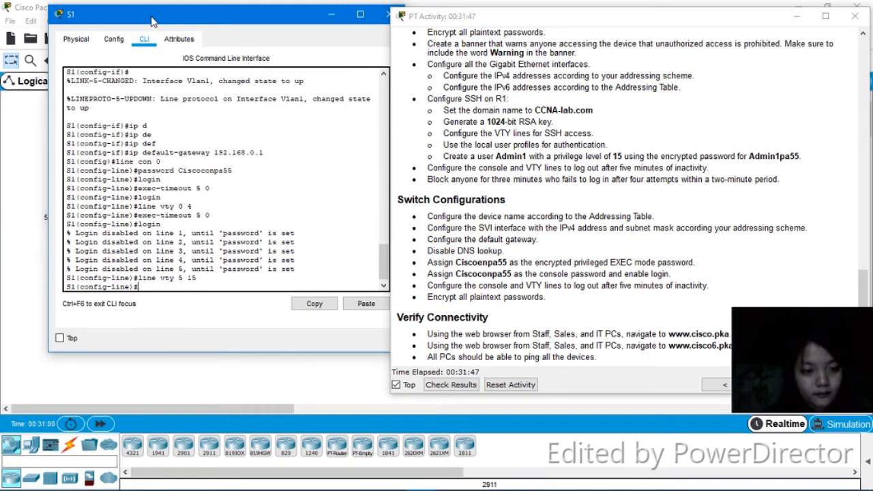
{"action": "type", "text": "exec"}
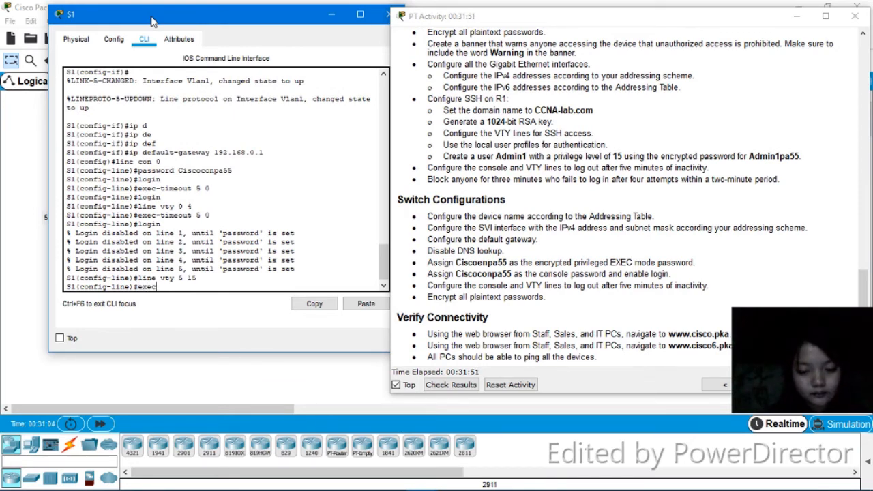
{"action": "type", "text": "-time"}
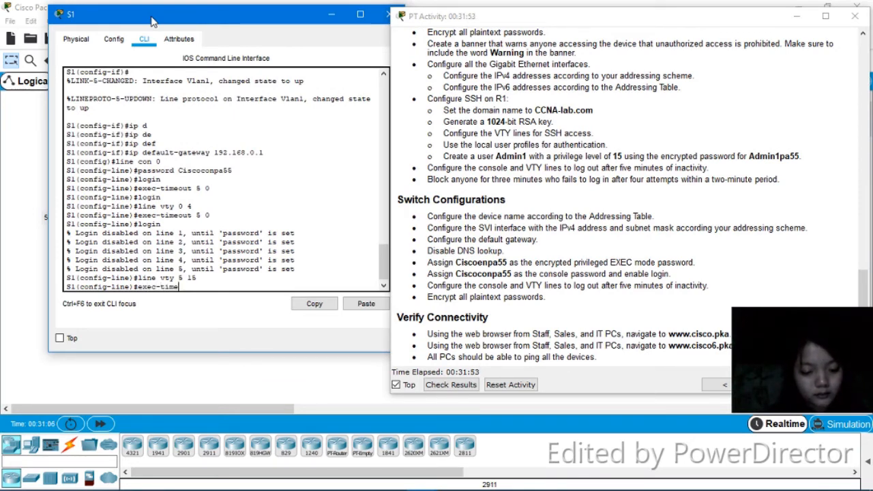
{"action": "type", "text": "out"}
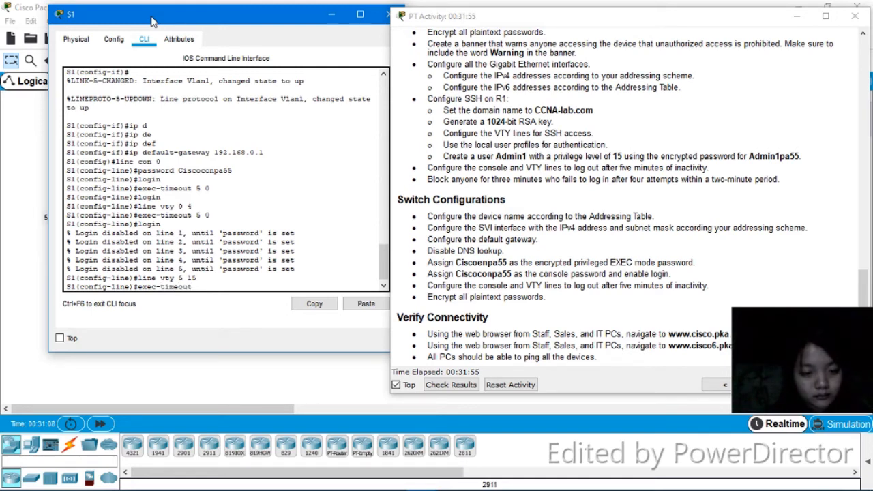
{"action": "type", "text": " 5 0"}
{"action": "key", "text": "Return"}
{"action": "type", "text": "login"}
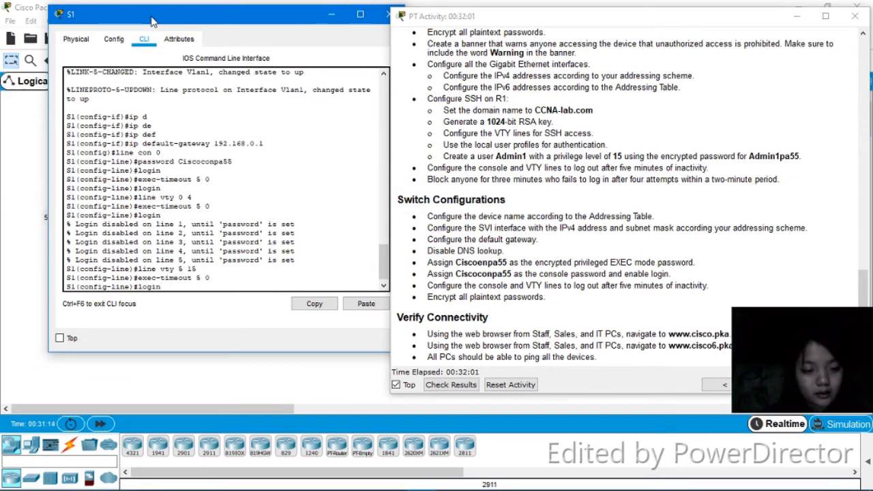
{"action": "key", "text": "Return"}
Leave configuration mode and save S1's running configuration with write
{"action": "type", "text": "end"}
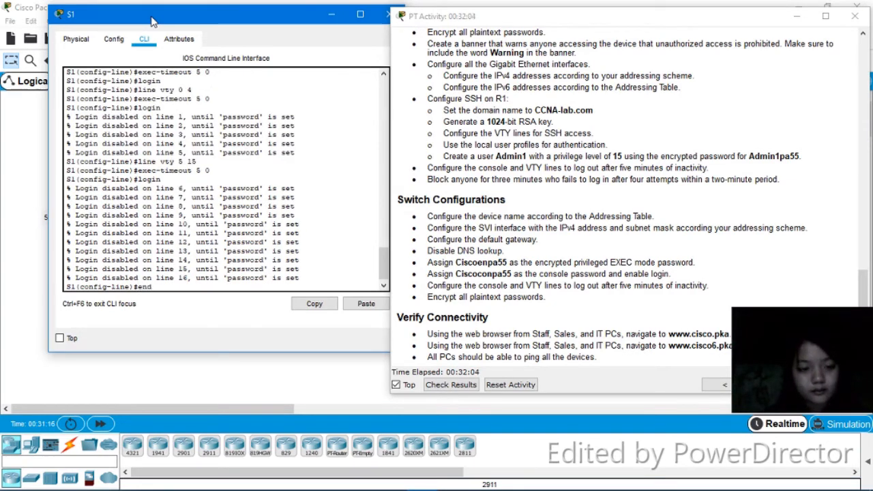
{"action": "key", "text": "Return"}
{"action": "key", "text": "Return"}
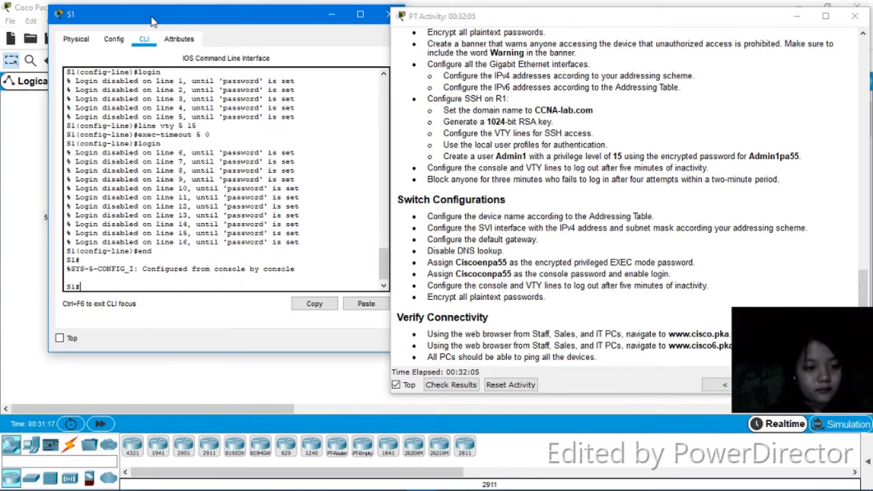
{"action": "type", "text": "wr"}
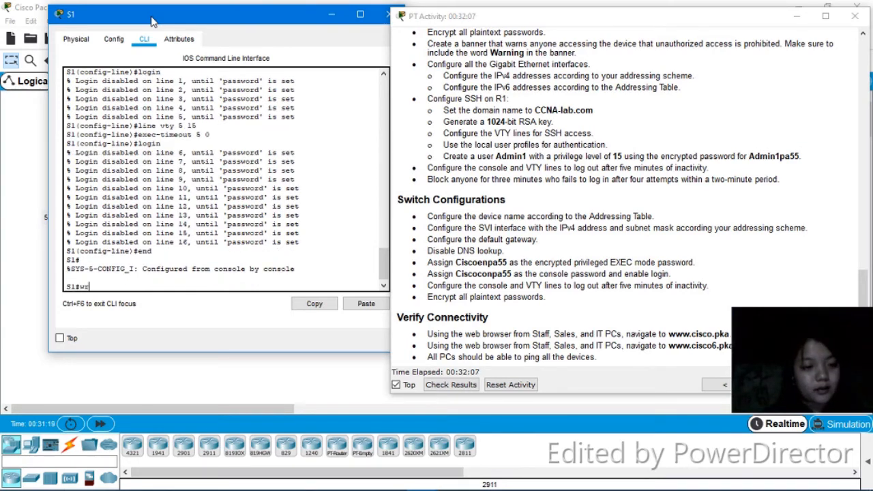
{"action": "key", "text": "Return"}
{"action": "key", "text": "Return"}
{"action": "key", "text": "Return"}
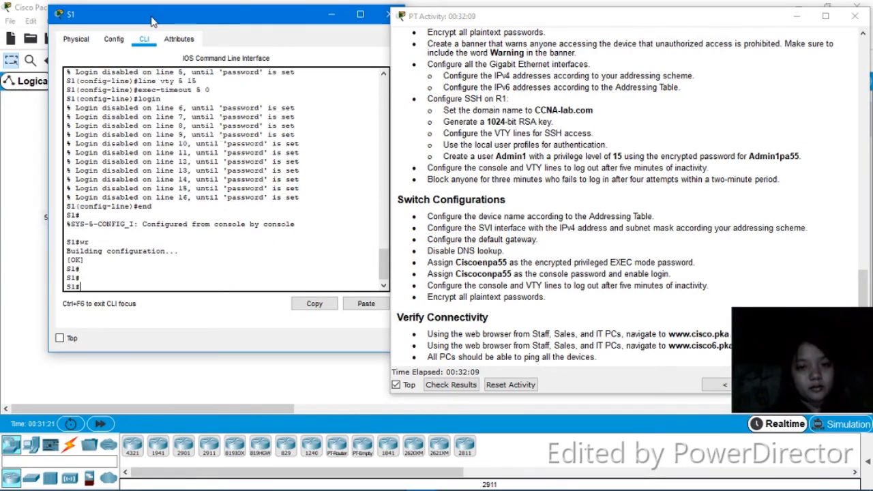
Close S1, open switch S2's command line interface, and enter privileged EXEC mode
{"action": "left_click", "coordinate": [386, 15]}
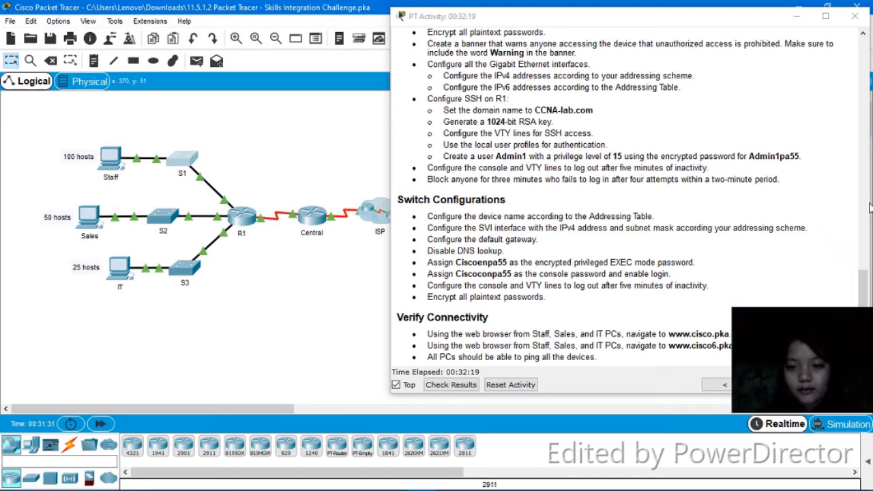
{"action": "left_click_drag", "start_coordinate": [864, 284], "coordinate": [864, 315]}
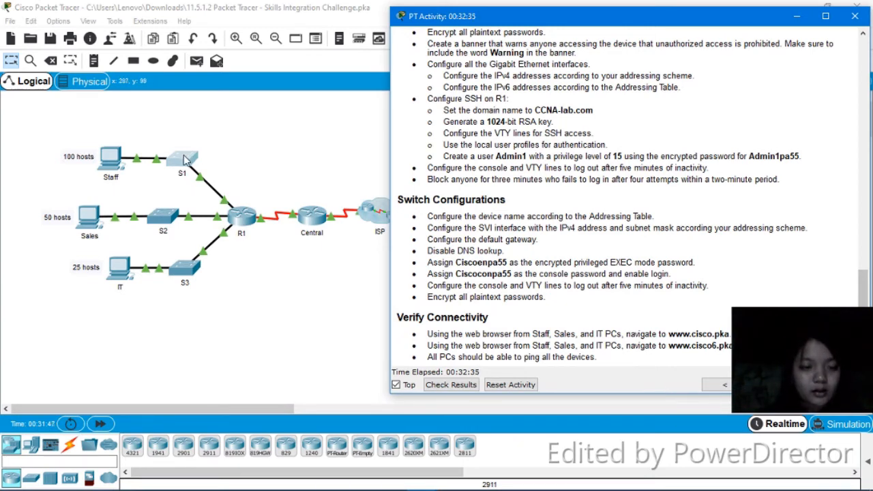
{"action": "left_click", "coordinate": [164, 220]}
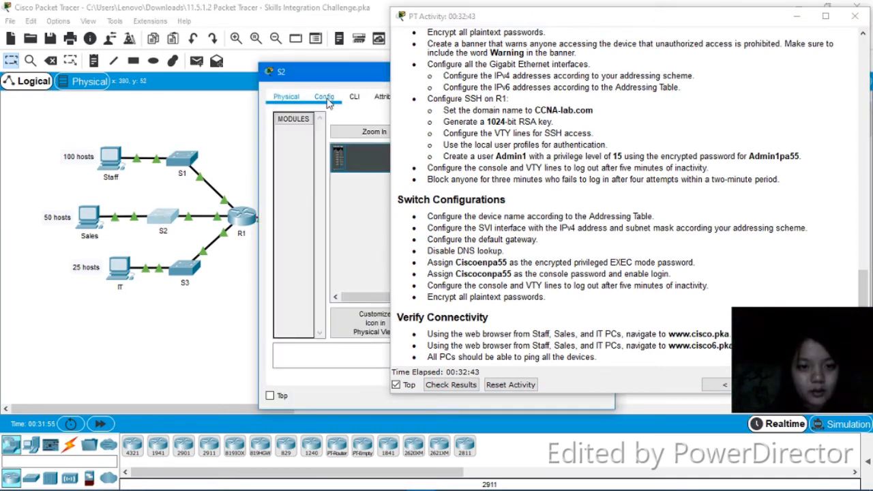
{"action": "left_click", "coordinate": [354, 96]}
{"action": "left_click_drag", "start_coordinate": [367, 71], "coordinate": [187, 40]}
{"action": "left_click", "coordinate": [227, 301]}
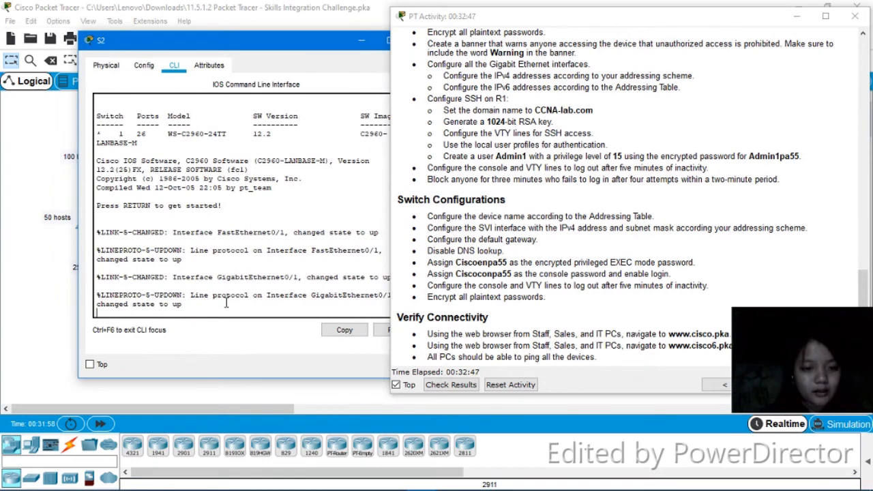
{"action": "key", "text": "Return"}
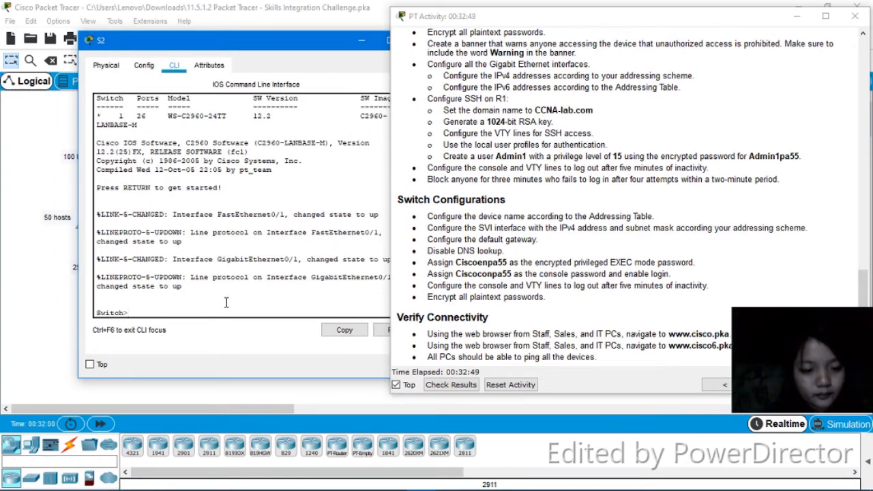
{"action": "type", "text": "en"}
{"action": "key", "text": "Return"}
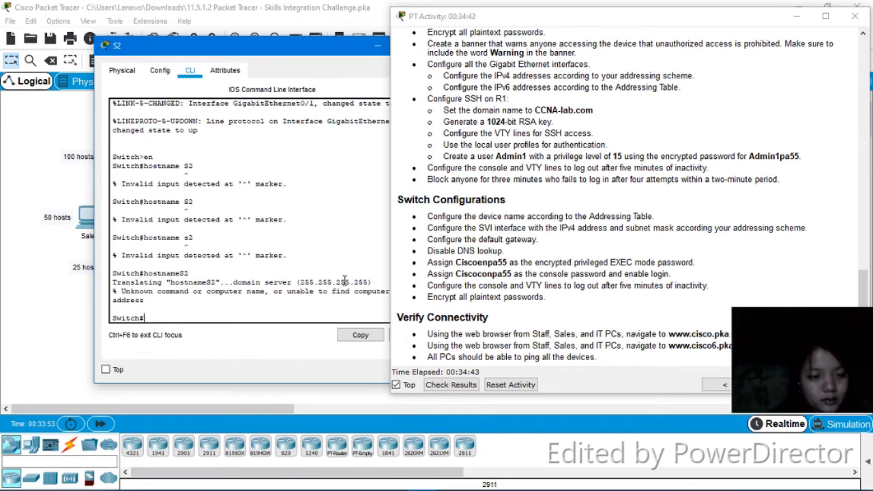
{"action": "type", "text": "e"}
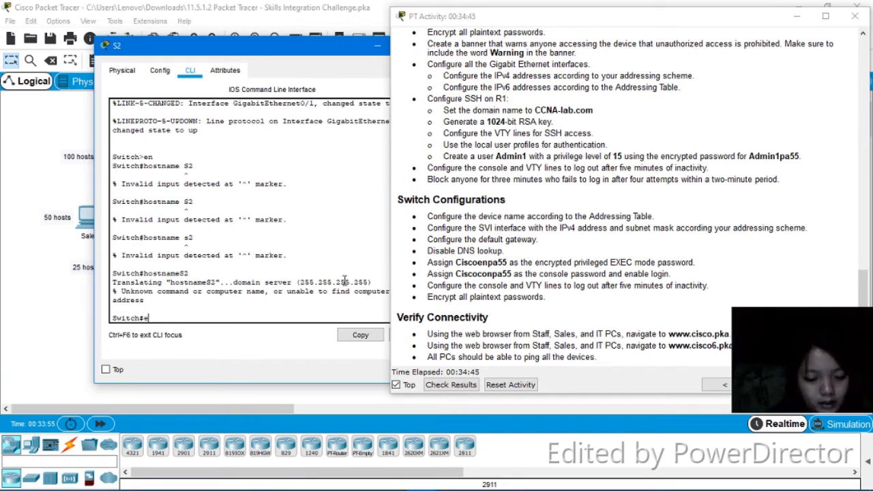
{"action": "type", "text": "nac"}
{"action": "key", "text": "BackSpace"}
{"action": "type", "text": "ble"}
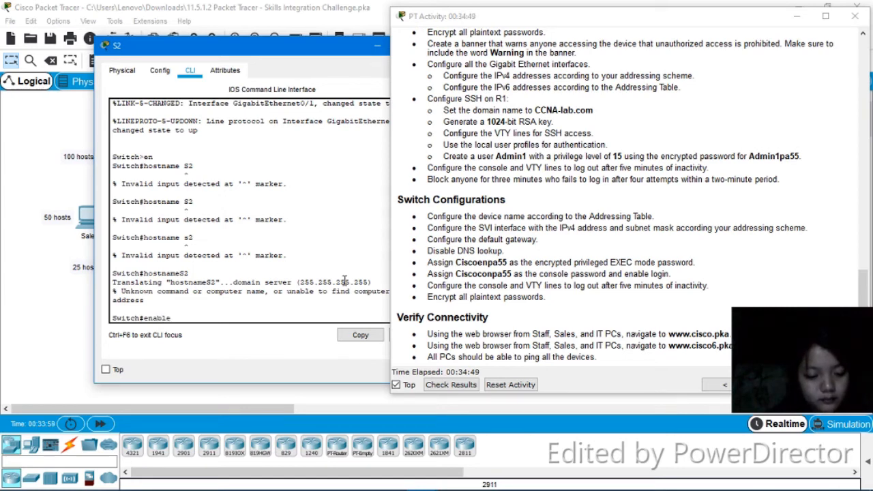
{"action": "type", "text": " secret"}
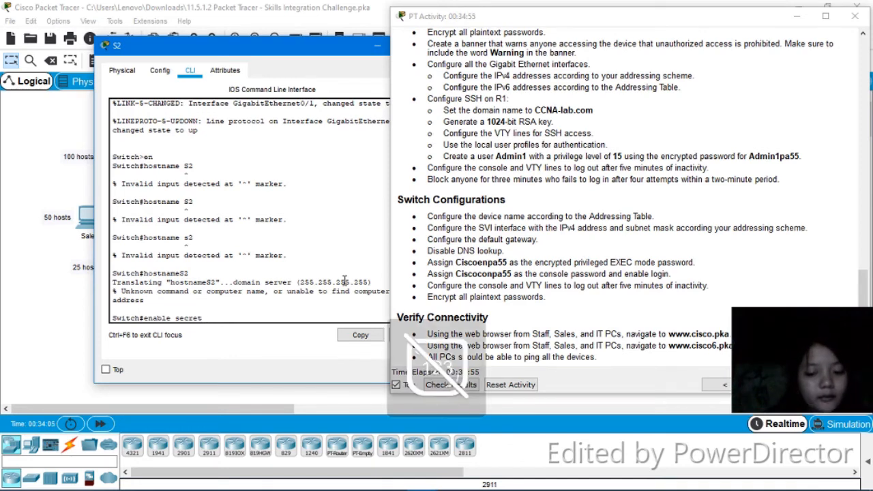
{"action": "key", "text": "BackSpace"}
{"action": "key", "text": "BackSpace"}
{"action": "key", "text": "BackSpace"}
{"action": "key", "text": "BackSpace"}
{"action": "key", "text": "BackSpace"}
{"action": "key", "text": "BackSpace"}
{"action": "key", "text": "BackSpace"}
{"action": "key", "text": "BackSpace"}
{"action": "key", "text": "BackSpace"}
{"action": "key", "text": "BackSpace"}
{"action": "key", "text": "BackSpace"}
{"action": "key", "text": "BackSpace"}
{"action": "key", "text": "BackSpace"}
Try to enable service password-encryption from S2's privileged EXEC prompt
{"action": "type", "text": "s"}
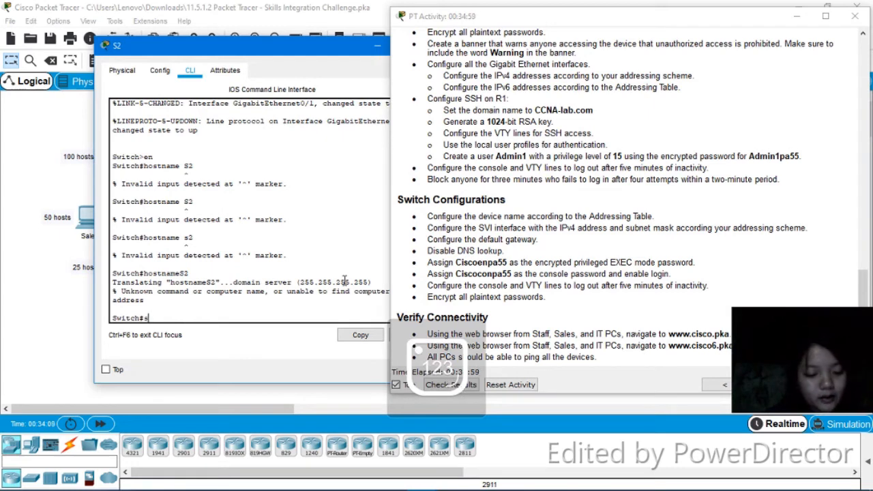
{"action": "type", "text": "er"}
{"action": "key", "text": "Tab"}
{"action": "type", "text": "v"}
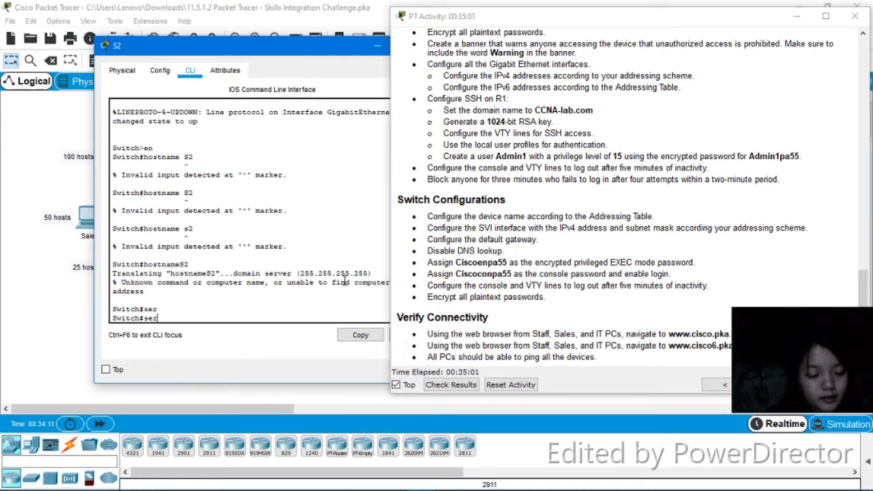
{"action": "key", "text": "Tab"}
{"action": "type", "text": "ic"}
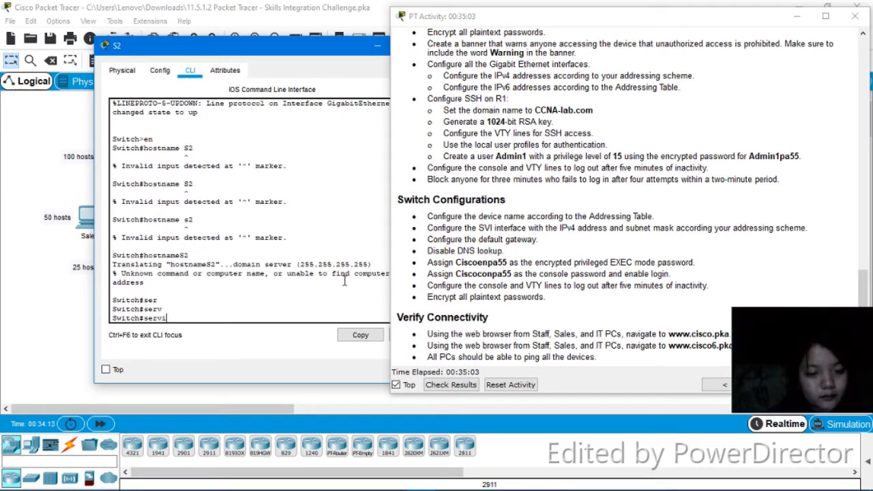
{"action": "key", "text": "Tab"}
{"action": "type", "text": "e password-en"}
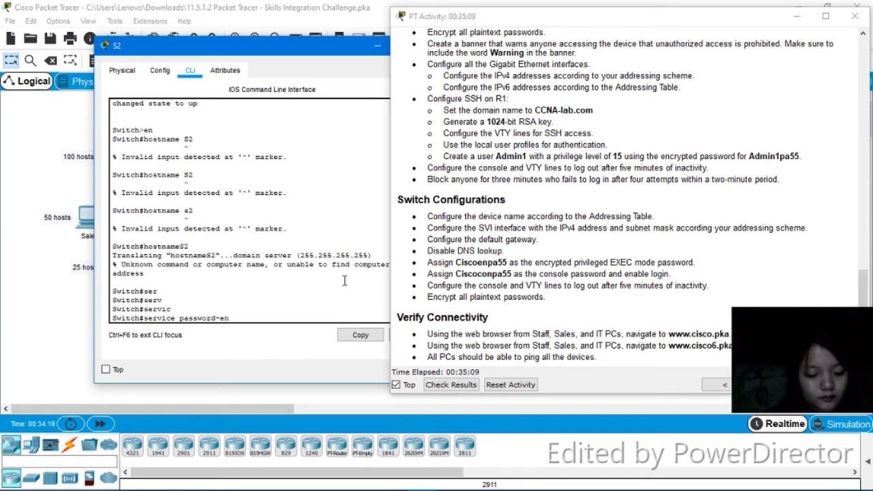
{"action": "type", "text": "cryption"}
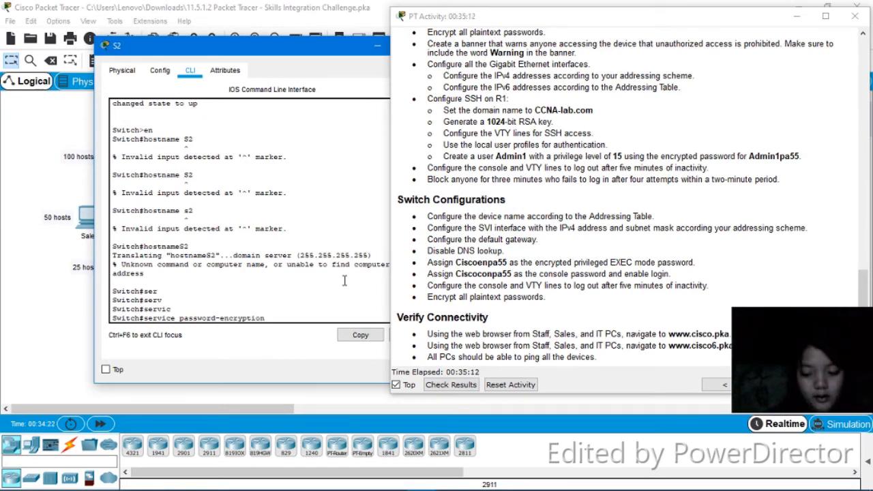
{"action": "key", "text": "Return"}
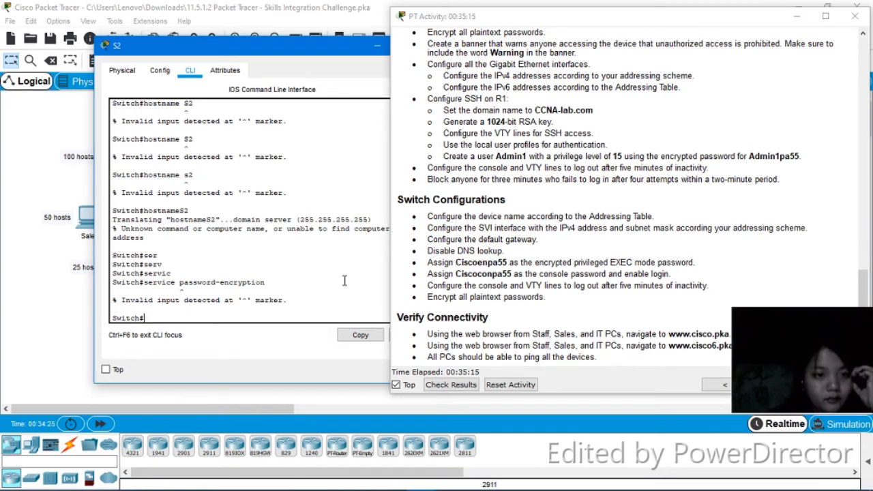
Enter global configuration mode on S2 and set the switch hostname to S2
{"action": "type", "text": "config t"}
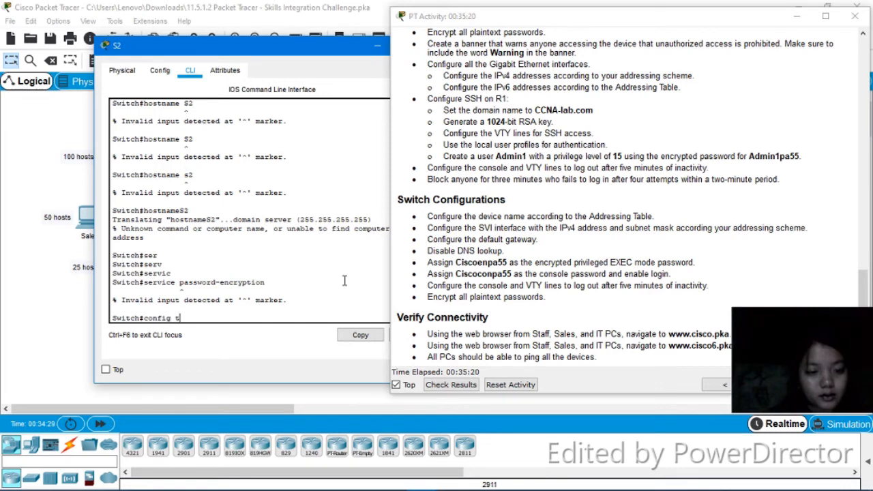
{"action": "key", "text": "Return"}
{"action": "key", "text": "Return"}
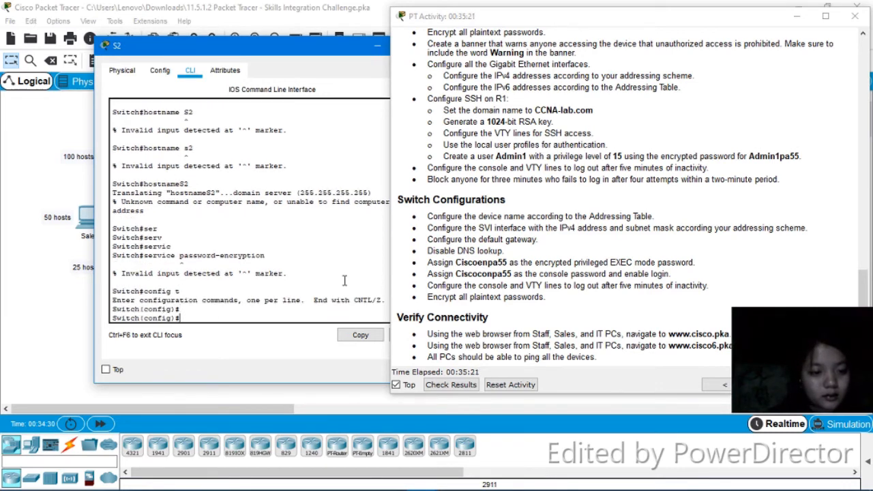
{"action": "type", "text": "hostr"}
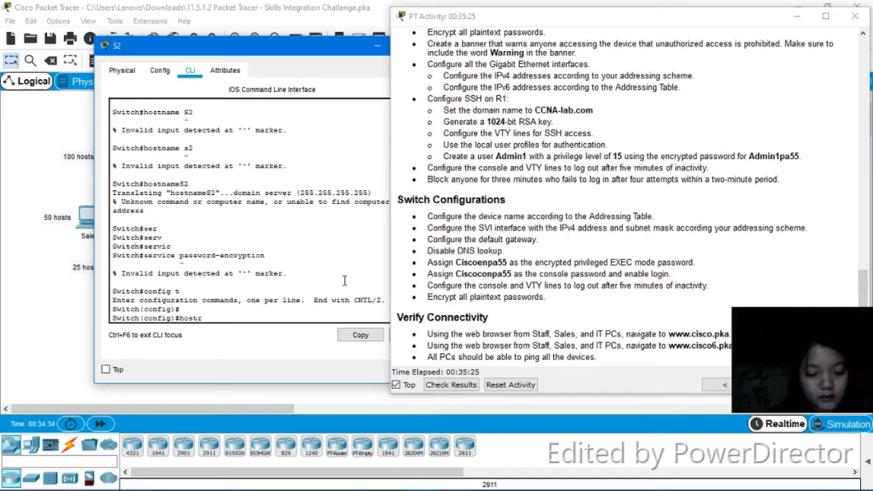
{"action": "key", "text": "BackSpace"}
{"action": "type", "text": "name"}
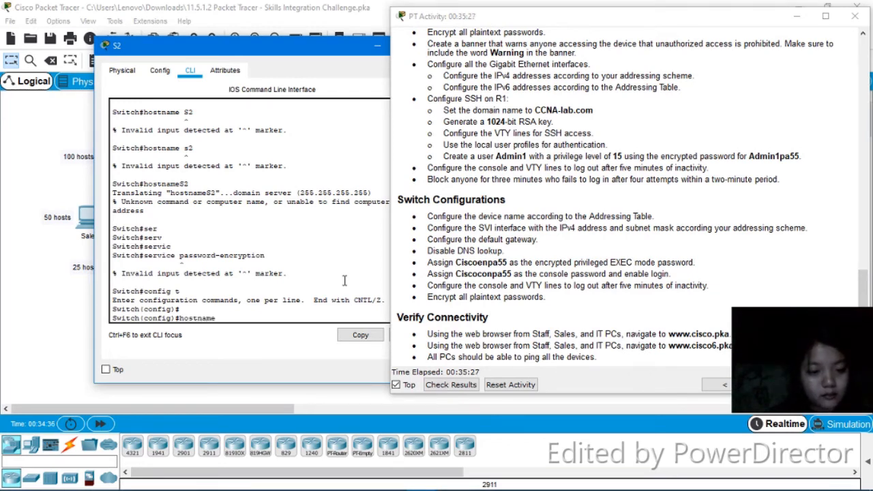
{"action": "type", "text": " S2"}
{"action": "key", "text": "Return"}
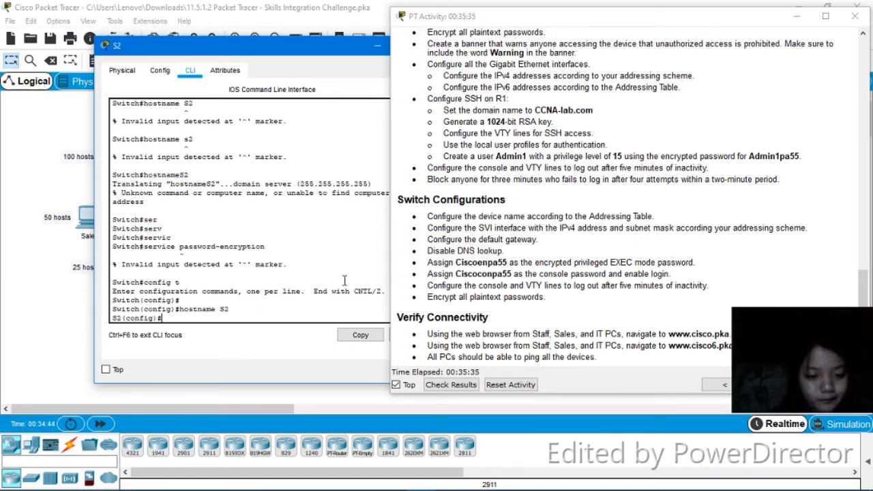
Enable service password-encryption on S2 to encrypt all plaintext passwords
{"action": "type", "text": "servi"}
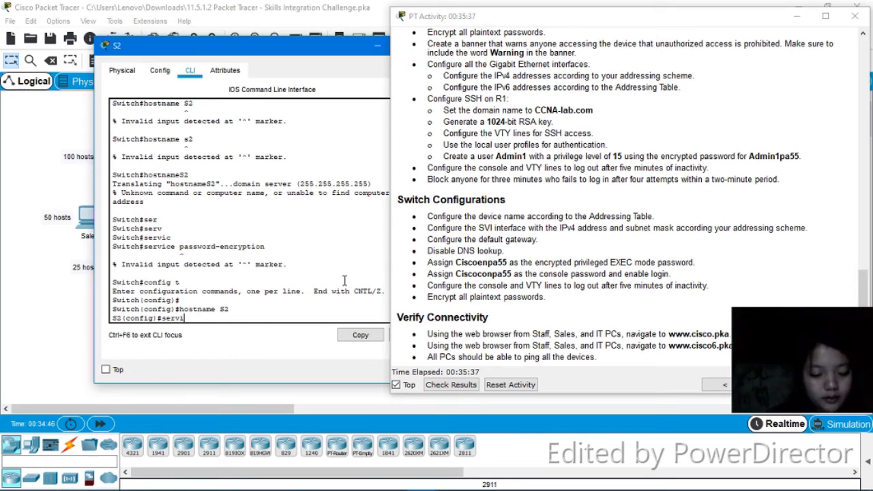
{"action": "type", "text": "ce pa"}
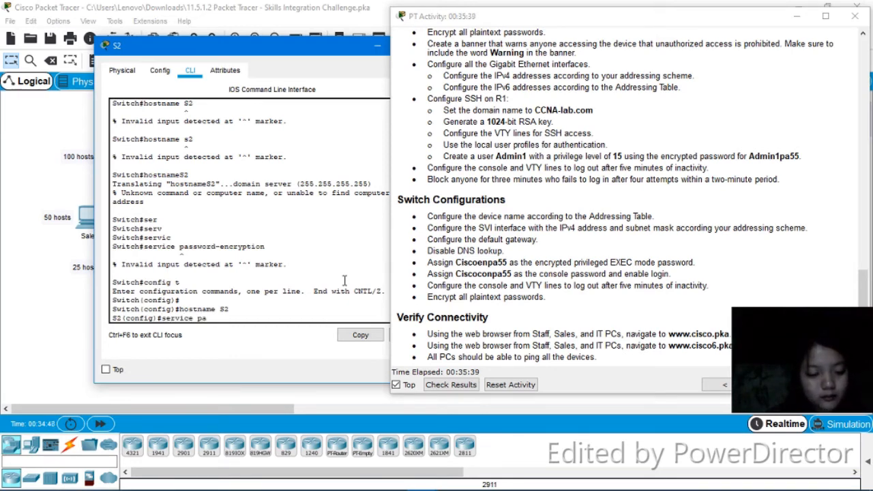
{"action": "key", "text": "Tab"}
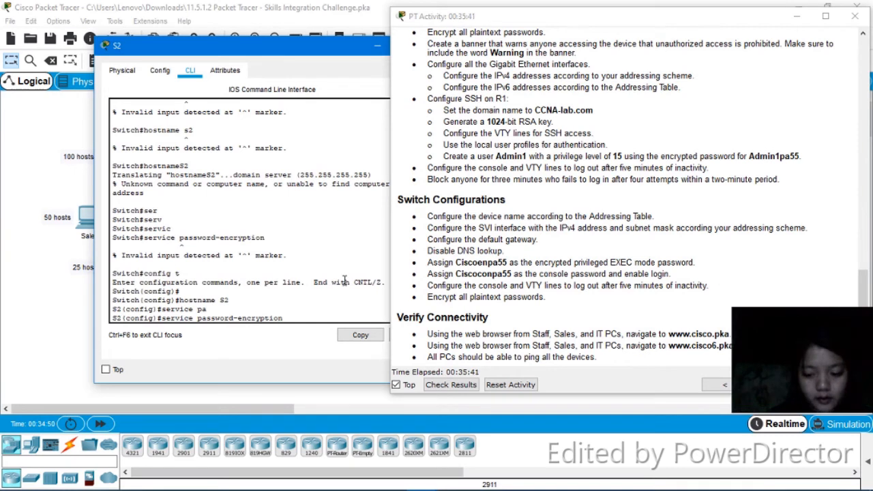
{"action": "key", "text": "Return"}
Set S2's encrypted privileged EXEC enable secret password
{"action": "type", "text": "enav"}
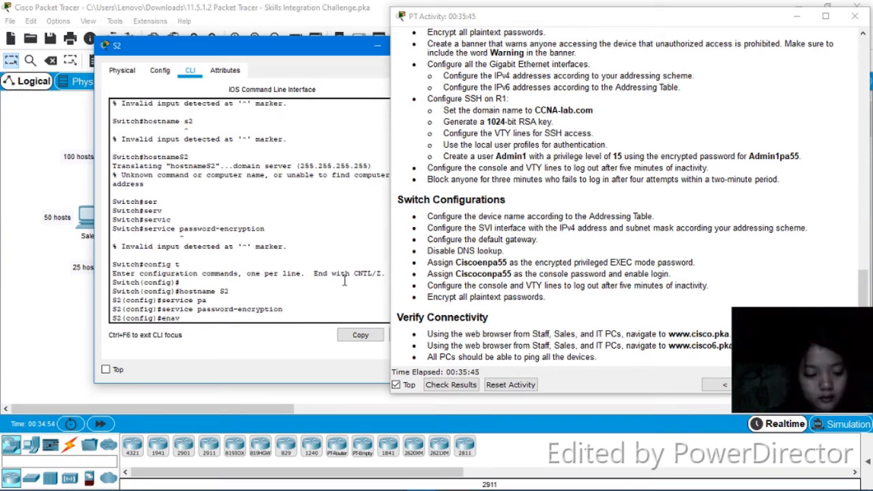
{"action": "key", "text": "BackSpace"}
{"action": "key", "text": "Tab"}
{"action": "type", "text": "s"}
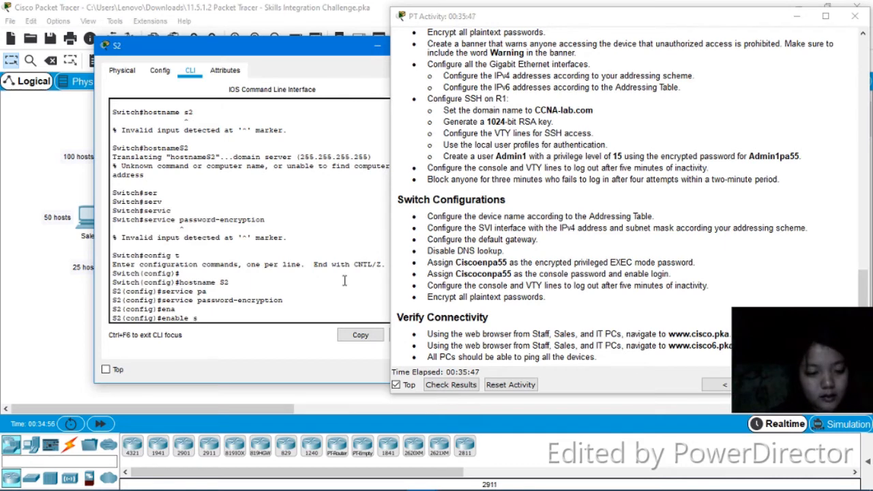
{"action": "key", "text": "Tab"}
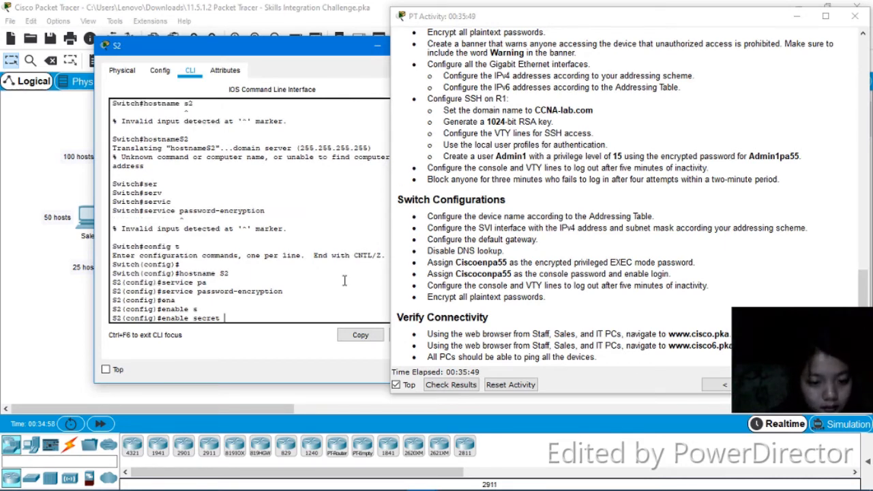
{"action": "type", "text": "Cisco"}
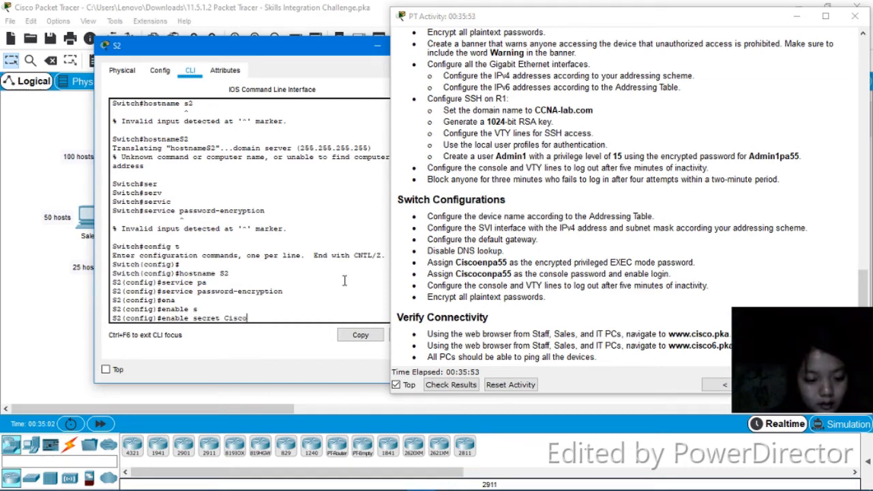
{"action": "type", "text": "en"}
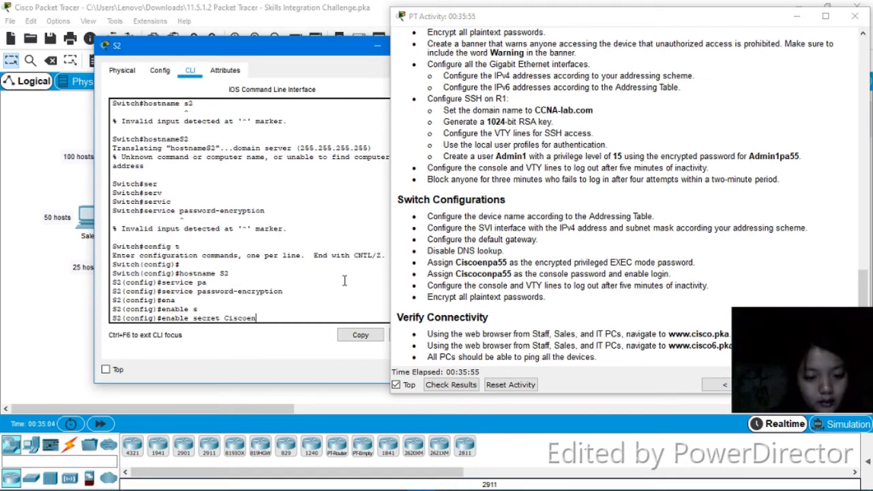
{"action": "type", "text": "pa55"}
{"action": "key", "text": "Return"}
Disable DNS lookup with no ip domain-lookup and enter the VLAN 1 interface configuration
{"action": "type", "text": "no ip"}
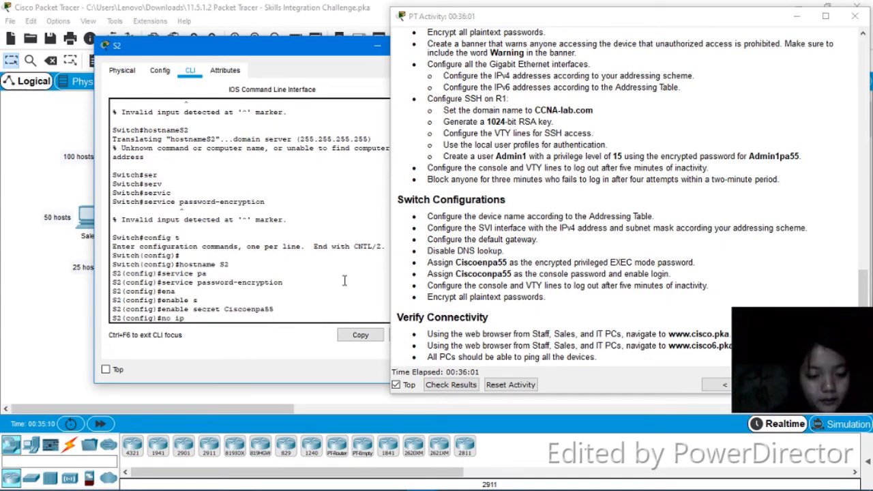
{"action": "type", "text": " domain"}
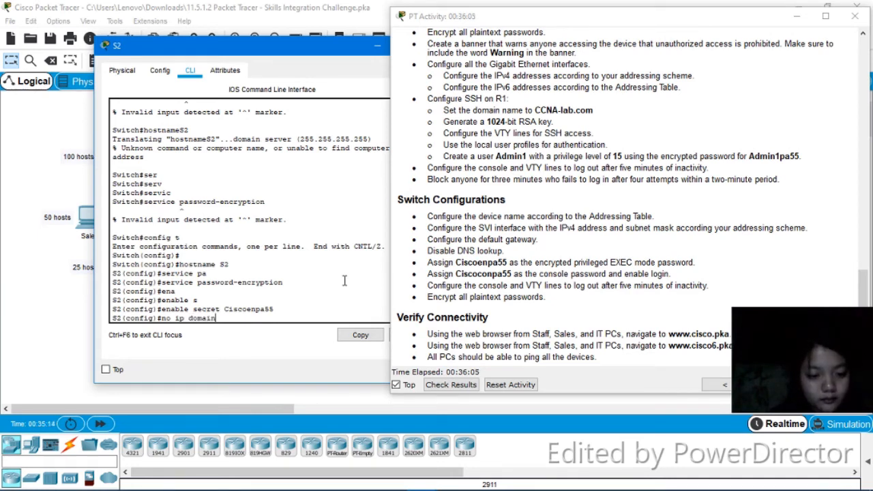
{"action": "type", "text": "-lookup"}
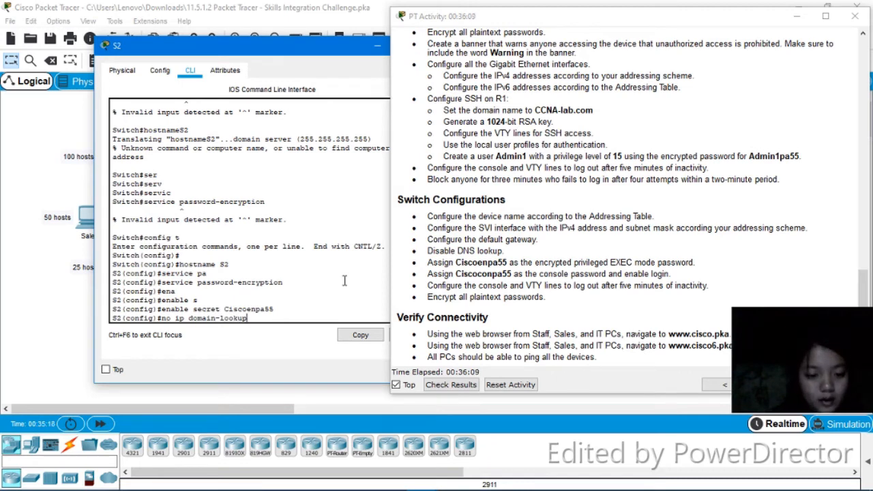
{"action": "key", "text": "Return"}
{"action": "type", "text": "int"}
{"action": "key", "text": "Tab"}
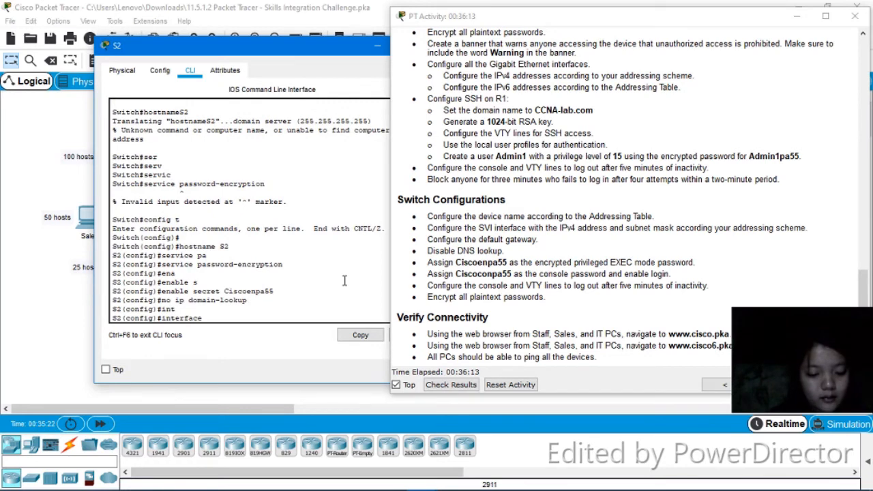
{"action": "type", "text": "v"}
{"action": "key", "text": "Tab"}
{"action": "type", "text": "1"}
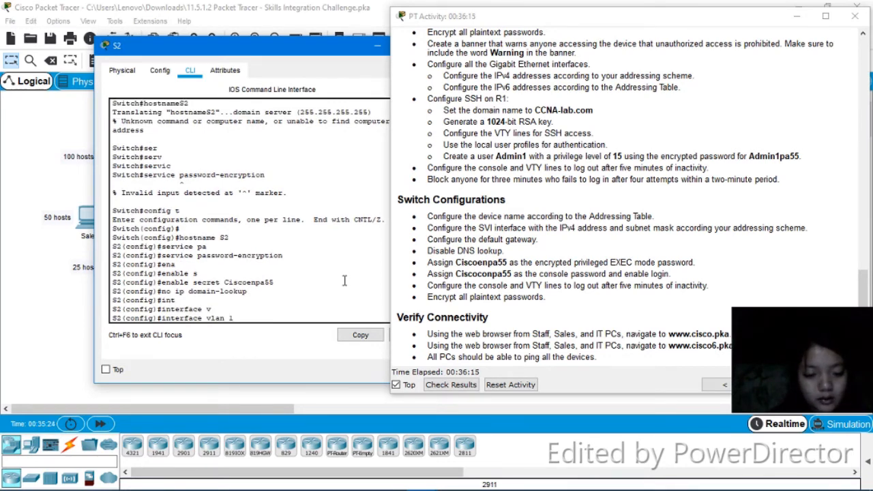
{"action": "key", "text": "Return"}
Try to assign the VLAN 1 interface the IP address 19.168.0.129
{"action": "type", "text": "ip"}
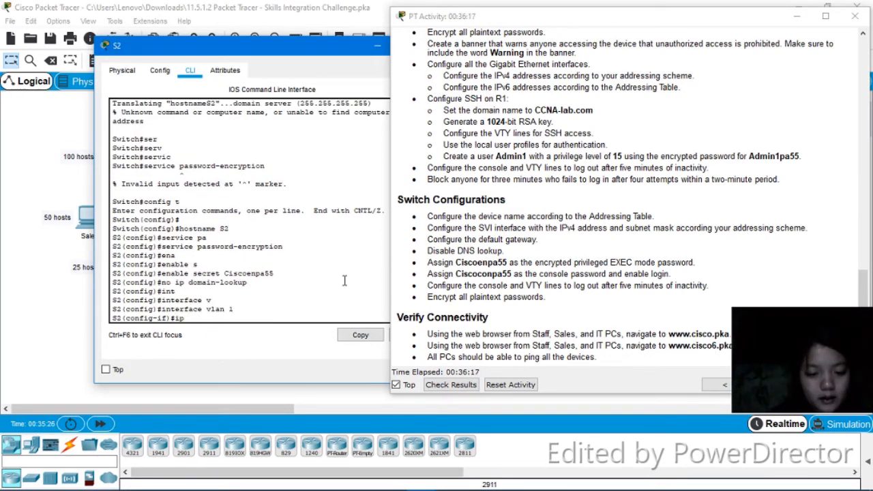
{"action": "key", "text": "Tab"}
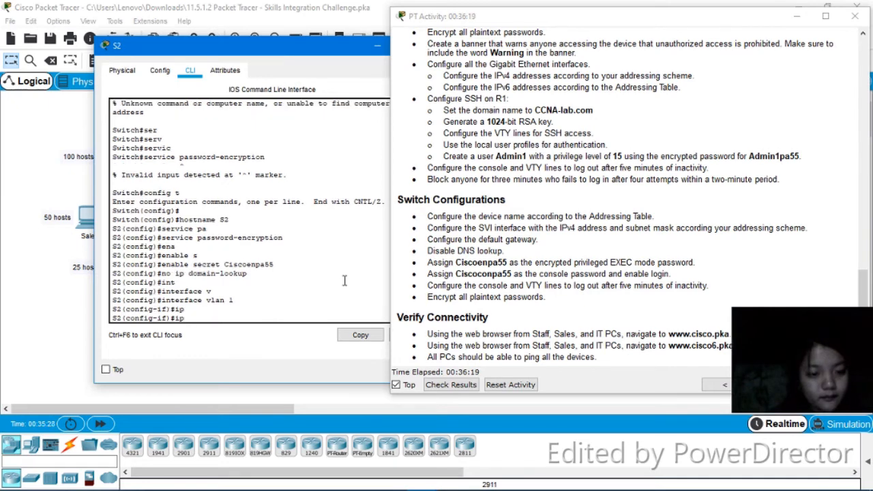
{"action": "key", "text": "Tab"}
{"action": "type", "text": "a"}
{"action": "key", "text": "Tab"}
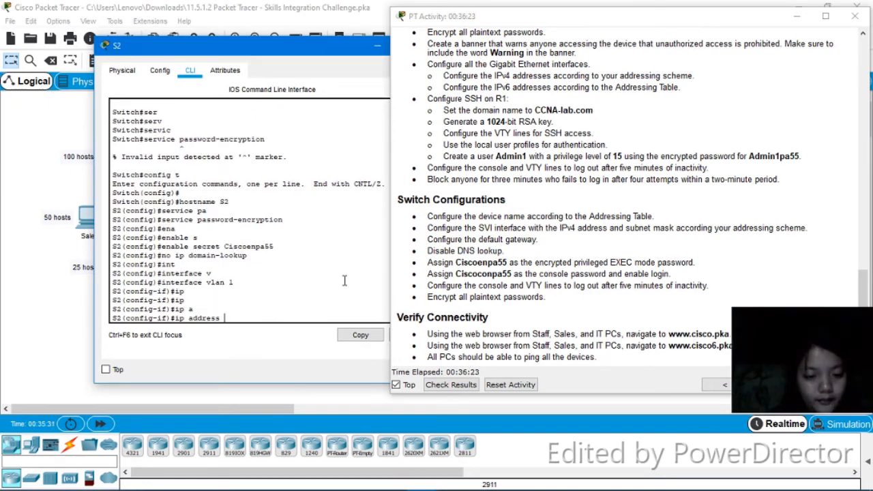
{"action": "type", "text": "19"}
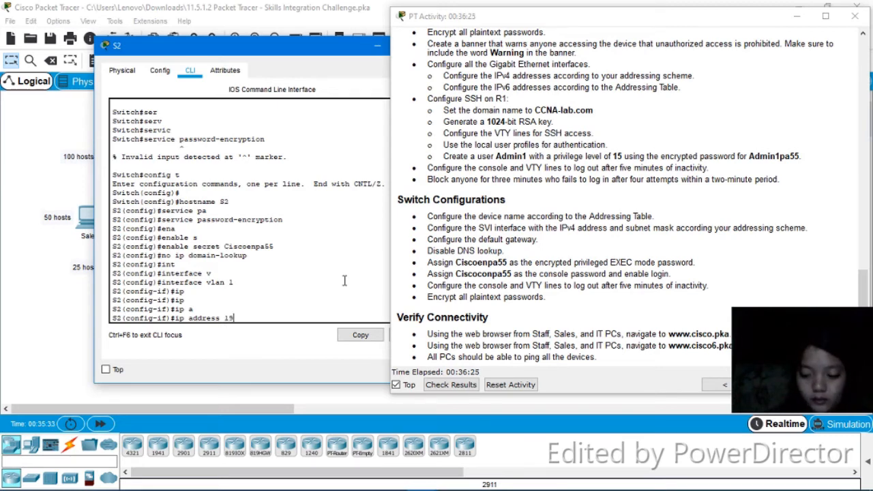
{"action": "type", "text": ".168"}
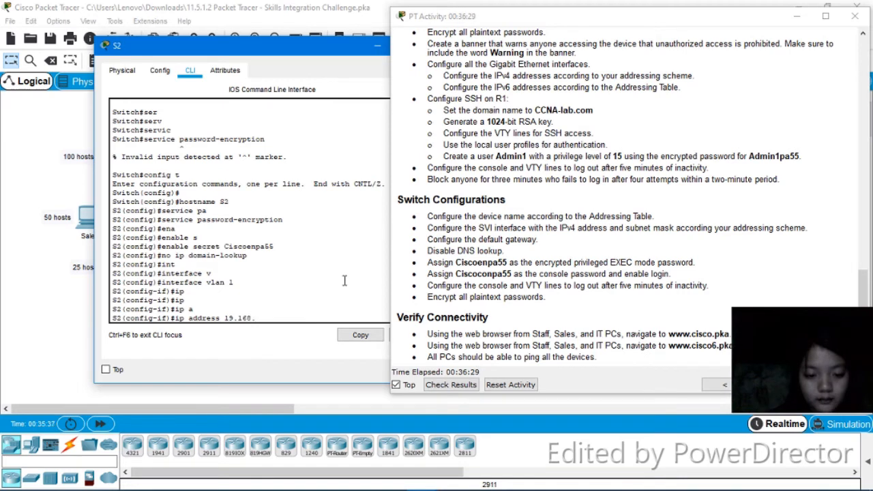
{"action": "type", "text": ".0."}
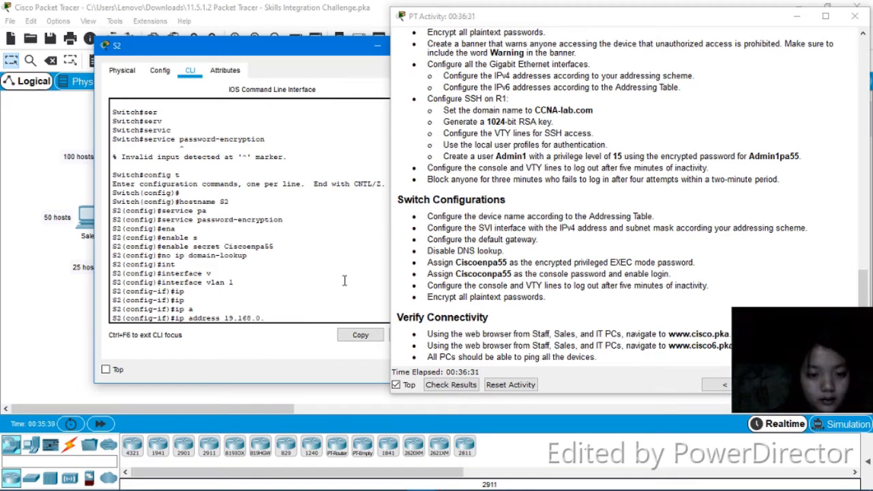
{"action": "type", "text": "129"}
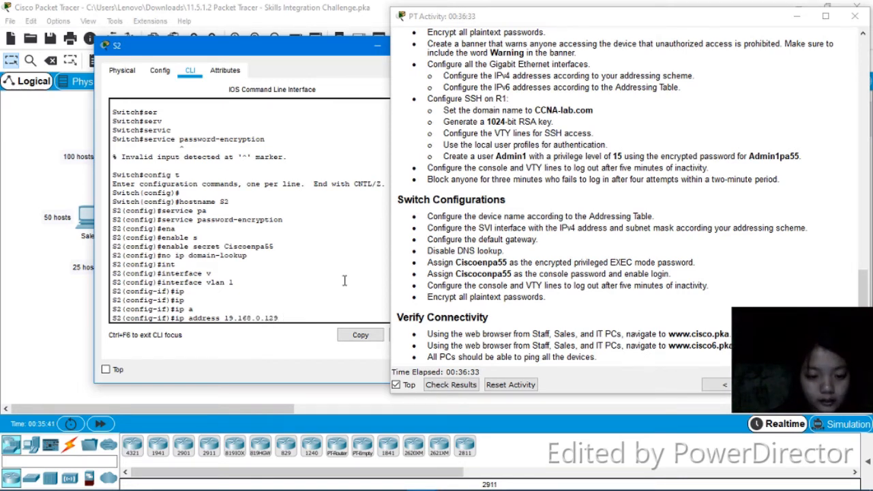
{"action": "key", "text": "Return"}
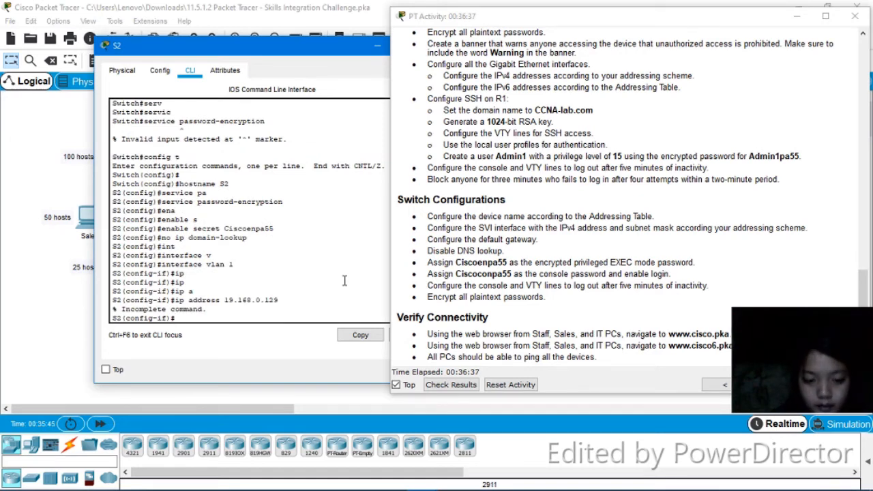
Assign the VLAN 1 interface the IP address 192.168.0.130 with mask 255.255.255.192 and bring it up with no shutdown
{"action": "key", "text": "Up"}
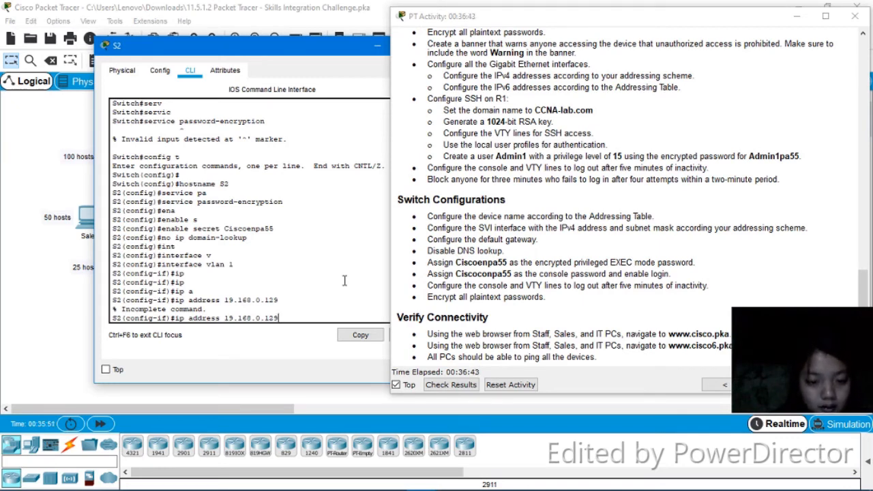
{"action": "key", "text": "BackSpace"}
{"action": "key", "text": "BackSpace"}
{"action": "key", "text": "BackSpace"}
{"action": "key", "text": "BackSpace"}
{"action": "key", "text": "BackSpace"}
{"action": "key", "text": "BackSpace"}
{"action": "key", "text": "BackSpace"}
{"action": "key", "text": "BackSpace"}
{"action": "key", "text": "BackSpace"}
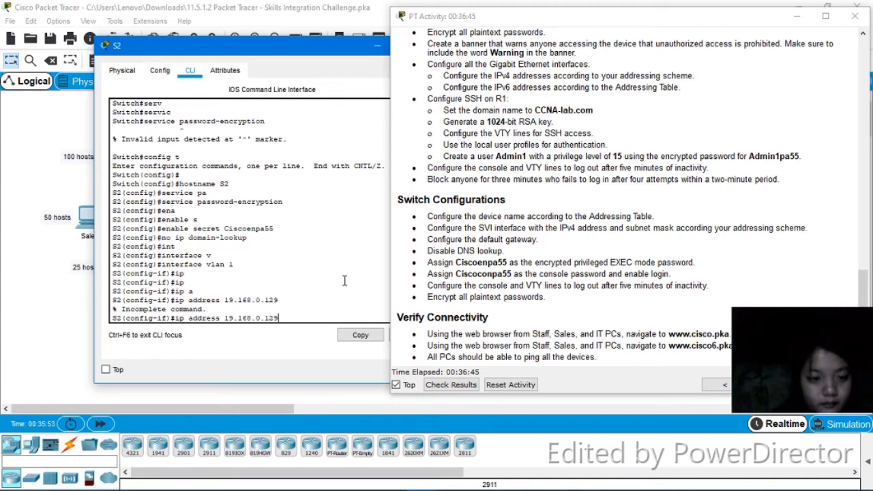
{"action": "key", "text": "BackSpace"}
{"action": "key", "text": "BackSpace"}
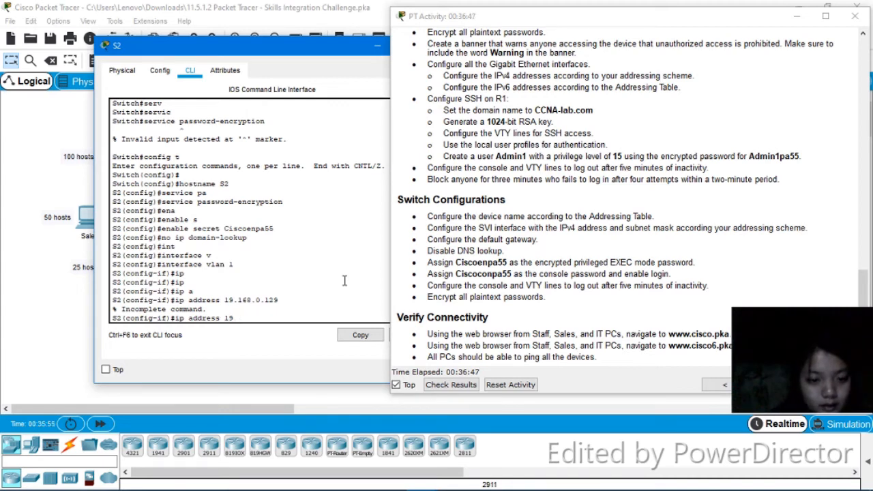
{"action": "type", "text": "2."}
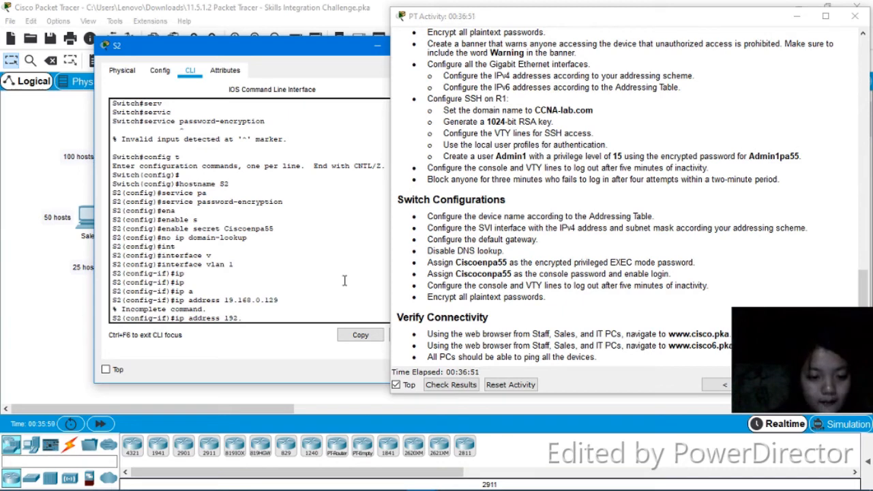
{"action": "type", "text": "168.0"}
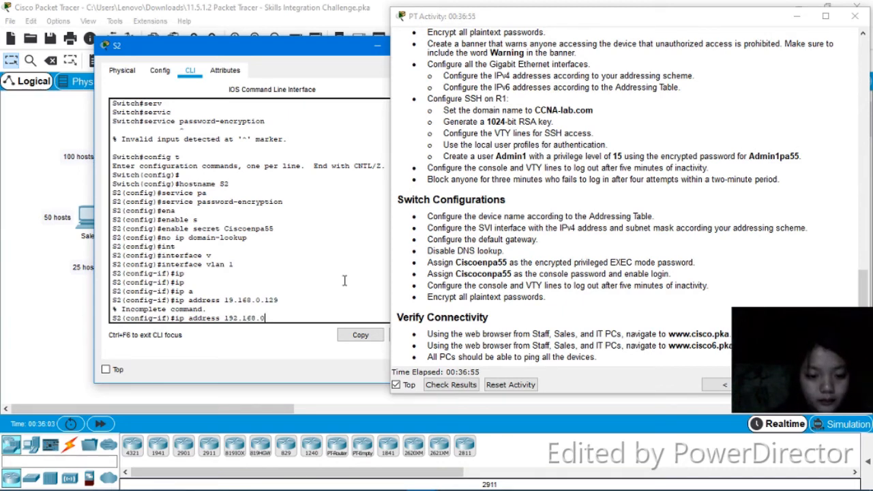
{"action": "type", "text": ".130"}
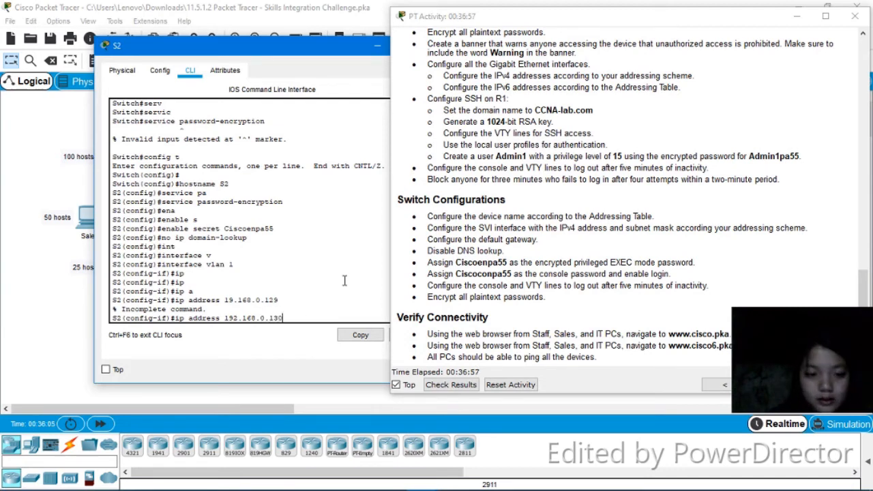
{"action": "type", "text": " 255."}
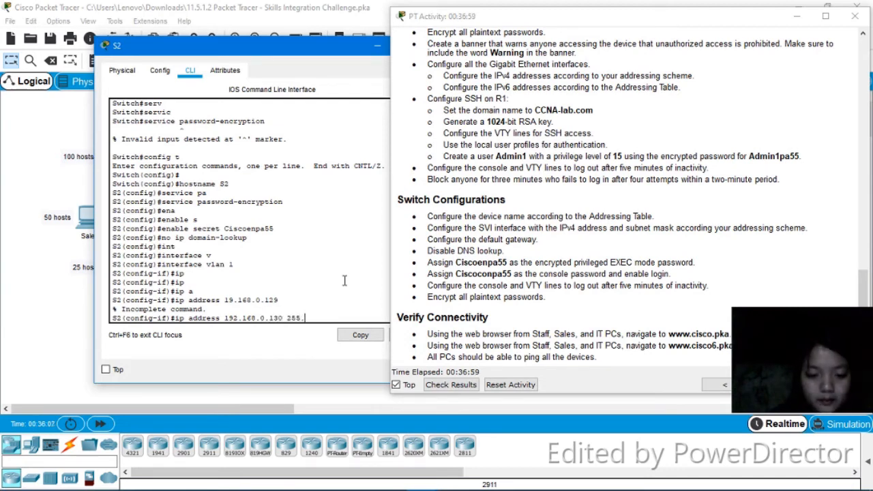
{"action": "type", "text": "255.255.255"}
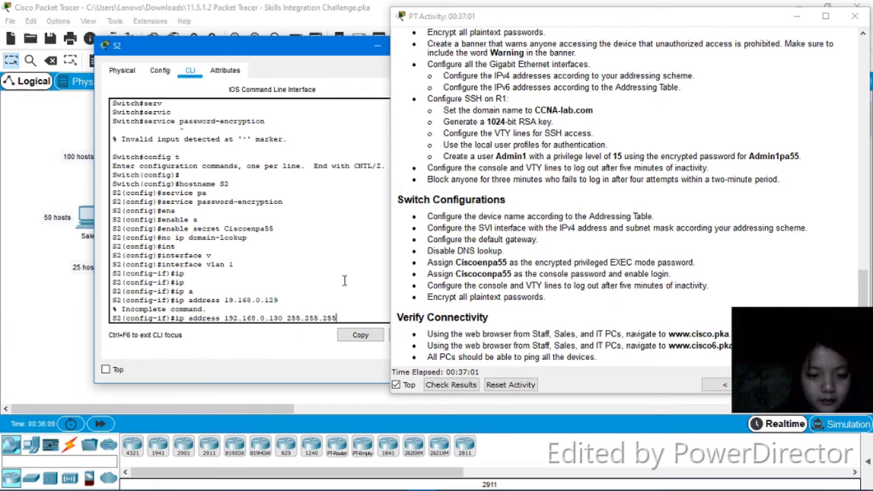
{"action": "type", "text": "192"}
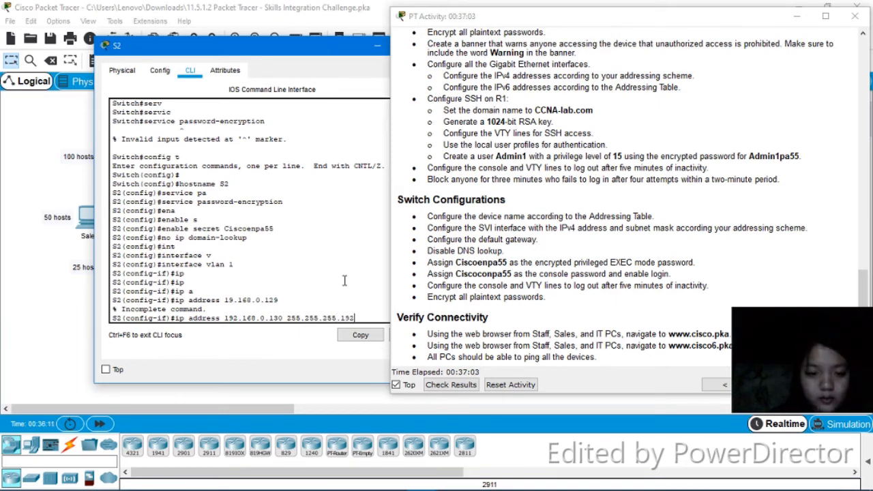
{"action": "key", "text": "Return"}
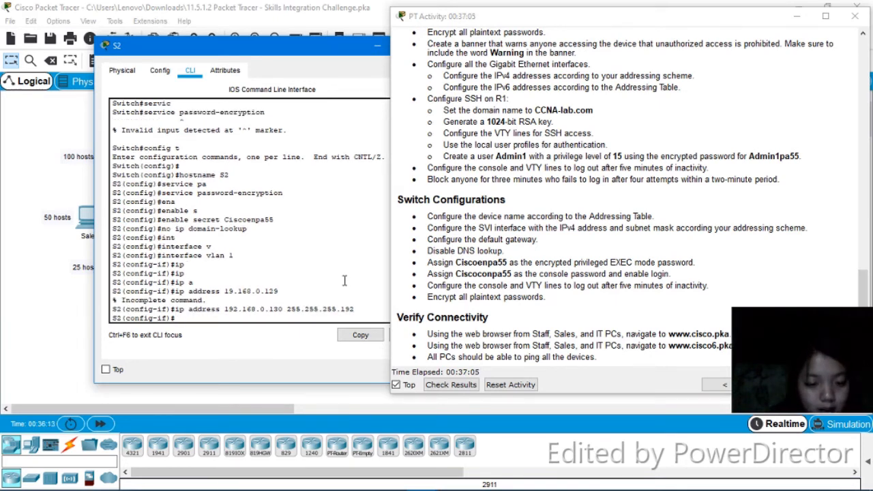
{"action": "type", "text": "no shut"}
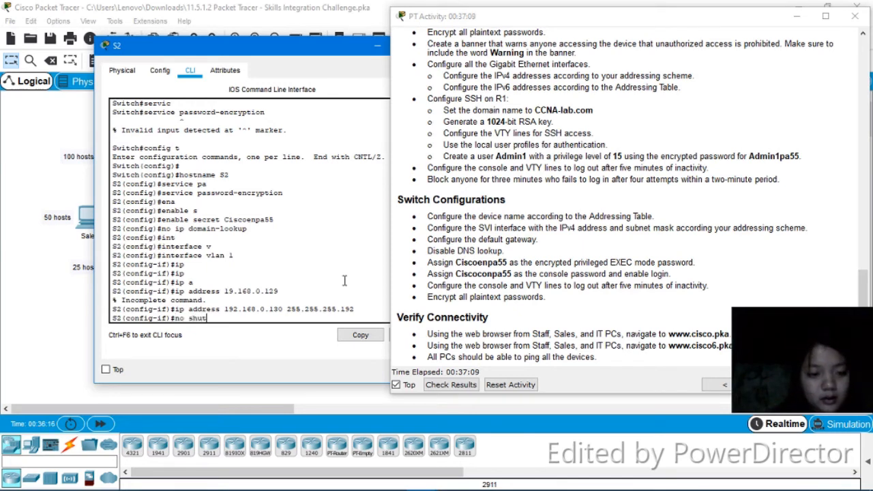
{"action": "key", "text": "Return"}
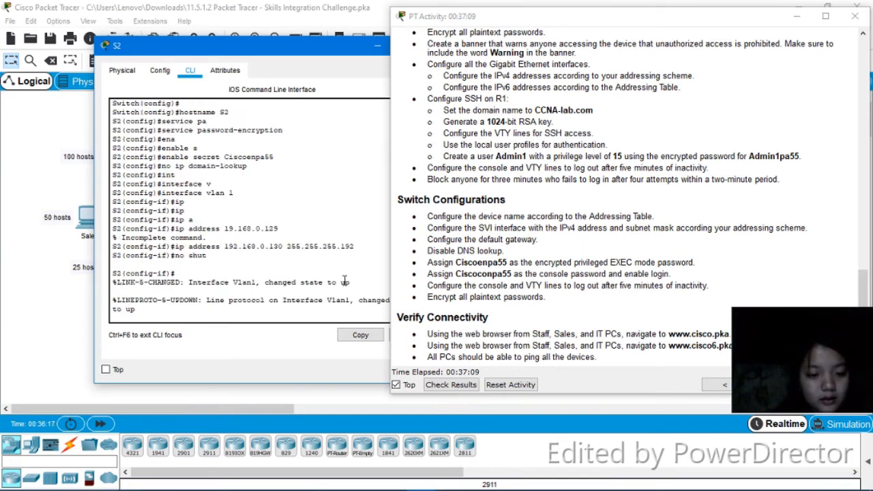
Set S2's default gateway to 192.168.0.129
{"action": "type", "text": "ip d"}
{"action": "key", "text": "Tab"}
{"action": "type", "text": "e"}
{"action": "key", "text": "Tab"}
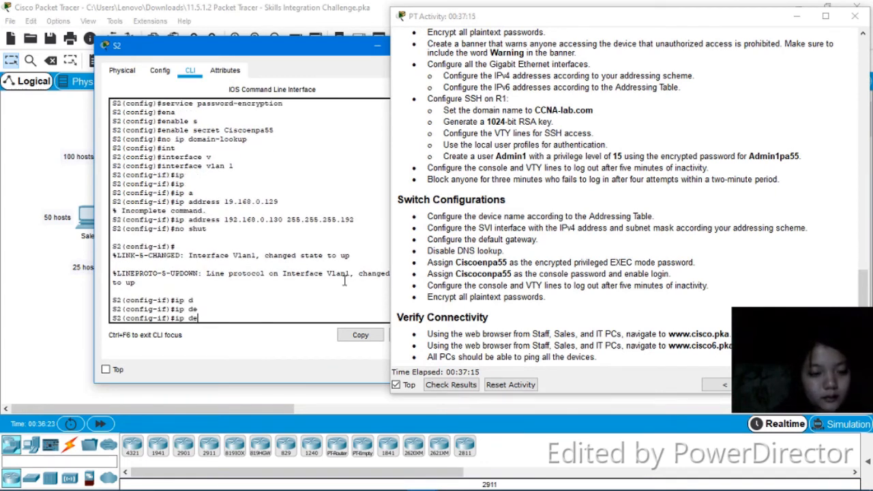
{"action": "type", "text": "fau"}
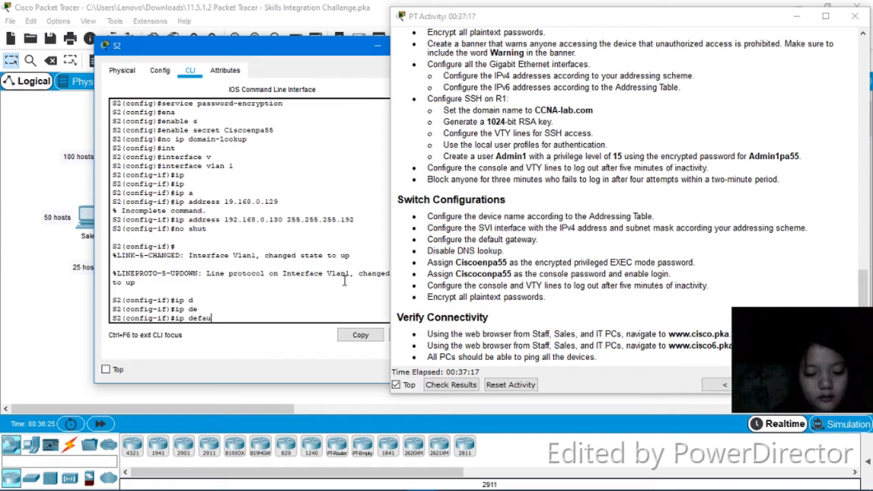
{"action": "type", "text": "lt-gateway 192.168.0.129"}
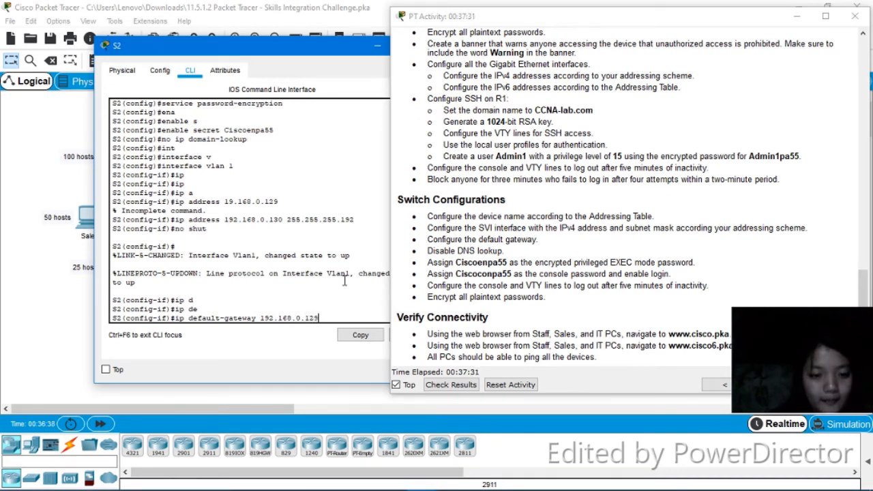
{"action": "key", "text": "Return"}
Enter console line 0, set its console password and enable login
{"action": "type", "text": "line "}
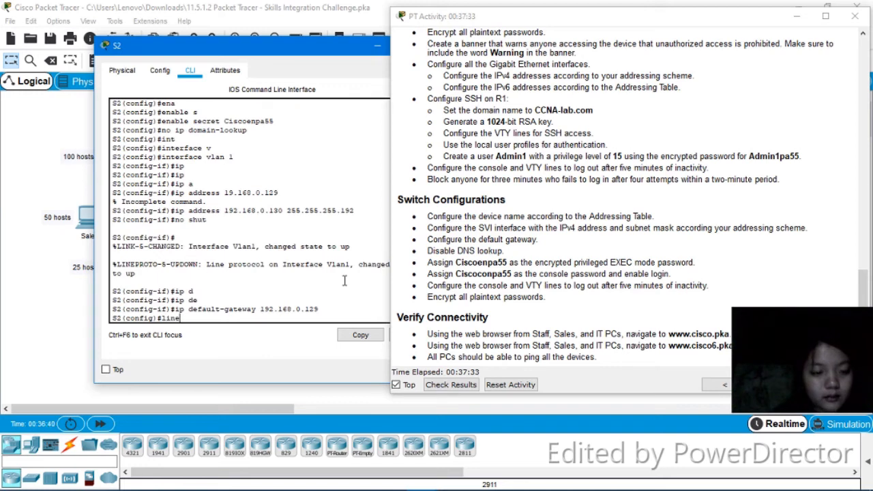
{"action": "type", "text": "con 0"}
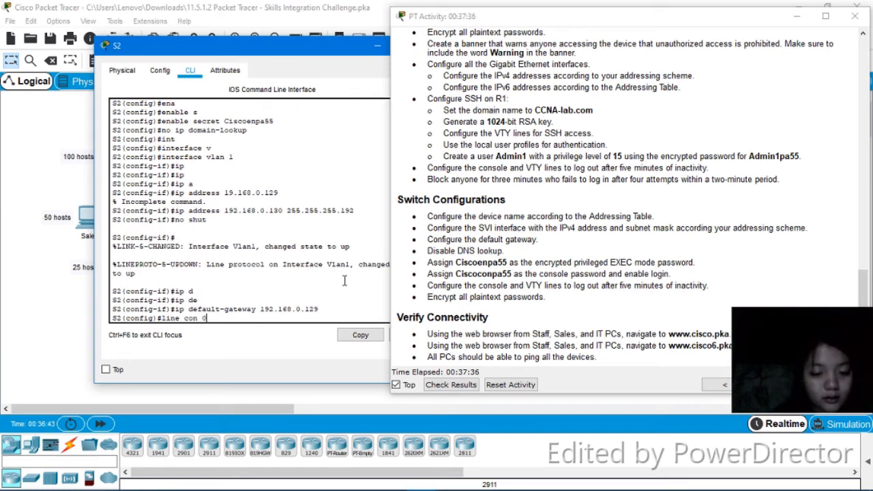
{"action": "key", "text": "Return"}
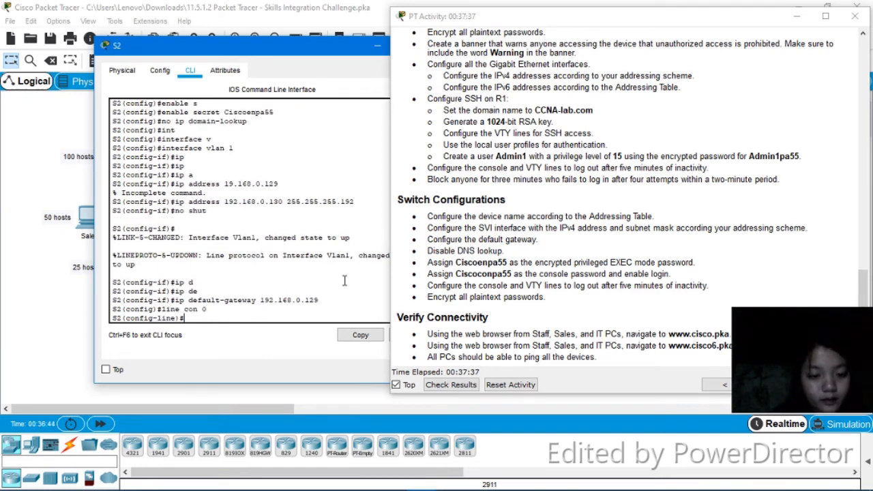
{"action": "type", "text": "ps"}
{"action": "type", "text": "ss"}
{"action": "type", "text": "wor"}
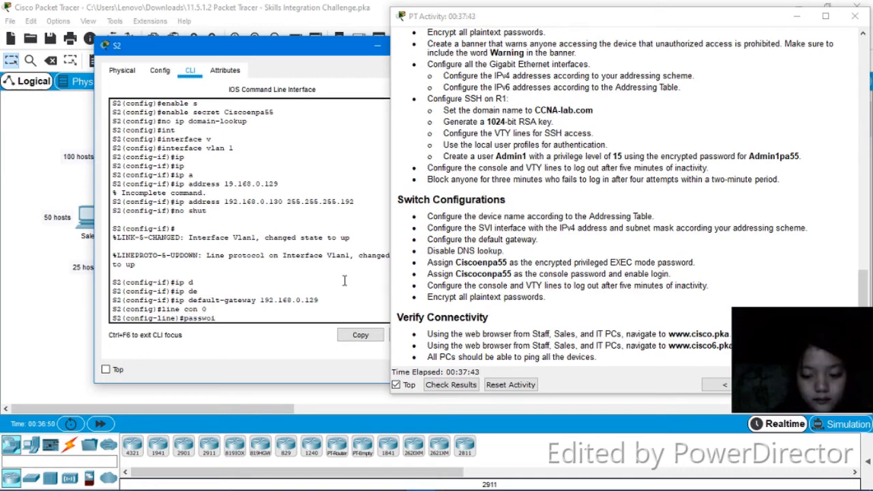
{"action": "type", "text": "d"}
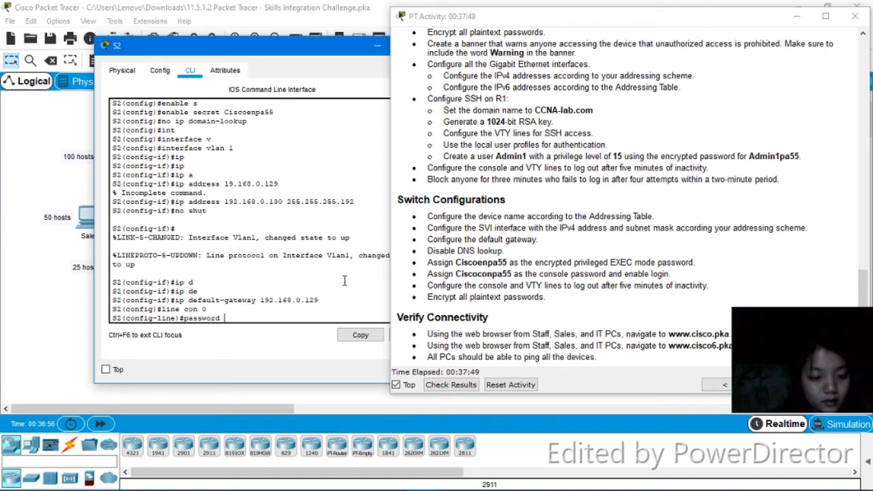
{"action": "type", "text": " Cisco"}
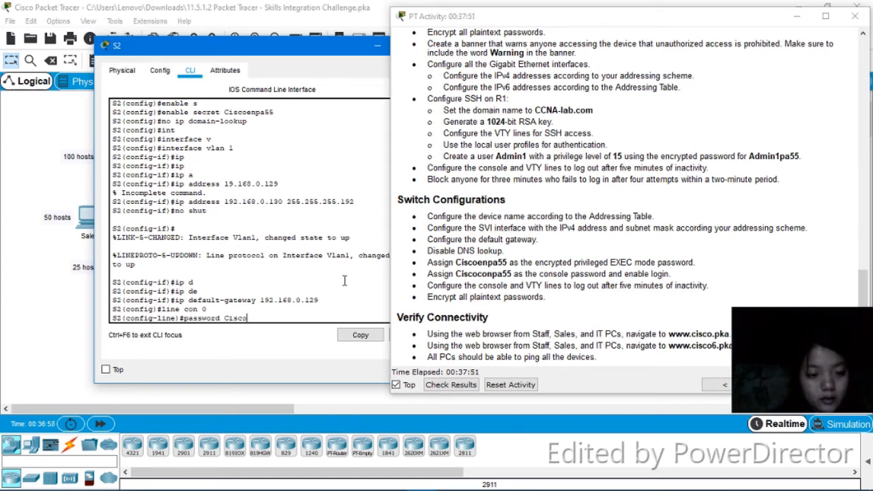
{"action": "type", "text": "con"}
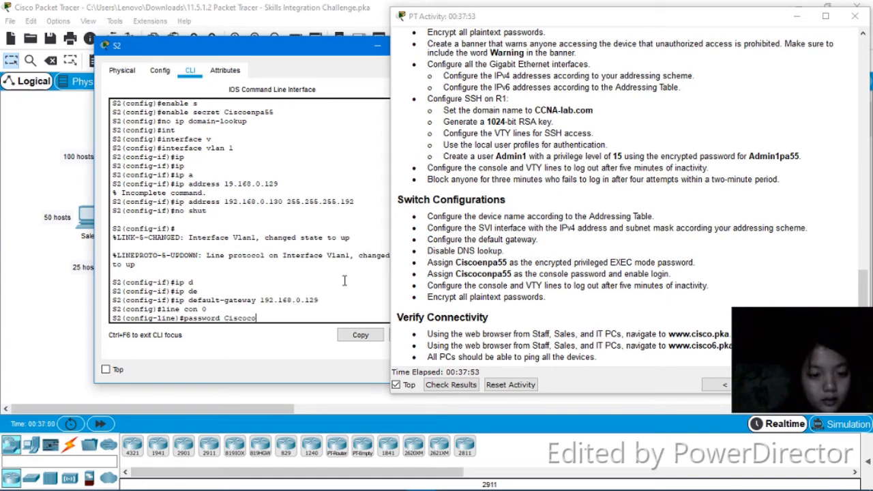
{"action": "type", "text": "pa55"}
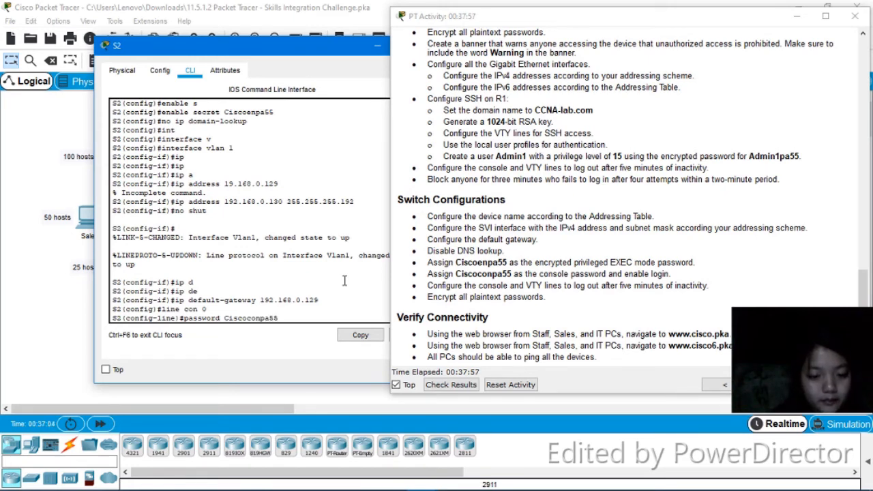
{"action": "key", "text": "Return"}
{"action": "type", "text": "login"}
{"action": "key", "text": "Return"}
Set the console line exec-timeout to 5 minutes 0 seconds
{"action": "type", "text": "ex"}
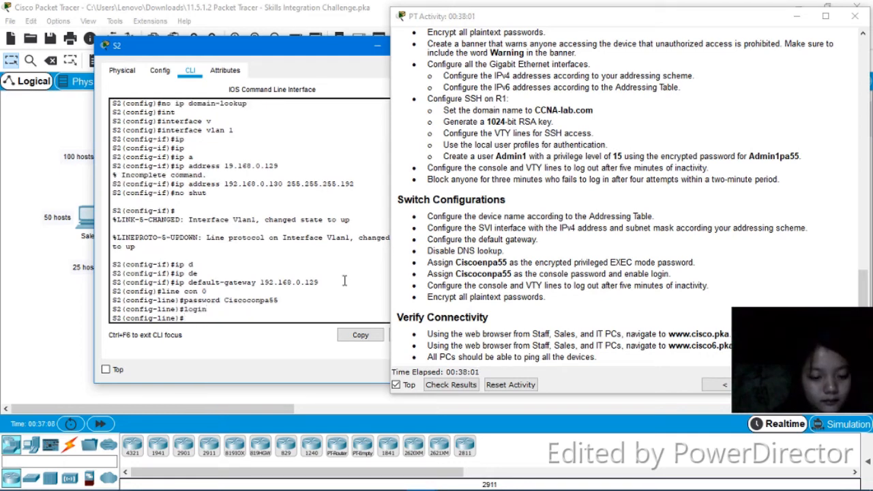
{"action": "type", "text": "ec-t"}
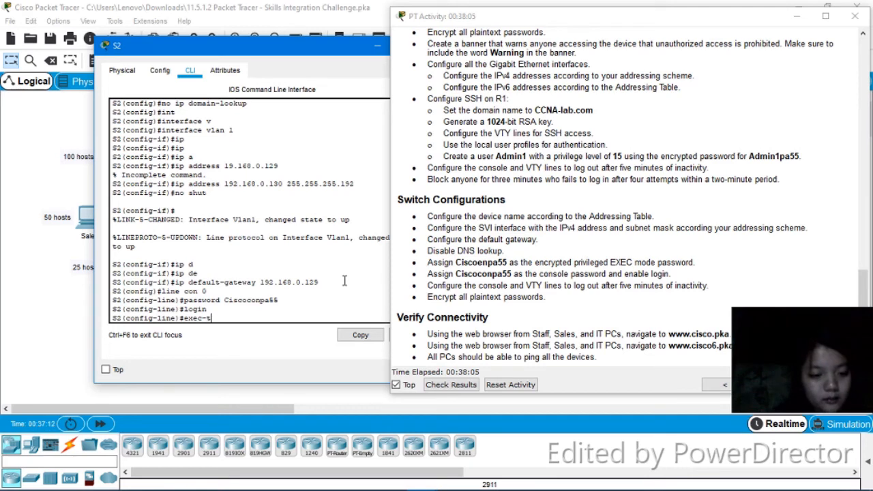
{"action": "key", "text": "Tab"}
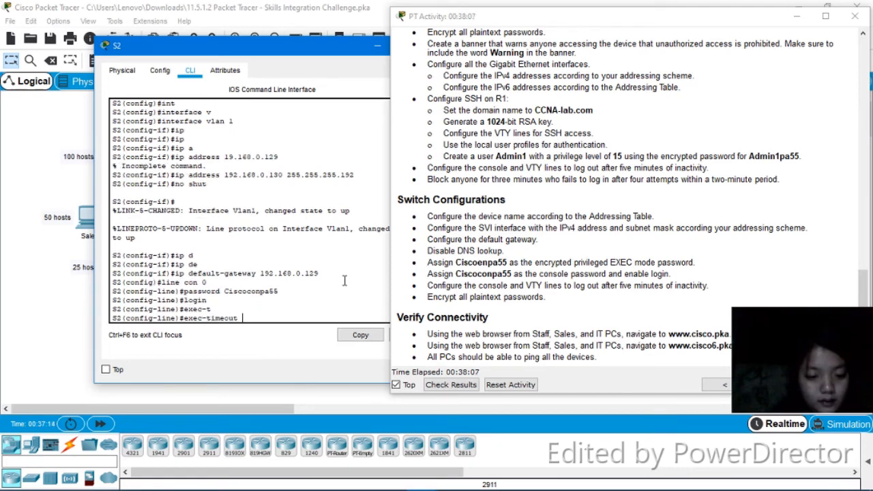
{"action": "type", "text": "5 0"}
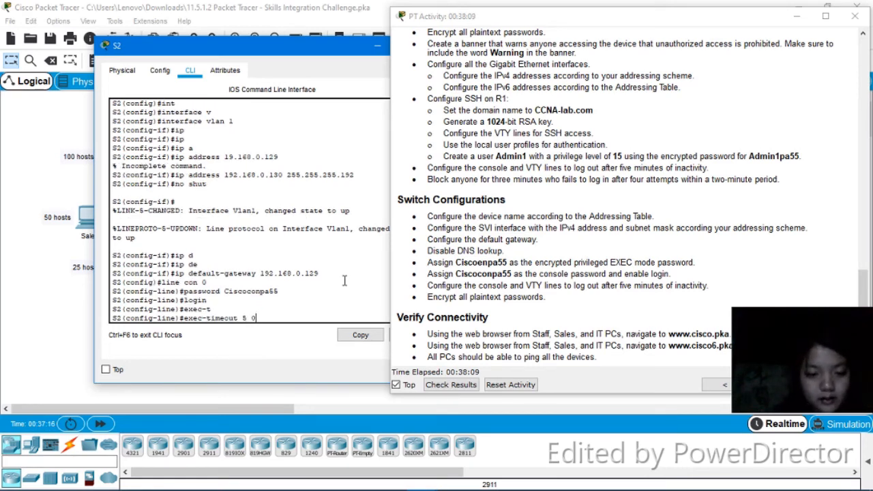
{"action": "key", "text": "Return"}
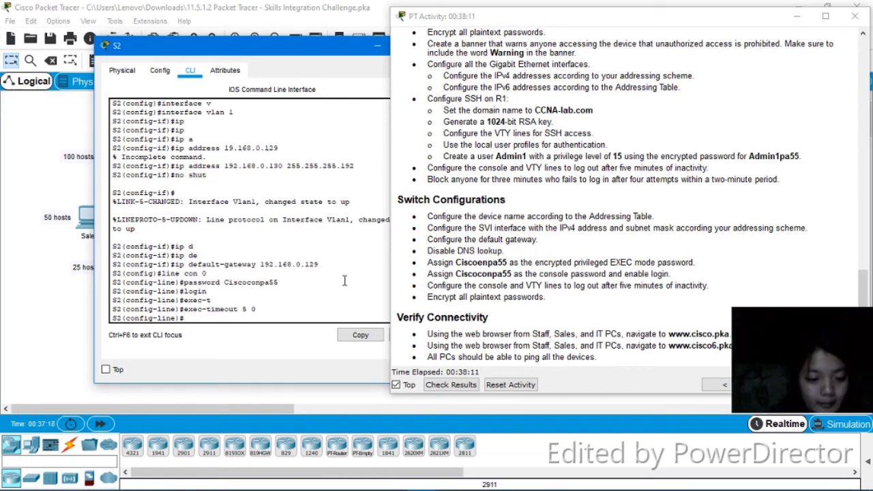
Enter VTY lines 0 to 4 and set their exec-timeout to 5 minutes 0 seconds
{"action": "type", "text": "line"}
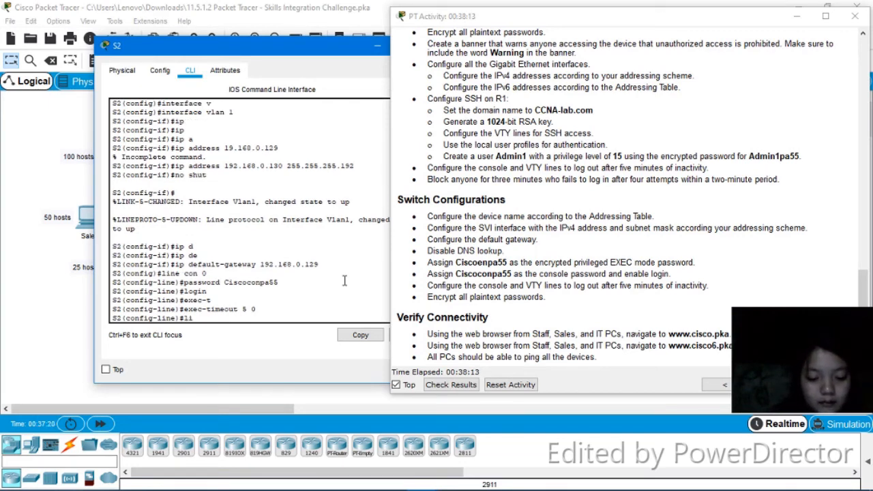
{"action": "type", "text": " vty 0 "}
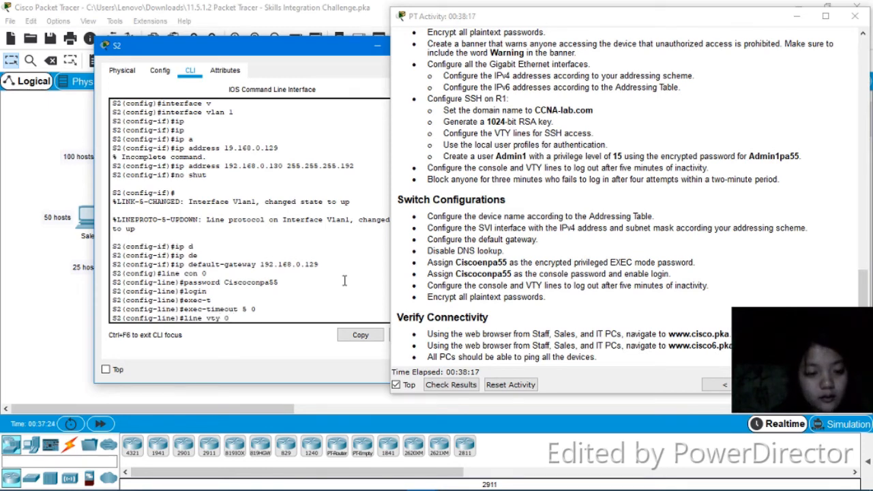
{"action": "type", "text": "4"}
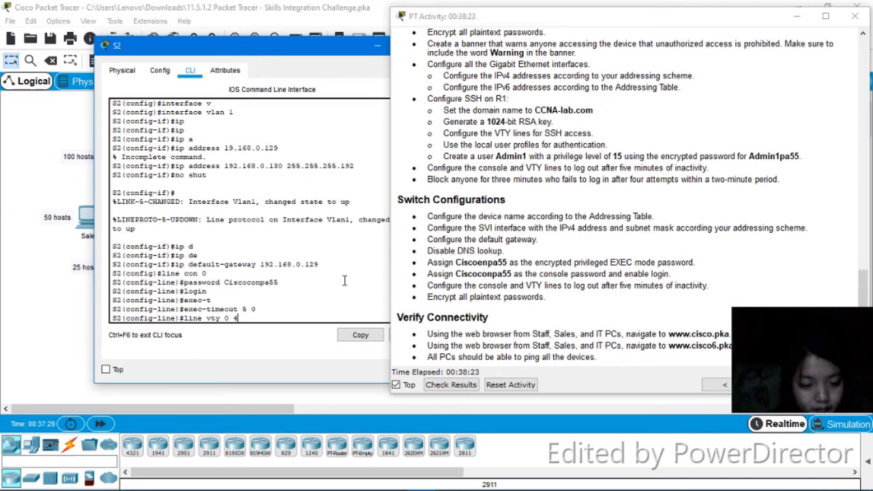
{"action": "key", "text": "Return"}
{"action": "type", "text": "e)#e"}
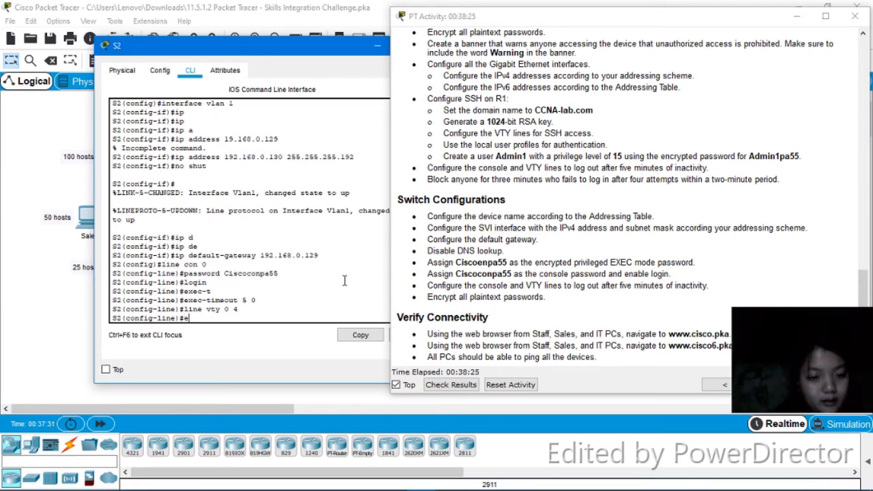
{"action": "key", "text": "Tab"}
{"action": "type", "text": "xe"}
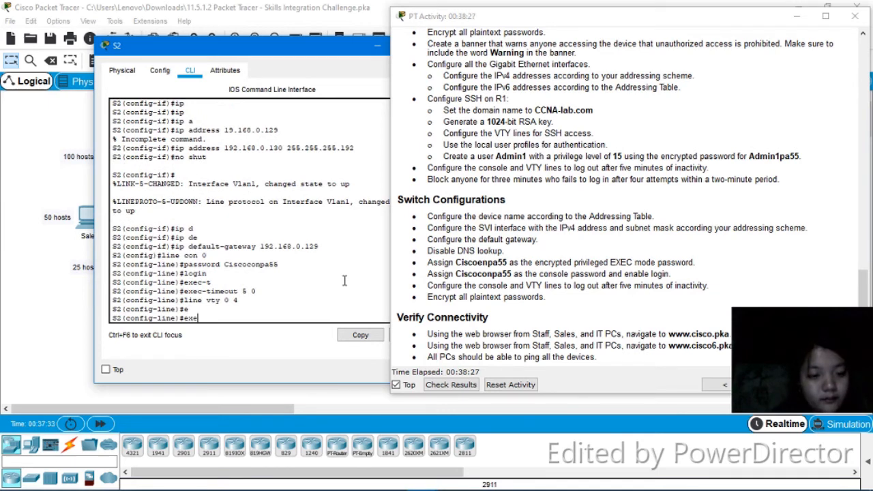
{"action": "key", "text": "Tab"}
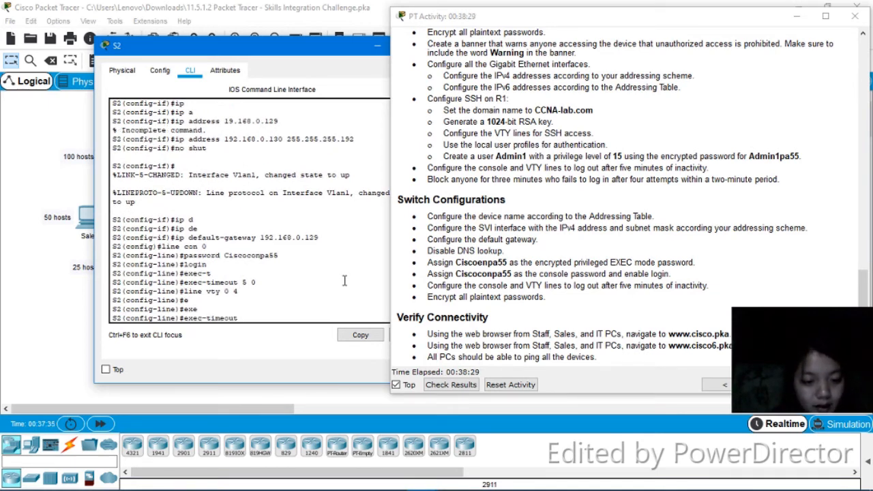
{"action": "type", "text": "5 0"}
{"action": "key", "text": "Return"}
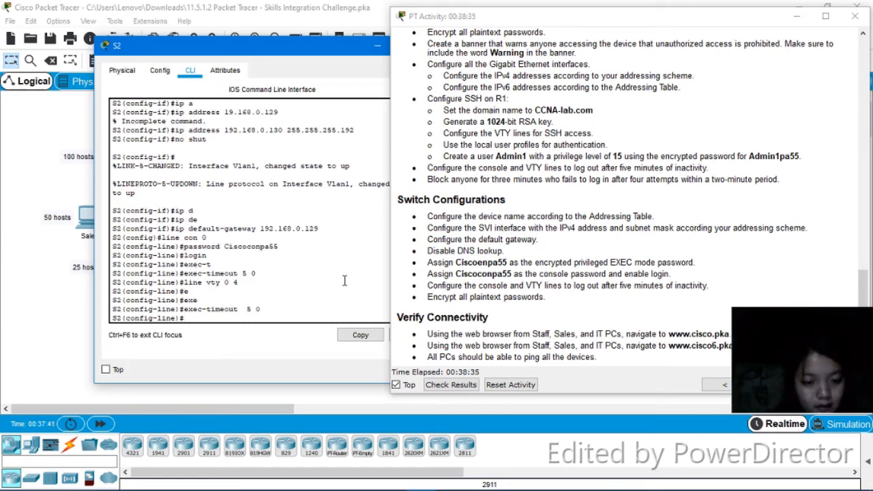
Enable login on VTY lines 0 to 4
{"action": "type", "text": "login"}
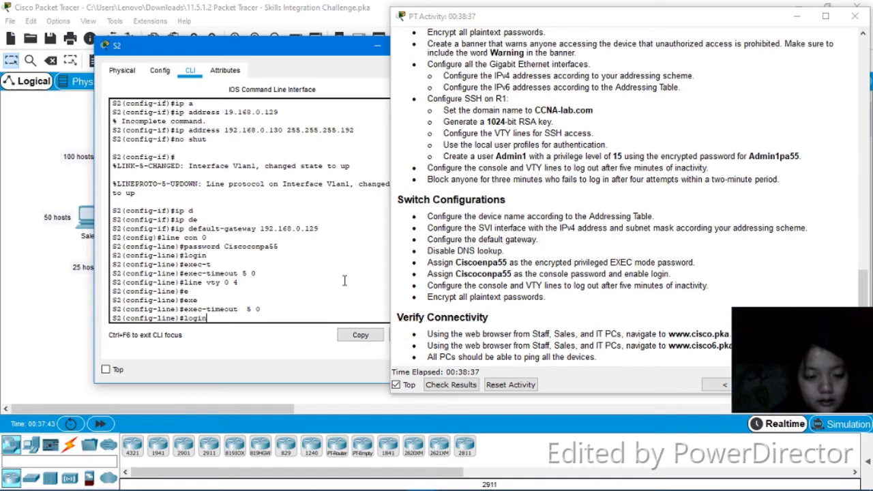
{"action": "key", "text": "Return"}
Enter VTY lines 5 to 15, set their exec-timeout to 5 minutes 0 seconds and enable login
{"action": "type", "text": "line)#line"}
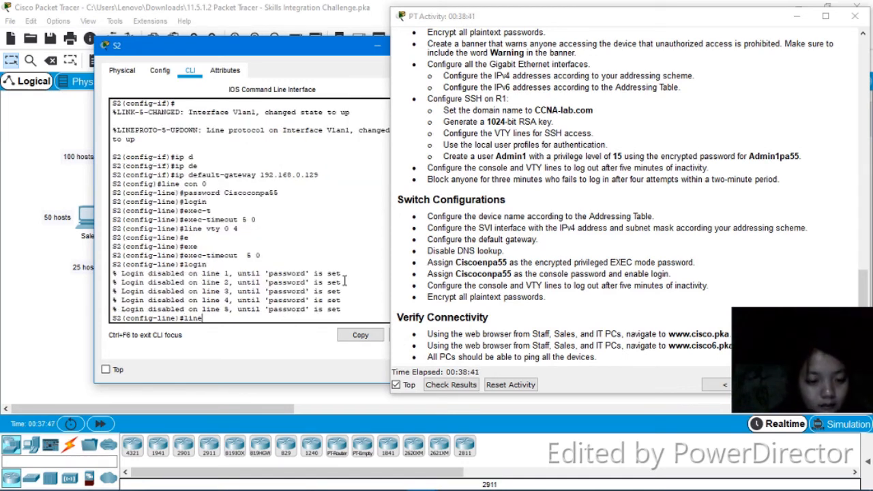
{"action": "type", "text": " VTY 5 15"}
{"action": "key", "text": "Return"}
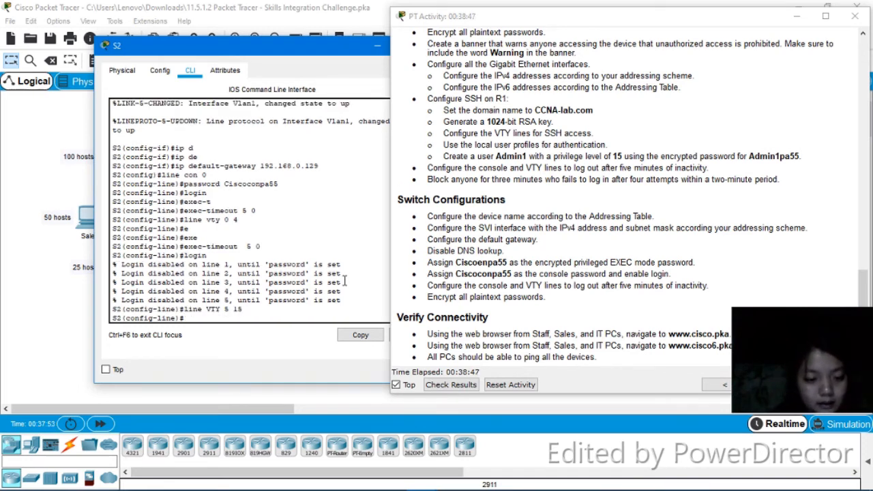
{"action": "type", "text": "EXEC"}
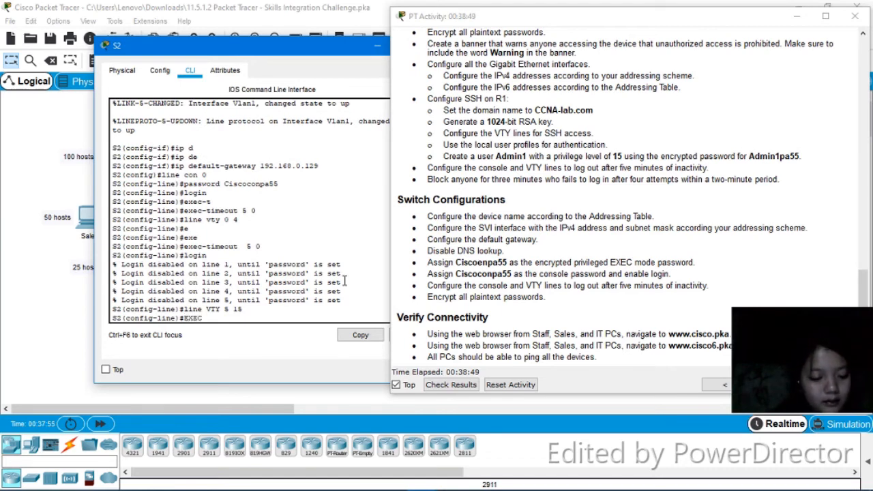
{"action": "key", "text": "Return"}
{"action": "type", "text": "EXEC-timeout "}
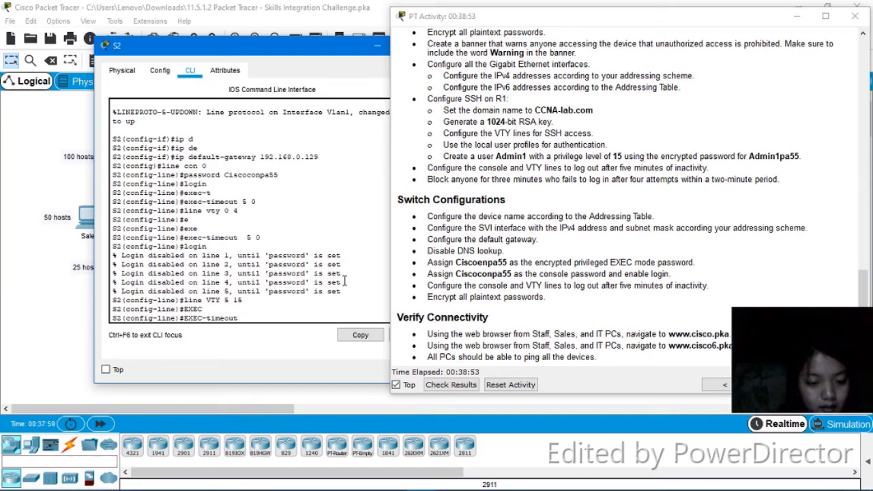
{"action": "type", "text": "5 0"}
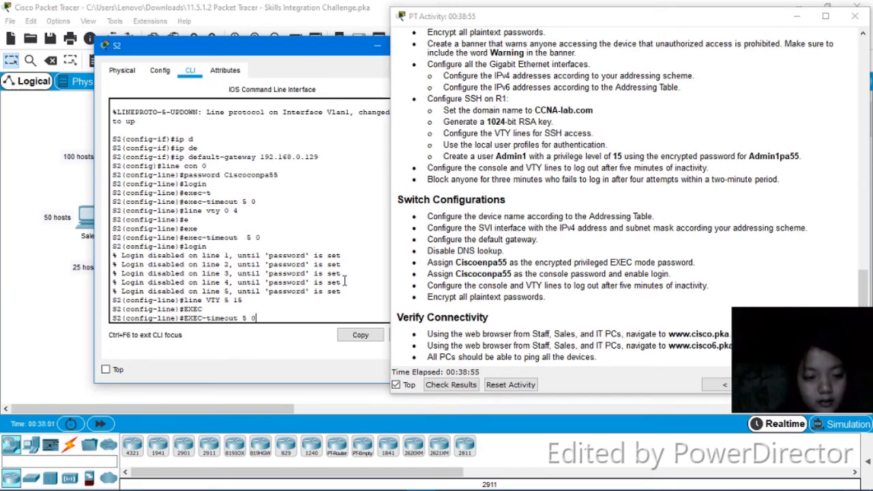
{"action": "key", "text": "Return"}
{"action": "type", "text": "login"}
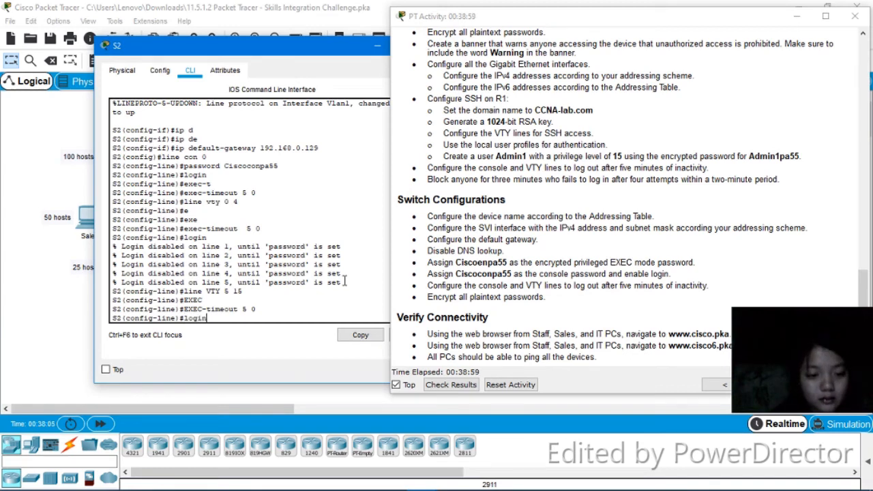
{"action": "key", "text": "Return"}
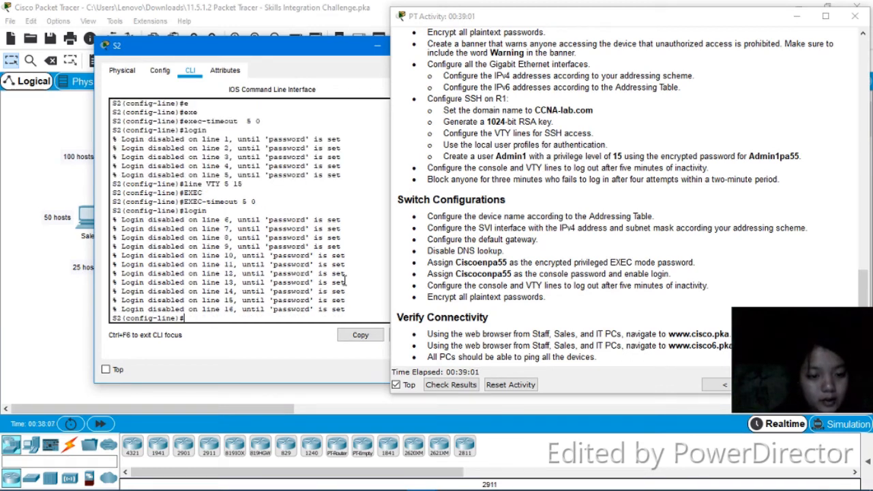
Leave configuration mode and save S2's running configuration
{"action": "type", "text": "end"}
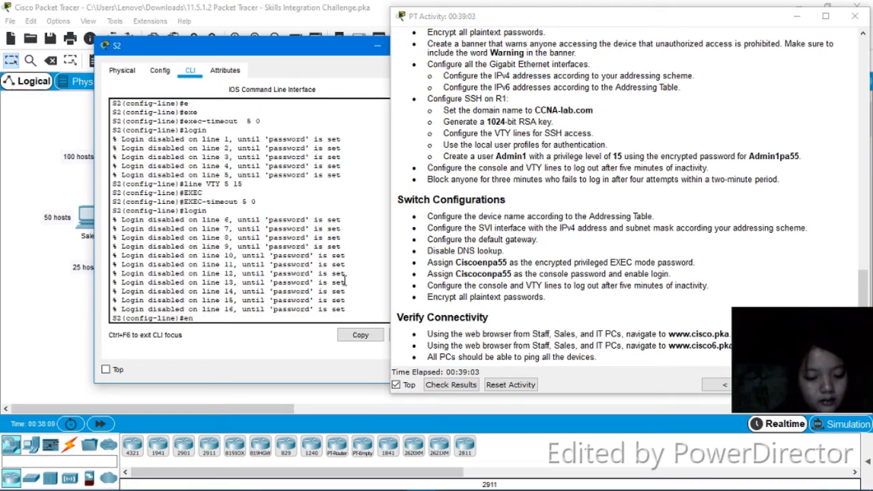
{"action": "key", "text": "Return"}
{"action": "key", "text": "Return"}
{"action": "type", "text": "wr"}
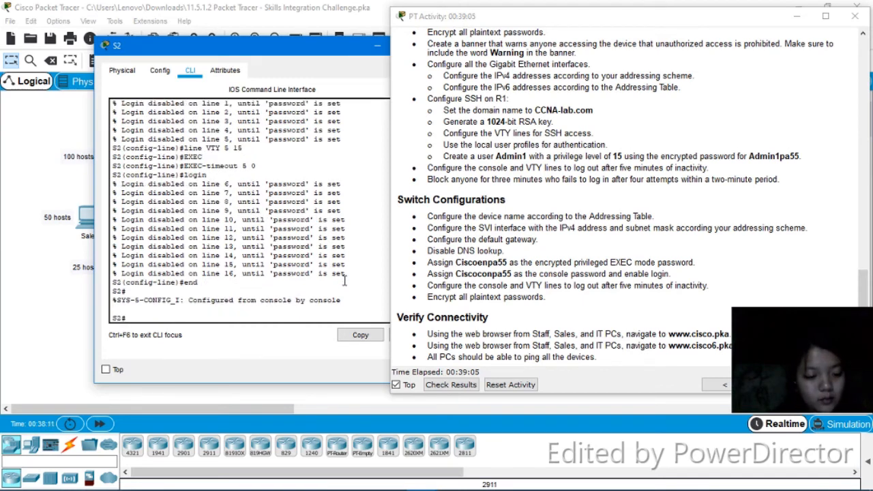
{"action": "key", "text": "Return"}
{"action": "key", "text": "Return"}
{"action": "key", "text": "Return"}
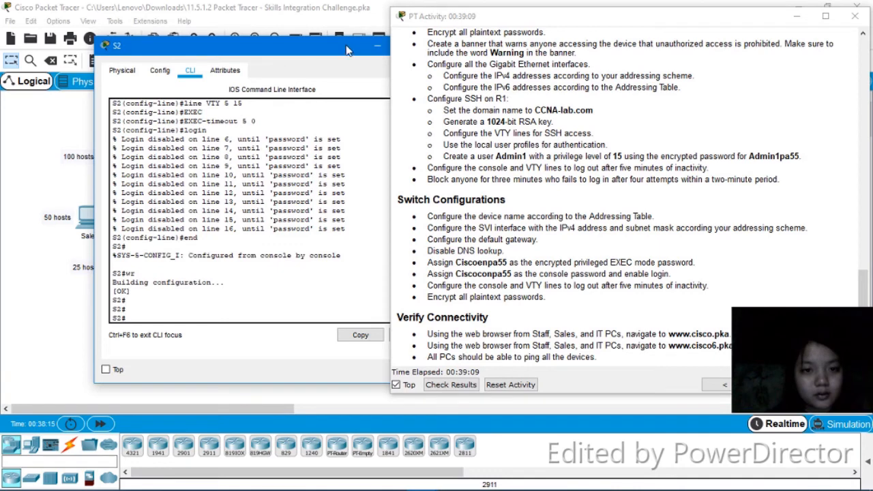
Close S2's window and open the command line interface of switch S3
{"action": "left_click_drag", "start_coordinate": [350, 49], "coordinate": [224, 69]}
{"action": "left_click", "coordinate": [311, 66]}
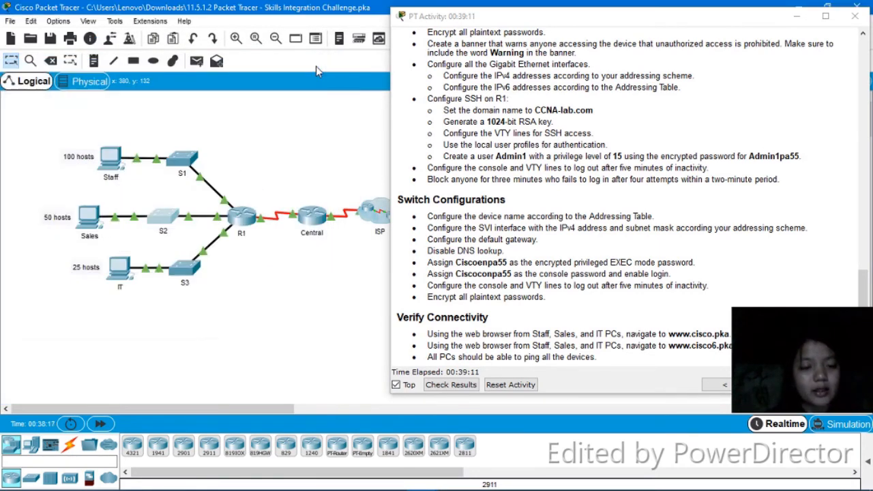
{"action": "left_click", "coordinate": [191, 264]}
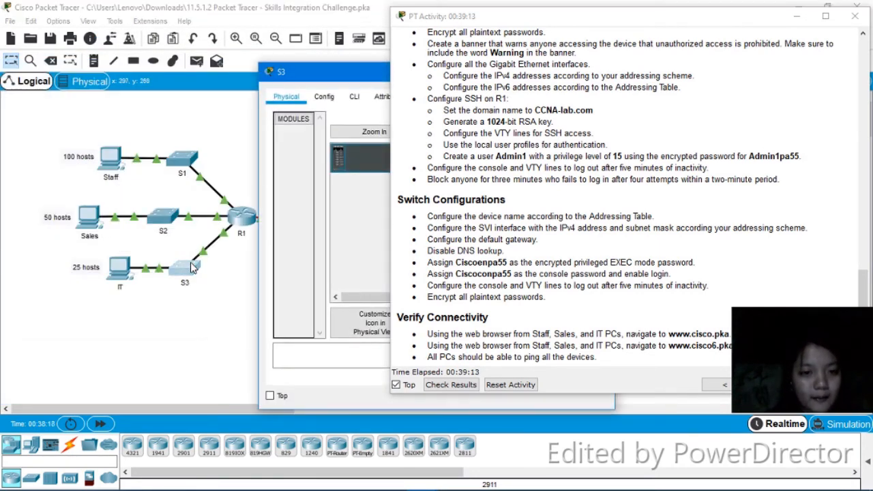
{"action": "left_click_drag", "start_coordinate": [360, 72], "coordinate": [248, 68]}
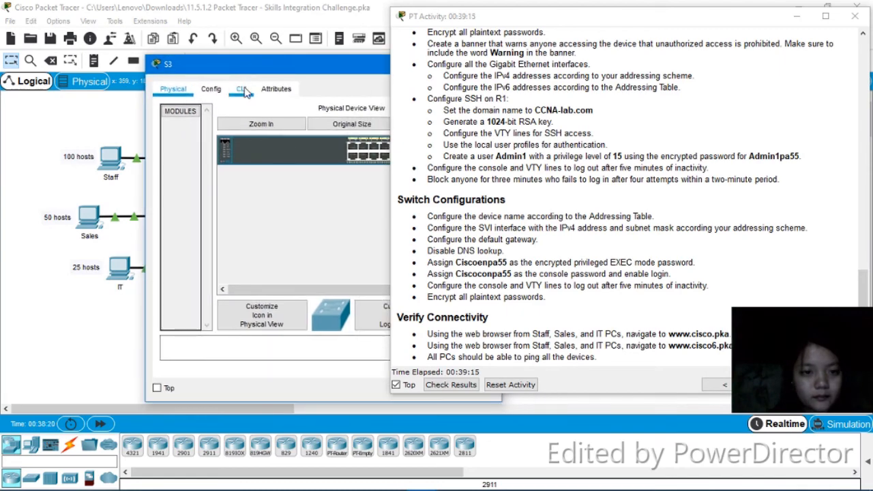
{"action": "left_click", "coordinate": [241, 90]}
{"action": "left_click_drag", "start_coordinate": [314, 72], "coordinate": [191, 22]}
{"action": "key", "text": "Return"}
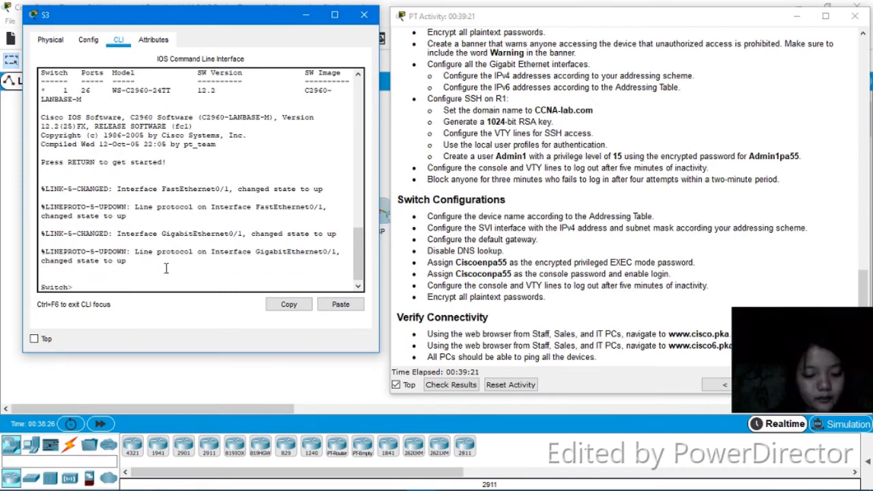
Enter privileged and global configuration mode on S3 and set its hostname to S3
{"action": "type", "text": "hos"}
{"action": "key", "text": "BackSpace"}
{"action": "key", "text": "BackSpace"}
{"action": "key", "text": "BackSpace"}
{"action": "type", "text": "en"}
{"action": "key", "text": "Return"}
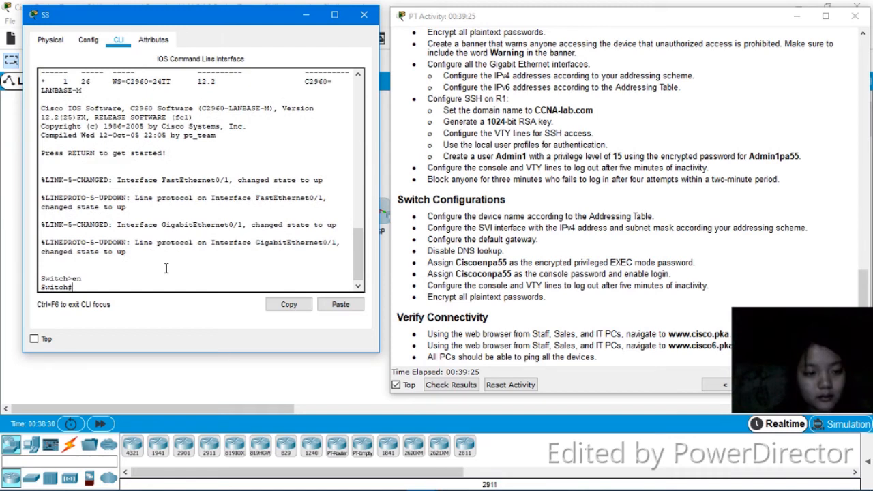
{"action": "type", "text": "conf"}
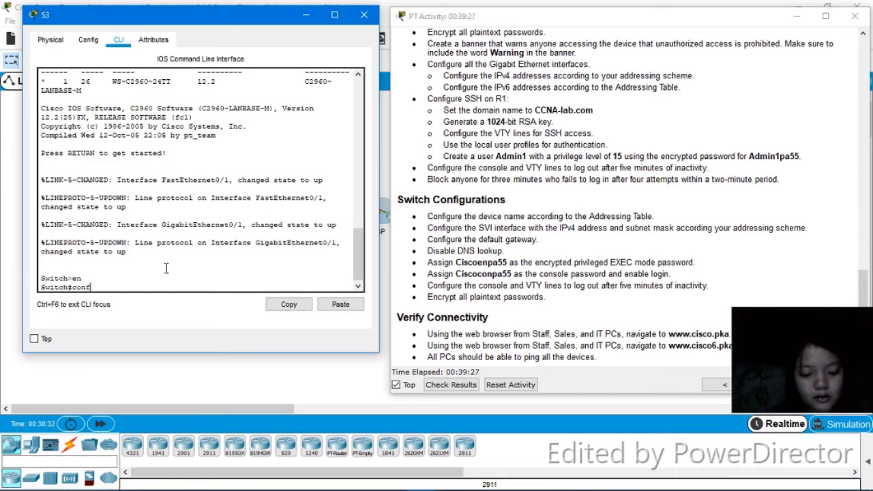
{"action": "type", "text": "ig t"}
{"action": "type", "text": " t"}
{"action": "key", "text": "Return"}
{"action": "type", "text": "hostnam"}
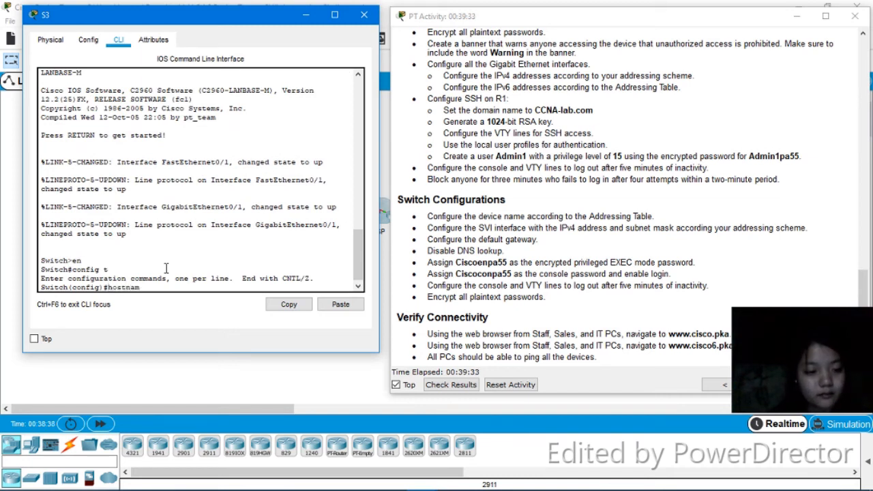
{"action": "type", "text": "e"}
{"action": "key", "text": "BackSpace"}
{"action": "type", "text": "S3"}
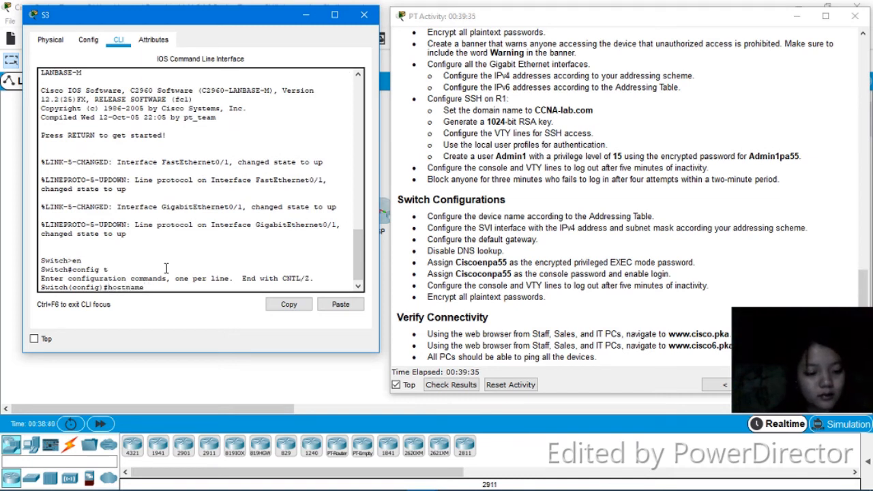
{"action": "key", "text": "Return"}
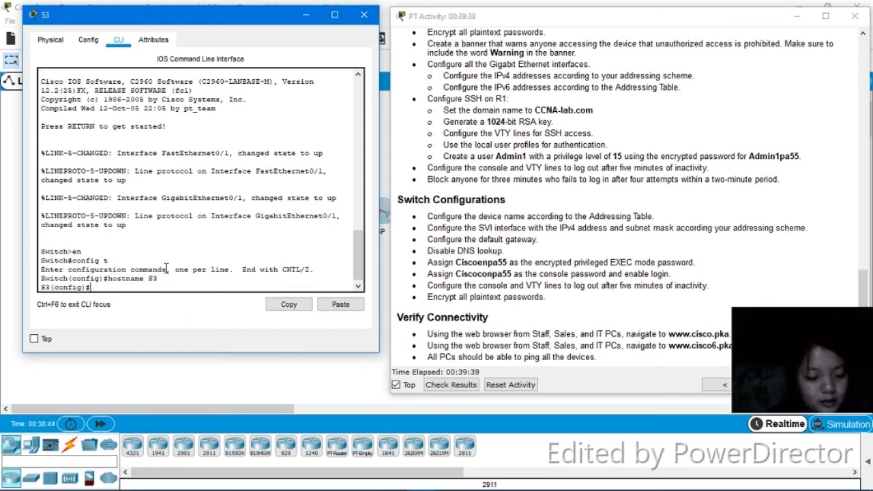
Enable service password-encryption on S3
{"action": "type", "text": "service"}
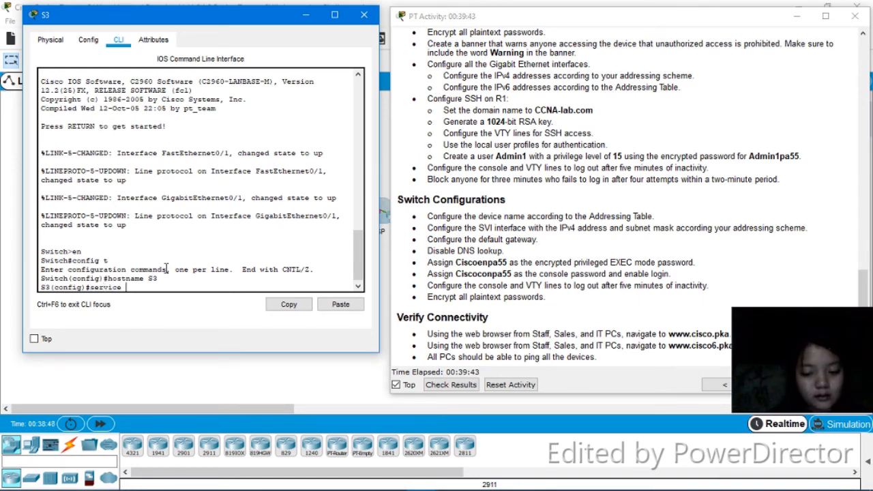
{"action": "key", "text": "Tab"}
{"action": "type", "text": "p"}
{"action": "key", "text": "Tab"}
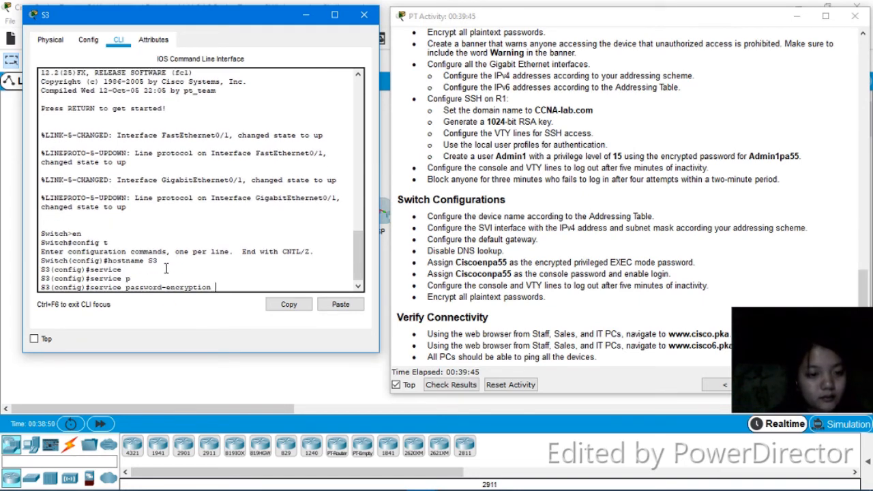
{"action": "key", "text": "Return"}
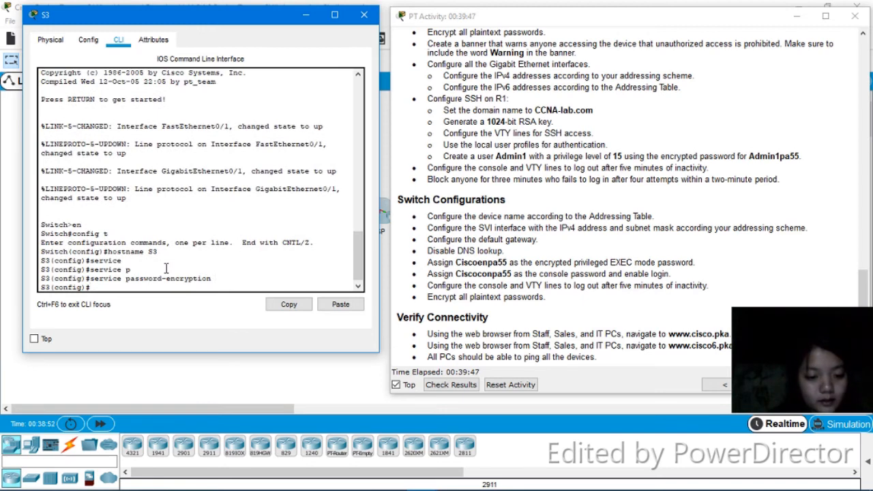
Set S3's encrypted privileged EXEC password with enable secret
{"action": "type", "text": "e"}
{"action": "key", "text": "Tab"}
{"action": "type", "text": "na"}
{"action": "key", "text": "Tab"}
{"action": "type", "text": "s"}
{"action": "key", "text": "Tab"}
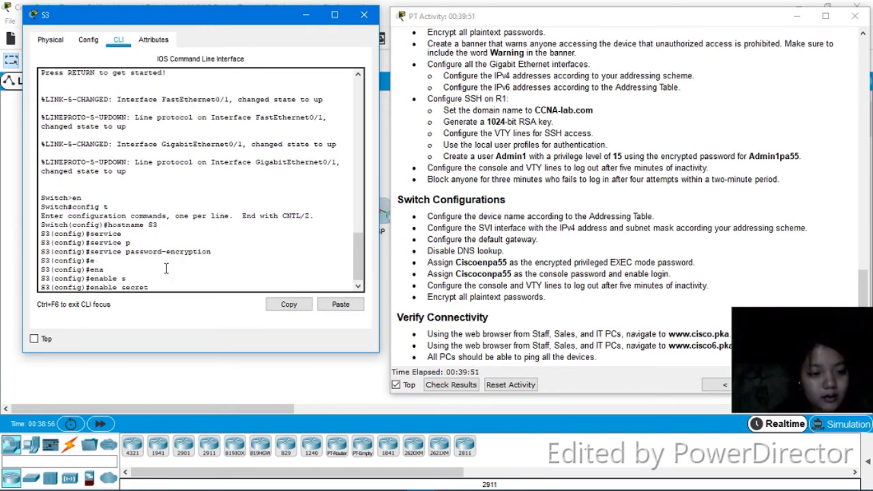
{"action": "type", "text": "Ciscoen"}
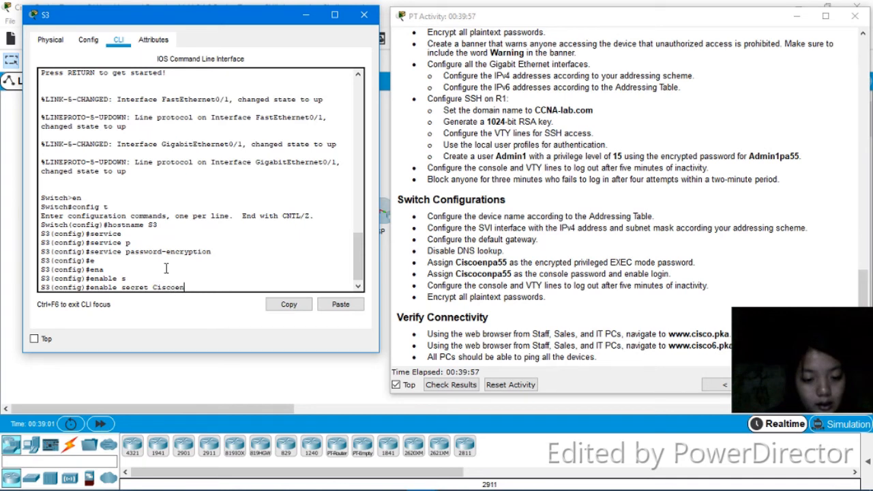
{"action": "type", "text": "pa55"}
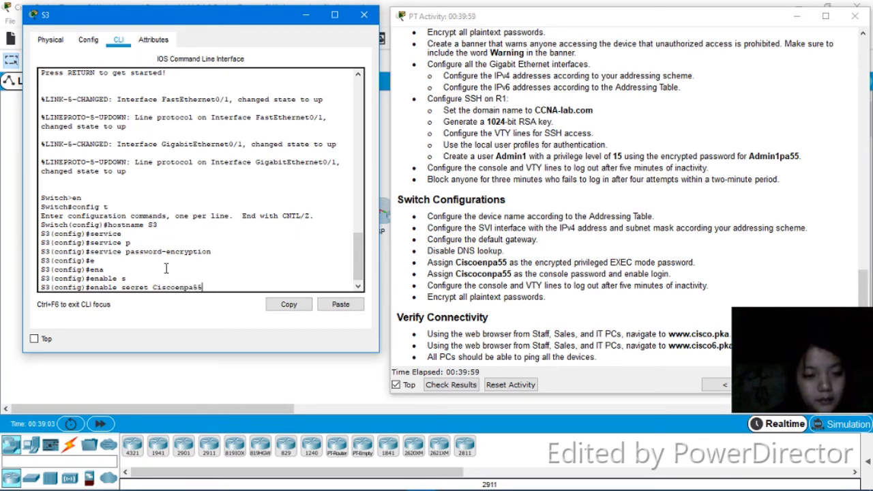
{"action": "key", "text": "Return"}
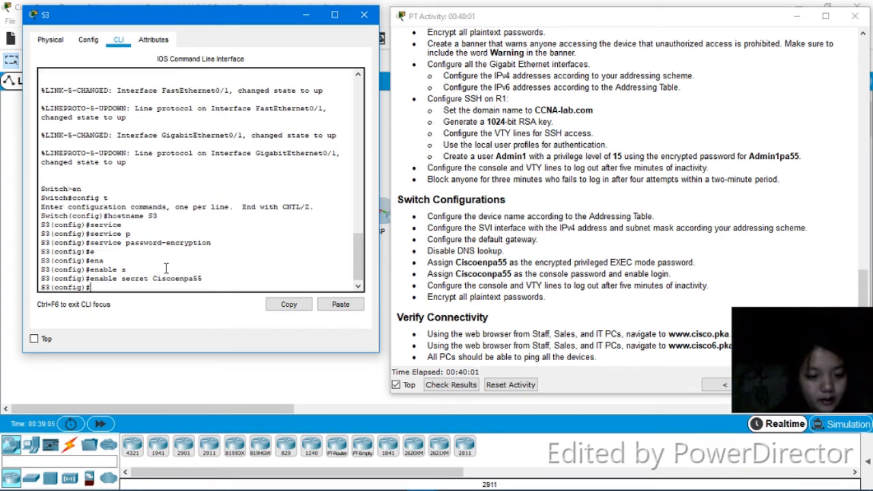
Disable DNS lookup on S3 with no ip domain-lookup
{"action": "type", "text": "no"}
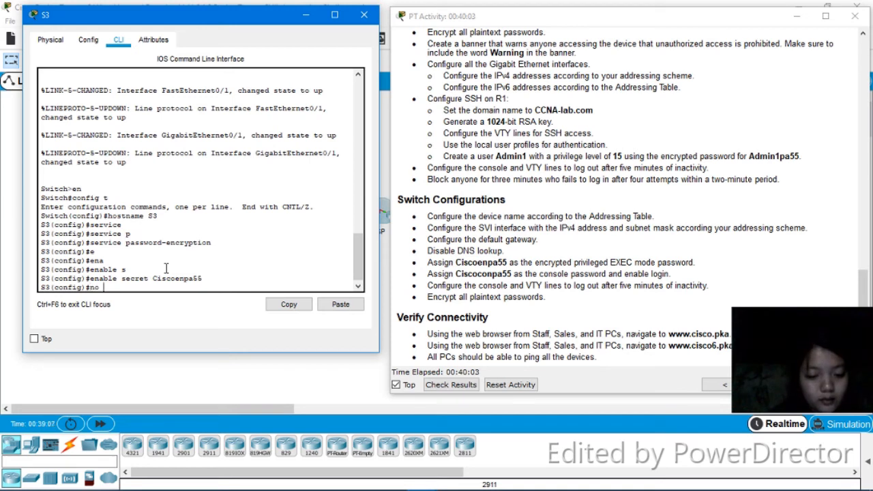
{"action": "type", "text": " ip"}
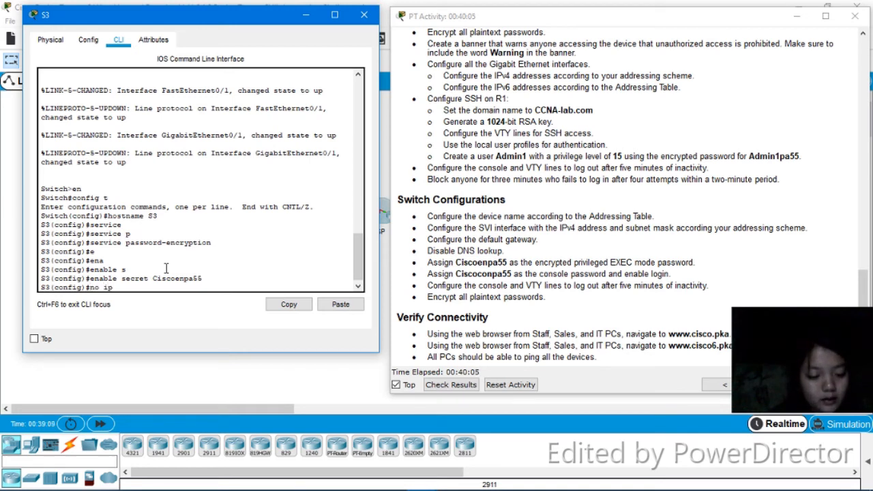
{"action": "type", "text": " do"}
{"action": "key", "text": "Tab"}
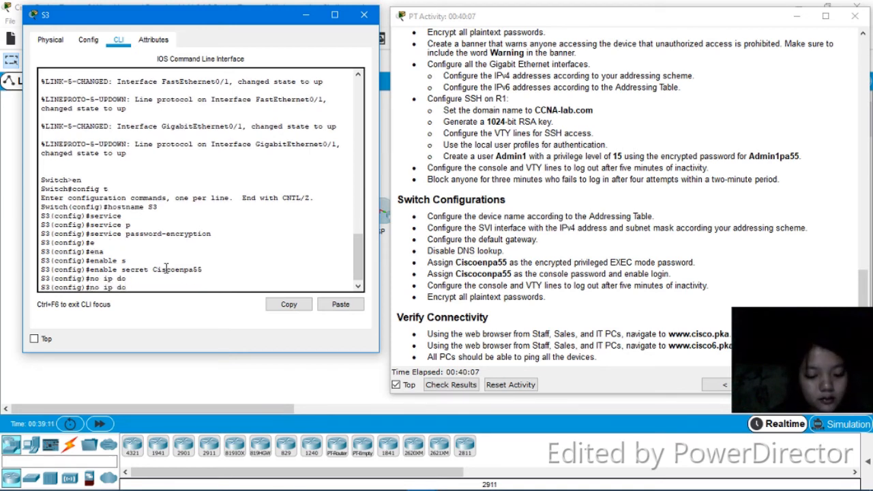
{"action": "type", "text": "m"}
{"action": "key", "text": "Tab"}
{"action": "type", "text": "ain"}
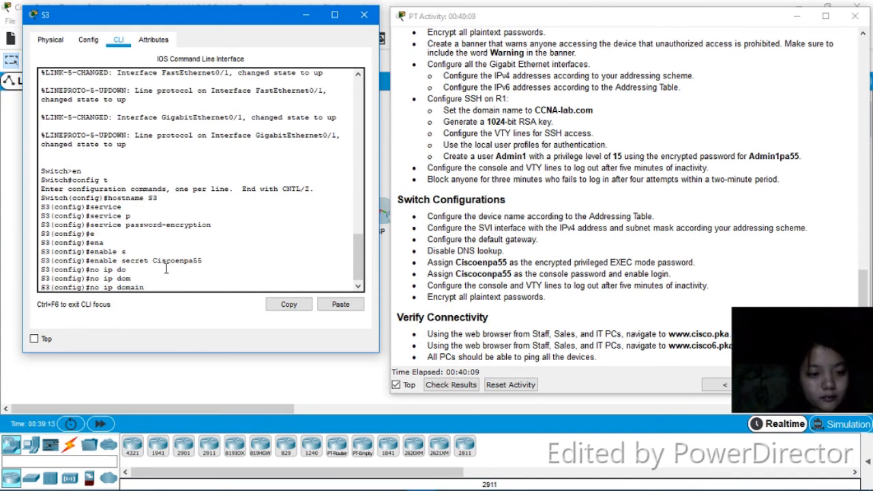
{"action": "key", "text": "Tab"}
{"action": "type", "text": "-"}
{"action": "key", "text": "Tab"}
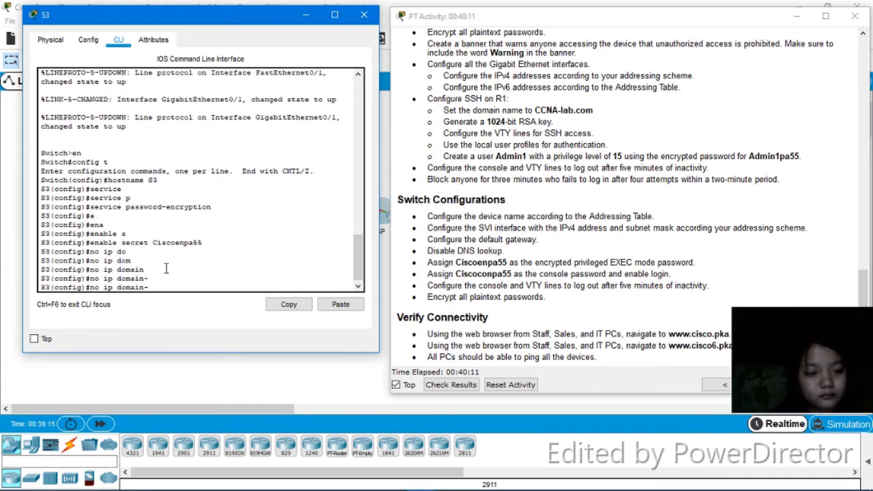
{"action": "type", "text": "loo"}
{"action": "key", "text": "Tab"}
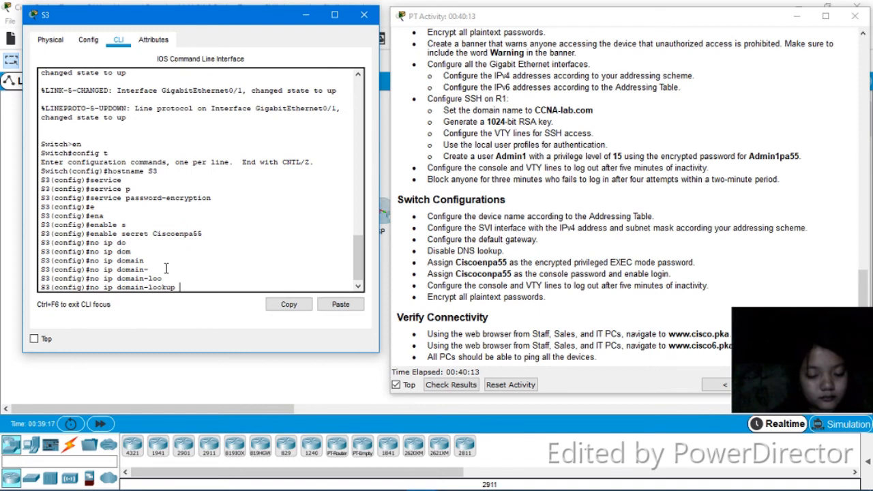
{"action": "key", "text": "Return"}
Configure S3's VLAN 1 interface with IP address 192.168.0.194 and mask 255.255.255.224, and bring it up with no shutdown
{"action": "type", "text": "int"}
{"action": "key", "text": "Tab"}
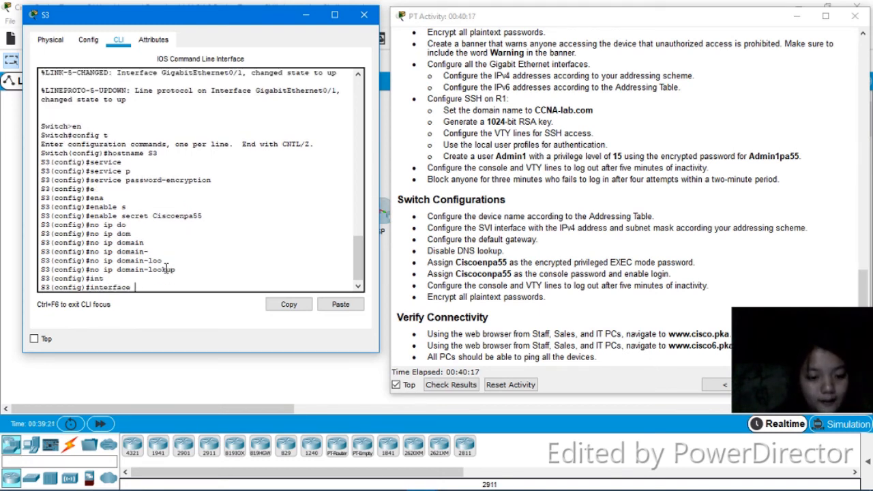
{"action": "type", "text": "v"}
{"action": "key", "text": "Tab"}
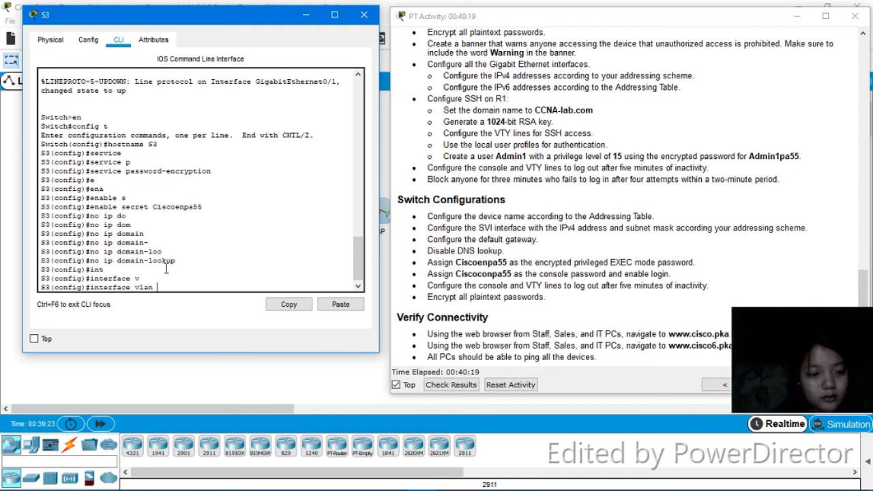
{"action": "type", "text": "1"}
{"action": "key", "text": "Return"}
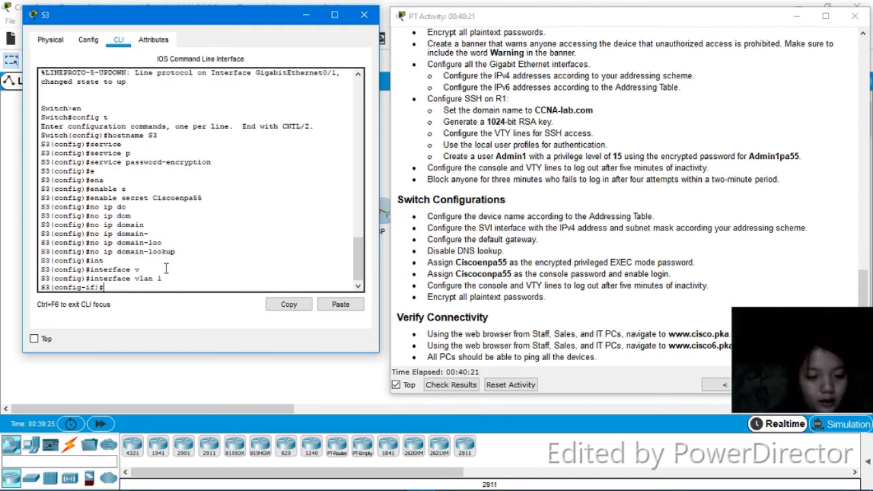
{"action": "type", "text": "ip"}
{"action": "key", "text": "Tab"}
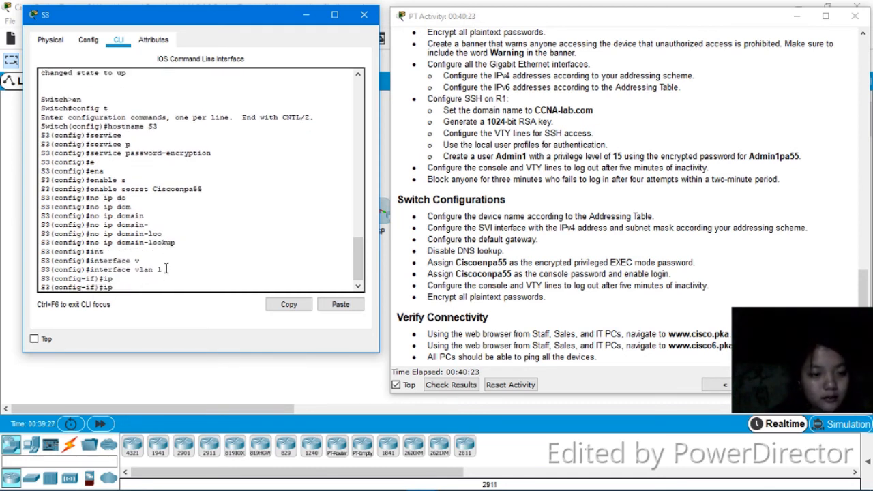
{"action": "type", "text": "a"}
{"action": "key", "text": "Tab"}
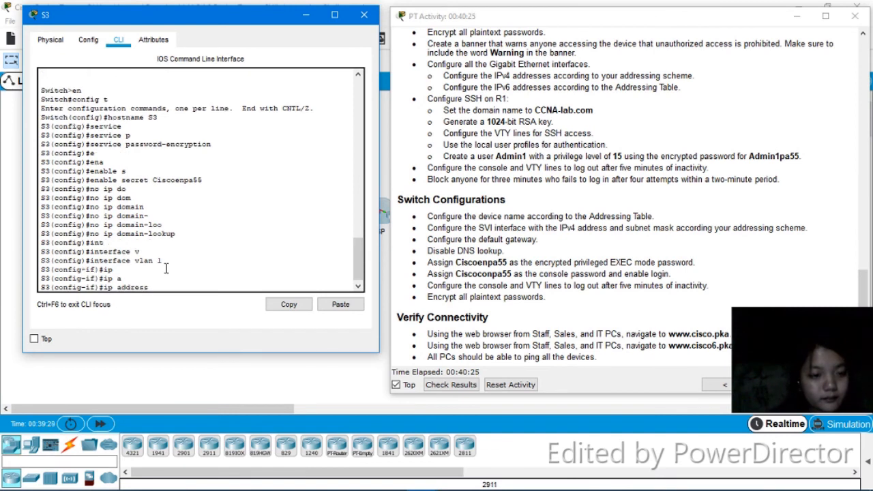
{"action": "type", "text": "192"}
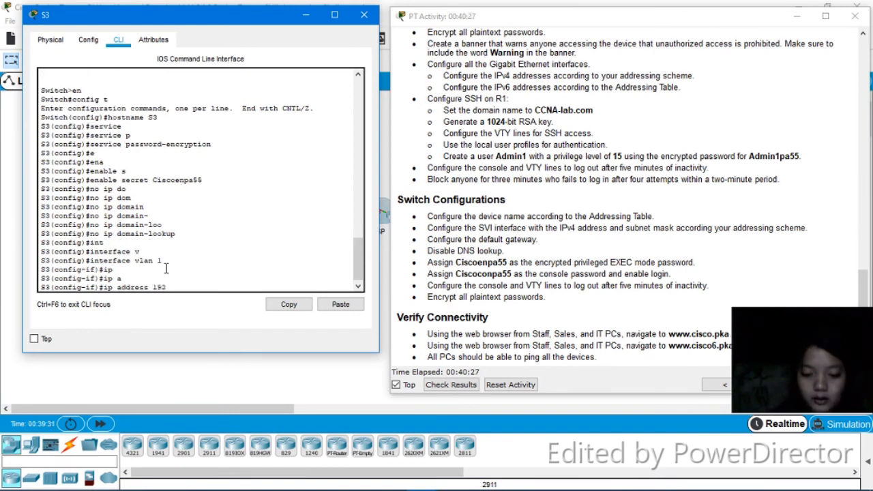
{"action": "type", "text": ".168"}
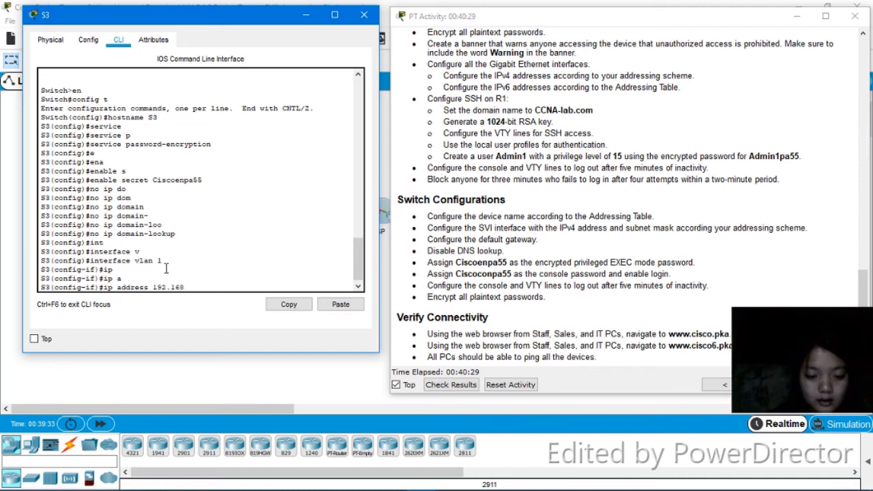
{"action": "type", "text": ".0.1"}
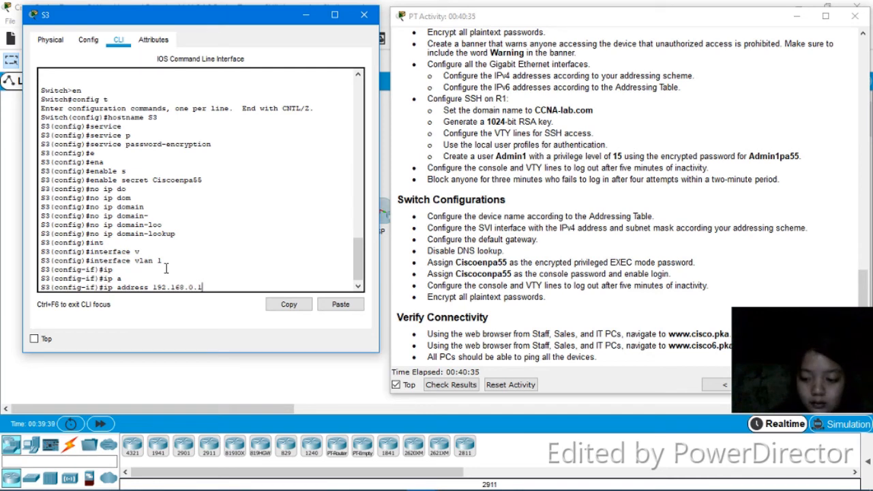
{"action": "type", "text": "94"}
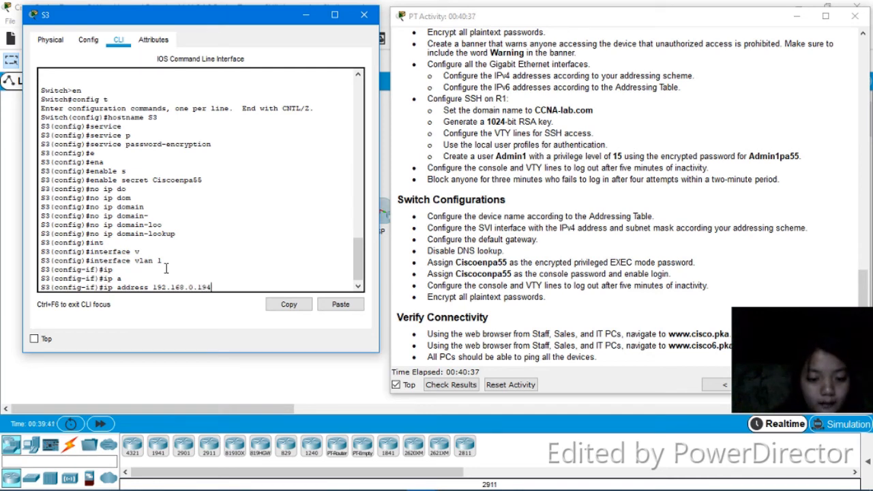
{"action": "type", "text": " 255.255.255.224"}
{"action": "key", "text": "Return"}
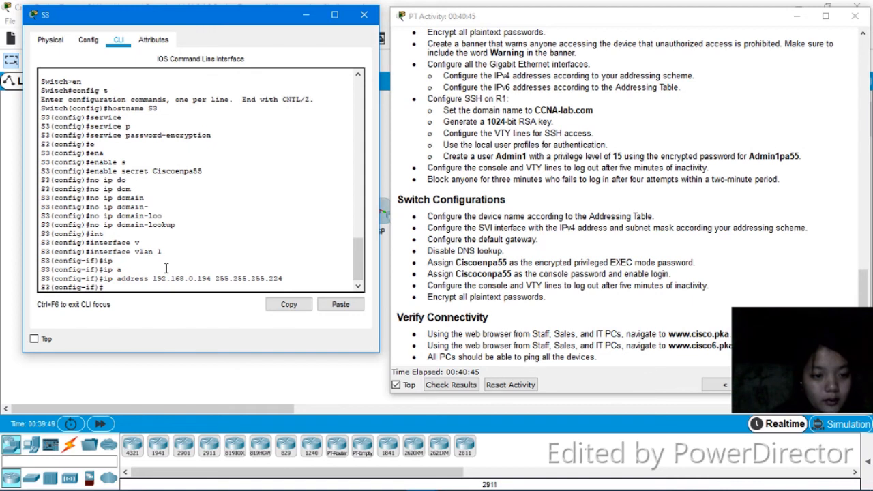
{"action": "type", "text": "no"}
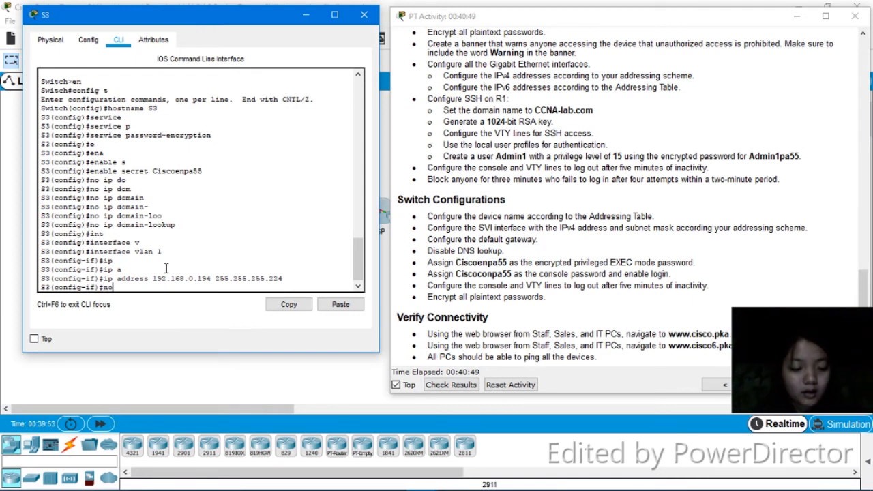
{"action": "type", "text": " shut"}
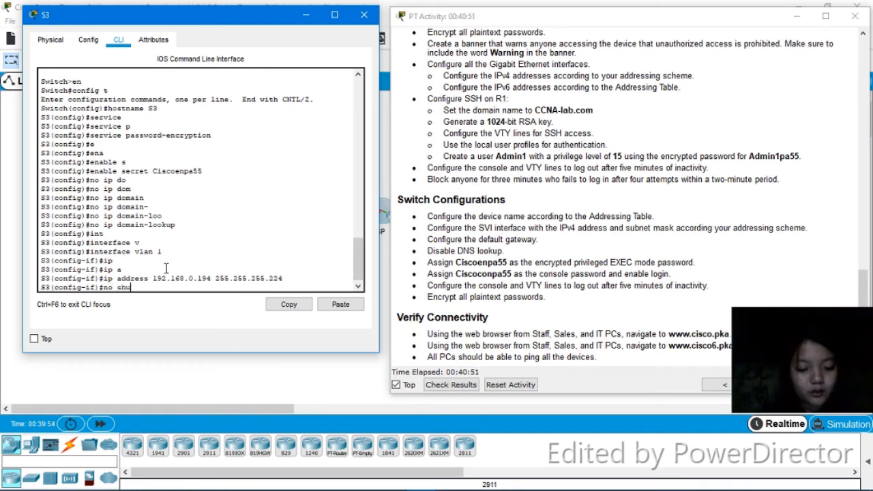
{"action": "key", "text": "Return"}
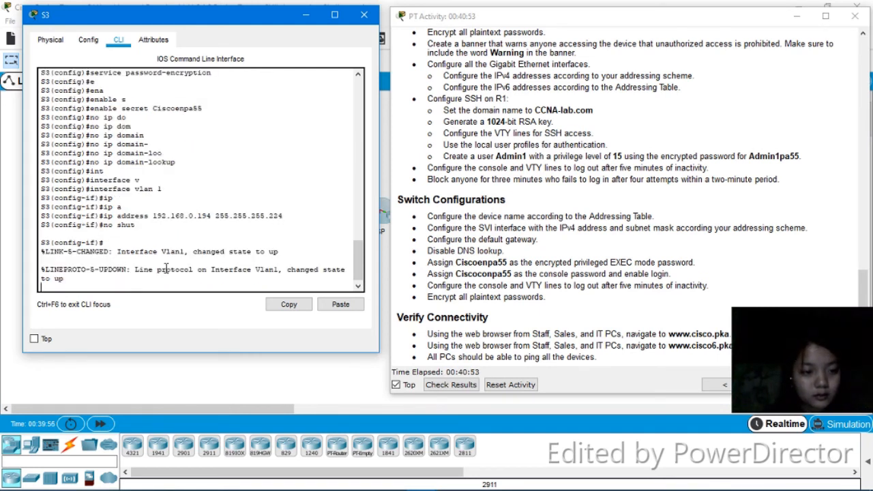
{"action": "key", "text": "Return"}
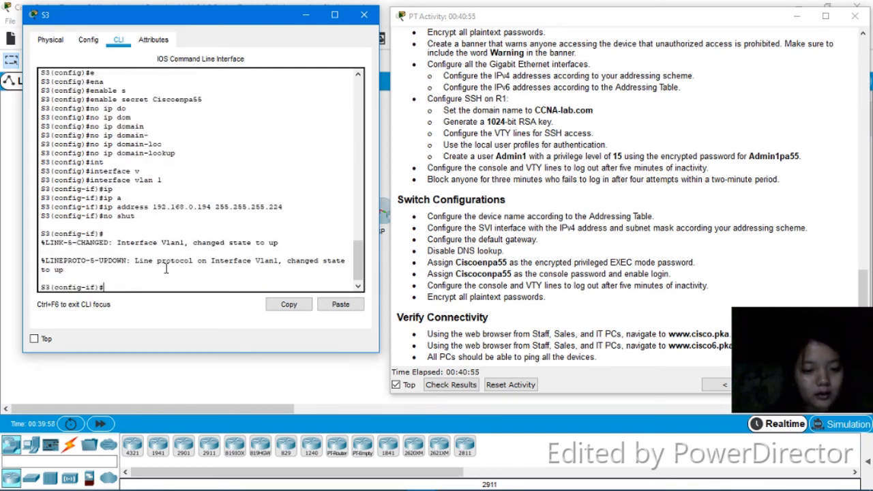
Set S3's default gateway to 192.168.0.193
{"action": "type", "text": "ip de"}
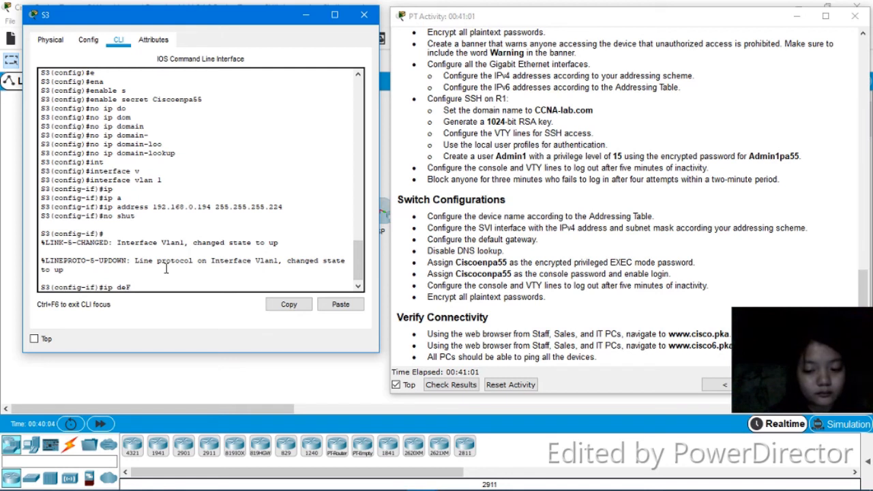
{"action": "type", "text": "fau"}
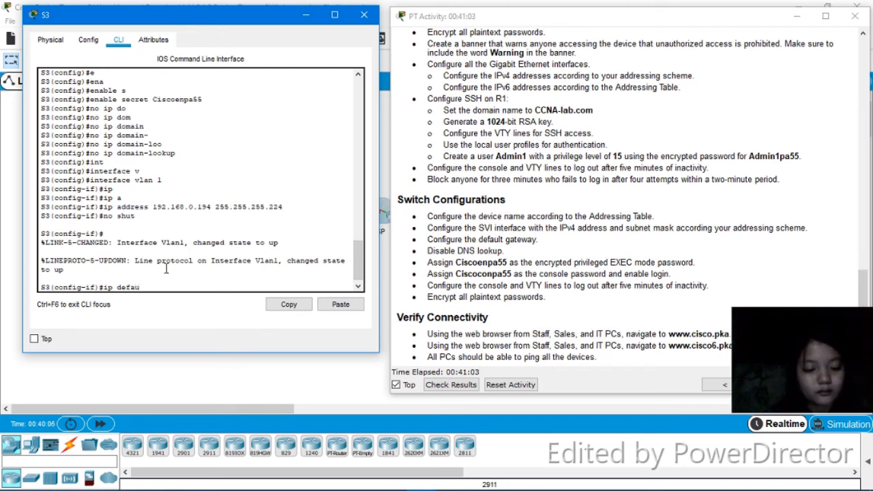
{"action": "type", "text": "lt"}
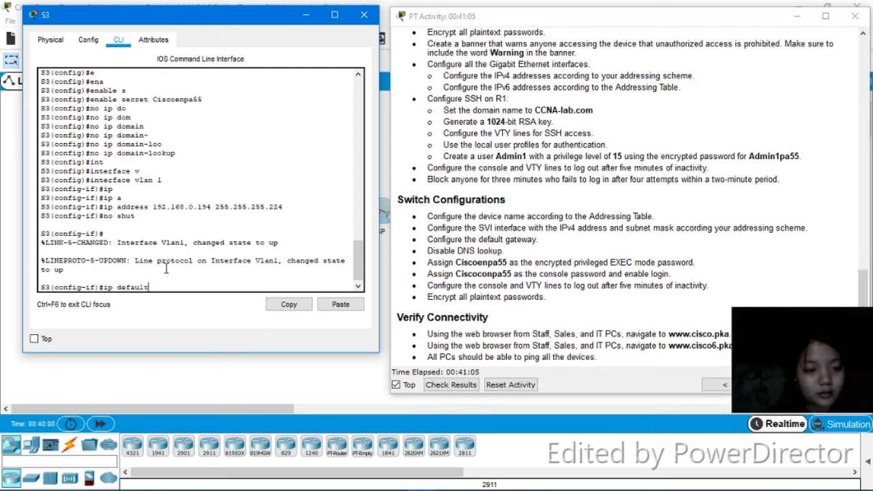
{"action": "type", "text": "-gateway"}
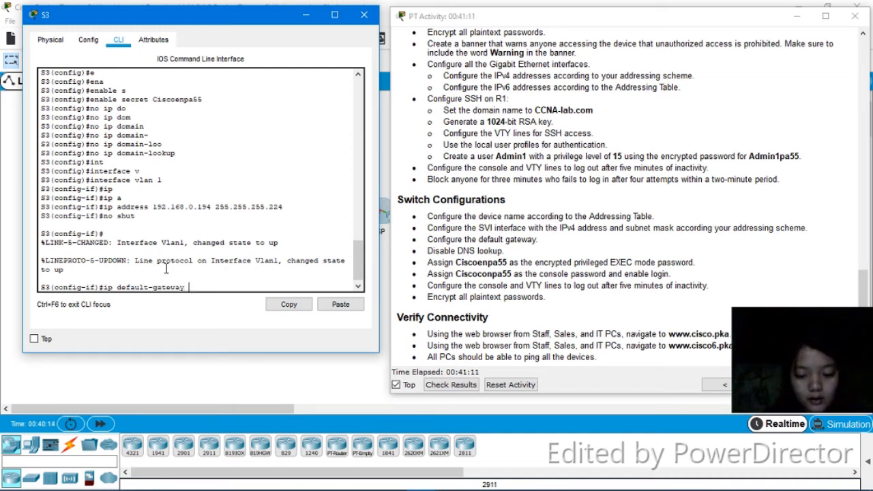
{"action": "type", "text": "2."}
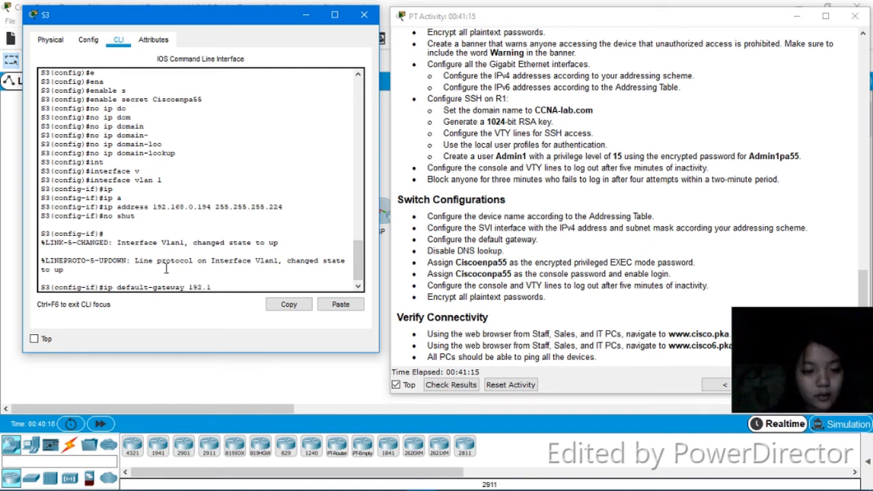
{"action": "type", "text": "16"}
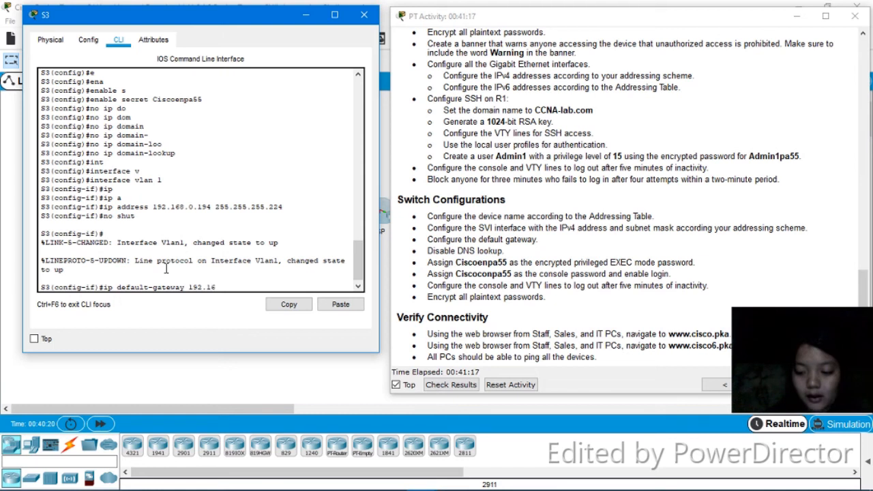
{"action": "type", "text": "8.0.193"}
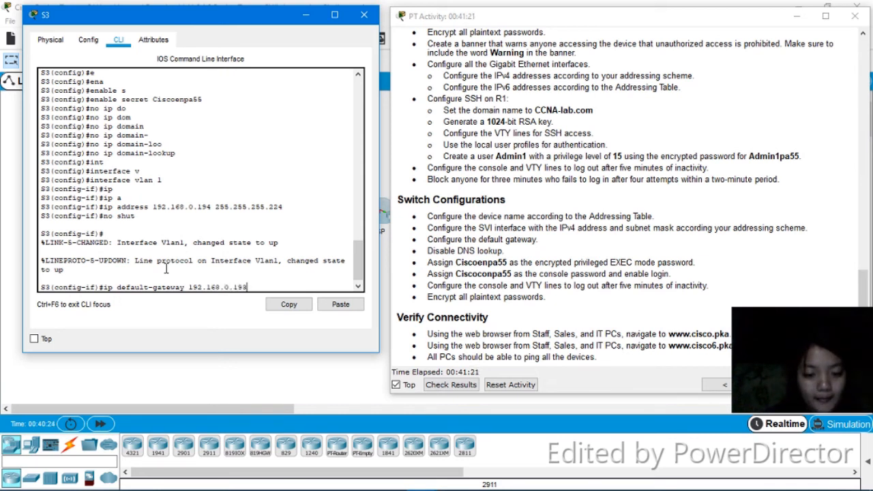
{"action": "key", "text": "Return"}
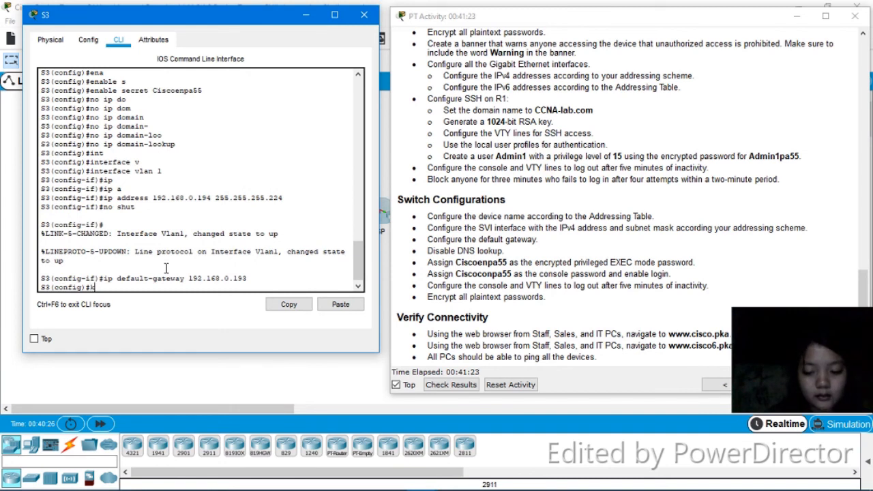
Enter console line 0 on S3 and set the console password
{"action": "type", "text": "line"}
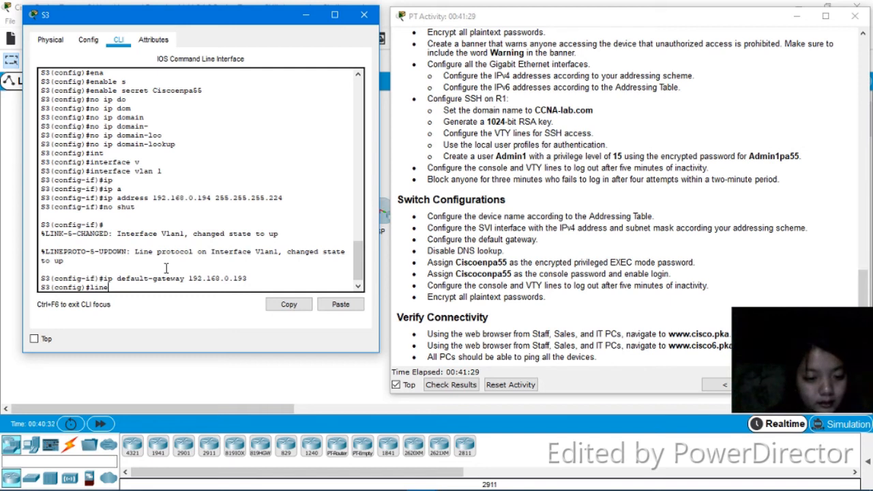
{"action": "type", "text": "on"}
{"action": "key", "text": "Tab"}
{"action": "type", "text": "0"}
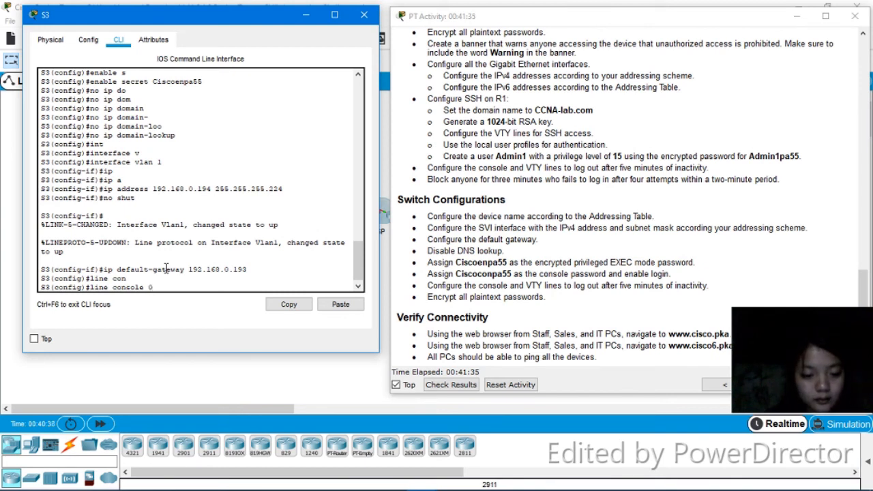
{"action": "key", "text": "Return"}
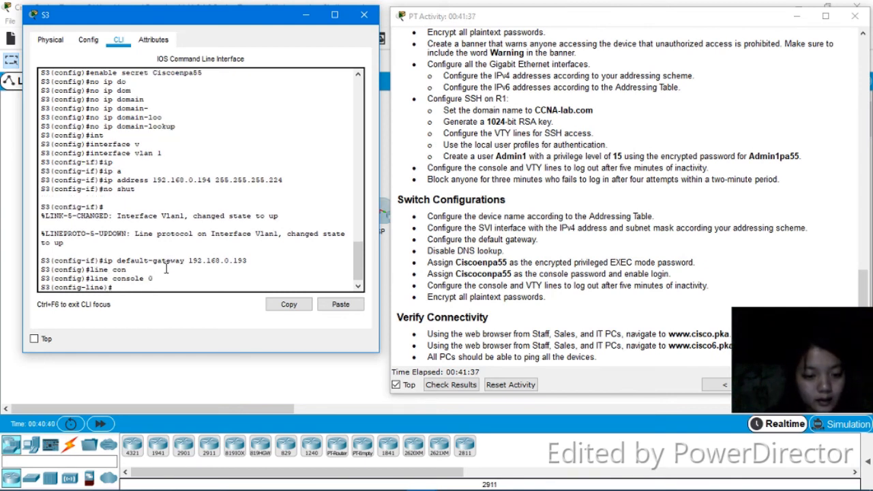
{"action": "type", "text": "pa"}
{"action": "key", "text": "Tab"}
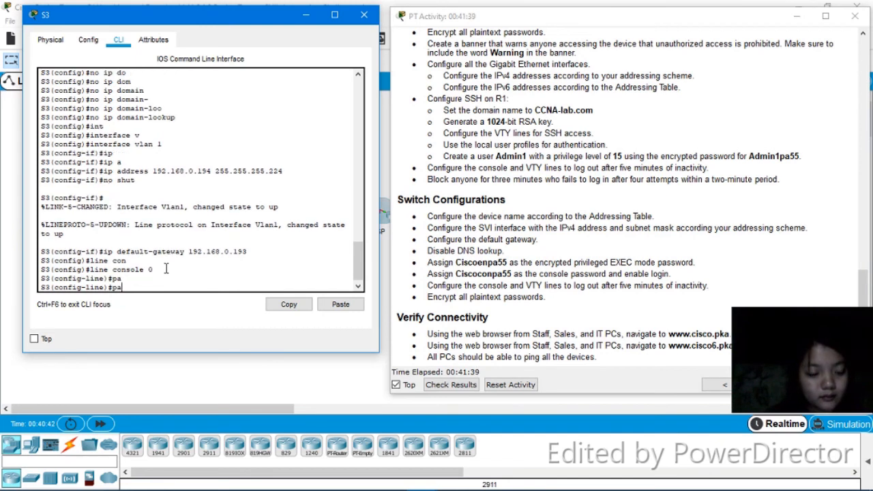
{"action": "type", "text": "s"}
{"action": "key", "text": "Tab"}
{"action": "type", "text": "cisc"}
{"action": "key", "text": "BackSpace"}
{"action": "key", "text": "BackSpace"}
{"action": "key", "text": "BackSpace"}
{"action": "key", "text": "BackSpace"}
{"action": "type", "text": "C"}
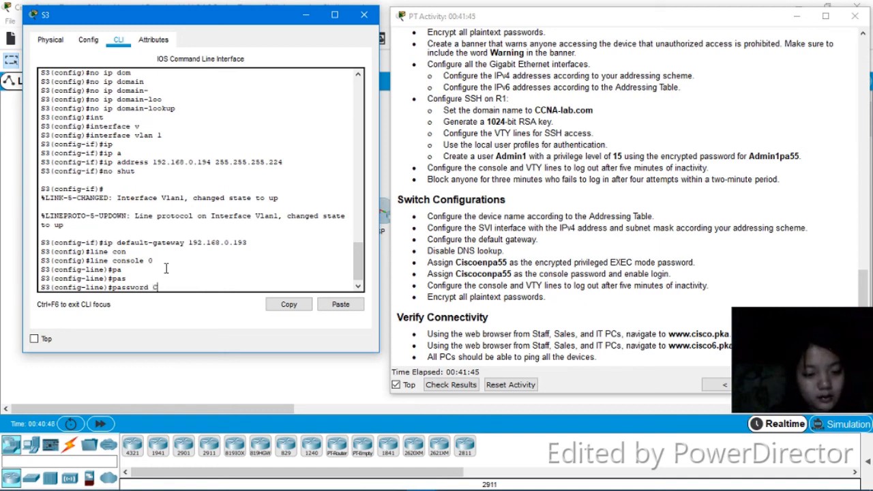
{"action": "type", "text": "isco"}
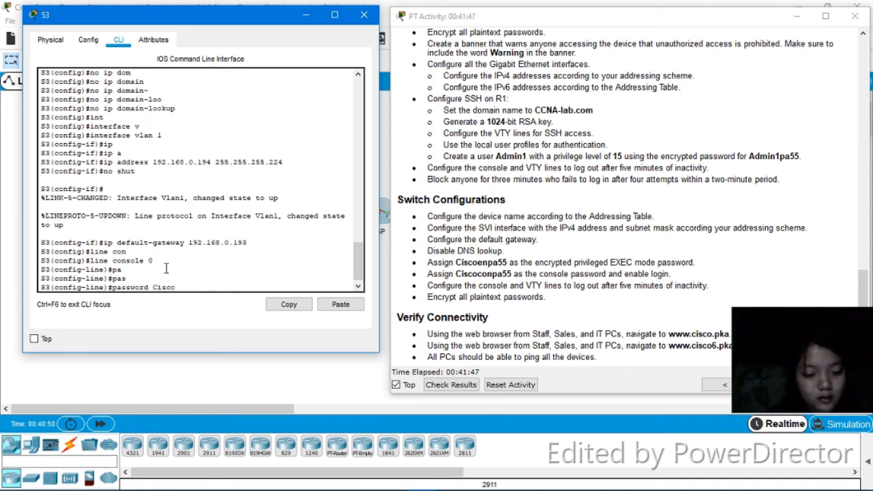
{"action": "type", "text": "co"}
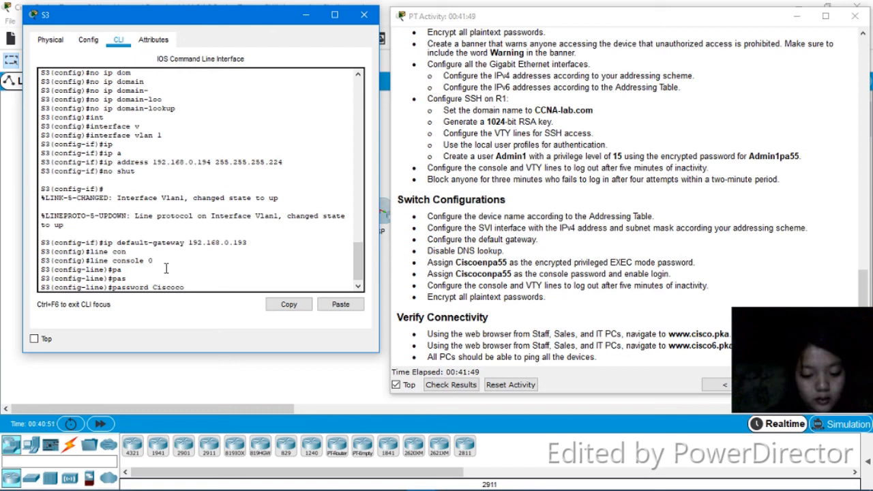
{"action": "type", "text": "npa55"}
{"action": "key", "text": "Return"}
Enable login on the console line and set its exec-timeout to 5 minutes 0 seconds
{"action": "type", "text": "log"}
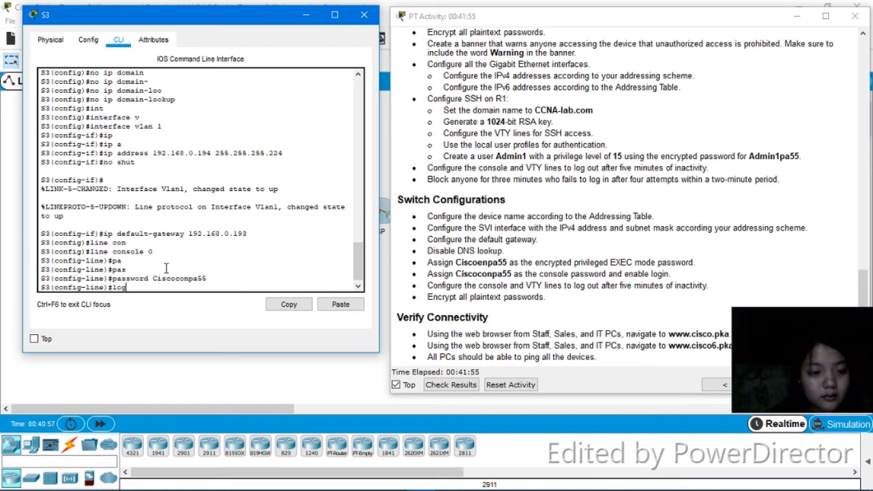
{"action": "type", "text": "in"}
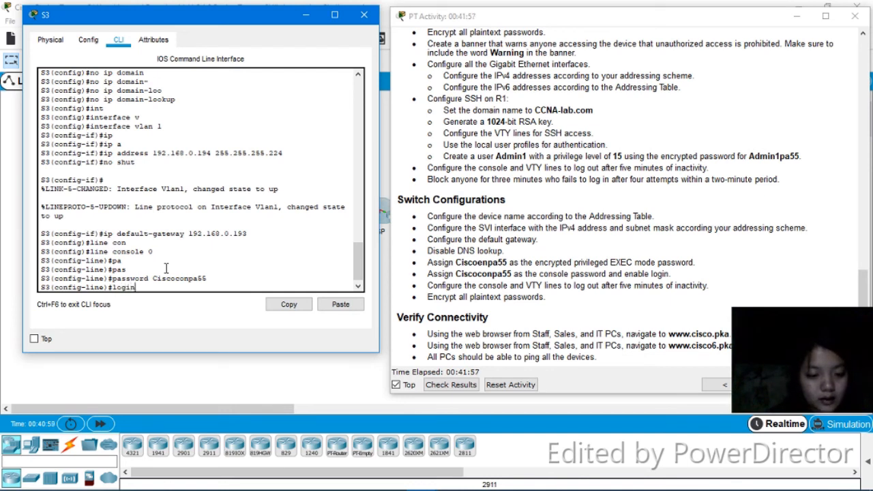
{"action": "key", "text": "Return"}
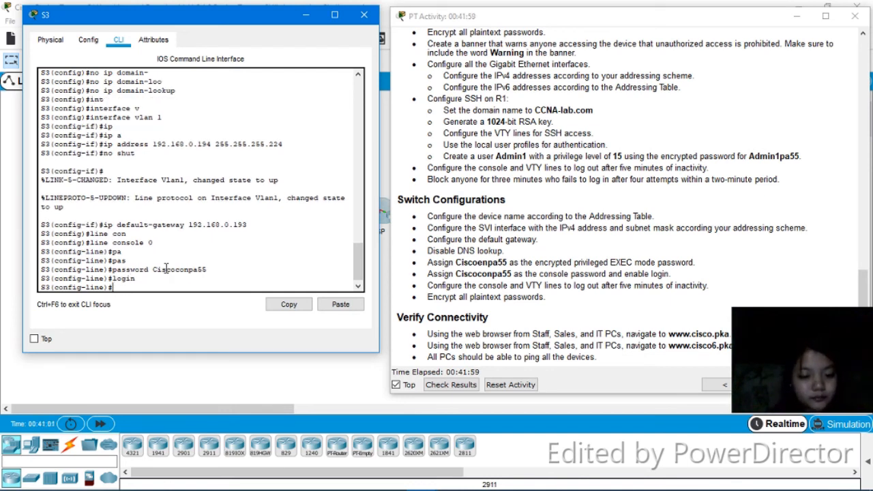
{"action": "type", "text": "exec"}
{"action": "key", "text": "Tab"}
{"action": "type", "text": "-timeout "}
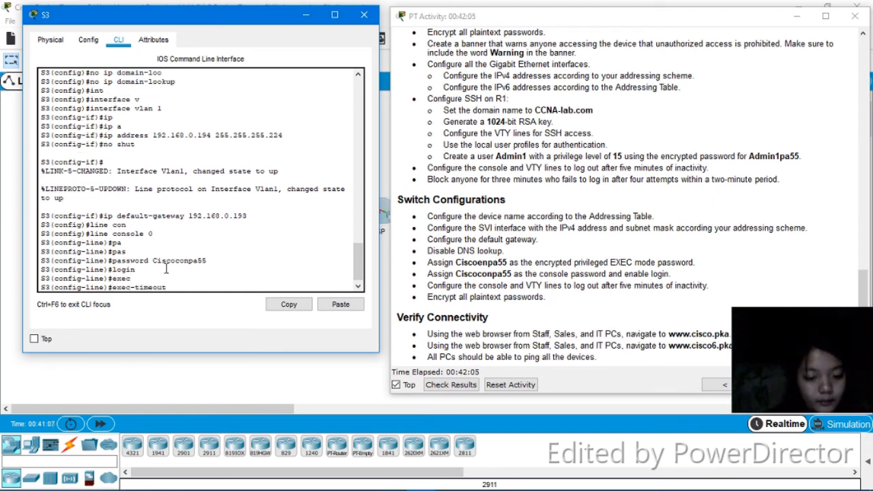
{"action": "type", "text": "5 0"}
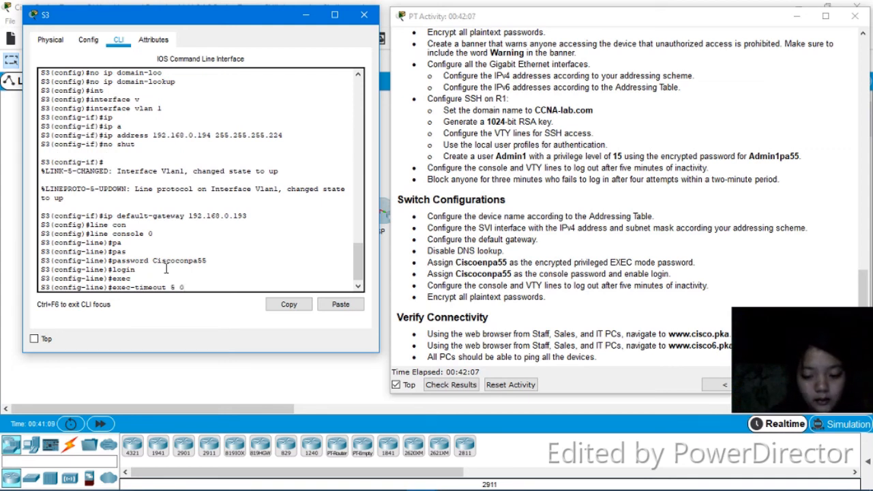
{"action": "key", "text": "Return"}
On S3's VTY lines 0 to 4, set the exec-timeout to 5 minutes 0 seconds and enable login
{"action": "type", "text": "line)#line"}
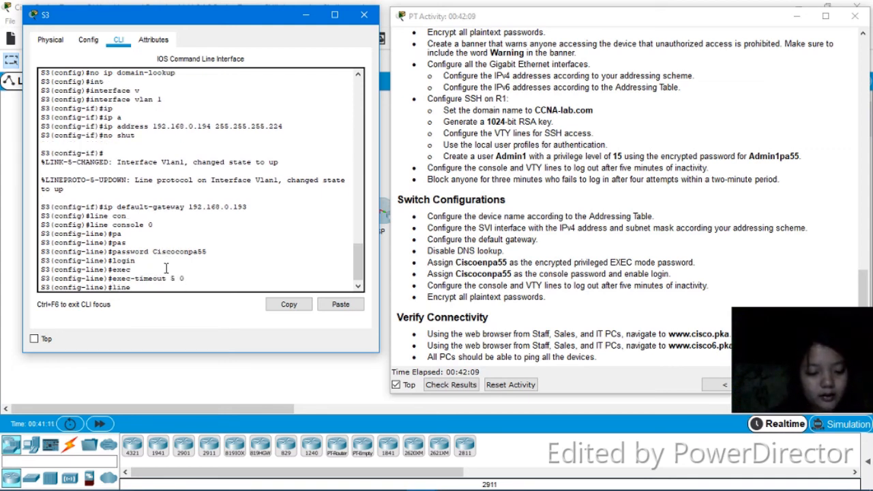
{"action": "type", "text": " vty 0 4"}
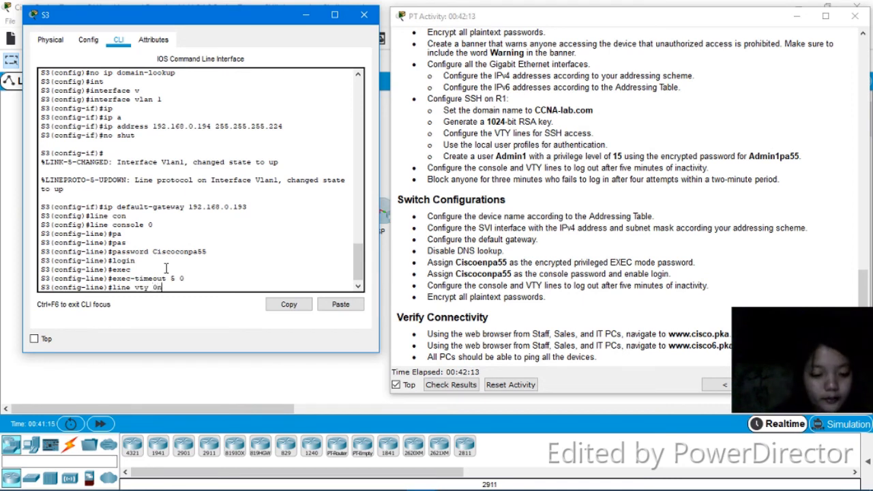
{"action": "key", "text": "BackSpace"}
{"action": "type", "text": "15"}
{"action": "key", "text": "BackSpace"}
{"action": "key", "text": "BackSpace"}
{"action": "type", "text": "4"}
{"action": "key", "text": "Return"}
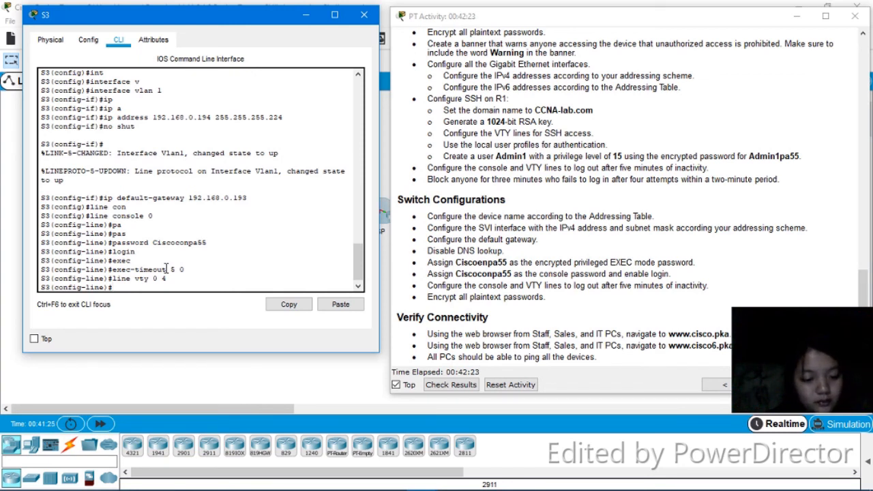
{"action": "key", "text": "Return"}
{"action": "type", "text": "exec"}
{"action": "key", "text": "Tab"}
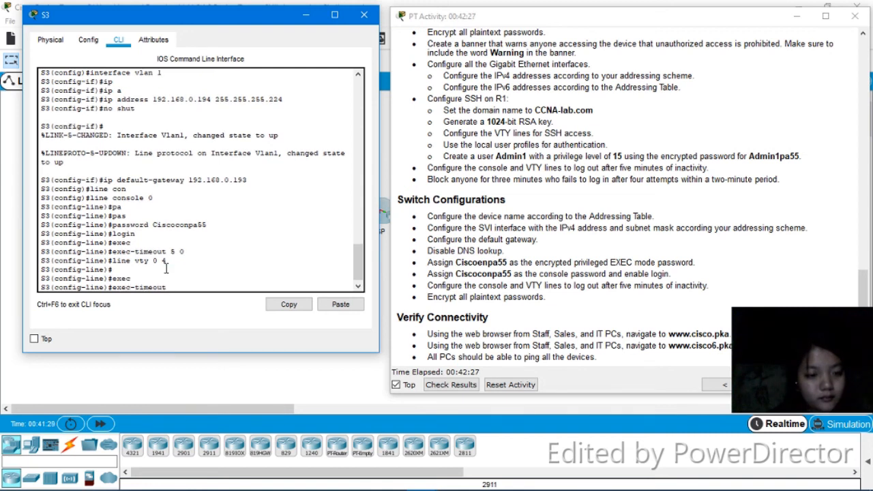
{"action": "type", "text": "5 0"}
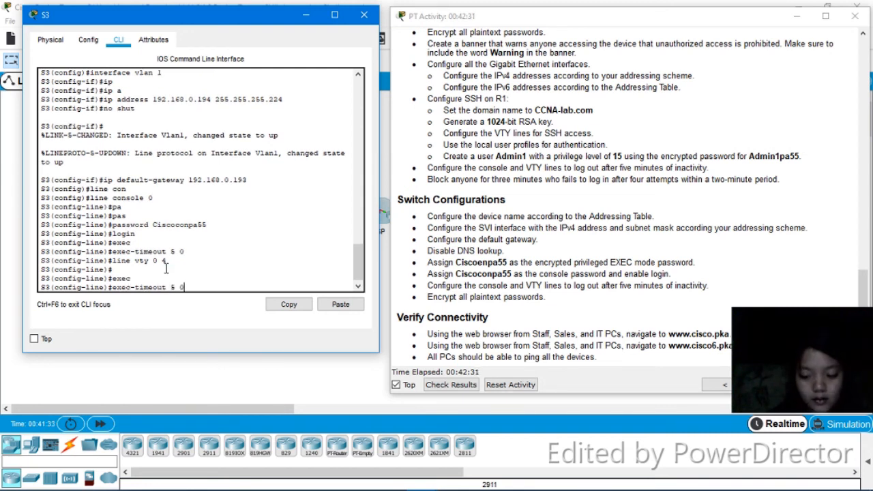
{"action": "key", "text": "Return"}
{"action": "type", "text": "login"}
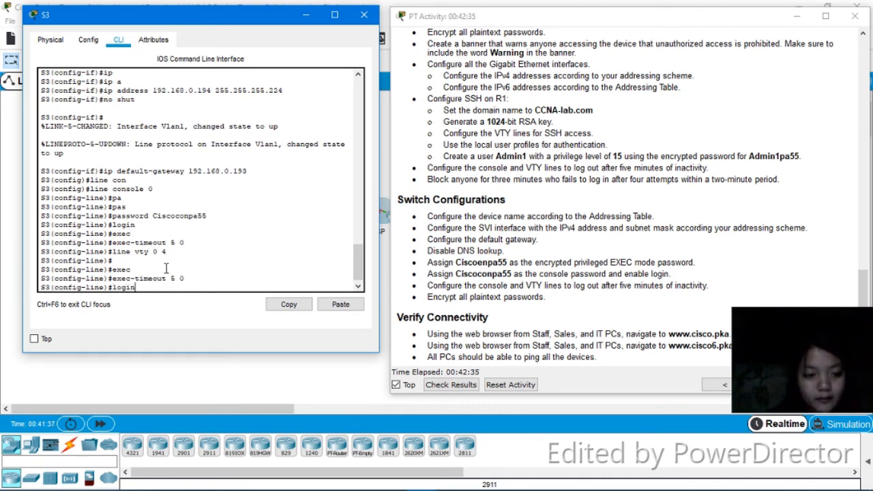
{"action": "key", "text": "Return"}
On S3's VTY lines 5 to 15, set the exec-timeout to 5 minutes 0 seconds and enable login
{"action": "type", "text": "line vty"}
{"action": "type", "text": " 5 2"}
{"action": "key", "text": "BackSpace"}
{"action": "type", "text": "15"}
{"action": "key", "text": "Return"}
{"action": "type", "text": "exec"}
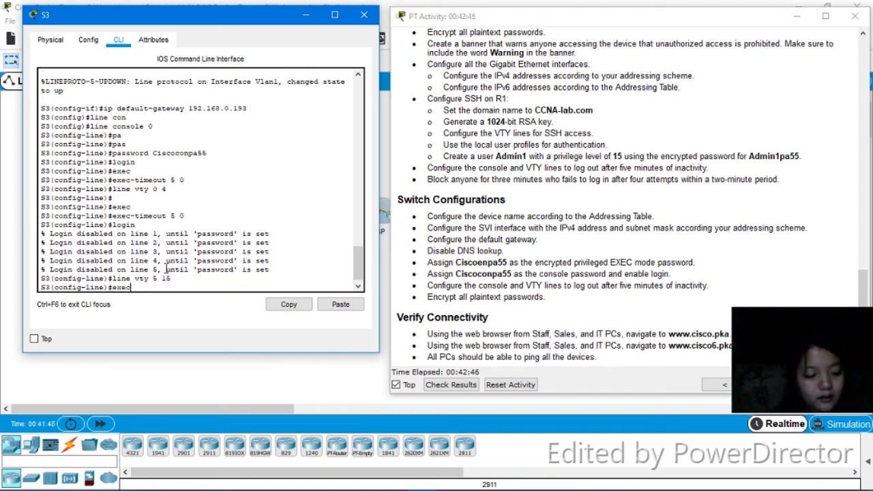
{"action": "key", "text": "Return"}
{"action": "type", "text": "exec-timeout "}
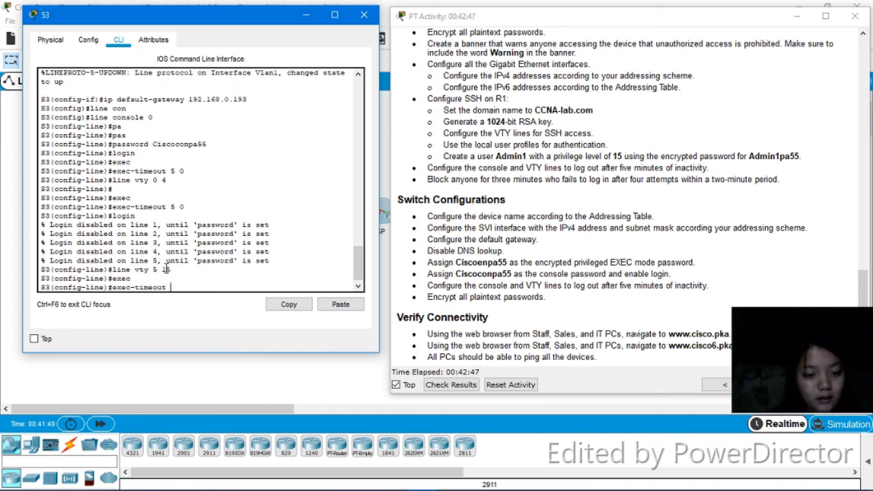
{"action": "type", "text": "5 0"}
{"action": "key", "text": "Return"}
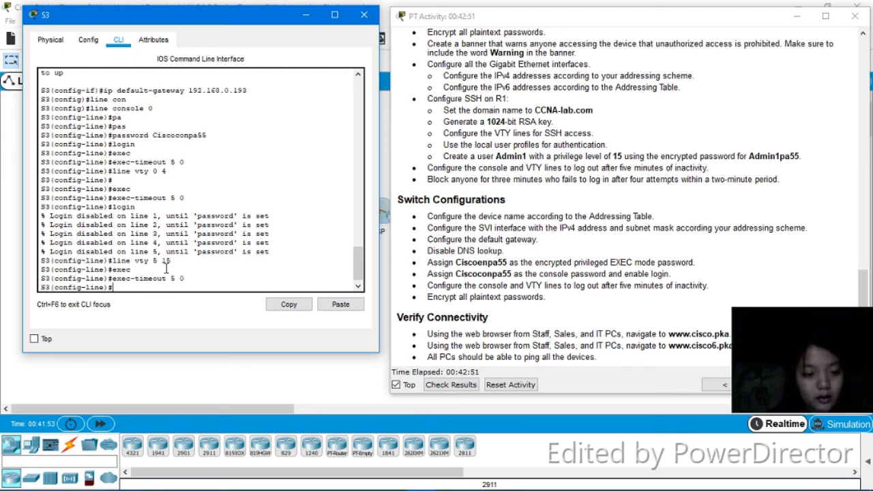
{"action": "type", "text": "login"}
{"action": "key", "text": "Return"}
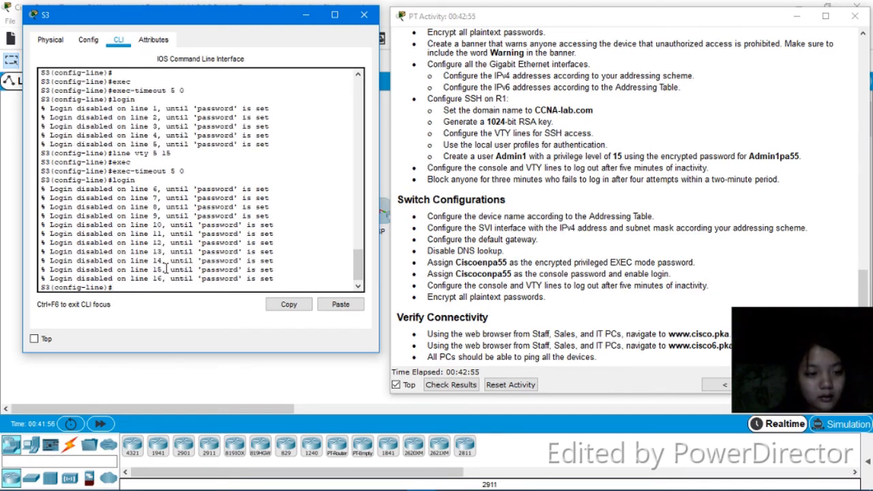
Leave configuration mode, save S3's configuration with write, and close the S3 window
{"action": "type", "text": "end"}
{"action": "key", "text": "Return"}
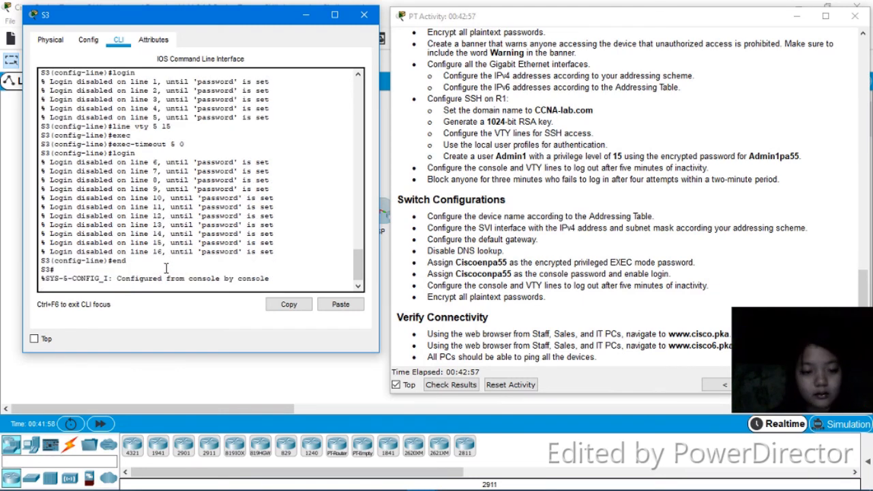
{"action": "key", "text": "Return"}
{"action": "key", "text": "Return"}
{"action": "key", "text": "Return"}
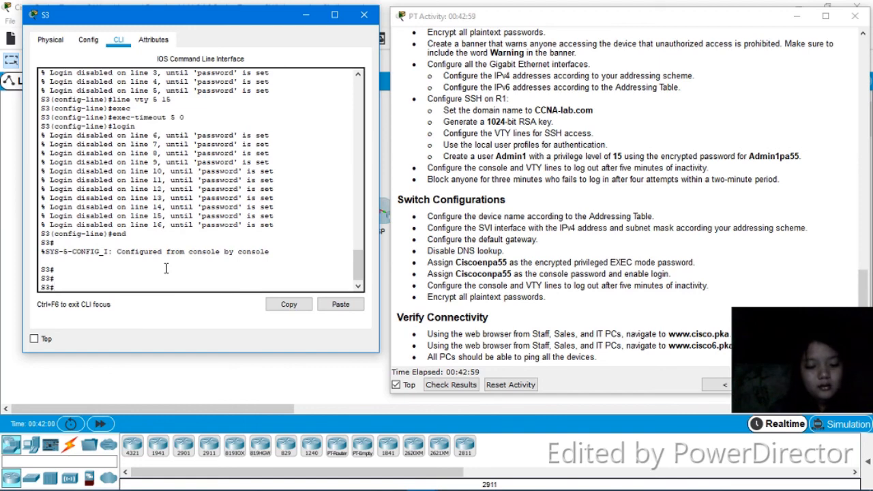
{"action": "type", "text": "wr"}
{"action": "key", "text": "Return"}
{"action": "key", "text": "Return"}
{"action": "key", "text": "Return"}
{"action": "key", "text": "Return"}
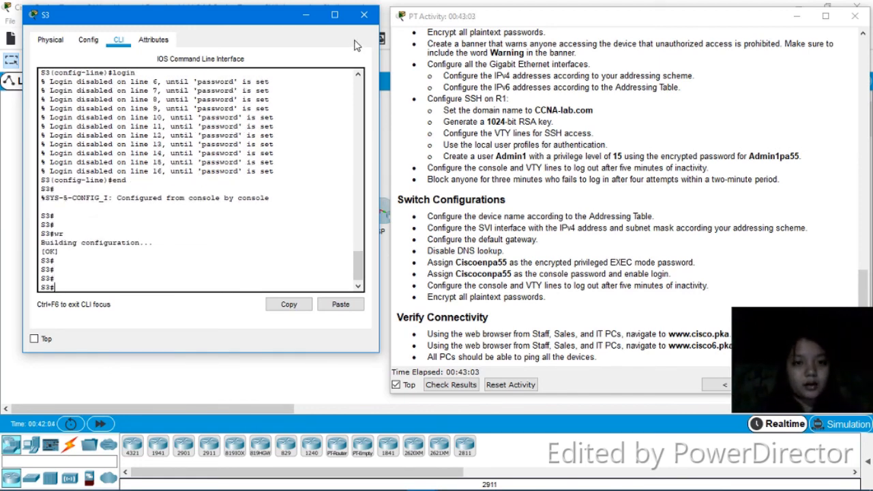
{"action": "left_click", "coordinate": [364, 15]}
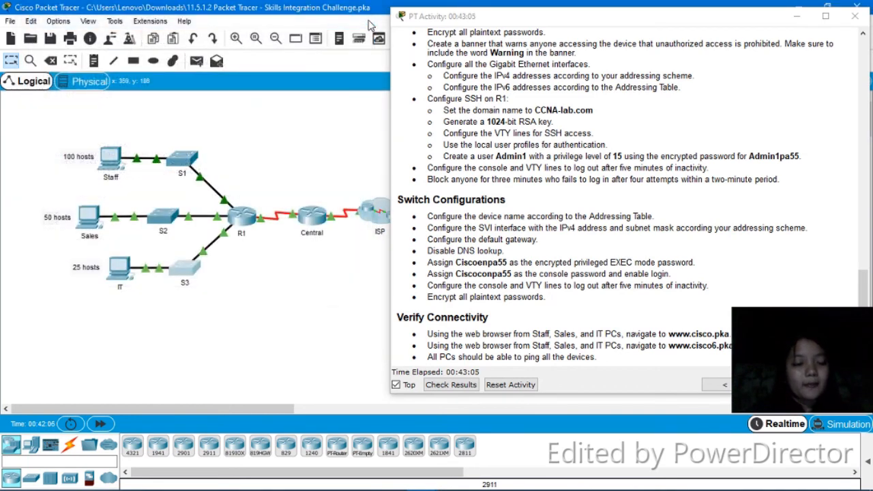